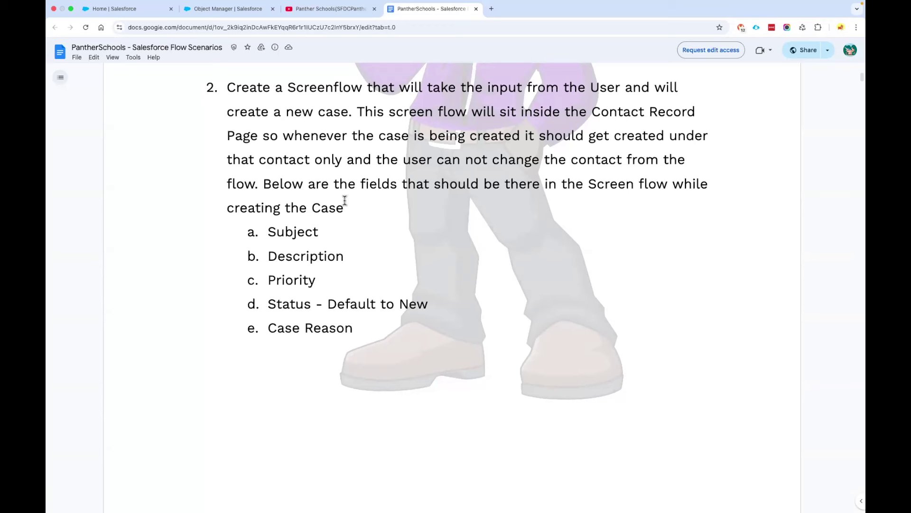
Review the list of case fields required by scenario 2 in the Salesforce Flow Scenarios document.
{"action": "left_click_drag", "start_coordinate": [269, 231], "coordinate": [363, 327]}
{"action": "left_click", "coordinate": [365, 258]}
{"action": "left_click_drag", "start_coordinate": [268, 328], "coordinate": [280, 208]}
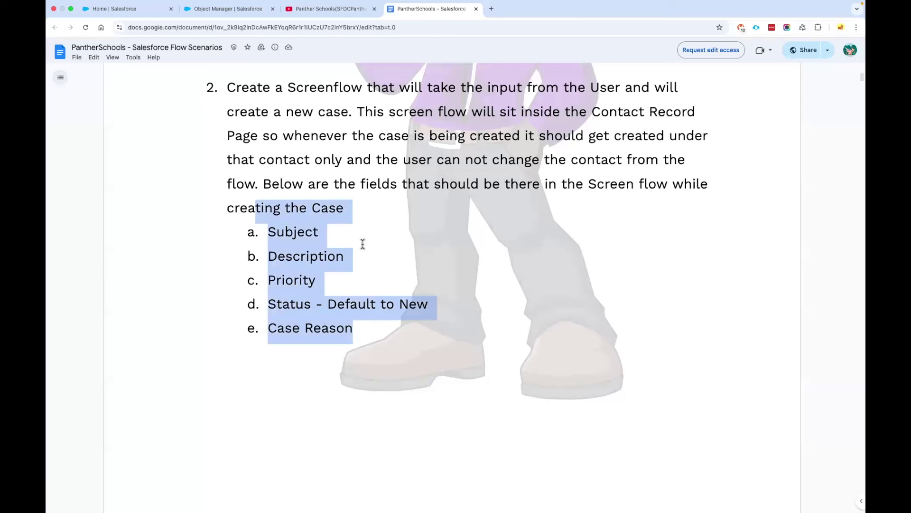
{"action": "left_click", "coordinate": [363, 244]}
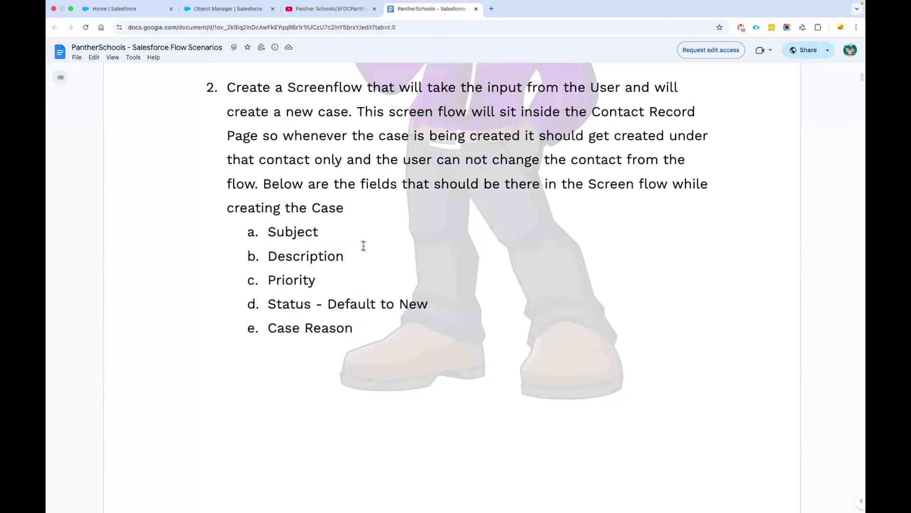
Switch to Salesforce and examine the related cases on two records from the All Contacts list.
{"action": "left_click", "coordinate": [134, 11]}
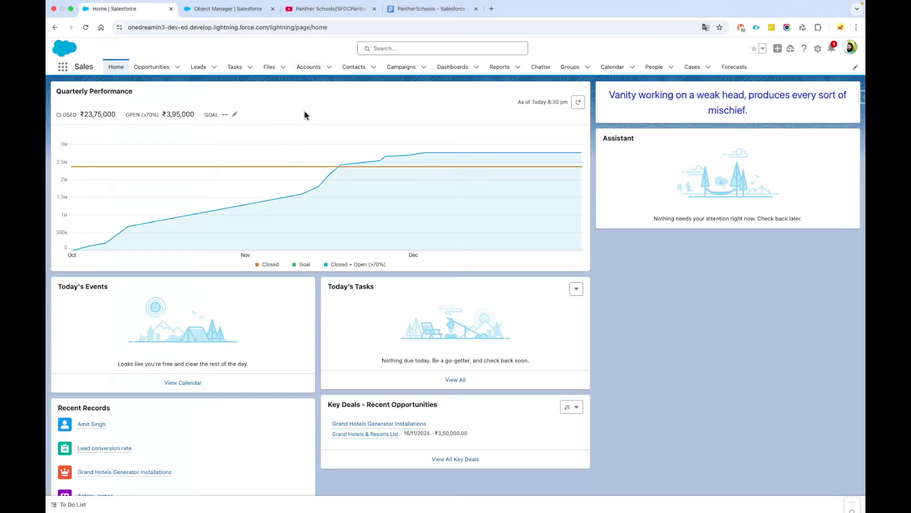
{"action": "mouse_move", "coordinate": [609, 92]}
{"action": "left_mouse_down"}
{"action": "mouse_move", "coordinate": [779, 122]}
{"action": "mouse_move", "coordinate": [609, 94]}
{"action": "left_mouse_up"}
{"action": "left_click", "coordinate": [771, 110]}
{"action": "left_click", "coordinate": [622, 118]}
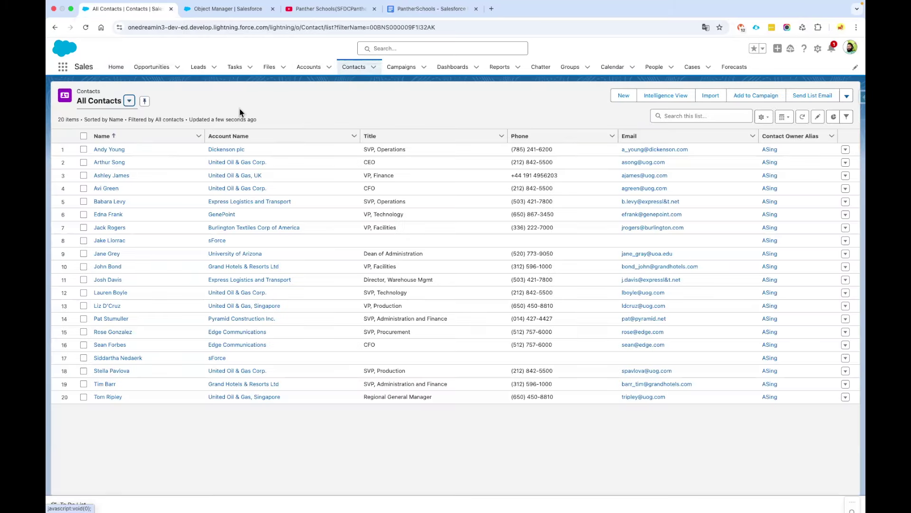
{"action": "left_click", "coordinate": [110, 151]}
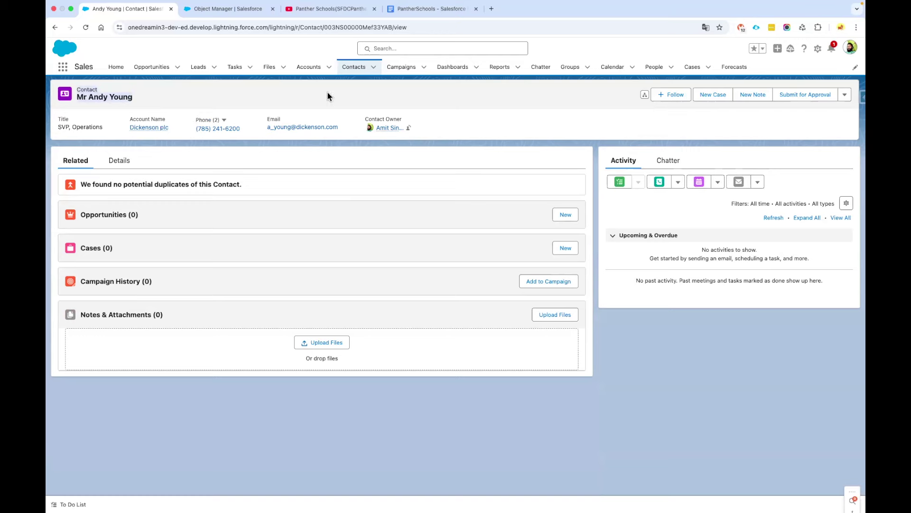
{"action": "left_click", "coordinate": [356, 68]}
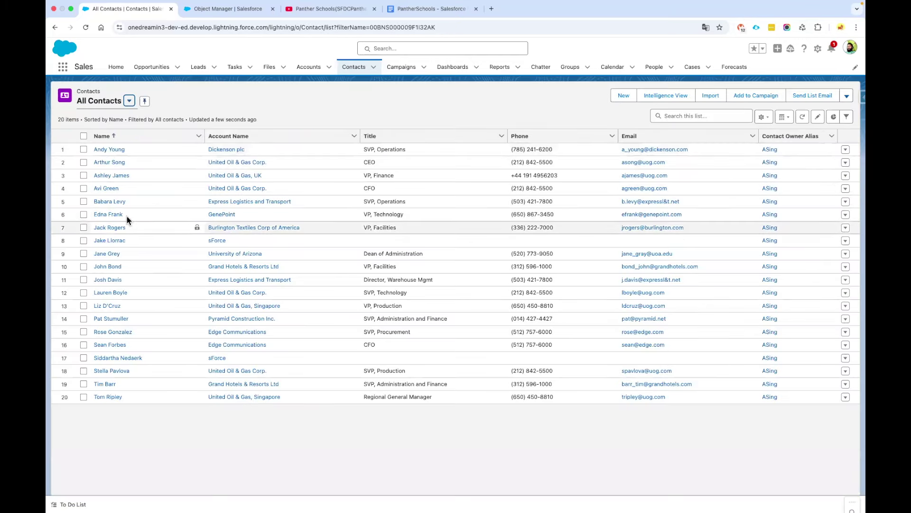
{"action": "left_click", "coordinate": [114, 229]}
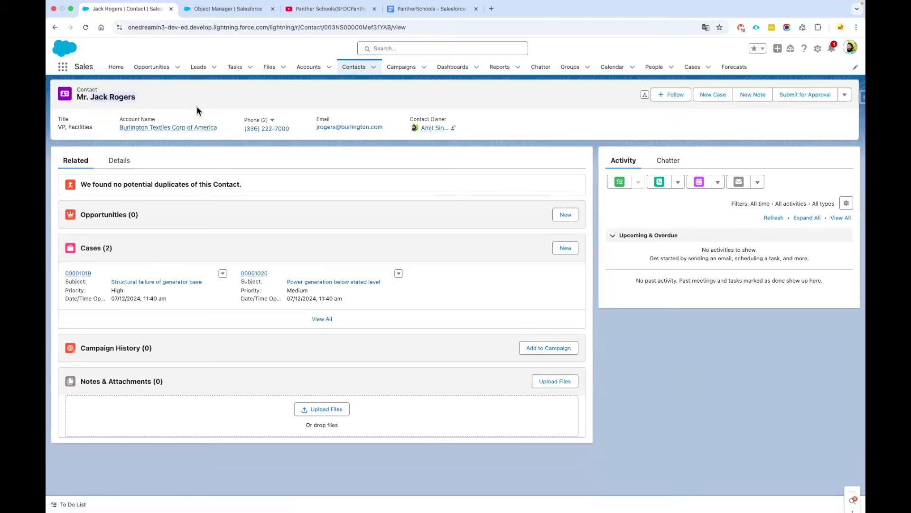
{"action": "left_click", "coordinate": [356, 68]}
Reread the full scenario 2 requirement in the Salesforce Flow Scenarios document.
{"action": "left_click", "coordinate": [429, 8]}
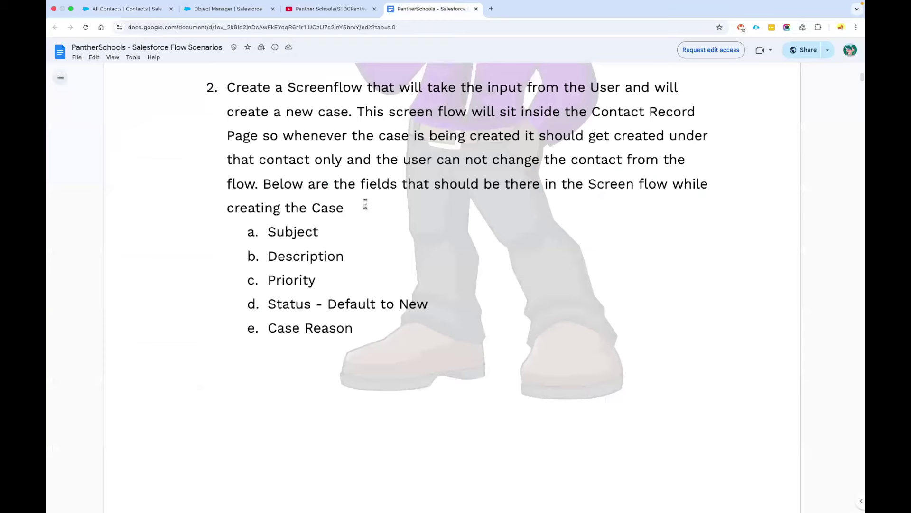
{"action": "left_click_drag", "start_coordinate": [228, 87], "coordinate": [365, 335]}
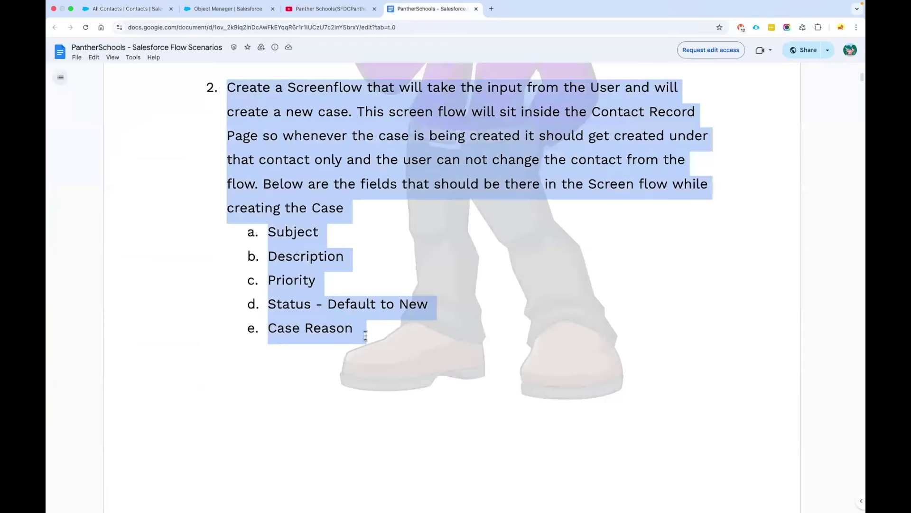
{"action": "left_click", "coordinate": [366, 272]}
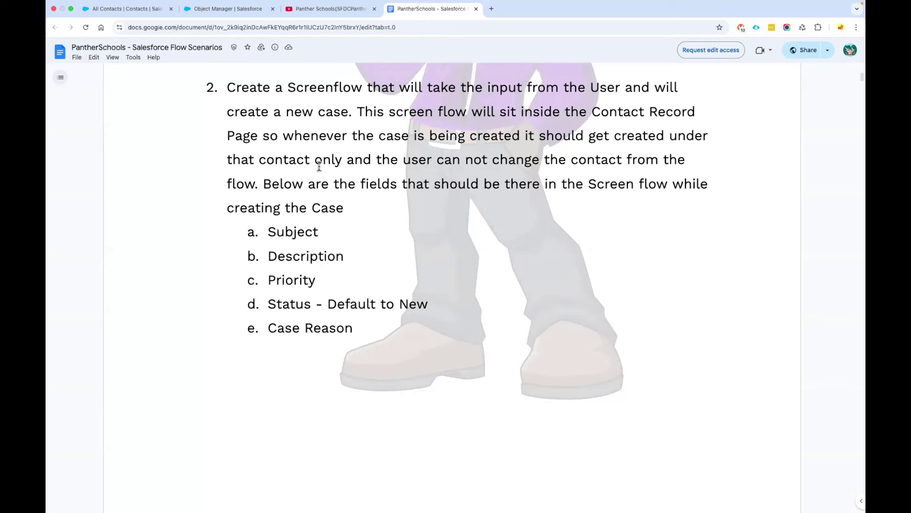
Switch back to Salesforce, open Setup and find the Flows page by searching for "flows".
{"action": "left_click", "coordinate": [212, 10]}
{"action": "key", "text": "ctrl+shift+Tab"}
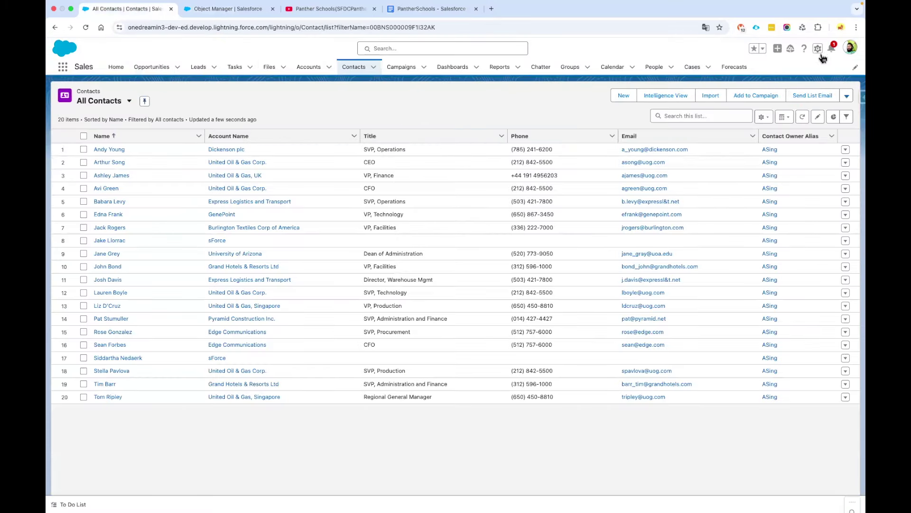
{"action": "left_click", "coordinate": [818, 49]}
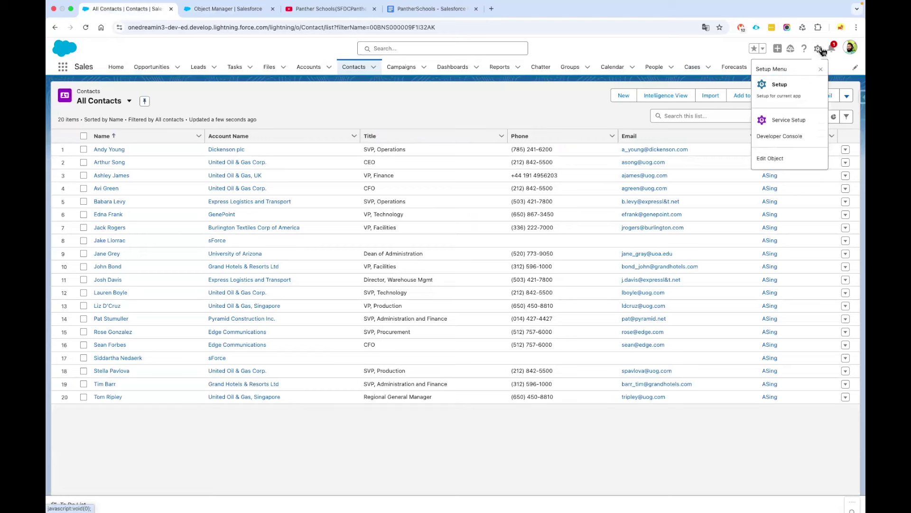
{"action": "left_click", "coordinate": [779, 95]}
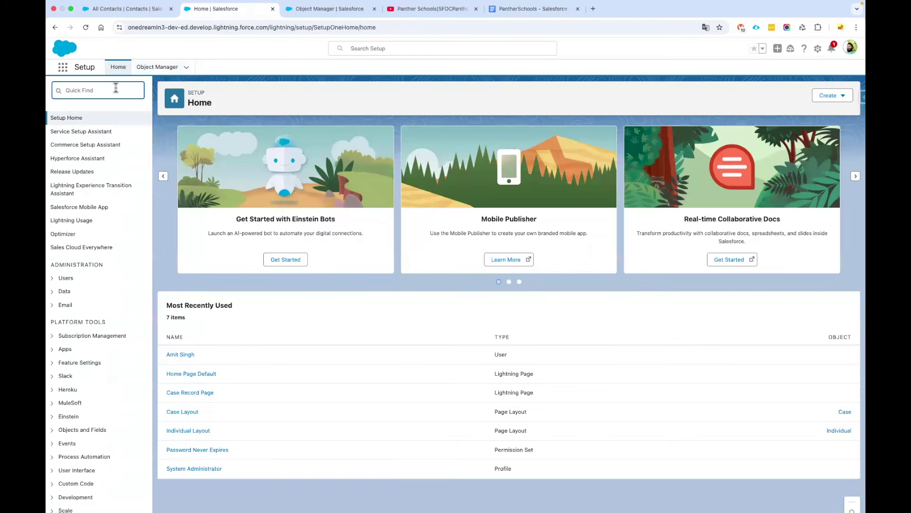
{"action": "type", "text": "f"}
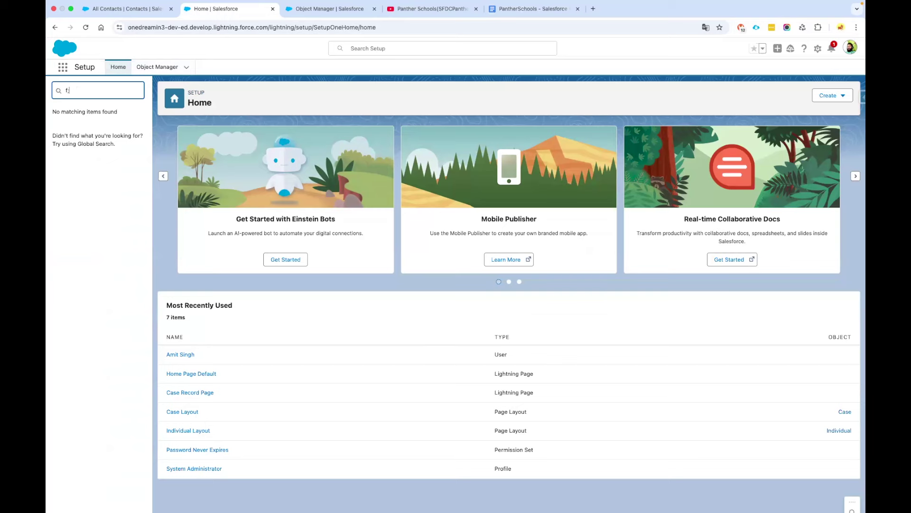
{"action": "type", "text": "lows"}
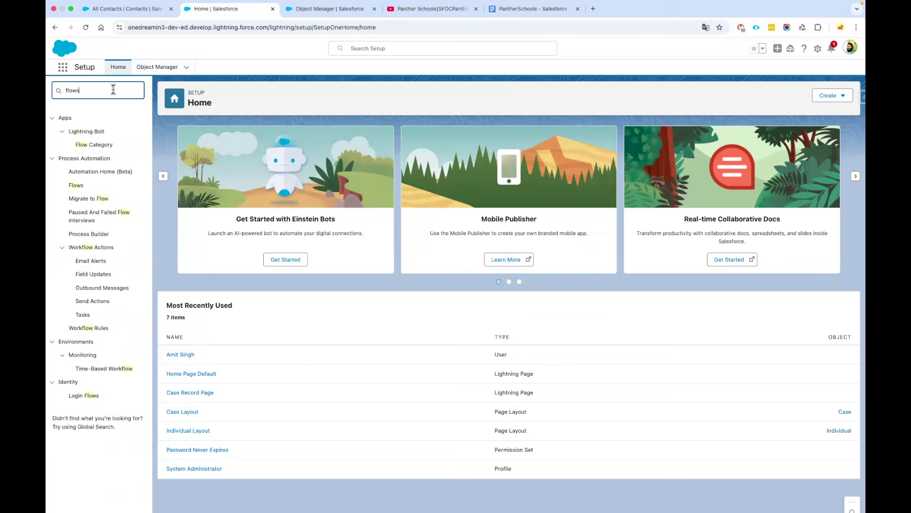
{"action": "left_click", "coordinate": [78, 134]}
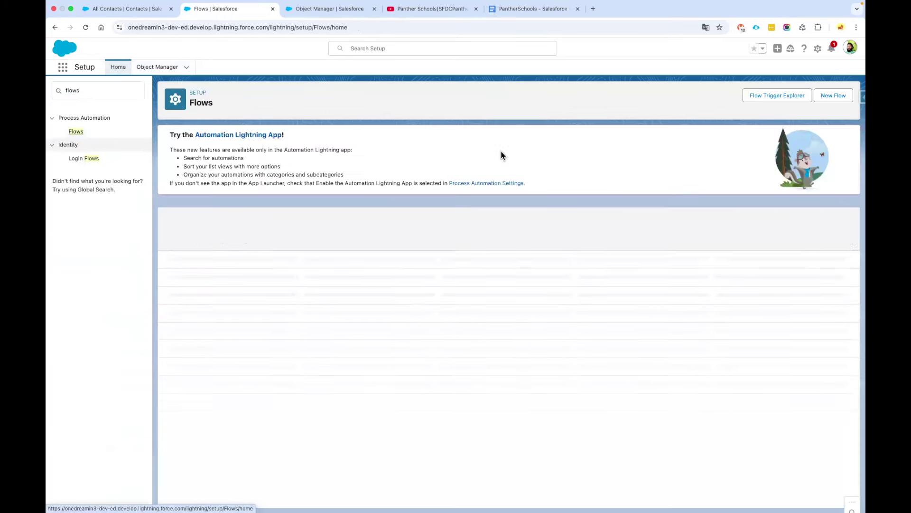
Create a new flow from scratch with the Screen Flow type.
{"action": "left_click", "coordinate": [836, 96]}
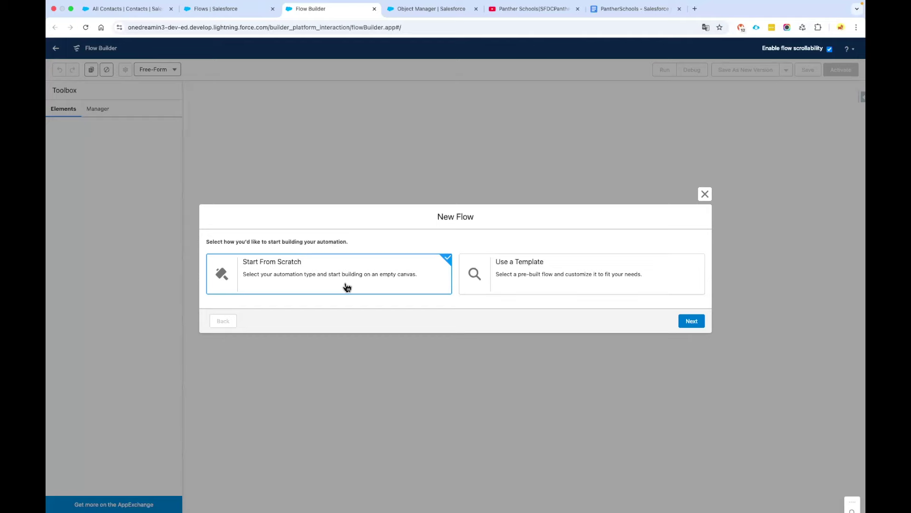
{"action": "left_click", "coordinate": [696, 320]}
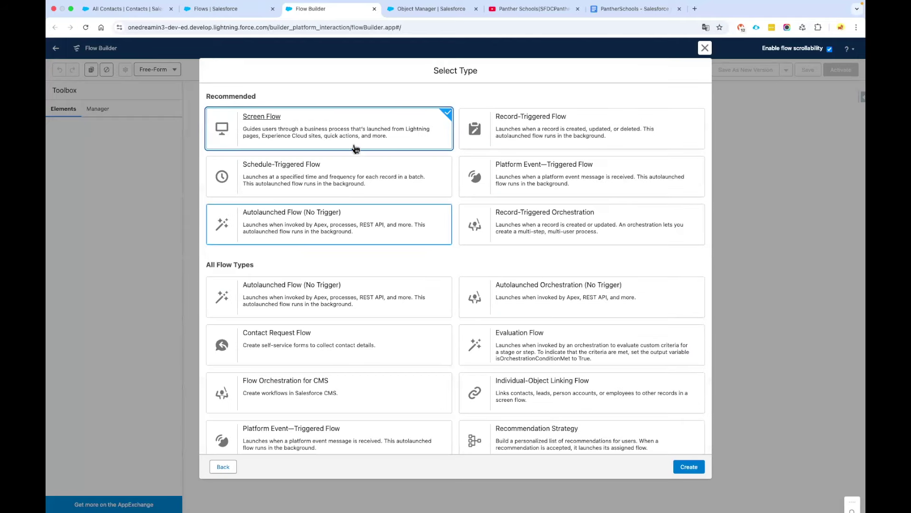
{"action": "left_click", "coordinate": [689, 467]}
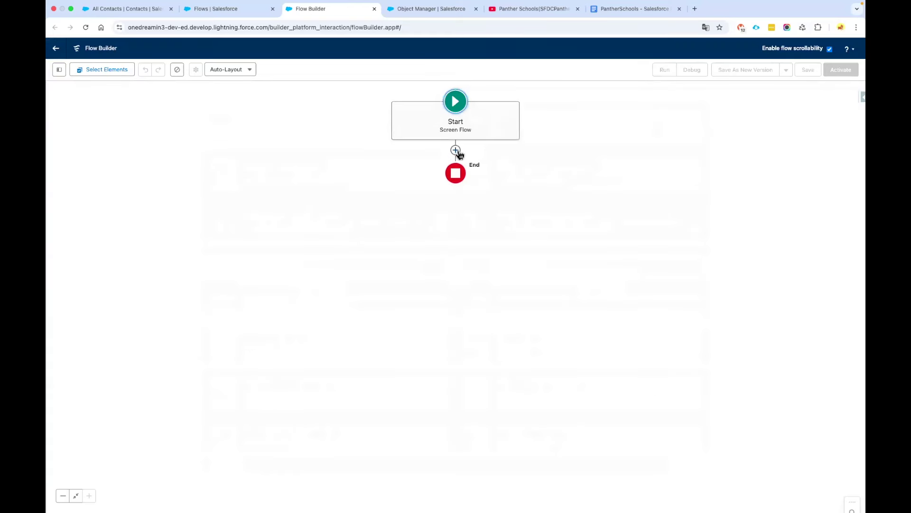
Add a Screen element after the flow's start, label it Case Information, and turn off its header.
{"action": "left_click", "coordinate": [456, 151]}
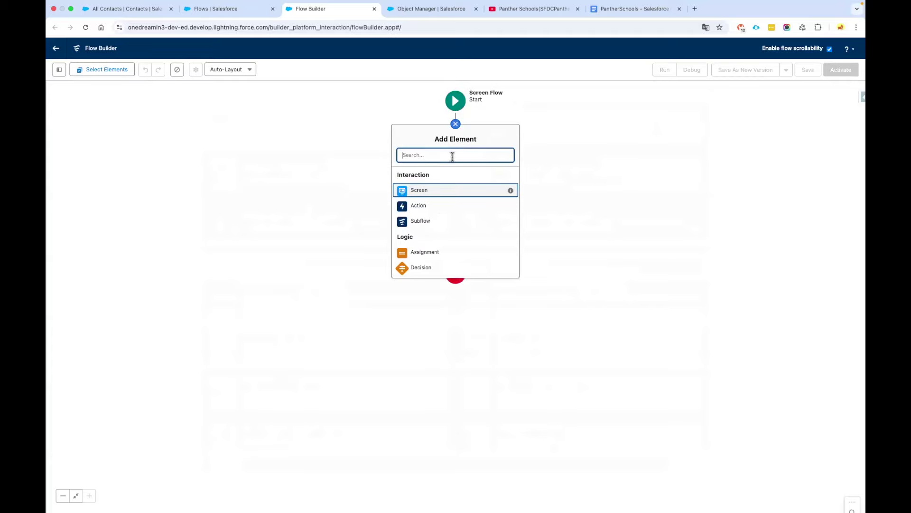
{"action": "left_click", "coordinate": [446, 195]}
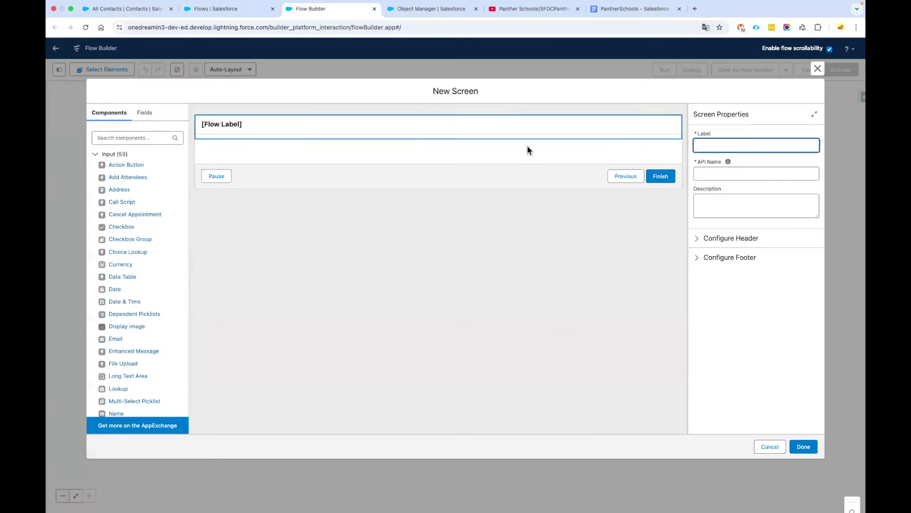
{"action": "type", "text": "Case Information"}
{"action": "key", "text": "Tab"}
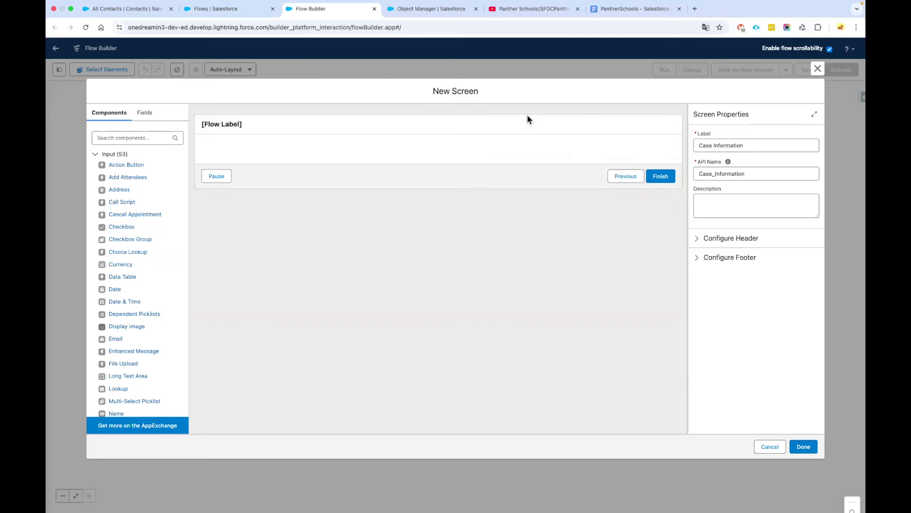
{"action": "left_click", "coordinate": [740, 239]}
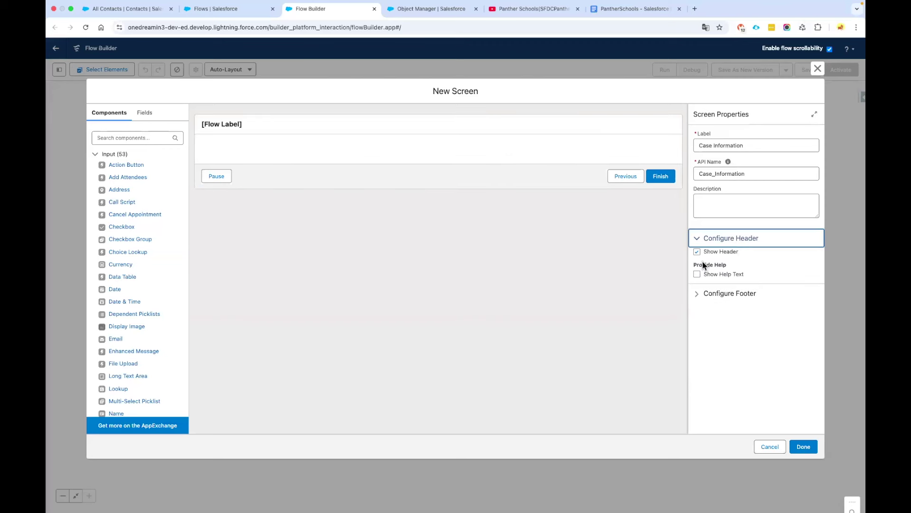
{"action": "left_click", "coordinate": [696, 252]}
{"action": "left_click", "coordinate": [710, 203]}
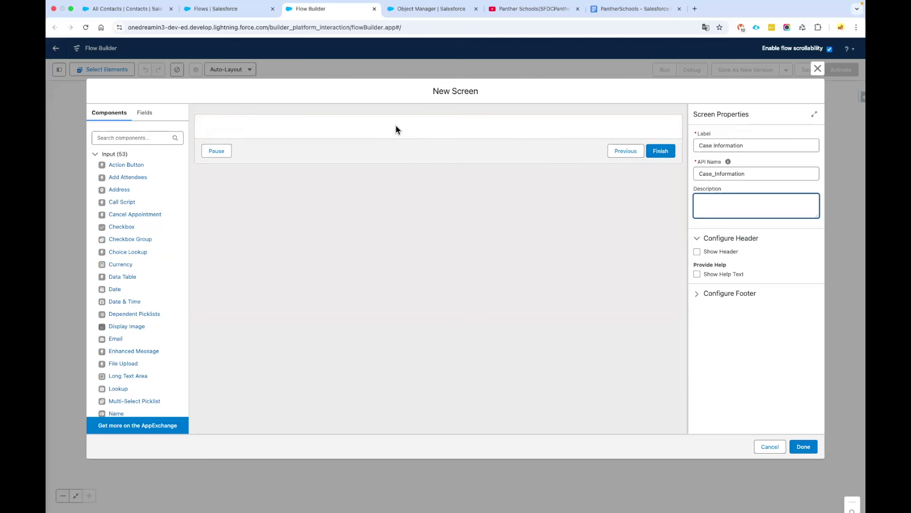
Place the scenarios document beside Flow Builder and go through the required Subject, Description, Priority, Status and Case Reason fields.
{"action": "left_click_drag", "start_coordinate": [615, 10], "coordinate": [407, 10]}
{"action": "left_click_drag", "start_coordinate": [268, 232], "coordinate": [383, 325]}
{"action": "left_click", "coordinate": [289, 234]}
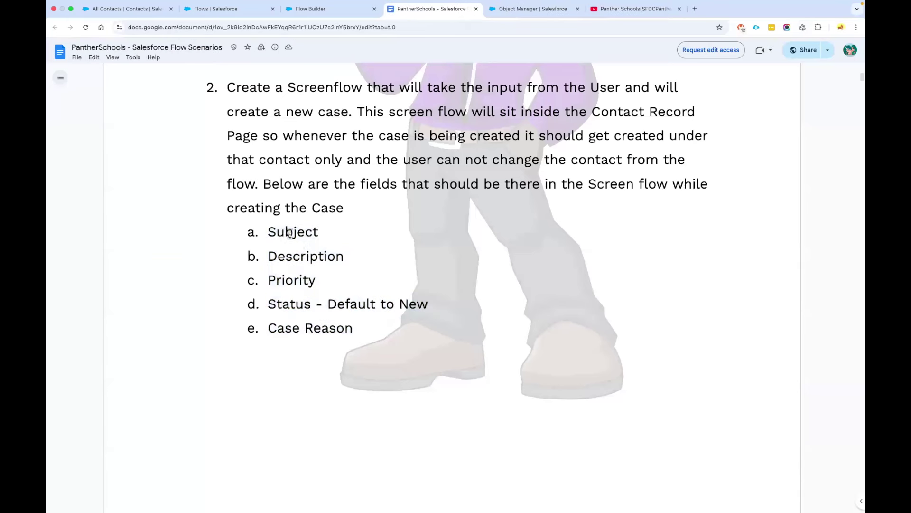
{"action": "double_click", "coordinate": [303, 252]}
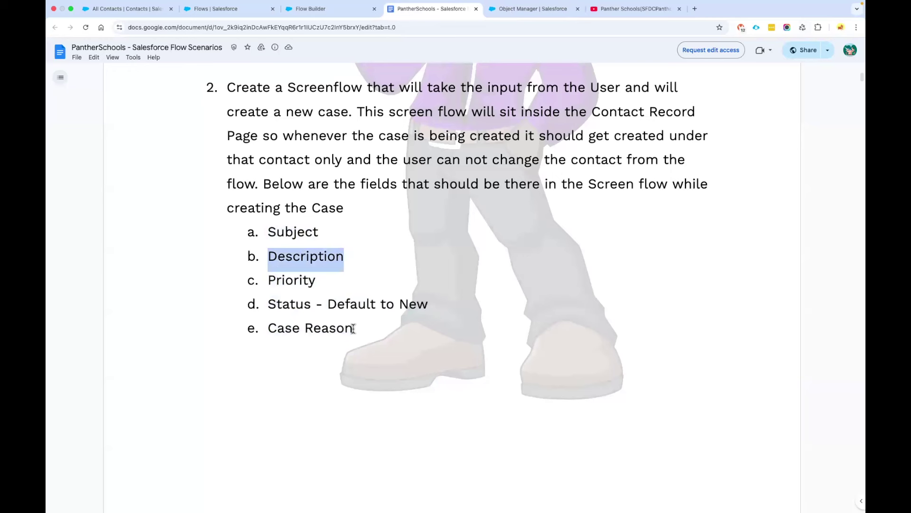
{"action": "left_click_drag", "start_coordinate": [353, 329], "coordinate": [268, 328]}
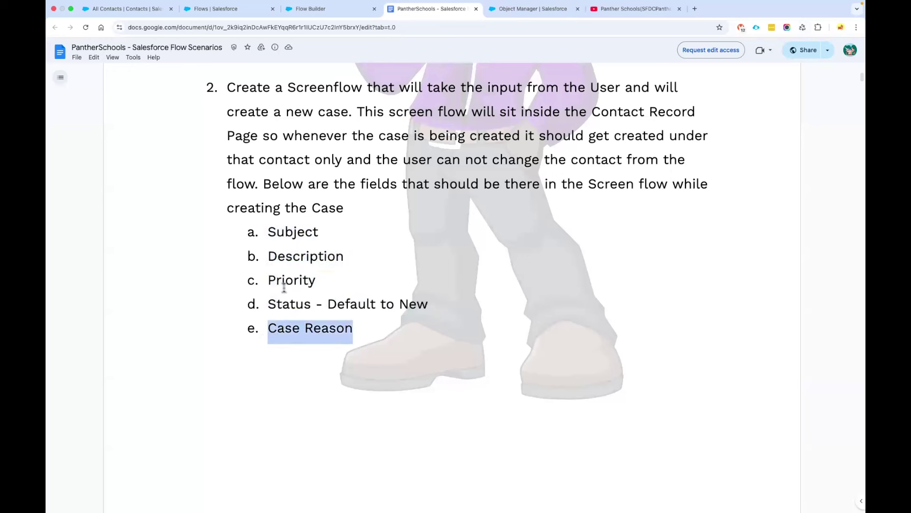
{"action": "left_click_drag", "start_coordinate": [268, 227], "coordinate": [354, 250]}
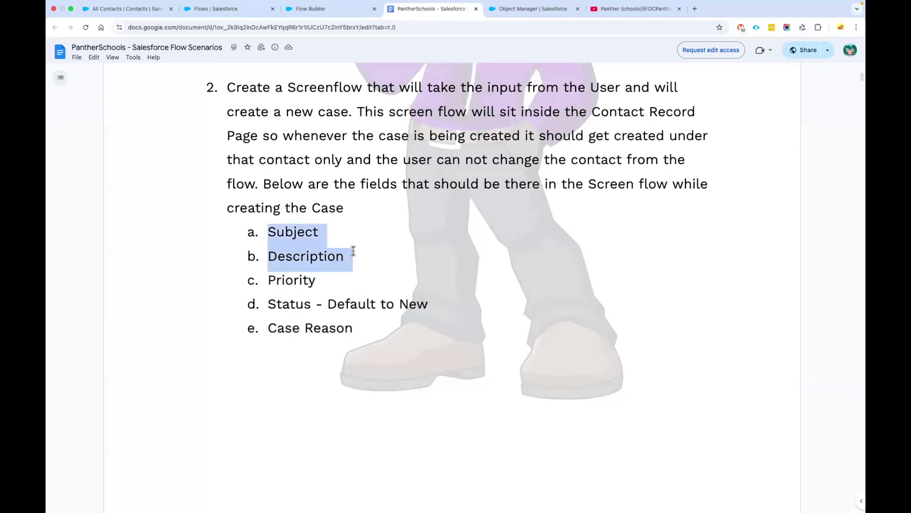
{"action": "left_click", "coordinate": [291, 232]}
{"action": "double_click", "coordinate": [291, 232]}
{"action": "double_click", "coordinate": [289, 255]}
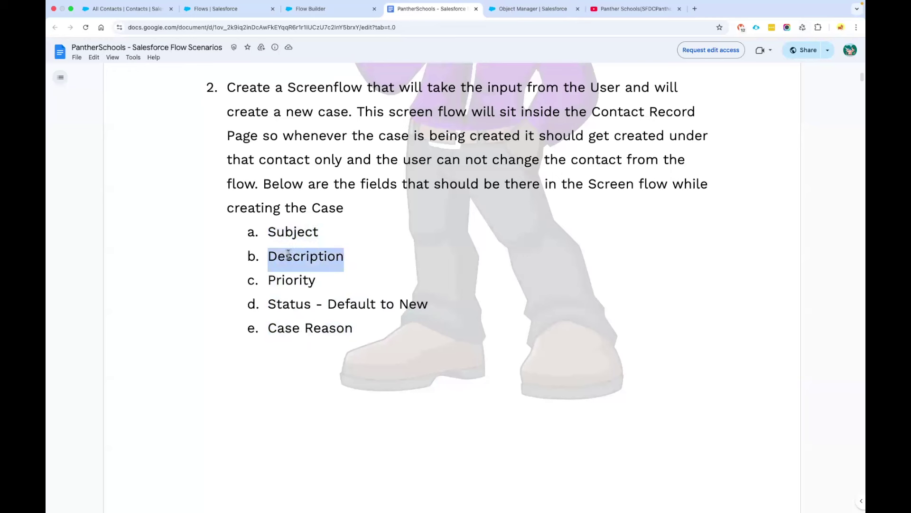
{"action": "double_click", "coordinate": [292, 280]}
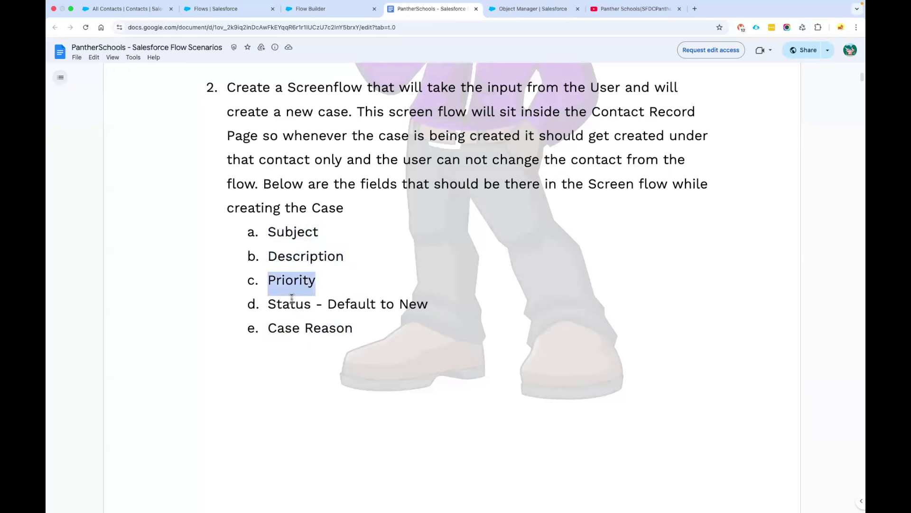
{"action": "double_click", "coordinate": [288, 304]}
{"action": "left_click", "coordinate": [282, 327]}
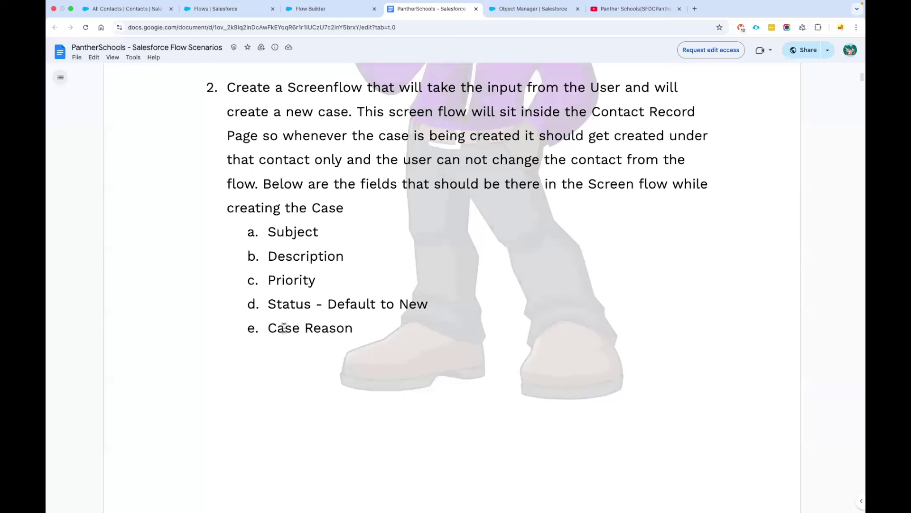
{"action": "double_click", "coordinate": [283, 328]}
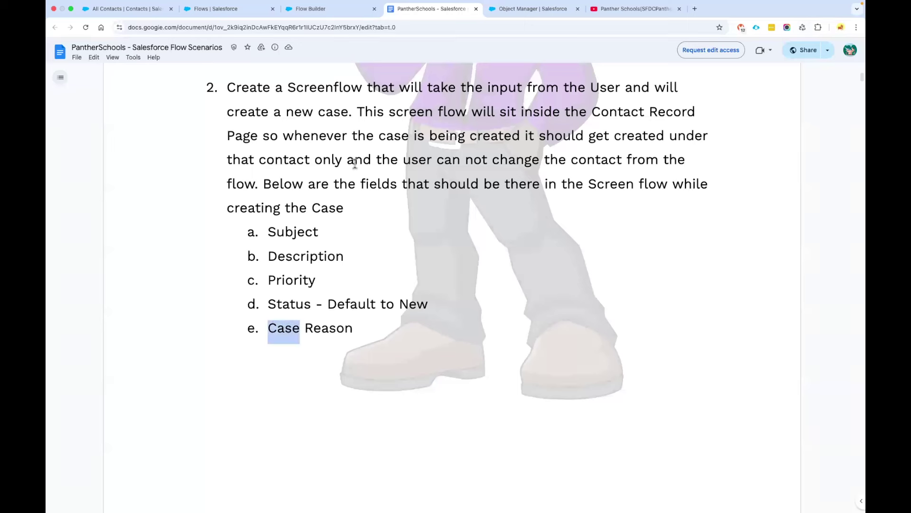
Switch to the Salesforce Cases list and open a blank New Case form to examine its fields.
{"action": "left_click", "coordinate": [126, 9]}
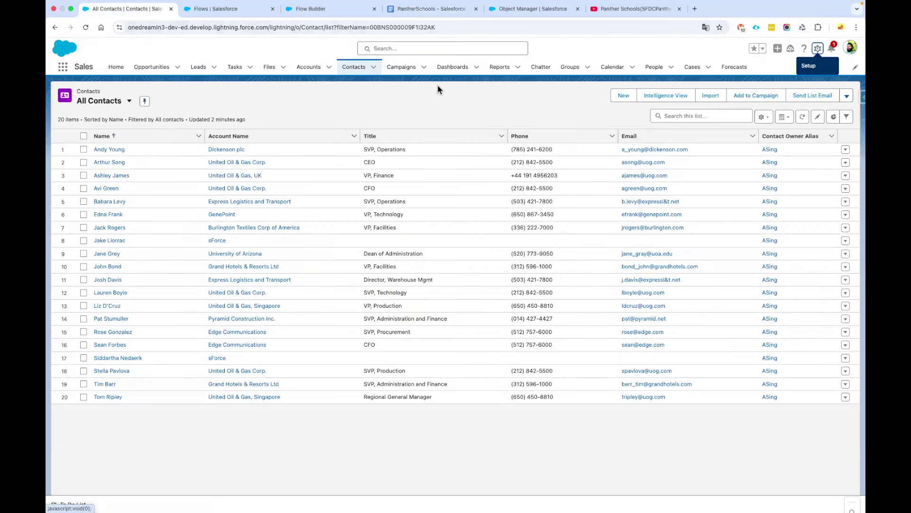
{"action": "left_click", "coordinate": [693, 67]}
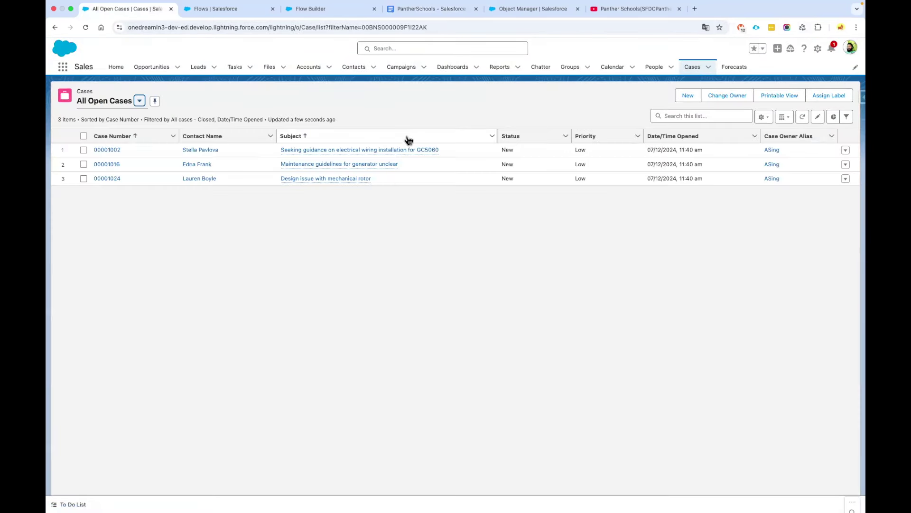
{"action": "left_click", "coordinate": [689, 97]}
{"action": "left_click", "coordinate": [494, 234]}
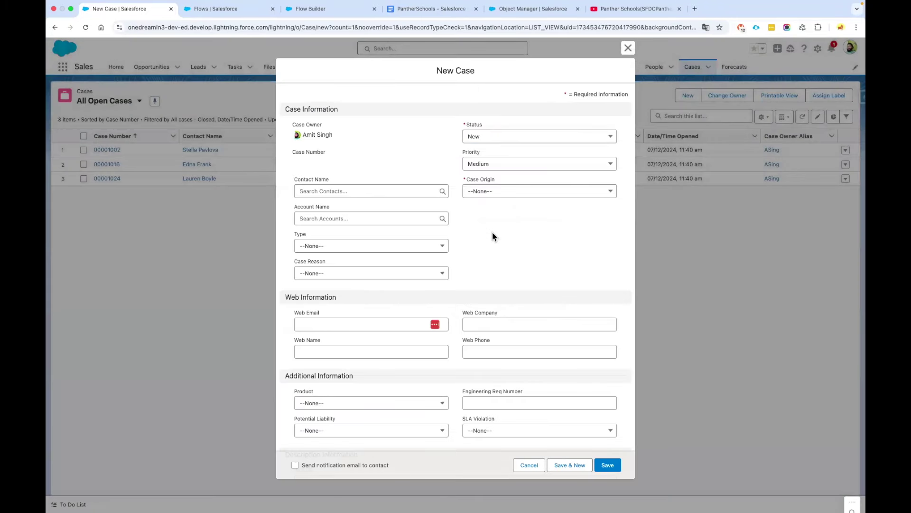
Examine the Status, Priority, Case Origin, Case Reason, Subject and Description fields on the New Case form.
{"action": "double_click", "coordinate": [475, 124]}
{"action": "double_click", "coordinate": [471, 151]}
{"action": "triple_click", "coordinate": [480, 179]}
{"action": "left_click_drag", "start_coordinate": [323, 262], "coordinate": [293, 262]}
{"action": "left_click_drag", "start_coordinate": [502, 181], "coordinate": [466, 179]}
{"action": "left_click", "coordinate": [477, 217]}
{"action": "scroll", "coordinate": [517, 263], "scroll_direction": "down", "scroll_amount": 3}
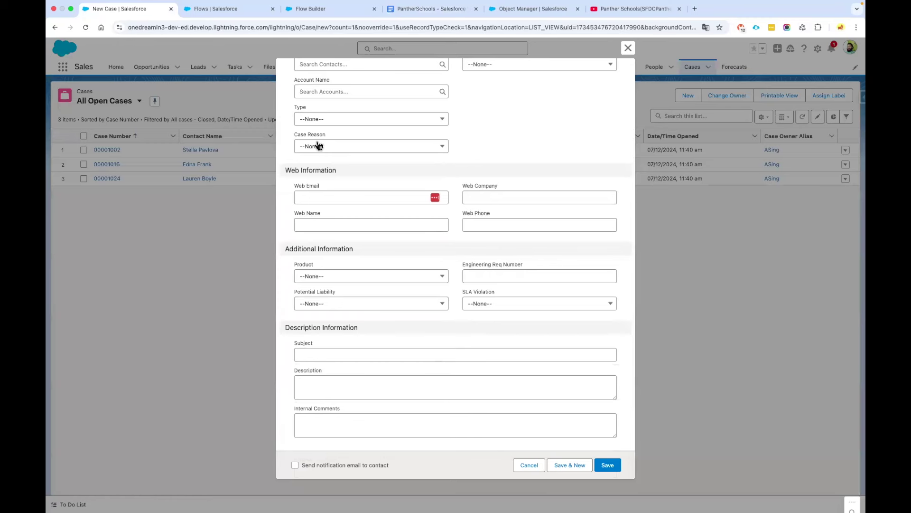
Return to Flow Builder and add a Text component with a Long Text Area below it to the Case Information screen.
{"action": "left_click", "coordinate": [314, 9]}
{"action": "scroll", "coordinate": [136, 240], "scroll_direction": "down", "scroll_amount": 10}
{"action": "scroll", "coordinate": [133, 213], "scroll_direction": "up", "scroll_amount": 10}
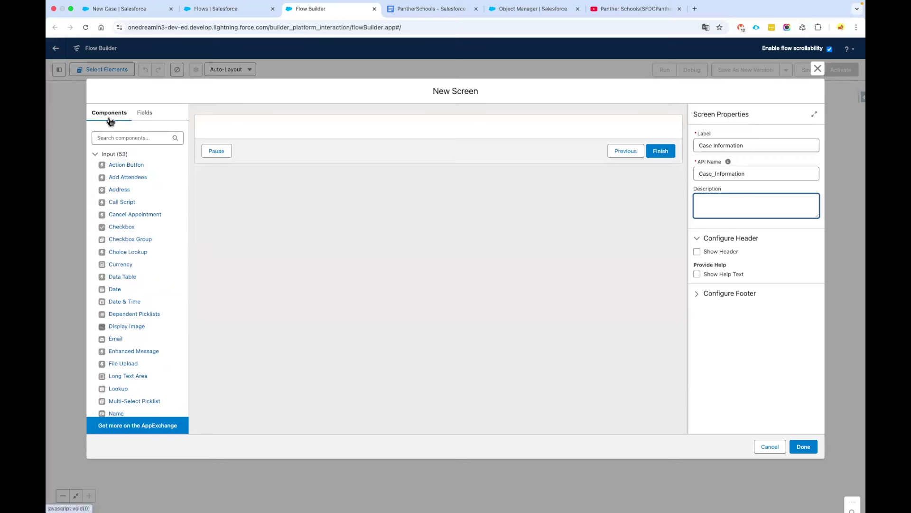
{"action": "left_click", "coordinate": [125, 137]}
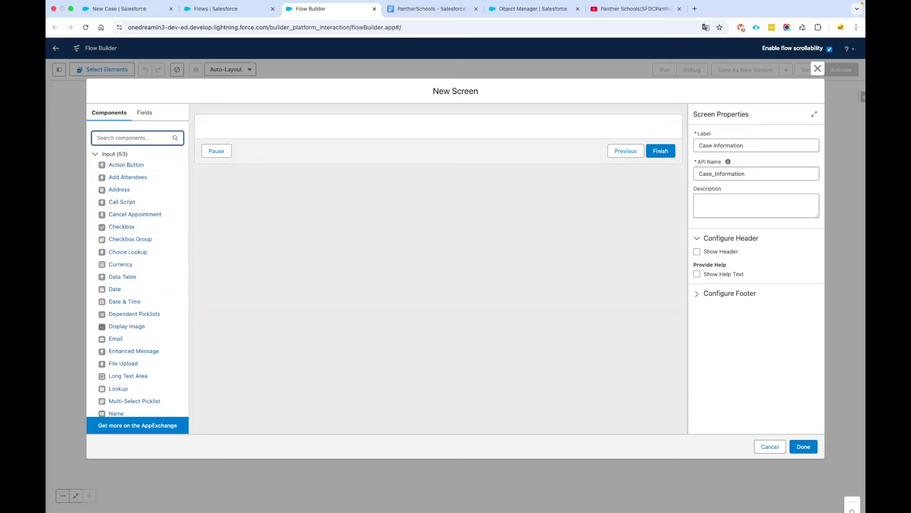
{"action": "type", "text": "tex"}
{"action": "left_click_drag", "start_coordinate": [110, 178], "coordinate": [243, 125]}
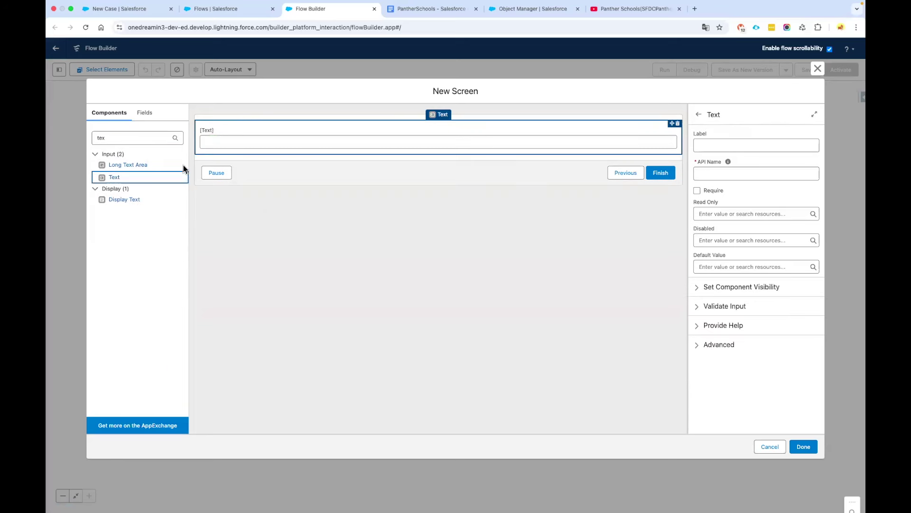
{"action": "left_click_drag", "start_coordinate": [135, 169], "coordinate": [248, 161]}
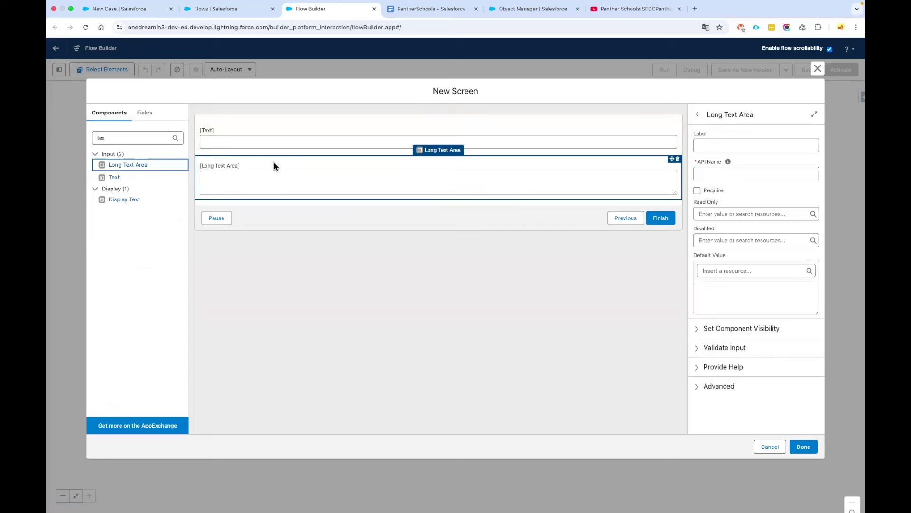
Label the Text component Subject and make it required.
{"action": "left_click", "coordinate": [272, 139]}
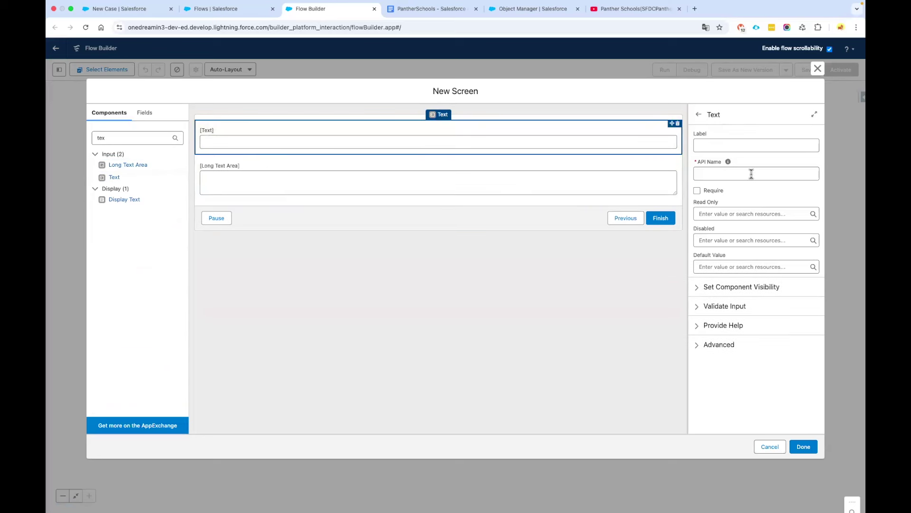
{"action": "left_click", "coordinate": [741, 147]}
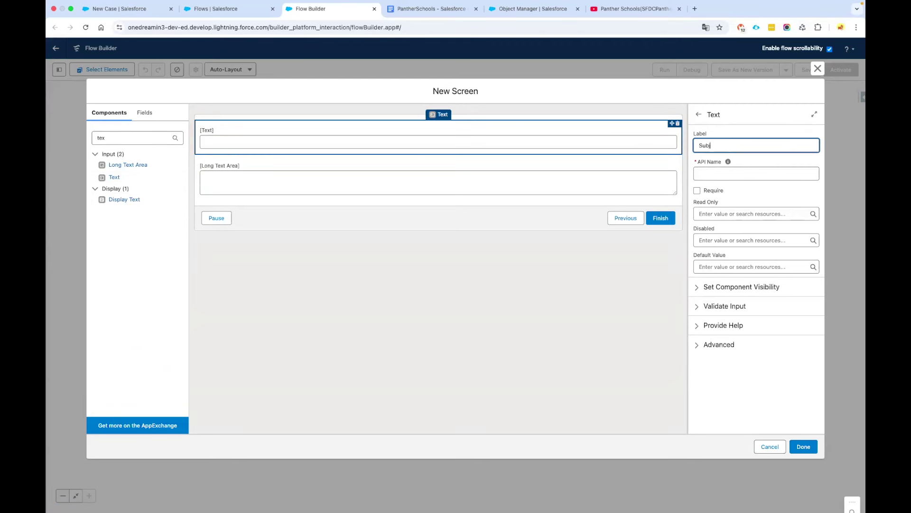
{"action": "left_click", "coordinate": [728, 162]}
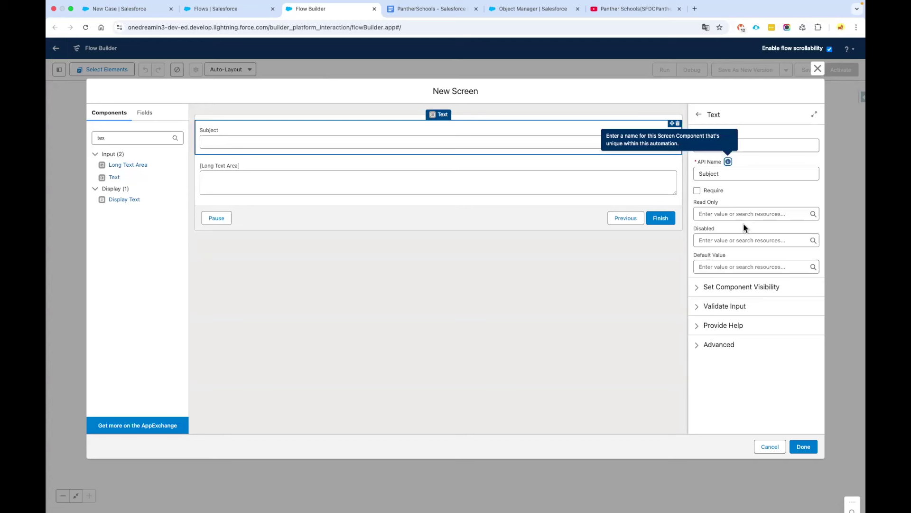
{"action": "left_click", "coordinate": [697, 191]}
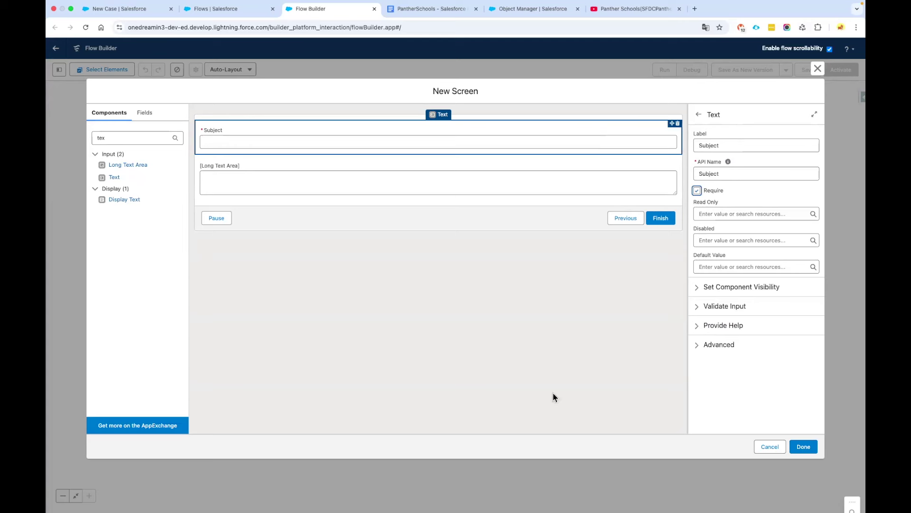
Label the Long Text Area component Description and make it required.
{"action": "left_click", "coordinate": [280, 176]}
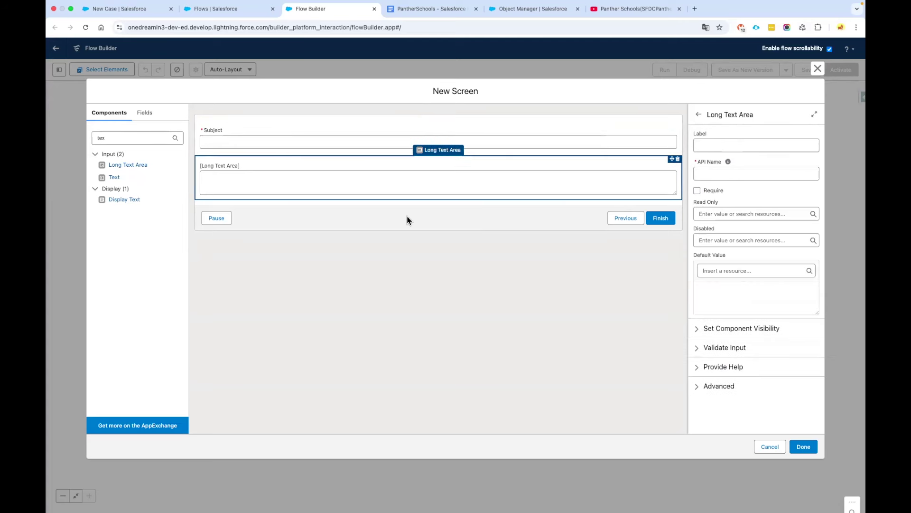
{"action": "left_click", "coordinate": [720, 147]}
{"action": "type", "text": "Des"}
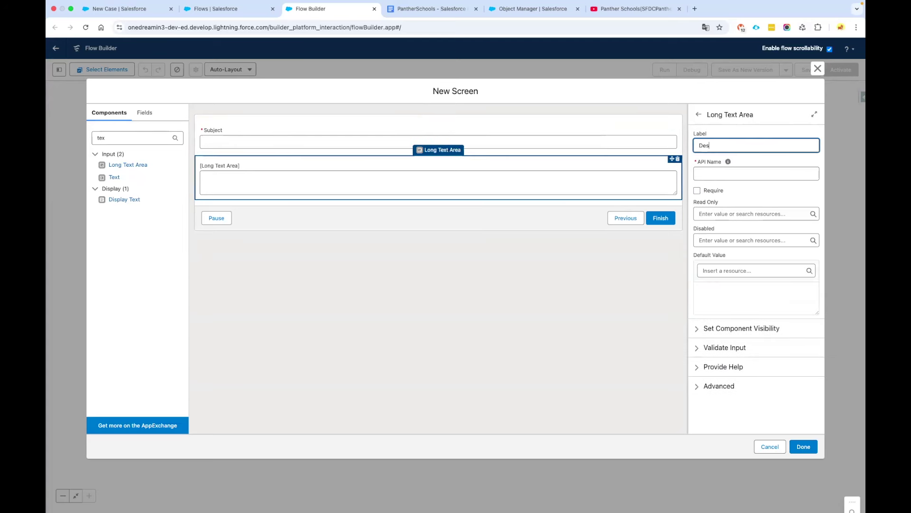
{"action": "type", "text": "cription"}
{"action": "key", "text": "Tab"}
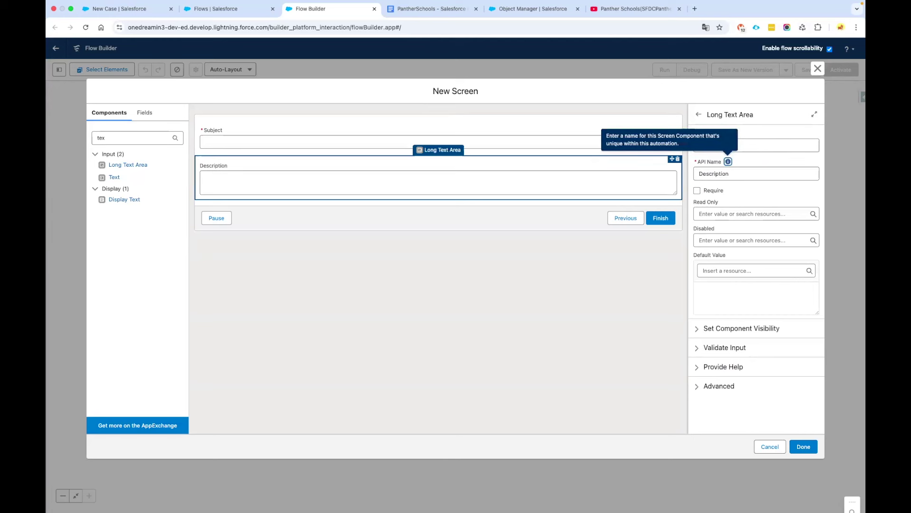
{"action": "left_click", "coordinate": [696, 190]}
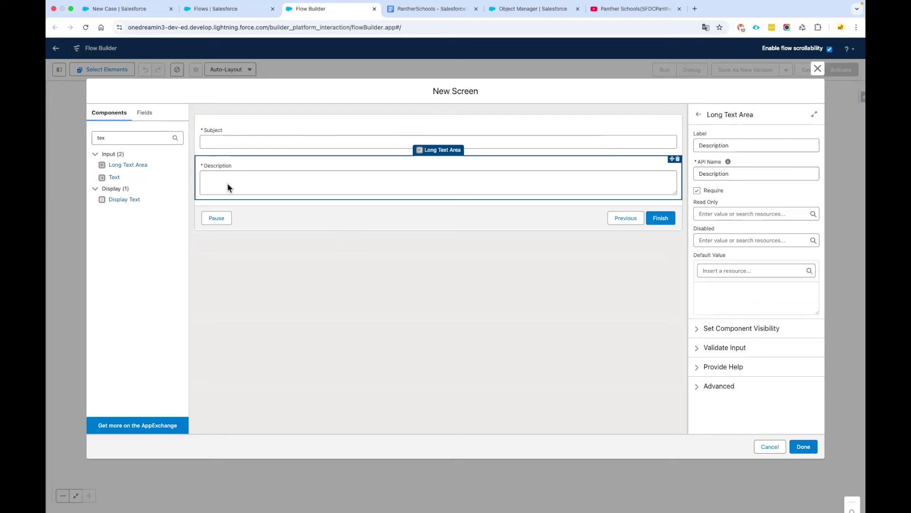
Recheck the New Case form's fields, and add four Picklist components below Description on the flow screen.
{"action": "left_click", "coordinate": [154, 17]}
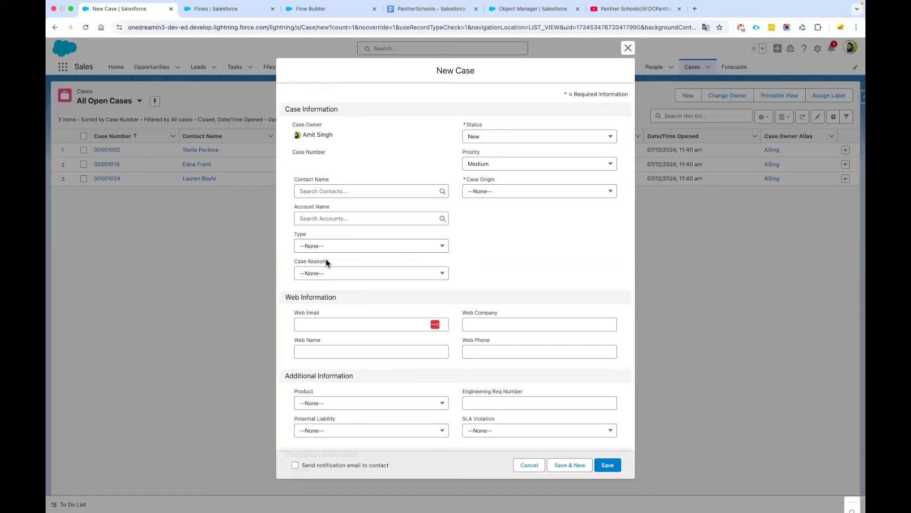
{"action": "left_click", "coordinate": [333, 9]}
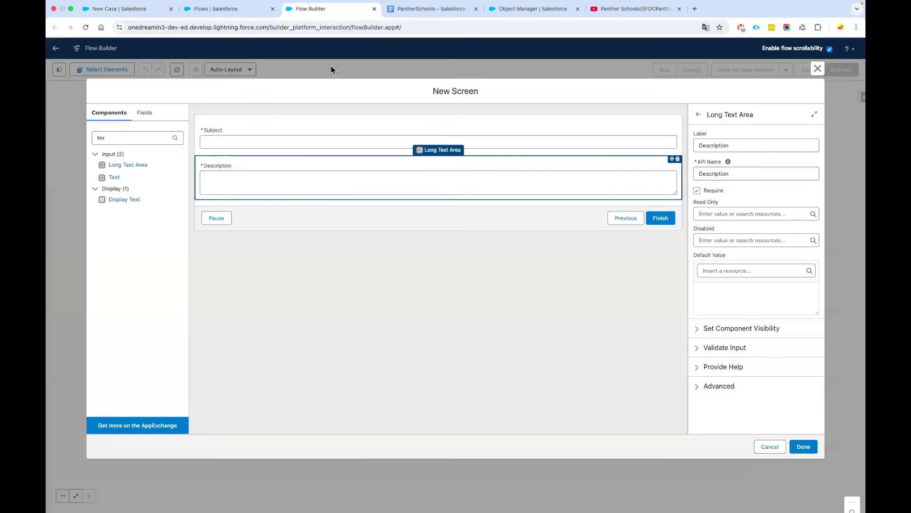
{"action": "double_click", "coordinate": [120, 137]}
{"action": "type", "text": "pick"}
{"action": "left_click_drag", "start_coordinate": [114, 190], "coordinate": [280, 205]}
{"action": "left_click_drag", "start_coordinate": [173, 223], "coordinate": [227, 235]}
{"action": "left_click_drag", "start_coordinate": [118, 192], "coordinate": [220, 261]}
{"action": "left_click_drag", "start_coordinate": [119, 189], "coordinate": [249, 296]}
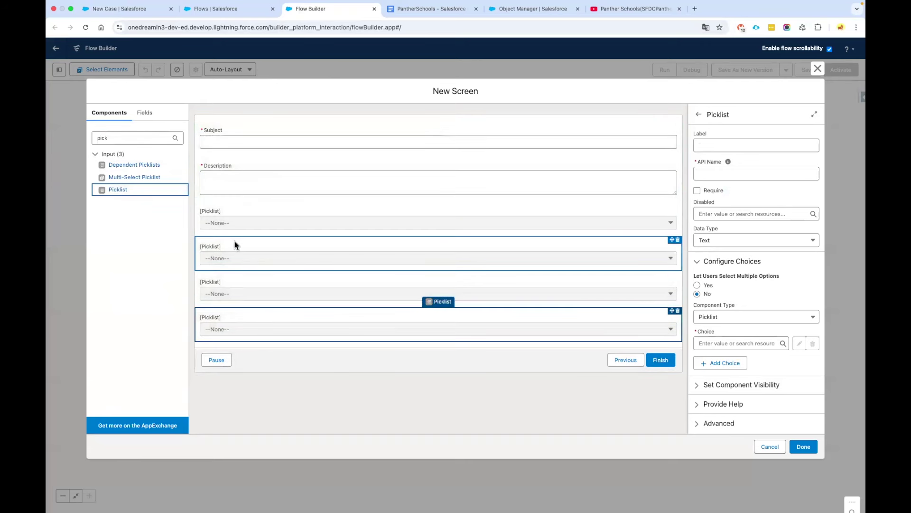
Switch to the New Case form and go through the options offered for Status, Priority and Case Origin.
{"action": "left_click", "coordinate": [118, 9]}
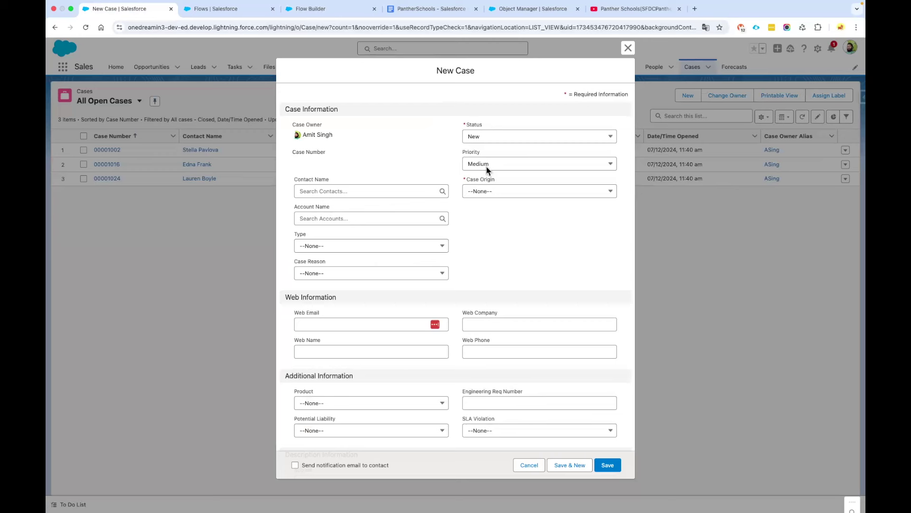
{"action": "left_click", "coordinate": [488, 139]}
{"action": "left_click", "coordinate": [504, 269]}
{"action": "left_click", "coordinate": [504, 164]}
{"action": "left_click", "coordinate": [519, 284]}
{"action": "left_click", "coordinate": [496, 196]}
{"action": "left_click", "coordinate": [499, 287]}
{"action": "left_click", "coordinate": [519, 191]}
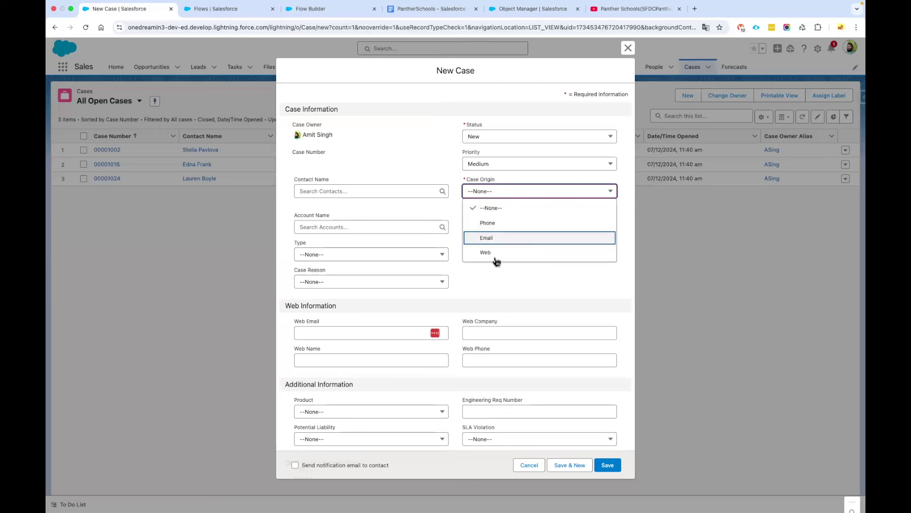
{"action": "left_click", "coordinate": [493, 275]}
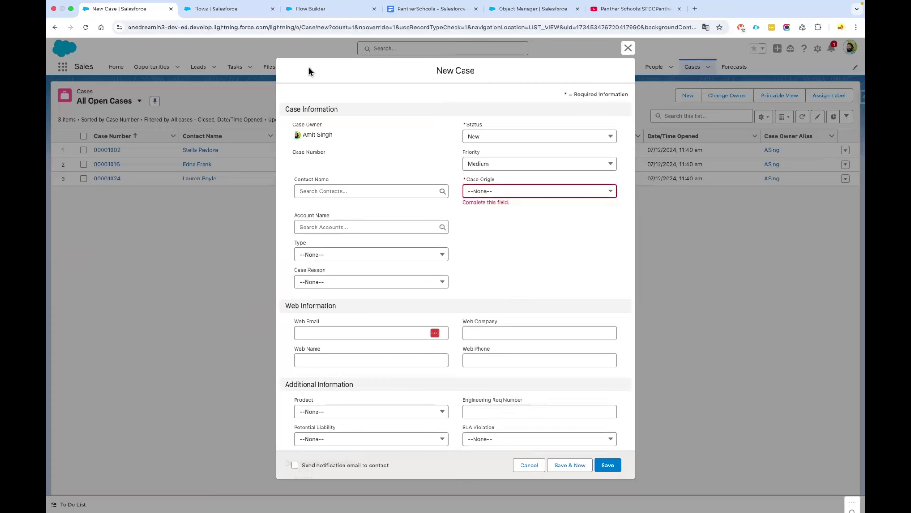
Return to Flow Builder, label the first Picklist component Status and make it required.
{"action": "left_click", "coordinate": [311, 13]}
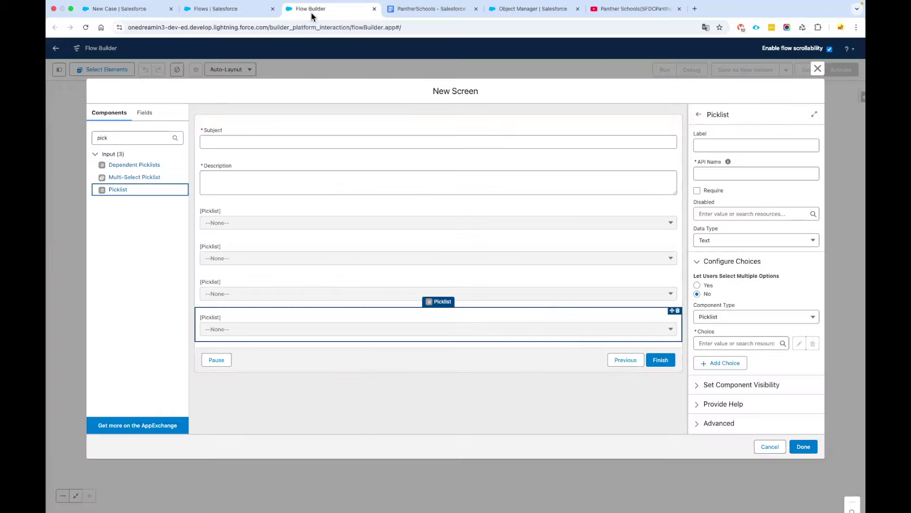
{"action": "left_click", "coordinate": [349, 213]}
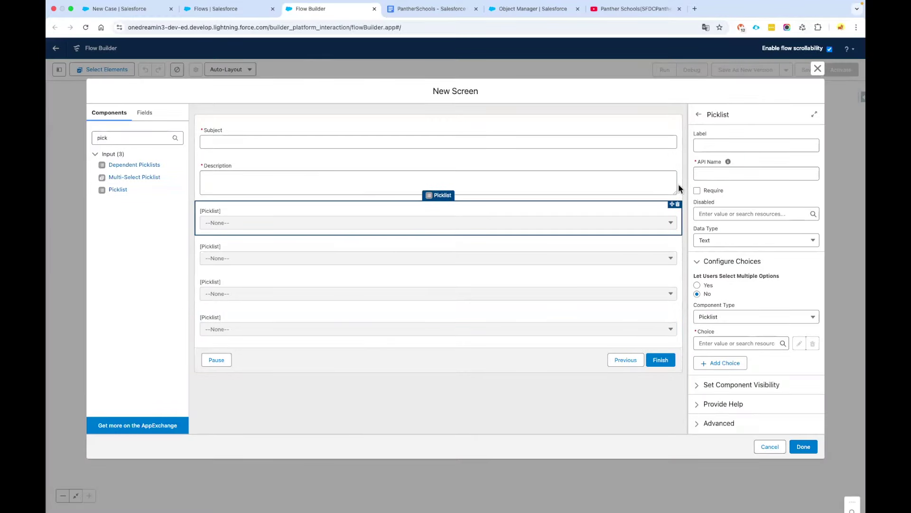
{"action": "left_click", "coordinate": [709, 144]}
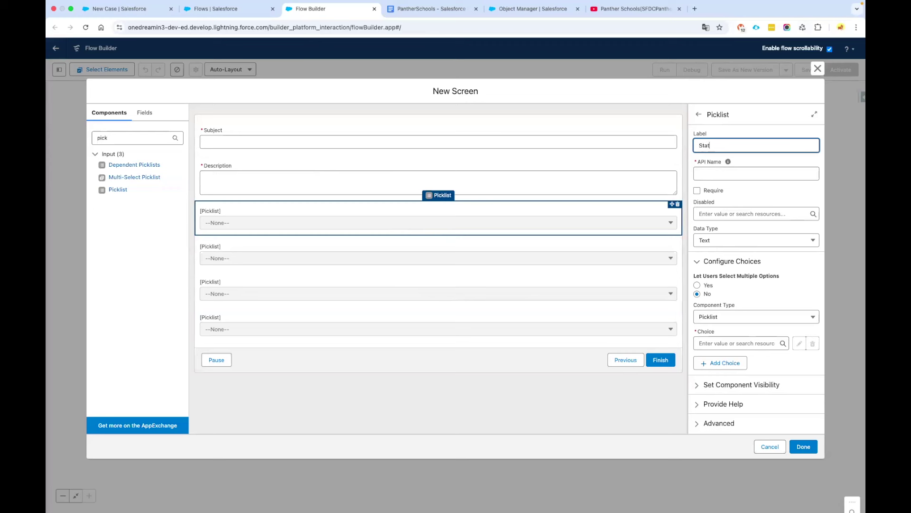
{"action": "left_click", "coordinate": [697, 190]}
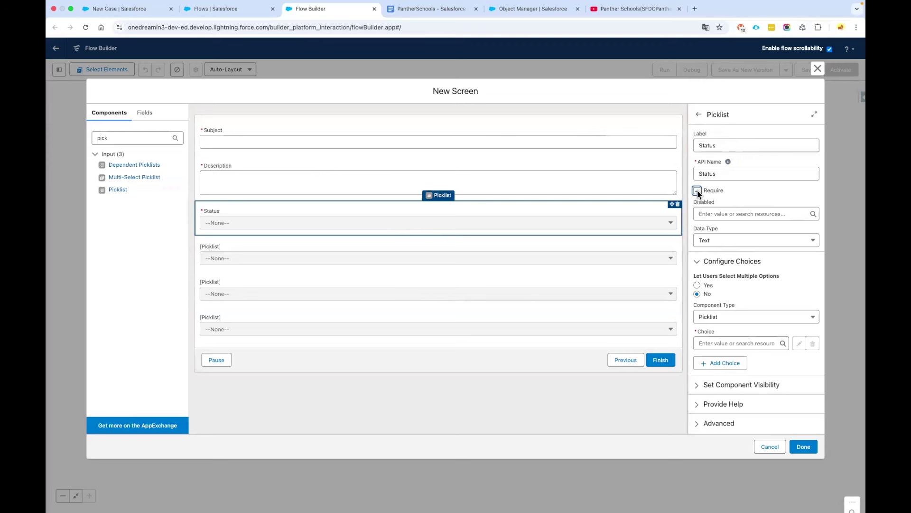
Start a new choice resource for the Status picklist and set its resource type to Picklist Choice Set.
{"action": "left_click_drag", "start_coordinate": [693, 232], "coordinate": [719, 230]}
{"action": "left_click_drag", "start_coordinate": [692, 306], "coordinate": [742, 307]}
{"action": "left_click", "coordinate": [726, 364]}
{"action": "left_click", "coordinate": [813, 373]}
{"action": "left_click", "coordinate": [731, 343]}
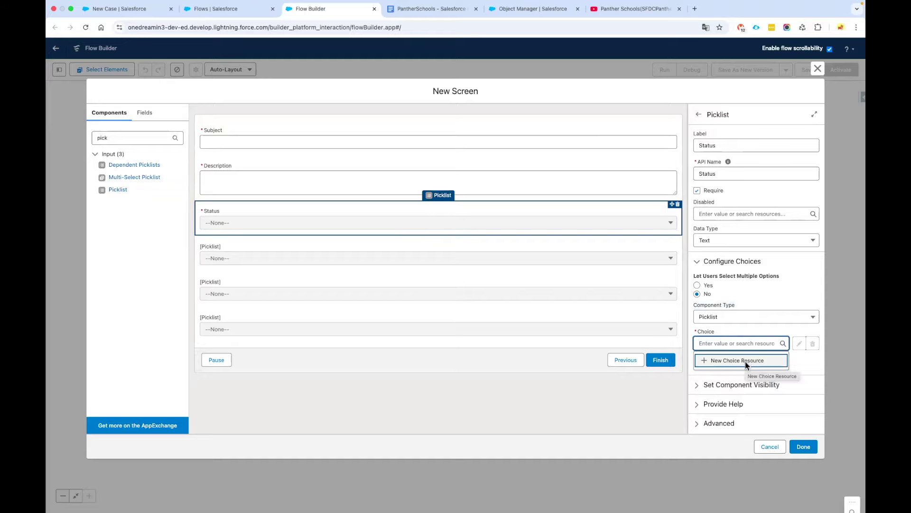
{"action": "left_click", "coordinate": [745, 361]}
{"action": "left_click_drag", "start_coordinate": [291, 230], "coordinate": [352, 229]}
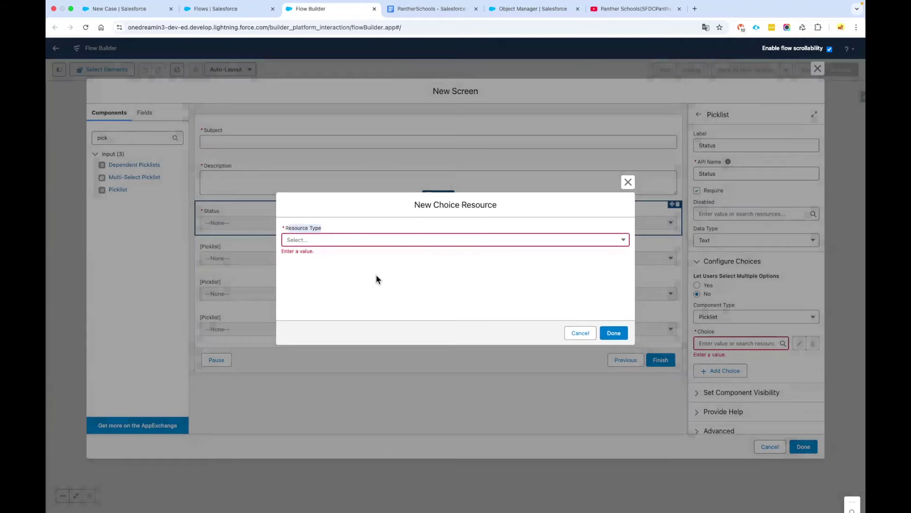
{"action": "left_click", "coordinate": [325, 242]}
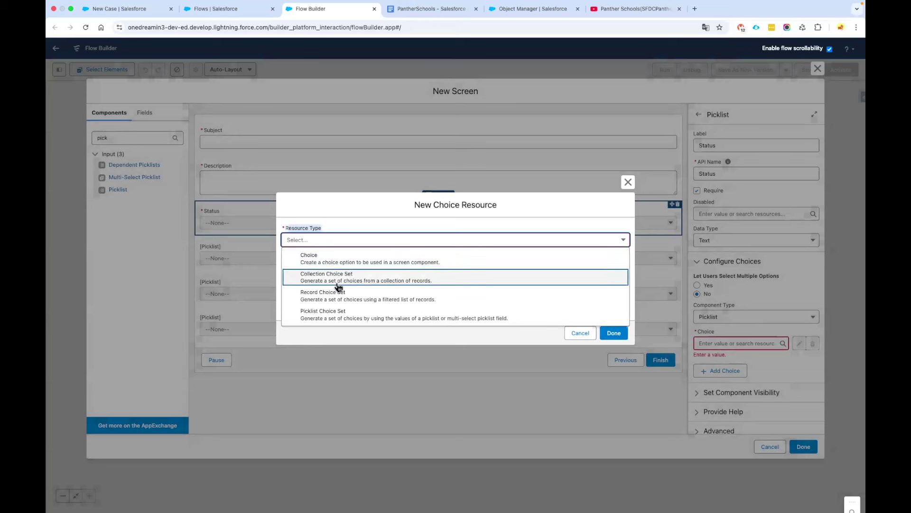
{"action": "left_click", "coordinate": [352, 318]}
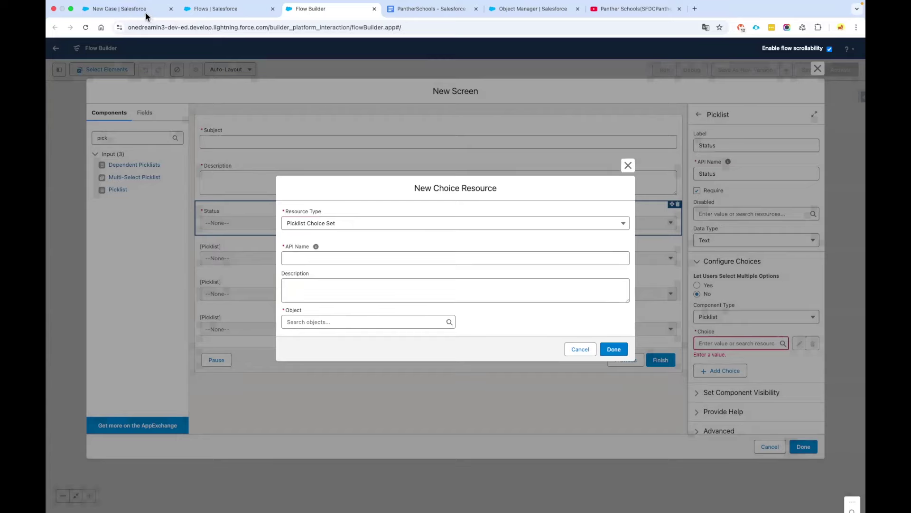
Recheck the New Case form, and set the choice resource's API name to varStatusOptions.
{"action": "left_click", "coordinate": [128, 8]}
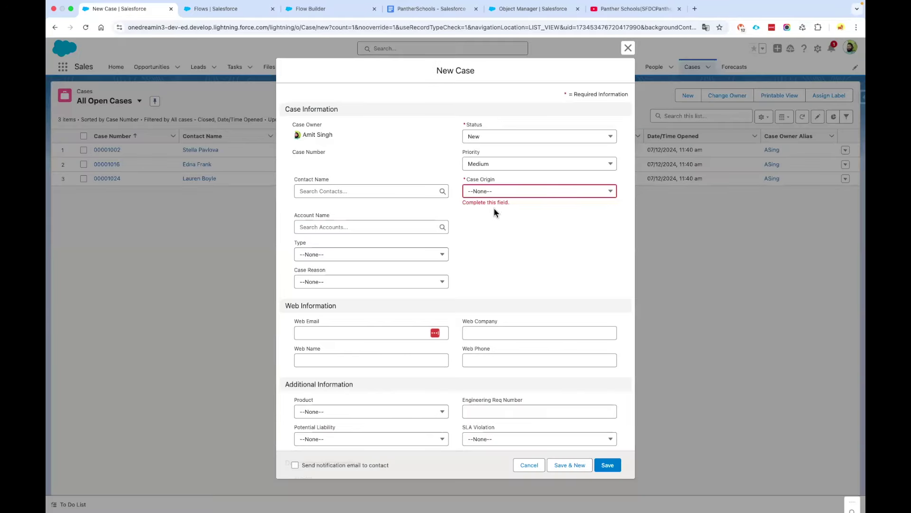
{"action": "left_click", "coordinate": [306, 8]}
{"action": "left_click", "coordinate": [329, 258]}
{"action": "type", "text": "choiceStatus"}
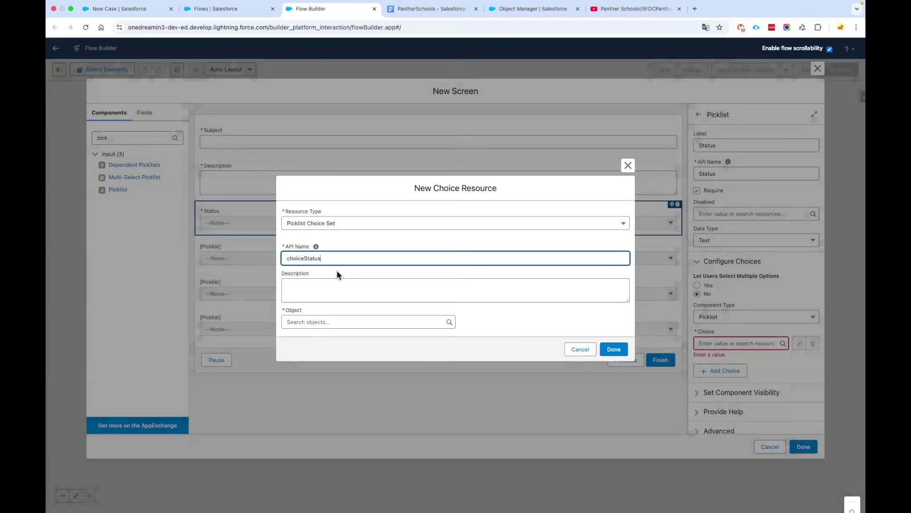
{"action": "double_click", "coordinate": [300, 258]}
{"action": "type", "text": "varStatusOPp[t"}
{"action": "key", "text": "BackSpace"}
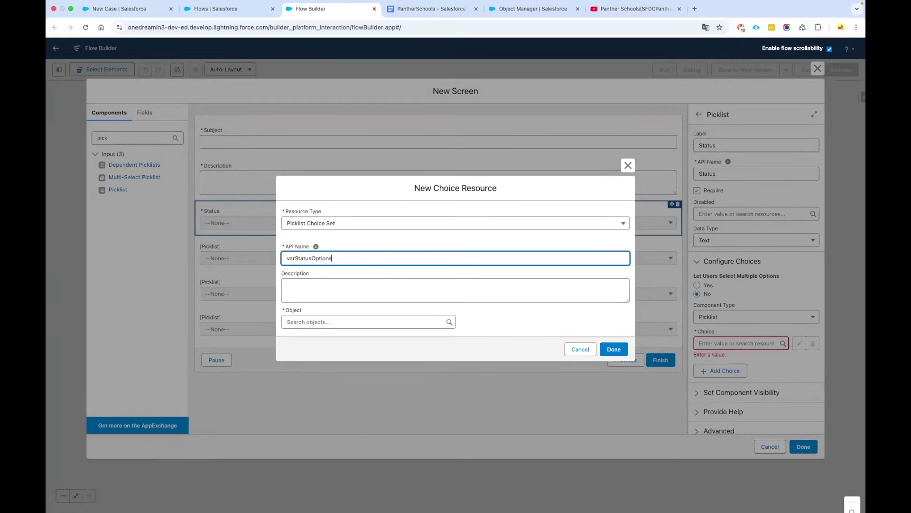
Set the choice resource's object to Case and its data type to Picklist.
{"action": "left_click", "coordinate": [340, 322]}
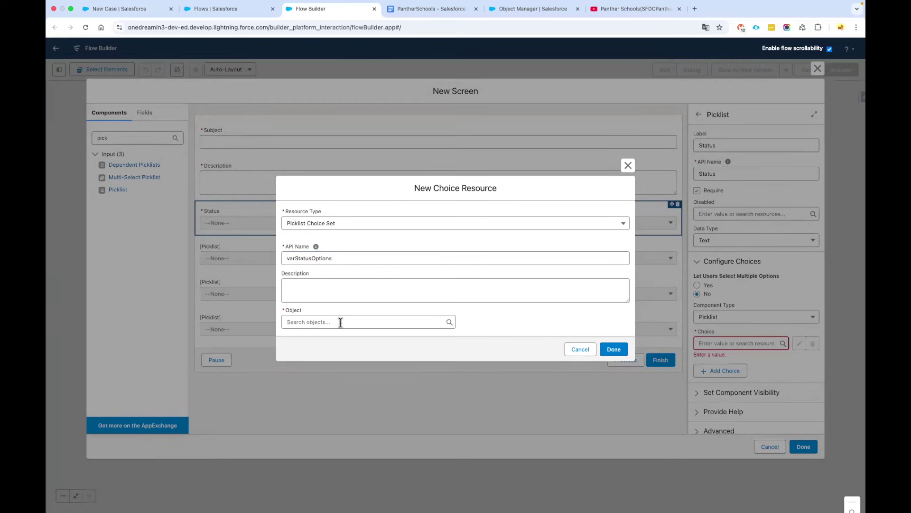
{"action": "left_click", "coordinate": [342, 322]}
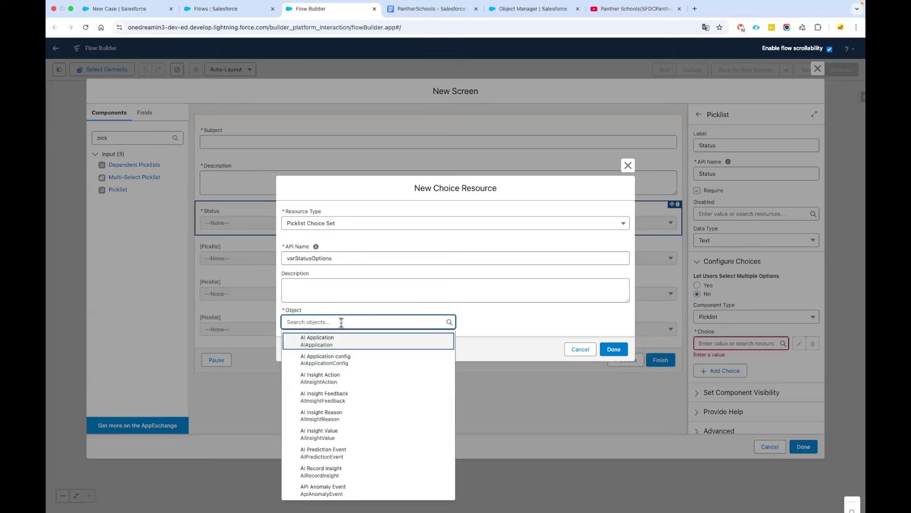
{"action": "type", "text": "Case"}
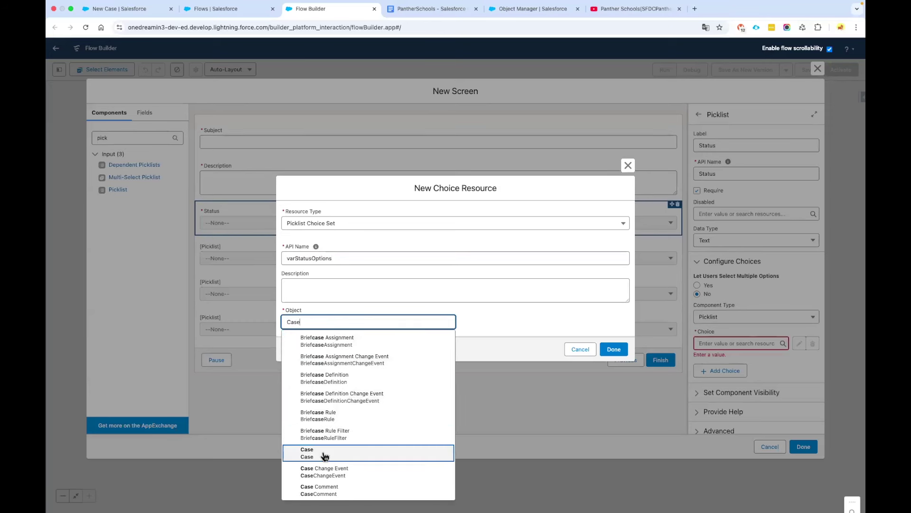
{"action": "left_click", "coordinate": [325, 456]}
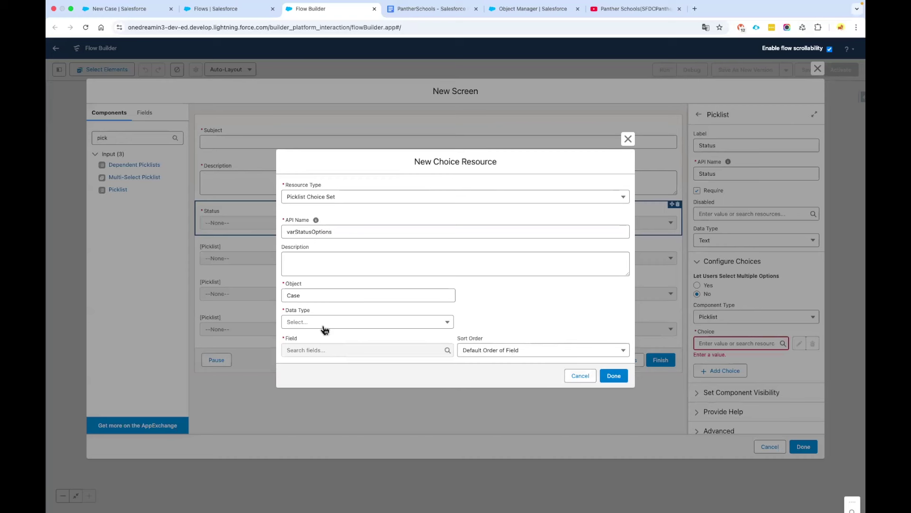
{"action": "left_click", "coordinate": [326, 330]}
{"action": "left_click", "coordinate": [332, 342]}
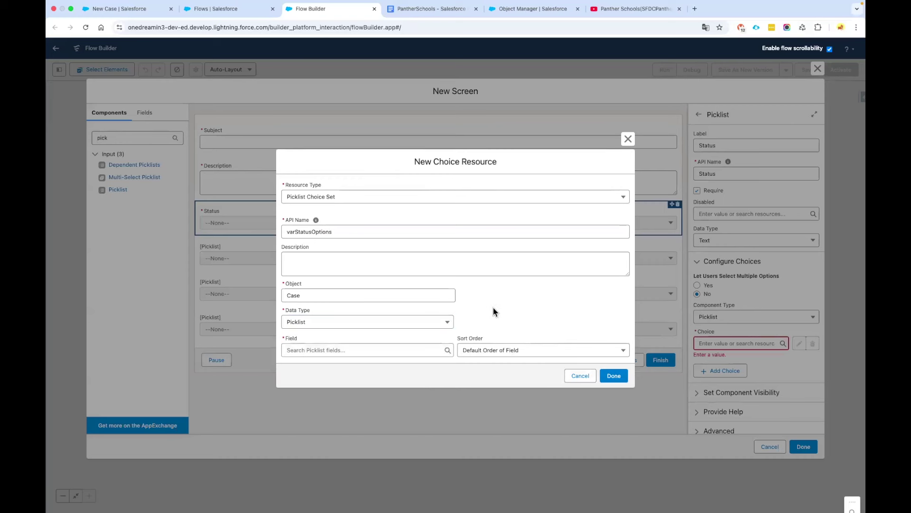
Set the varStatusOptions choice resource's field to Status and finish creating the resource.
{"action": "left_click", "coordinate": [340, 350]}
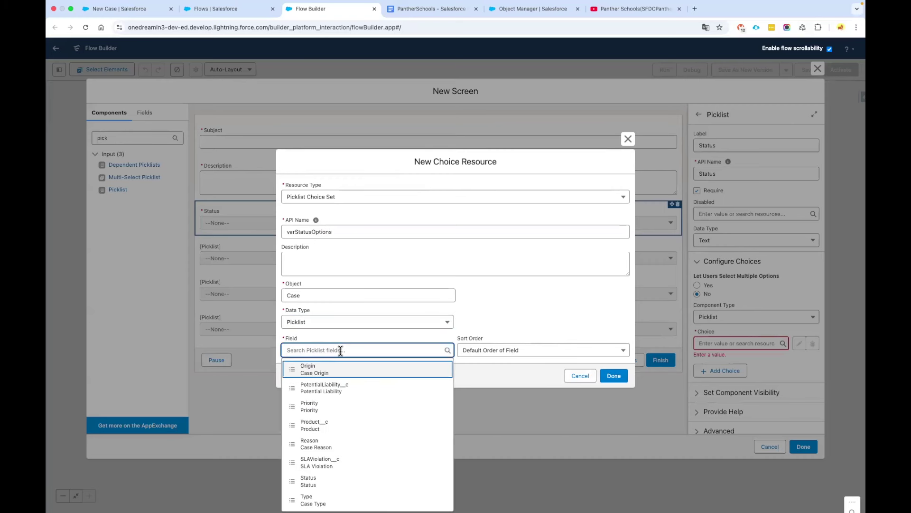
{"action": "type", "text": "Stat"}
{"action": "left_click", "coordinate": [334, 369]}
{"action": "left_click", "coordinate": [612, 375]}
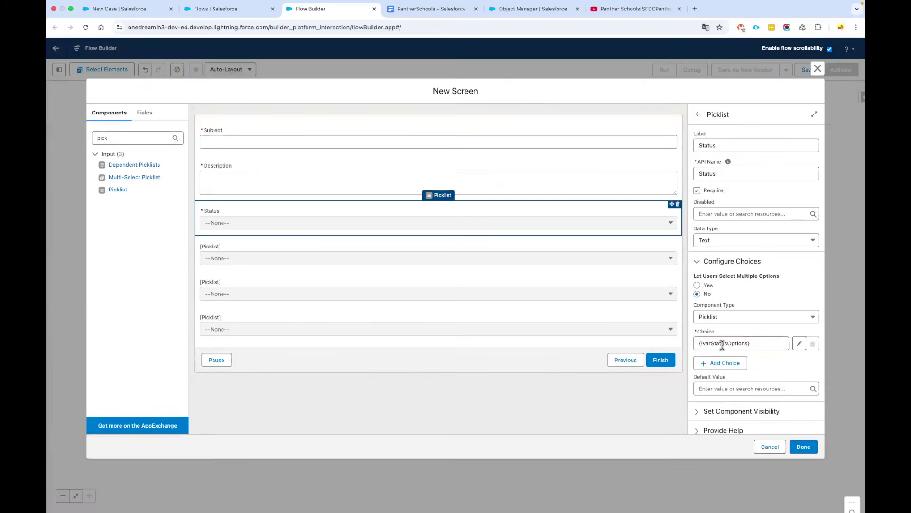
Check the required Status default in the scenario document, and set the Status picklist's default value to New in Flow Builder.
{"action": "scroll", "coordinate": [739, 315], "scroll_direction": "down", "scroll_amount": 1}
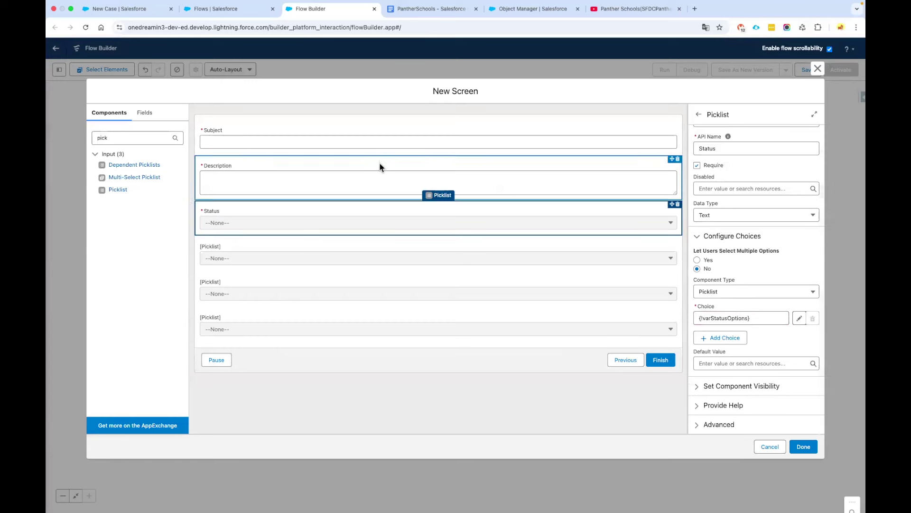
{"action": "left_click", "coordinate": [428, 19]}
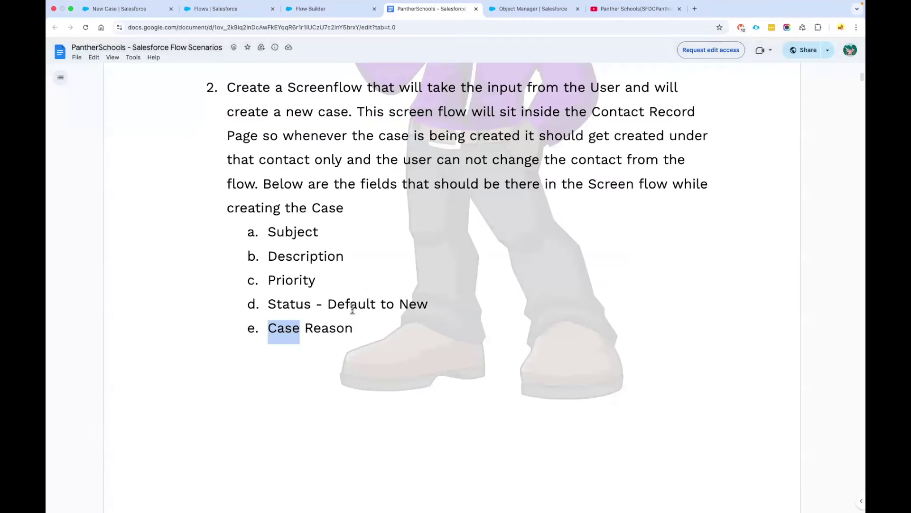
{"action": "double_click", "coordinate": [408, 304]}
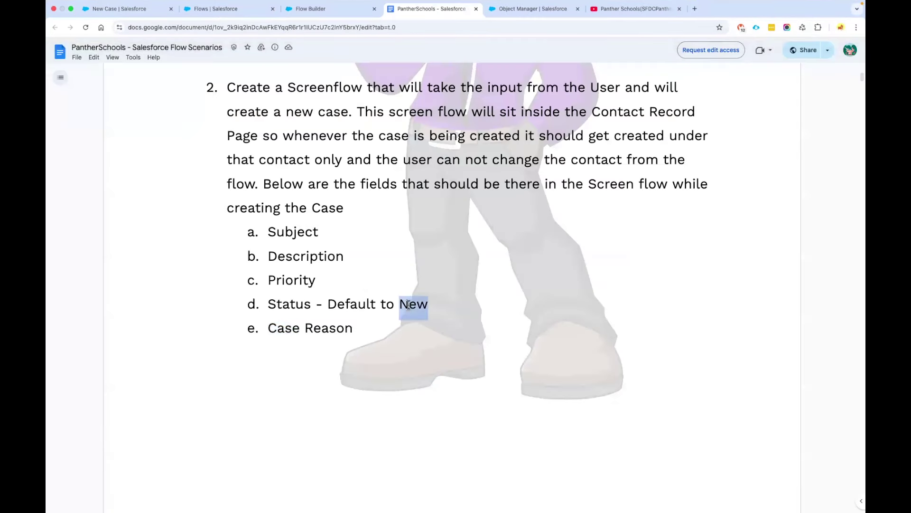
{"action": "left_click", "coordinate": [322, 10]}
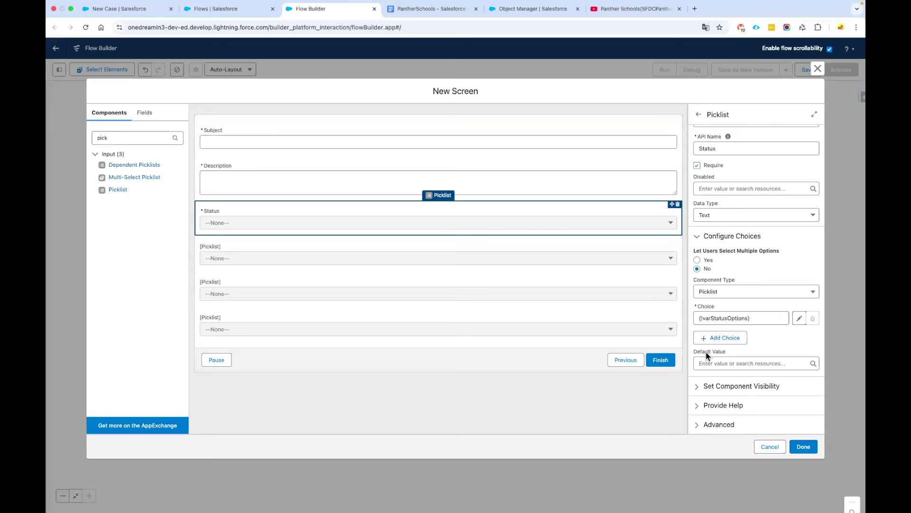
{"action": "left_click", "coordinate": [718, 363]}
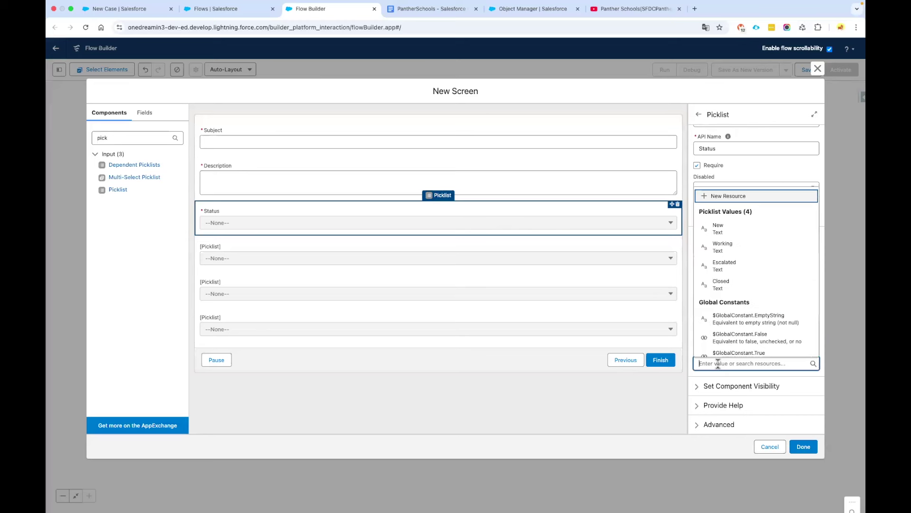
{"action": "left_click", "coordinate": [736, 232]}
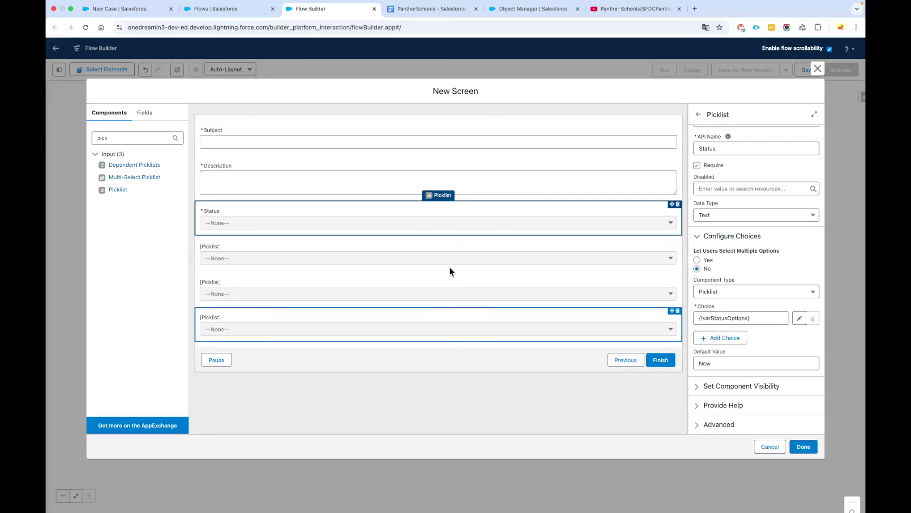
Label the second Picklist component Priority and make it required.
{"action": "left_click", "coordinate": [430, 258]}
{"action": "left_click", "coordinate": [718, 147]}
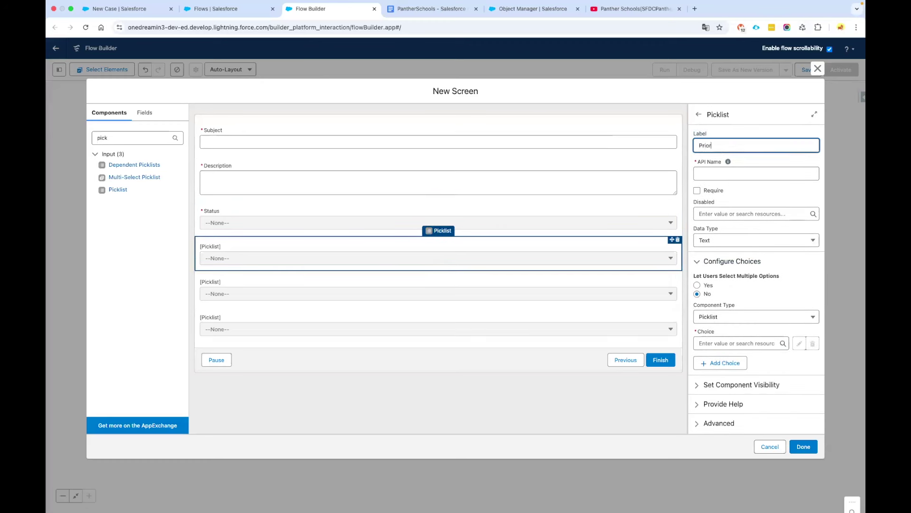
{"action": "left_click", "coordinate": [697, 190]}
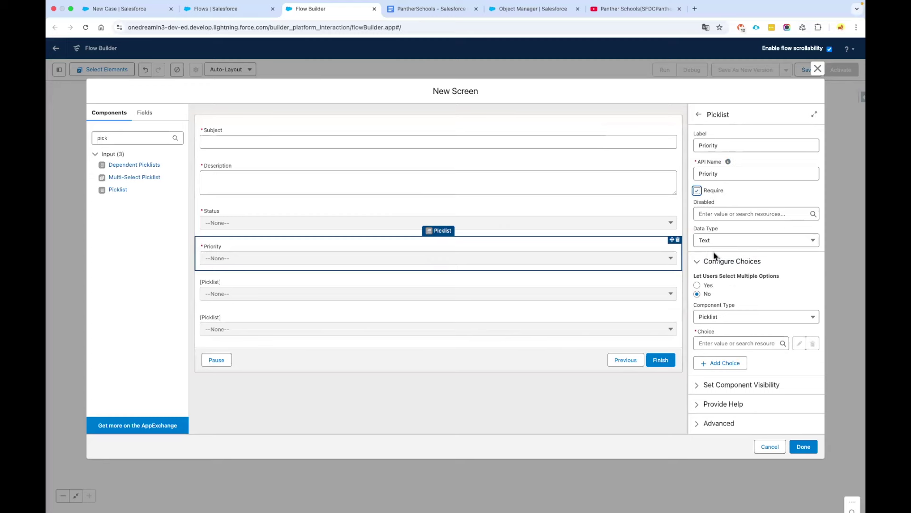
Start a new choice resource for the Priority picklist as a Picklist Choice Set with the API name varPriorityOptions.
{"action": "left_click", "coordinate": [731, 342]}
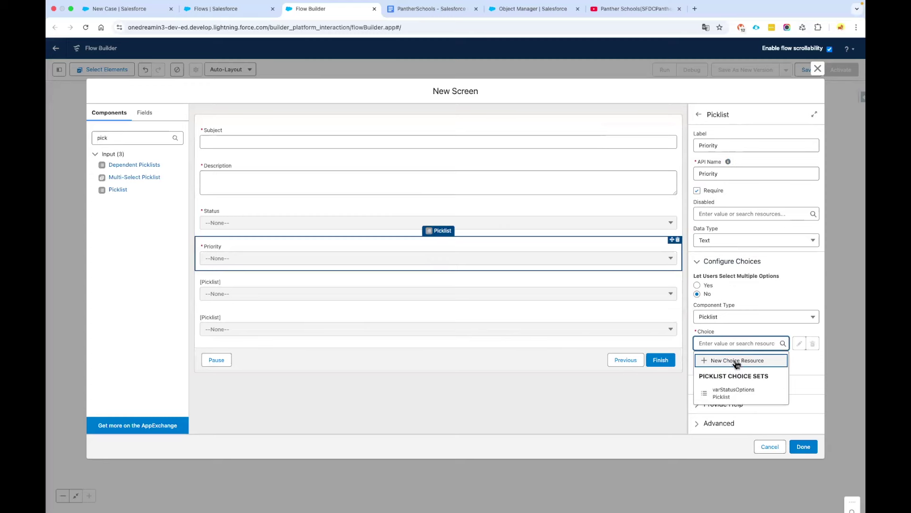
{"action": "left_click", "coordinate": [737, 362]}
{"action": "left_click", "coordinate": [337, 240]}
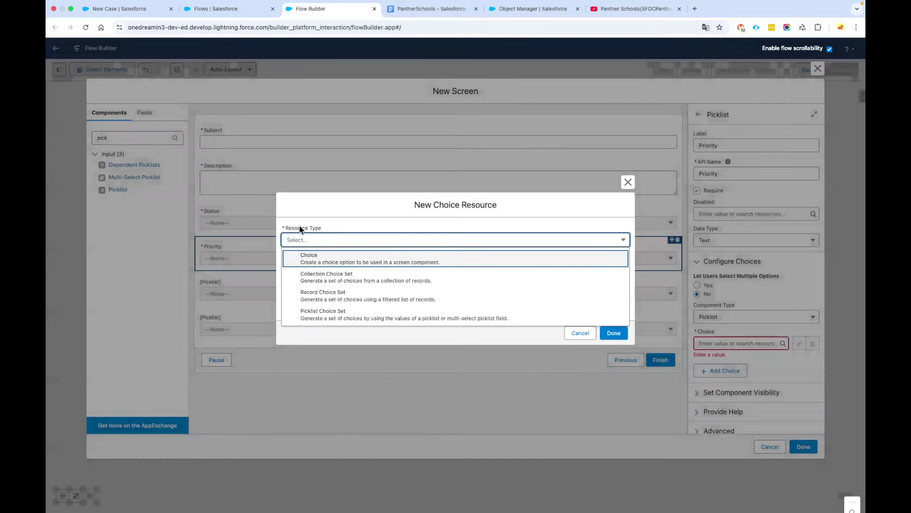
{"action": "left_click", "coordinate": [366, 315]}
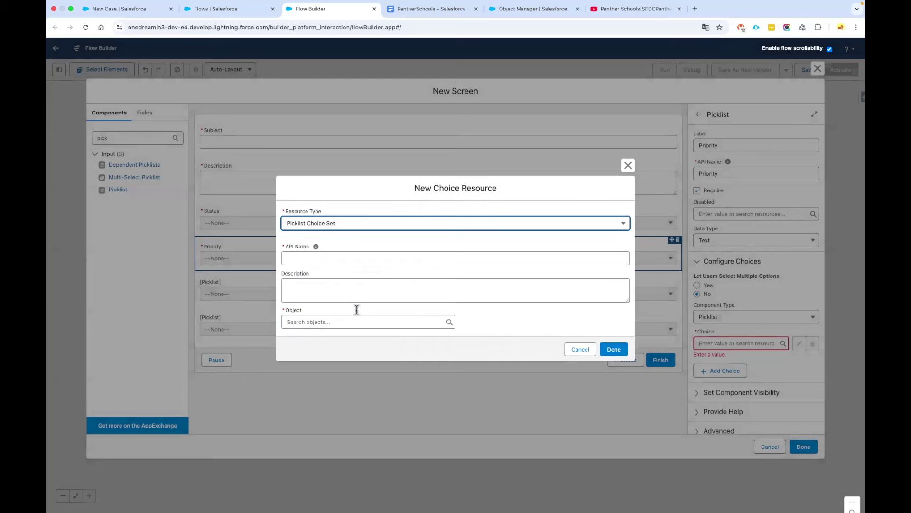
{"action": "left_click", "coordinate": [309, 257]}
{"action": "type", "text": "c"}
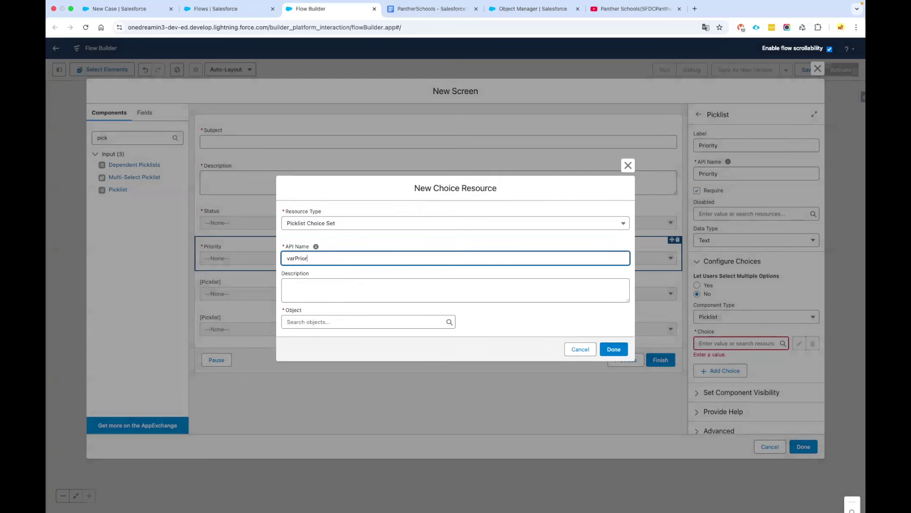
{"action": "type", "text": "arPriorityOptions"}
{"action": "key", "text": "Tab"}
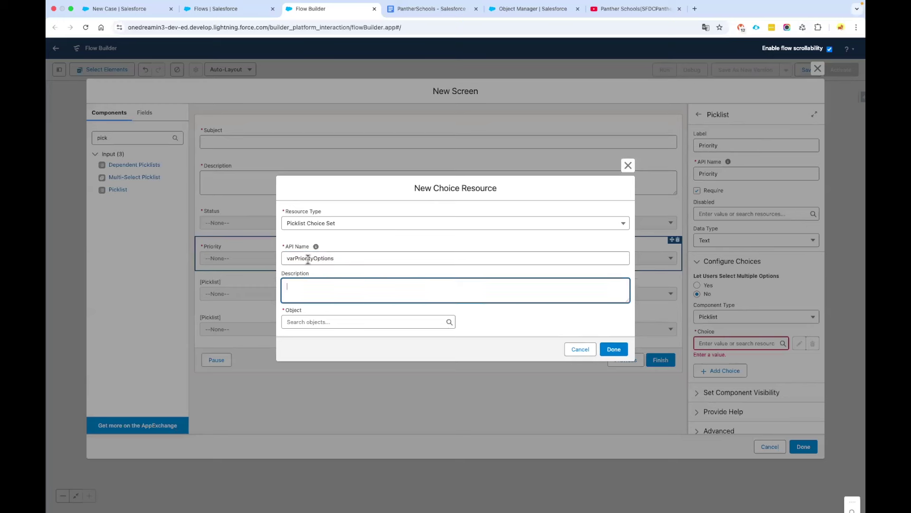
Set the varPriorityOptions resource's object to Case, data type to Picklist and field to Priority, and finish it.
{"action": "key", "text": "Tab"}
{"action": "type", "text": "Case"}
{"action": "left_click", "coordinate": [332, 456]}
{"action": "left_click", "coordinate": [318, 322]}
{"action": "left_click", "coordinate": [314, 340]}
{"action": "left_click", "coordinate": [320, 351]}
{"action": "type", "text": "pri"}
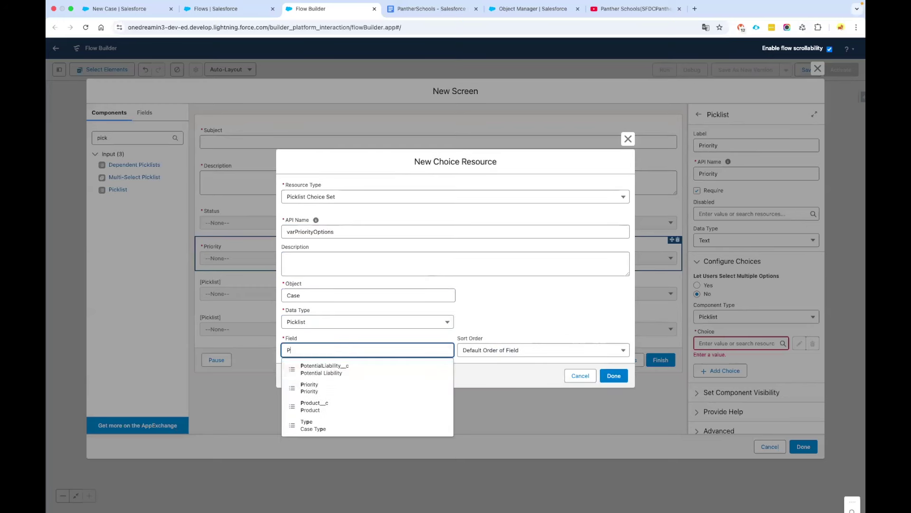
{"action": "left_click", "coordinate": [321, 373]}
{"action": "left_click", "coordinate": [613, 376]}
Label the third Picklist component Case Origin and make it required.
{"action": "left_click", "coordinate": [348, 290]}
{"action": "left_click", "coordinate": [717, 149]}
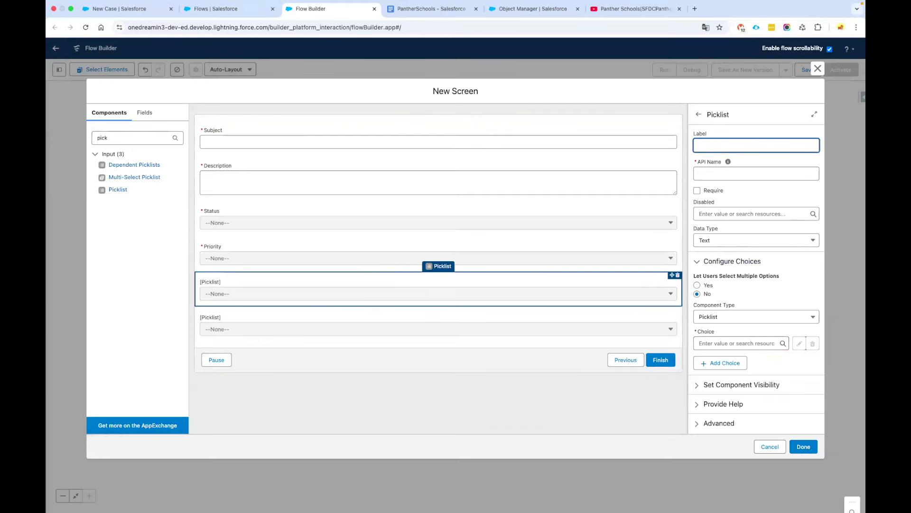
{"action": "type", "text": "Case Origin"}
{"action": "left_click", "coordinate": [697, 190]}
Start a new choice resource for the Case Origin picklist as a Picklist Choice Set with the API name varOriginOptions.
{"action": "left_click", "coordinate": [734, 343]}
{"action": "left_click", "coordinate": [728, 365]}
{"action": "left_click", "coordinate": [406, 240]}
{"action": "left_click", "coordinate": [406, 285]}
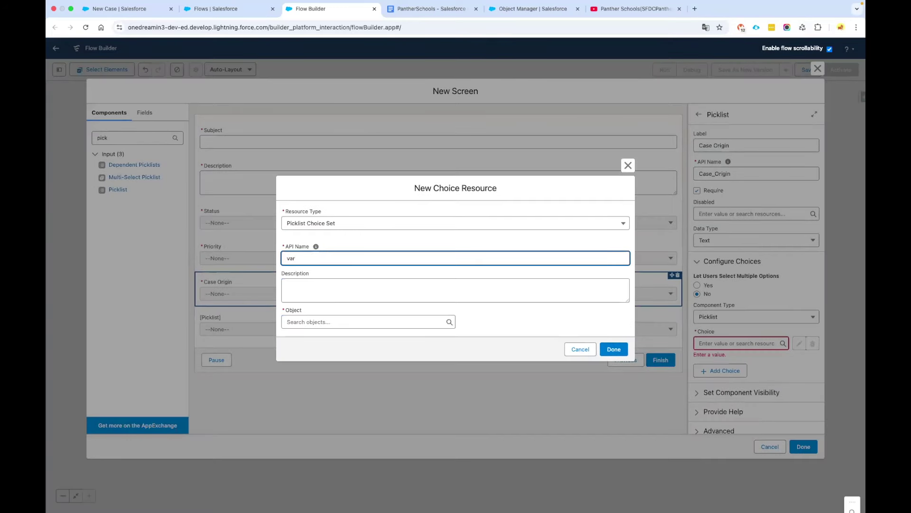
{"action": "type", "text": "varOriginOptions"}
Set the varOriginOptions resource's object to Case, data type to Picklist and field to Origin, and finish it.
{"action": "left_click", "coordinate": [327, 321]}
{"action": "type", "text": "Case"}
{"action": "left_click", "coordinate": [335, 455]}
{"action": "left_click", "coordinate": [313, 322]}
{"action": "left_click", "coordinate": [315, 337]}
{"action": "left_click", "coordinate": [316, 350]}
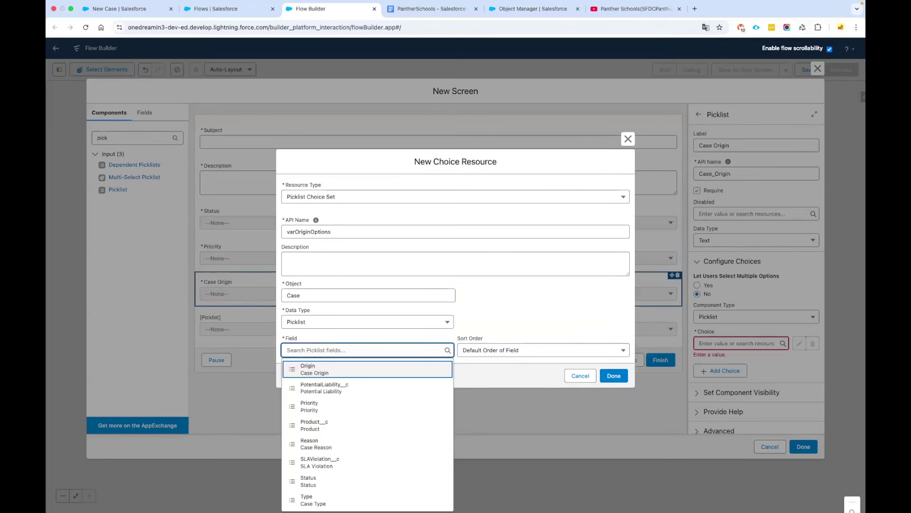
{"action": "type", "text": "Ori"}
{"action": "left_click", "coordinate": [313, 368]}
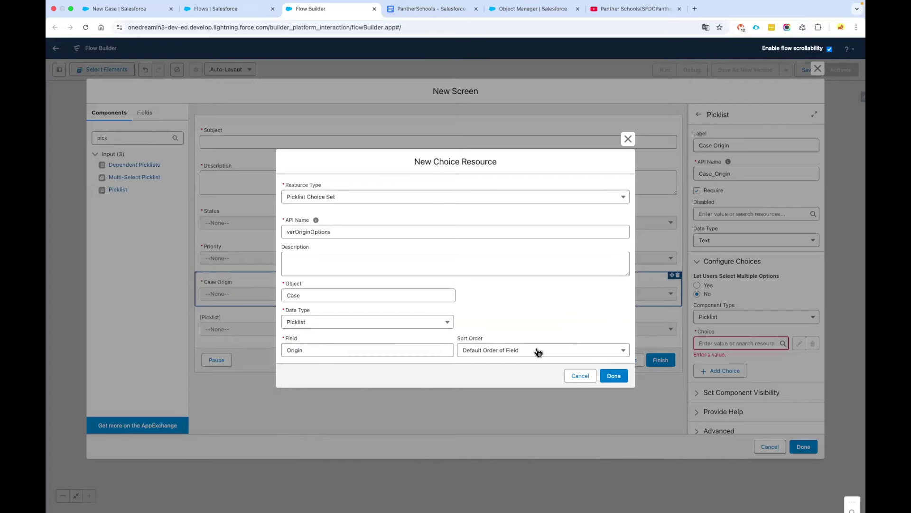
{"action": "left_click", "coordinate": [613, 375]}
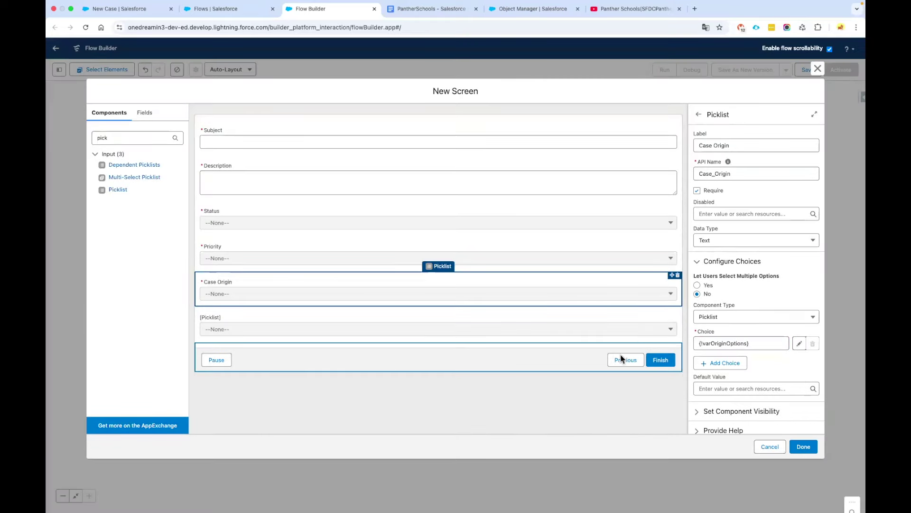
Label the fourth Picklist Case Reason, make it required, and start its Picklist Choice Set varReasonOptions on the Case object.
{"action": "left_click", "coordinate": [624, 336]}
{"action": "left_click", "coordinate": [707, 143]}
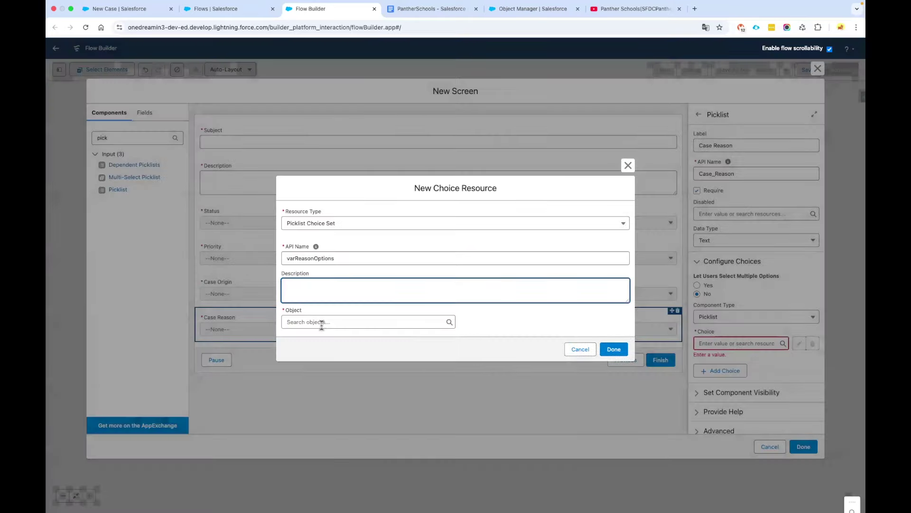
{"action": "left_click", "coordinate": [321, 322]}
{"action": "type", "text": "Case"}
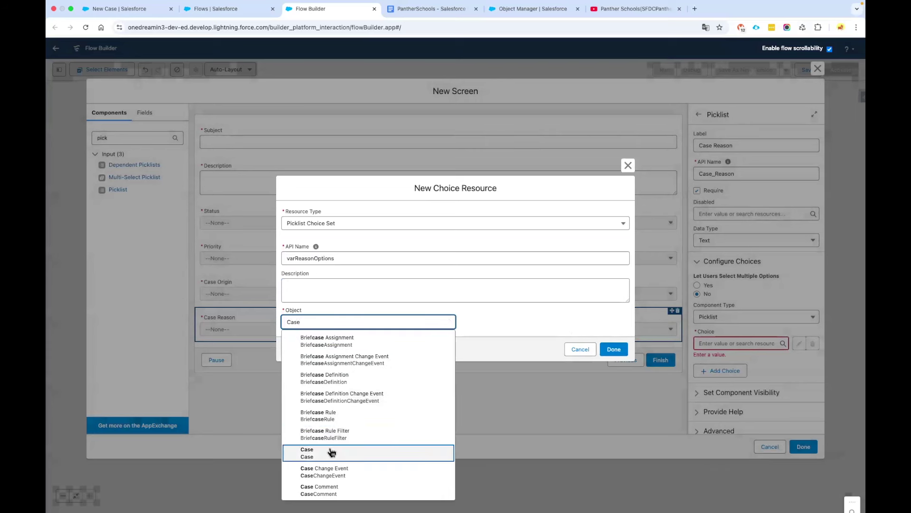
{"action": "left_click", "coordinate": [332, 451]}
Set the varReasonOptions resource's data type to Picklist and field to Reason, and finish creating it.
{"action": "left_click", "coordinate": [311, 322]}
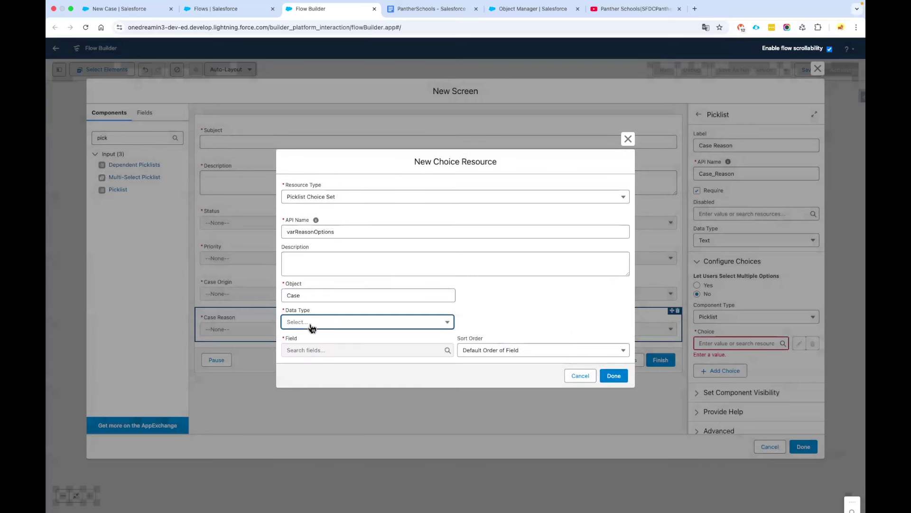
{"action": "left_click", "coordinate": [306, 341]}
{"action": "left_click", "coordinate": [312, 350]}
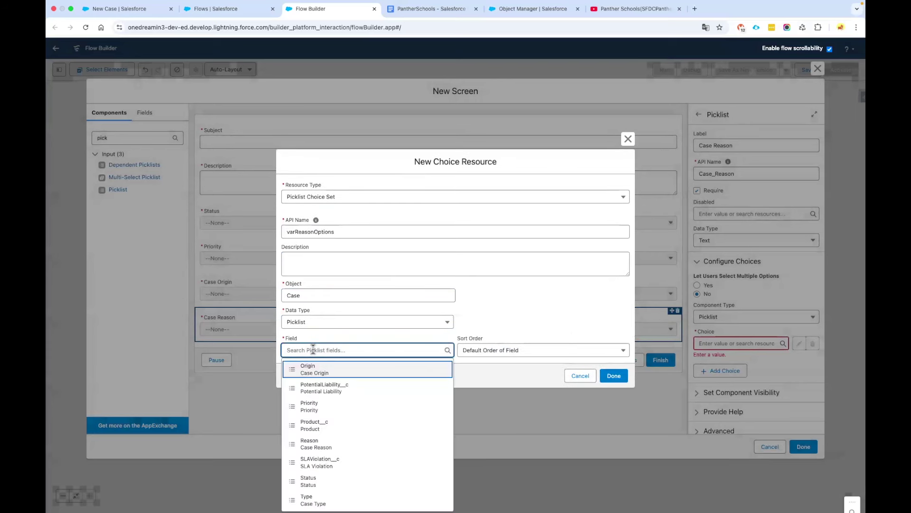
{"action": "type", "text": "Reason"}
{"action": "left_click", "coordinate": [316, 369]}
{"action": "left_click", "coordinate": [613, 375]}
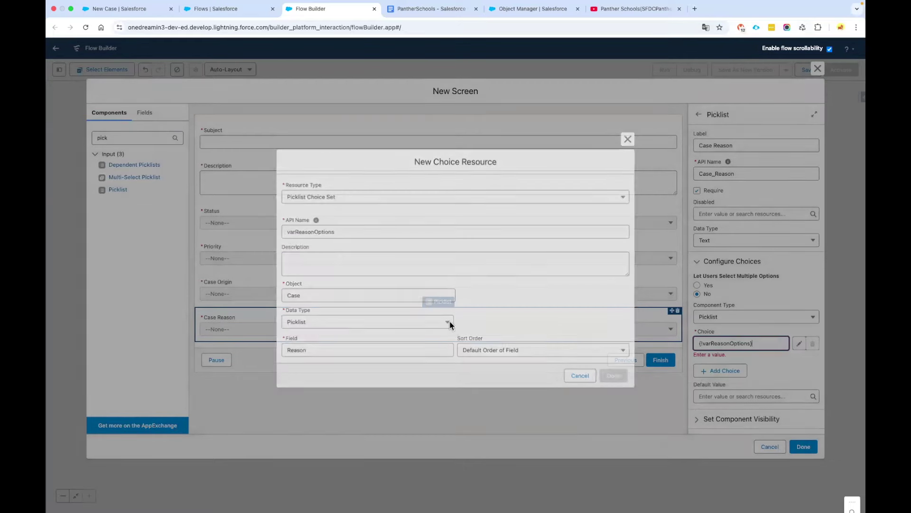
Review the Priority options on the New Case form and return to Flow Builder.
{"action": "left_click", "coordinate": [510, 303]}
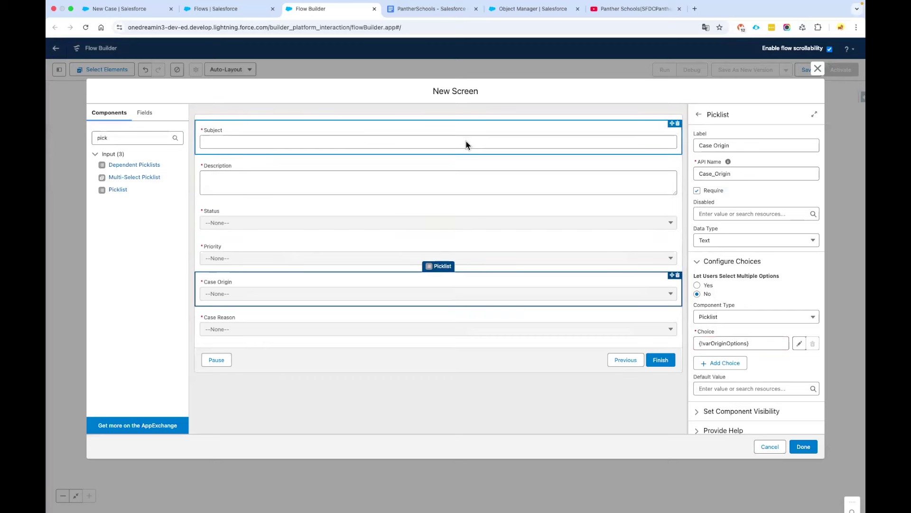
{"action": "left_click", "coordinate": [119, 9]}
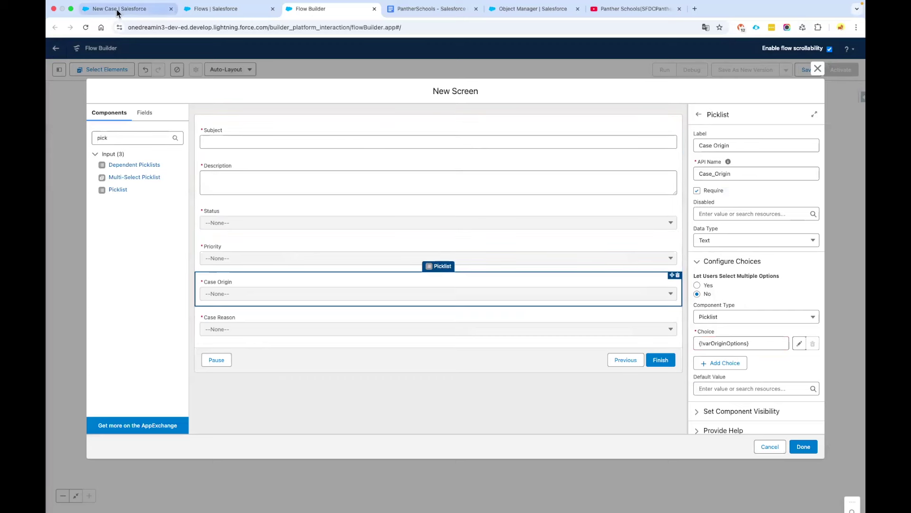
{"action": "left_click", "coordinate": [501, 167]}
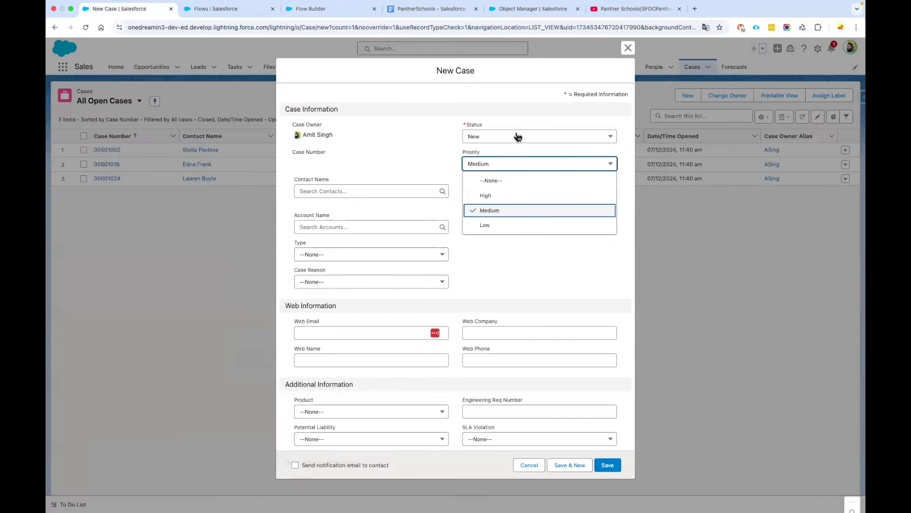
{"action": "left_click", "coordinate": [319, 8]}
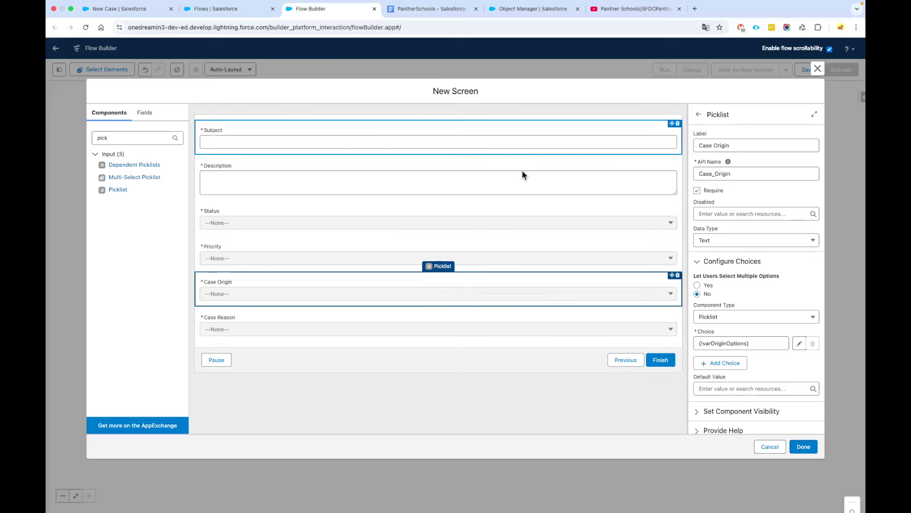
Finish the Case Information screen and start saving the flow with the label Create Case from Contact Detail Page.
{"action": "left_click", "coordinate": [539, 362]}
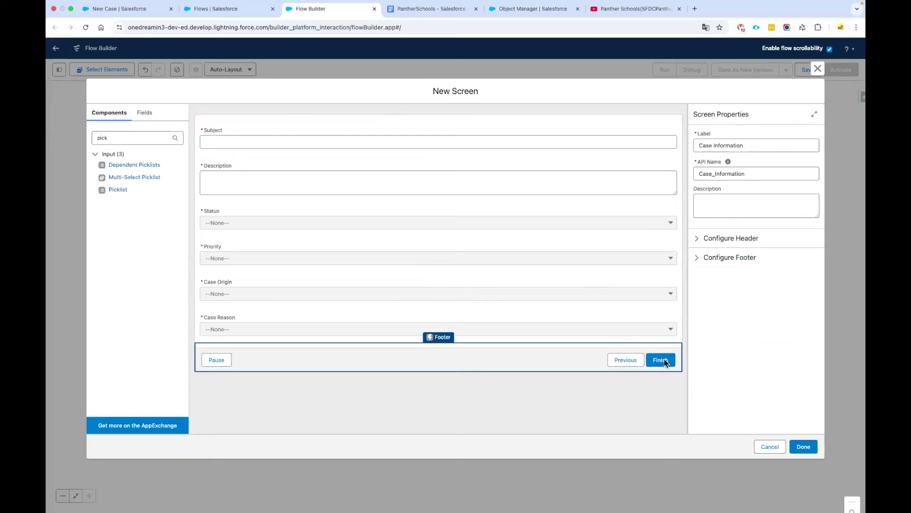
{"action": "left_click", "coordinate": [803, 447]}
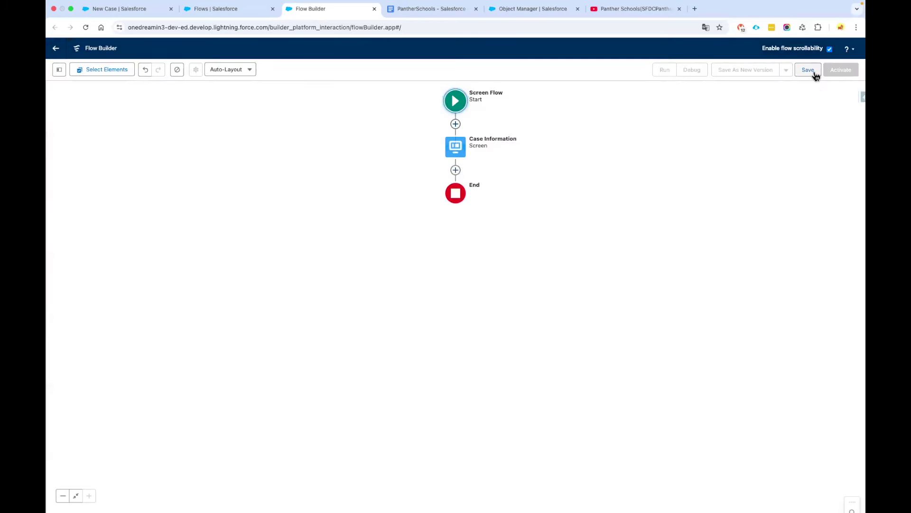
{"action": "left_click", "coordinate": [808, 69]}
{"action": "left_click", "coordinate": [380, 245]}
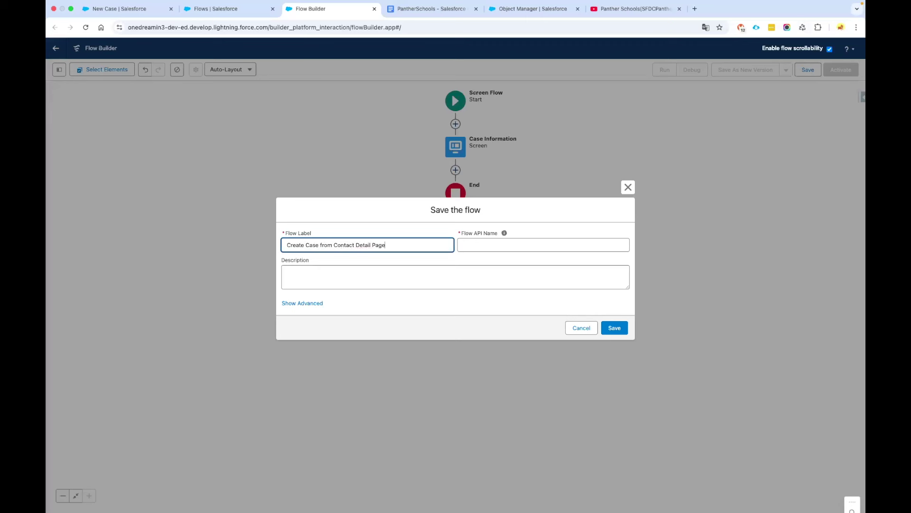
Copy the flow label into the description and save the flow.
{"action": "key", "text": "super+a"}
{"action": "key", "text": "super+c"}
{"action": "left_click", "coordinate": [385, 272]}
{"action": "key", "text": "super+v"}
{"action": "left_click", "coordinate": [410, 260]}
{"action": "left_click", "coordinate": [613, 328]}
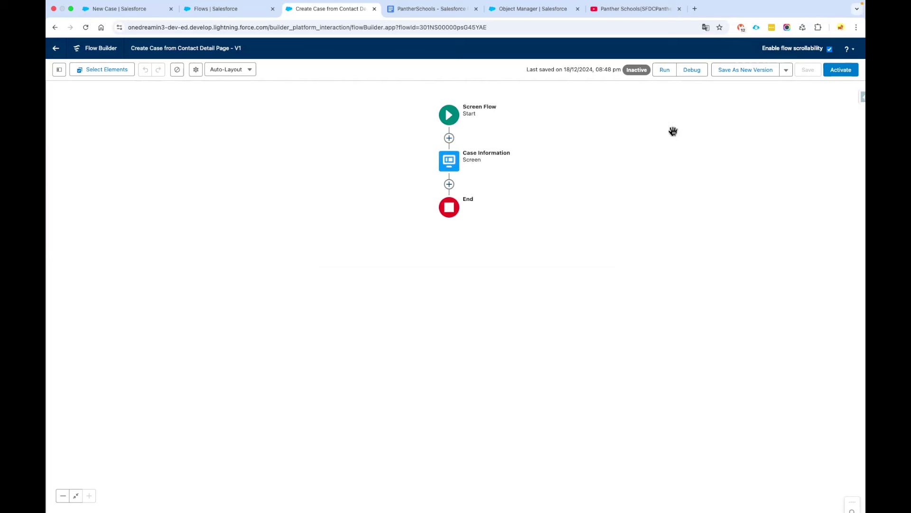
Start a debug run of the flow with the default options and set Status to --None--.
{"action": "left_click", "coordinate": [692, 71]}
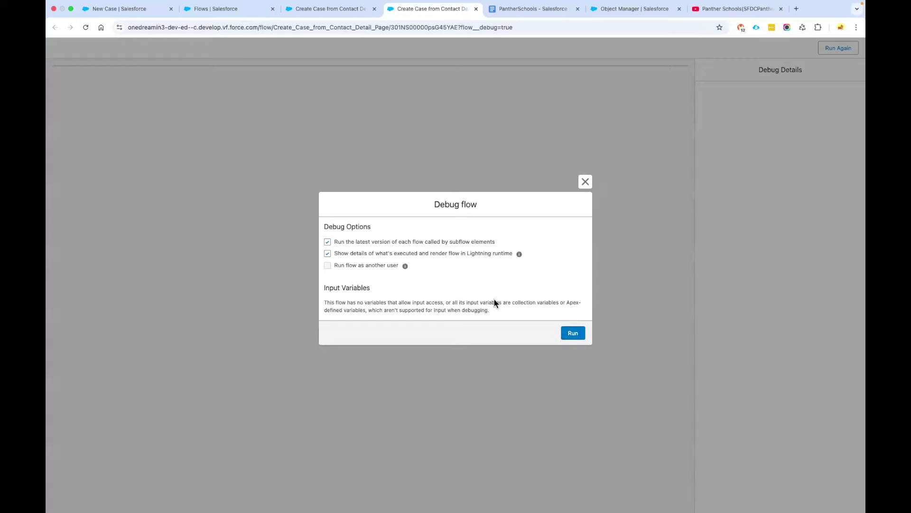
{"action": "left_click", "coordinate": [573, 332]}
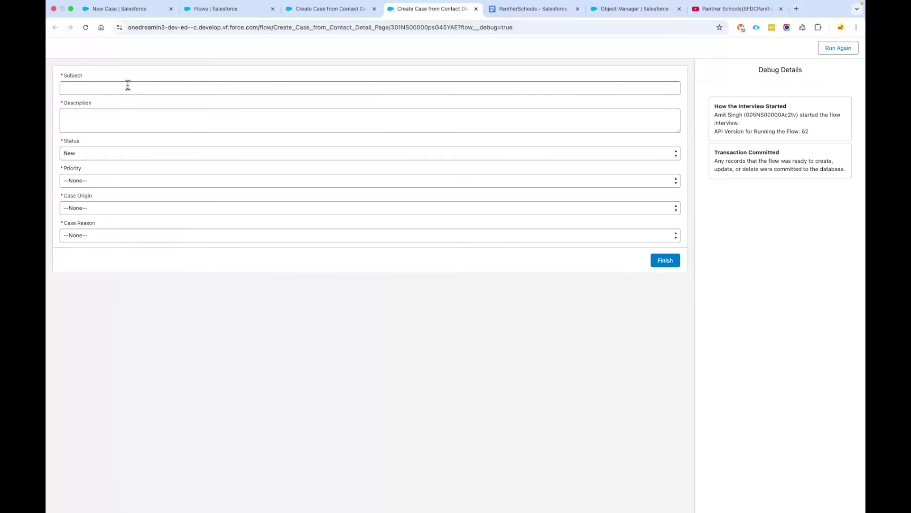
{"action": "left_click", "coordinate": [100, 158]}
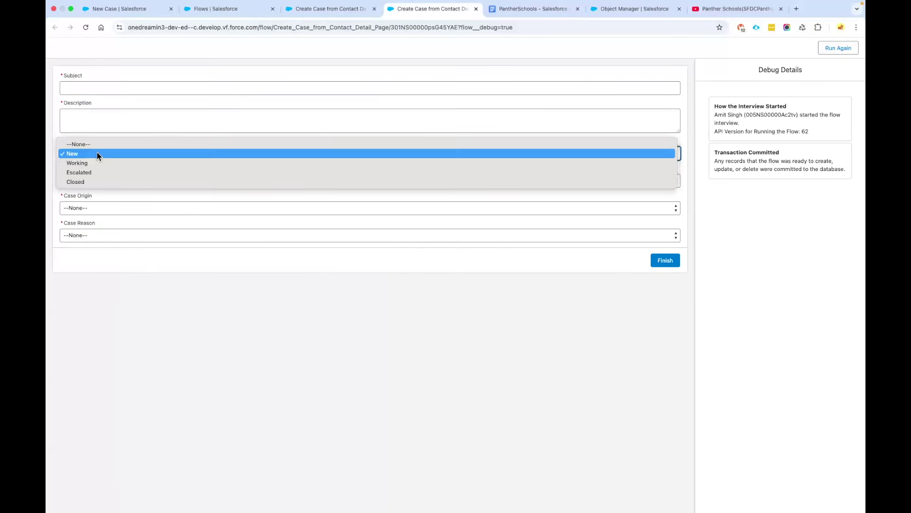
{"action": "left_click", "coordinate": [113, 144]}
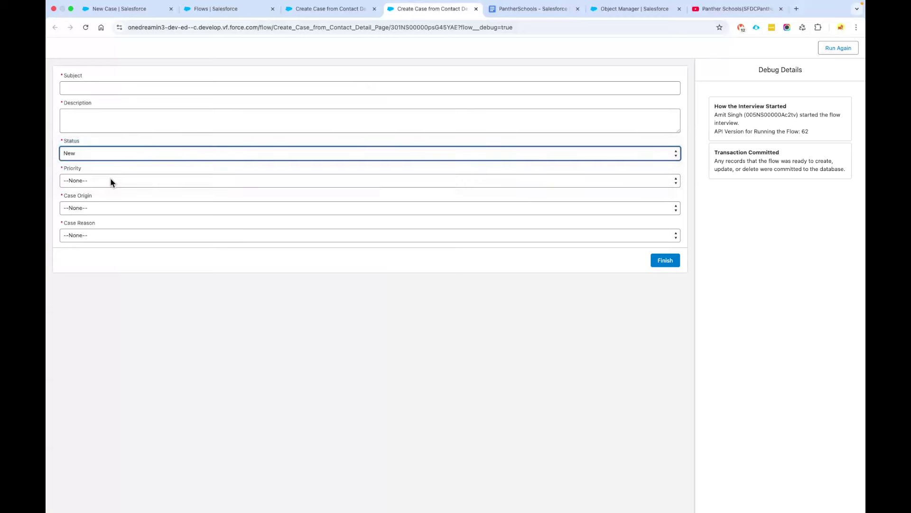
Set Priority to High, Case Origin to Web and Case Reason to Breakdown in the debug run.
{"action": "left_click", "coordinate": [110, 180]}
{"action": "left_click", "coordinate": [113, 192]}
{"action": "left_click", "coordinate": [128, 209]}
{"action": "left_click", "coordinate": [130, 237]}
{"action": "left_click", "coordinate": [130, 236]}
{"action": "left_click", "coordinate": [134, 274]}
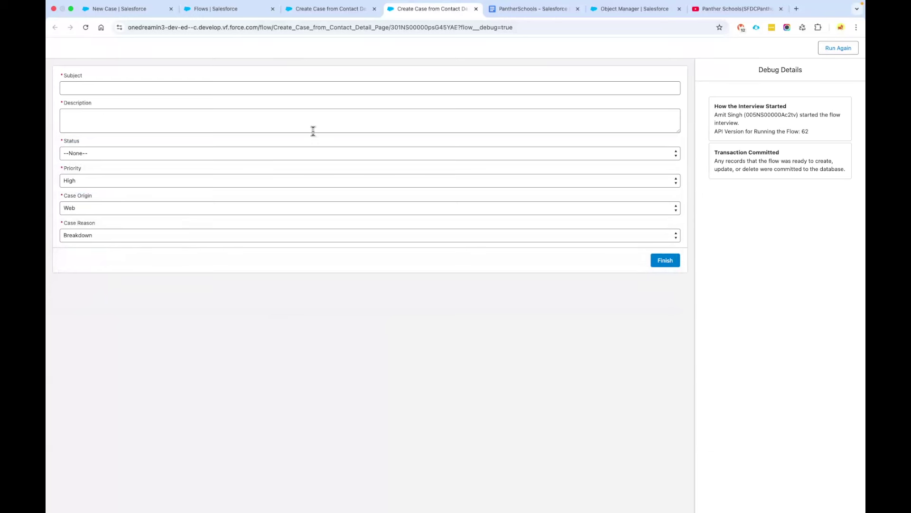
Try to finish the debug run with blank Subject and Description, set Status to Escalated, and try to finish again.
{"action": "left_click", "coordinate": [665, 261]}
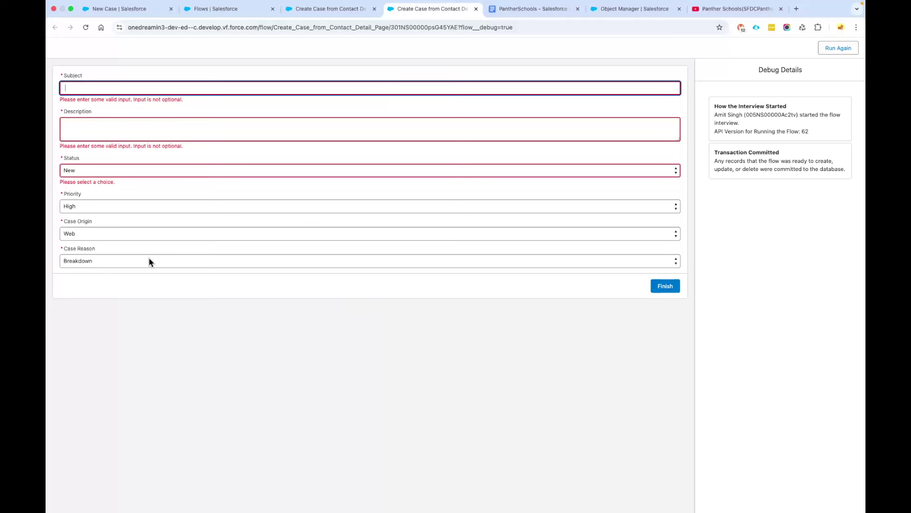
{"action": "left_click", "coordinate": [138, 173]}
{"action": "left_click", "coordinate": [143, 192]}
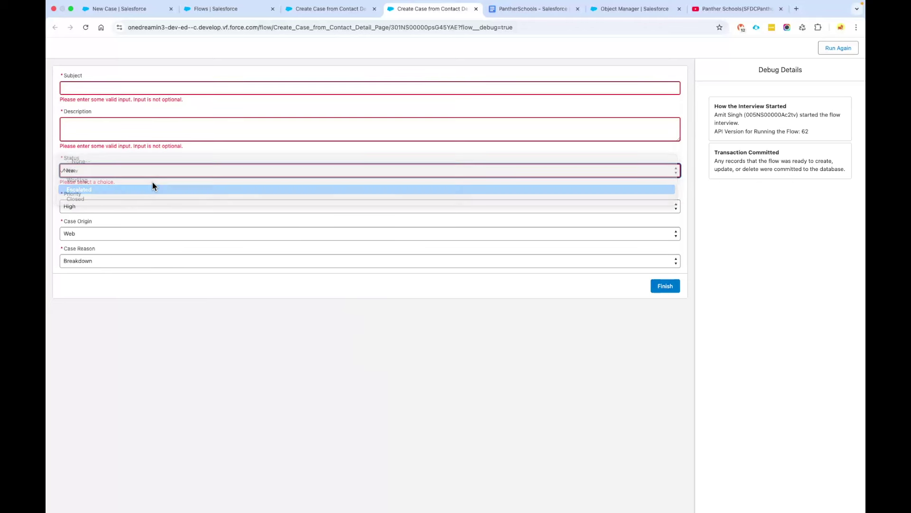
{"action": "left_click", "coordinate": [664, 286]}
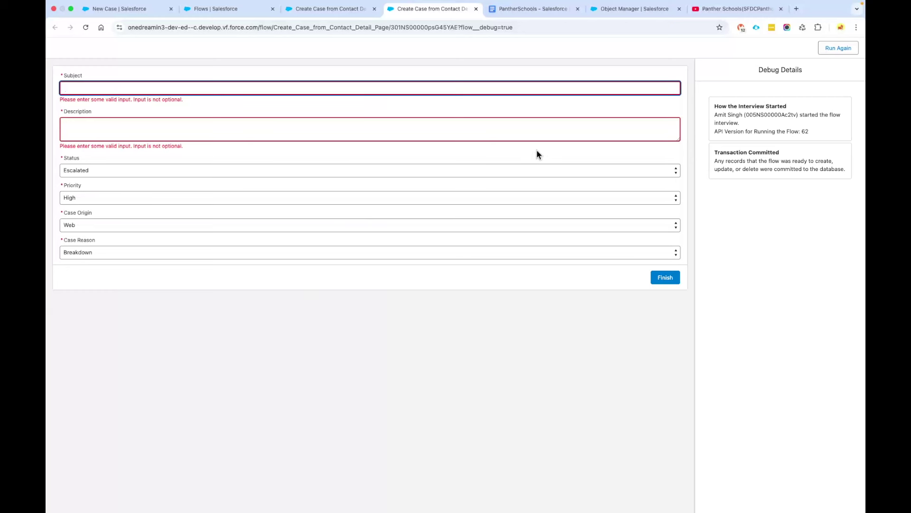
Return to Flow Builder, add a Create Records element after the Case Information screen, and dismiss the guidance tip.
{"action": "left_click", "coordinate": [325, 13]}
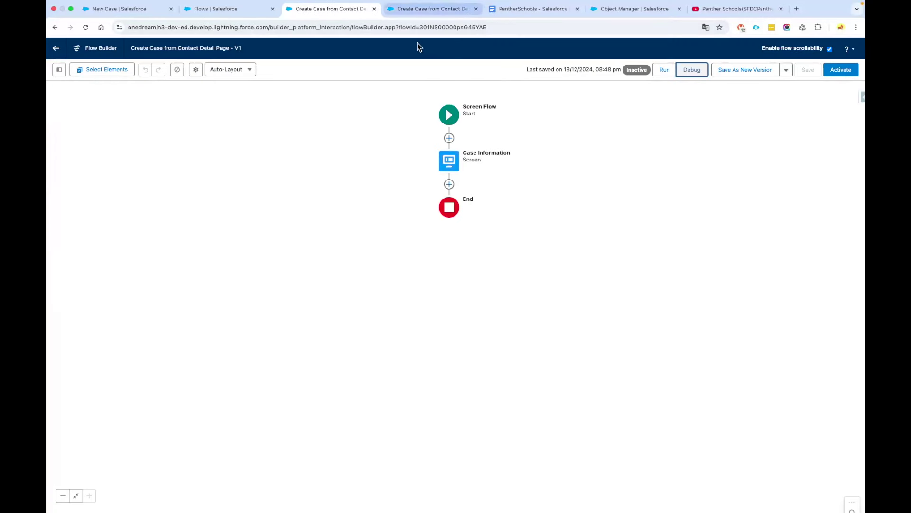
{"action": "left_click", "coordinate": [413, 9]}
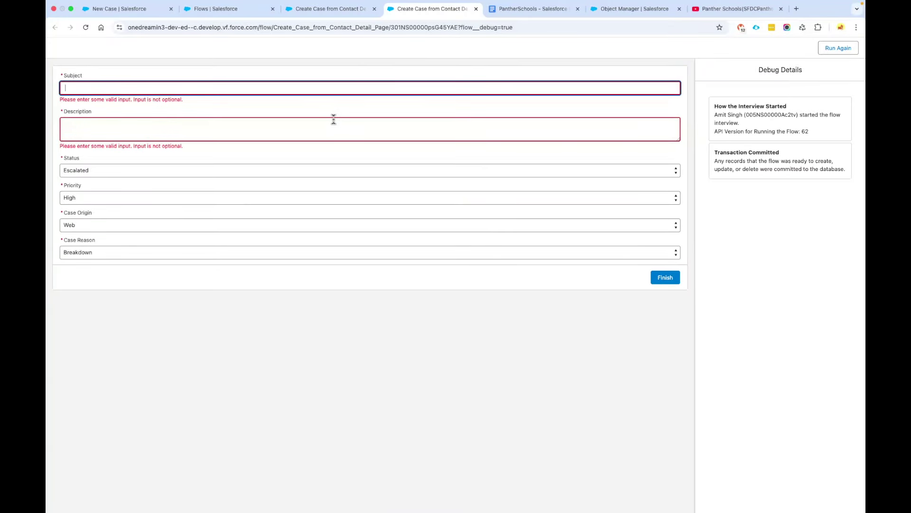
{"action": "left_click", "coordinate": [326, 10]}
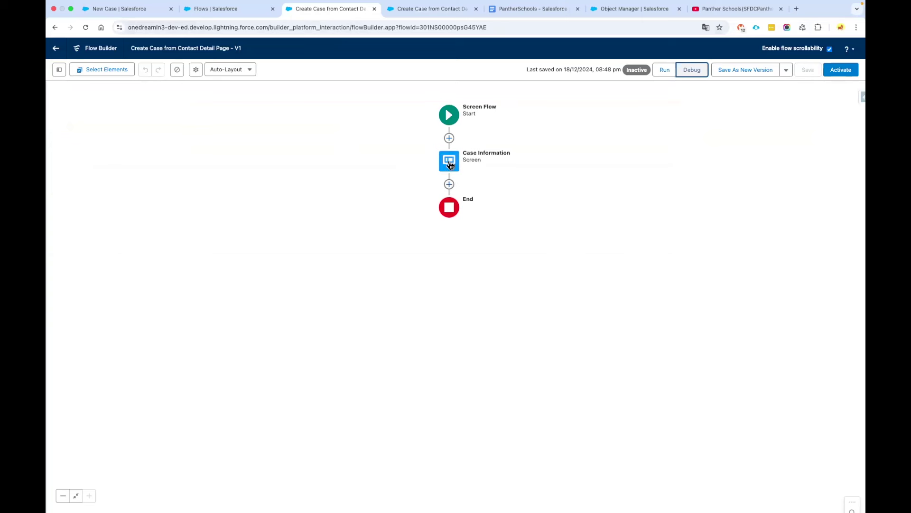
{"action": "left_click", "coordinate": [449, 185]}
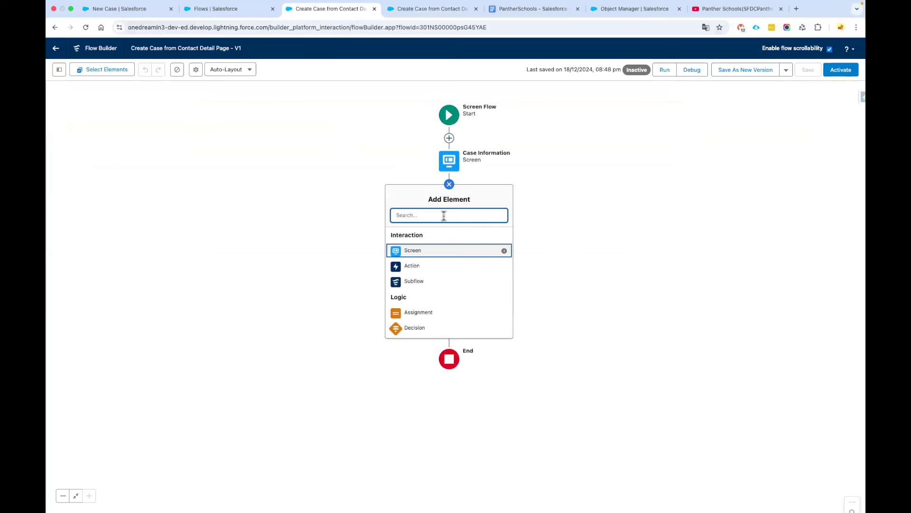
{"action": "type", "text": "Crea"}
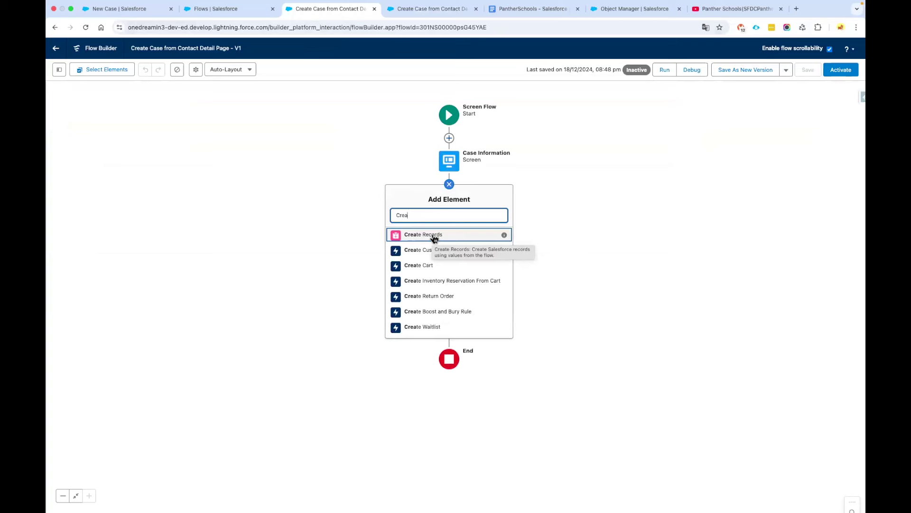
{"action": "left_click", "coordinate": [434, 236]}
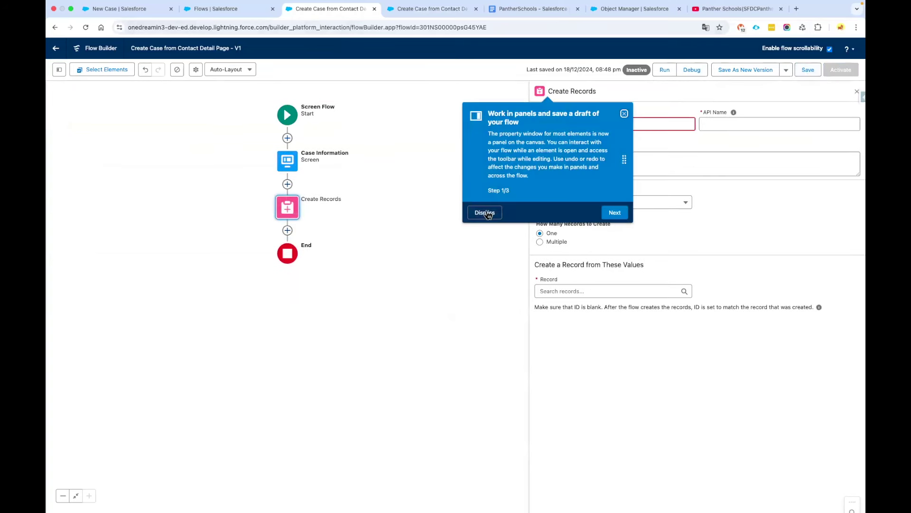
{"action": "left_click", "coordinate": [484, 213]}
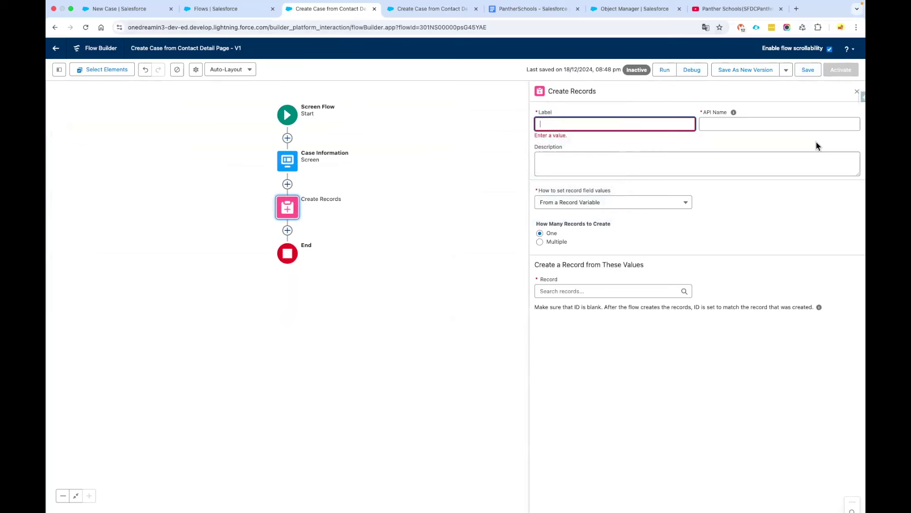
Label the Create Records element CR01: Create a Case Record, with a matching API name.
{"action": "left_click", "coordinate": [549, 90]}
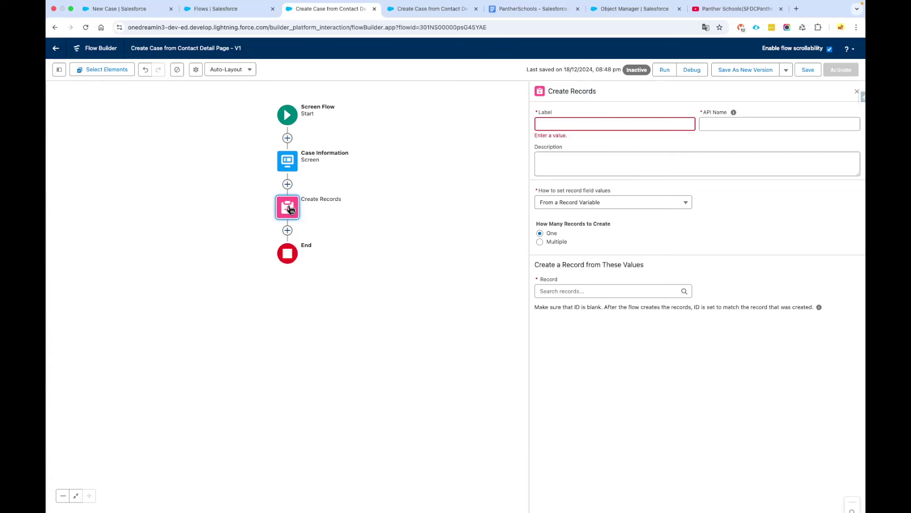
{"action": "left_click", "coordinate": [551, 122]}
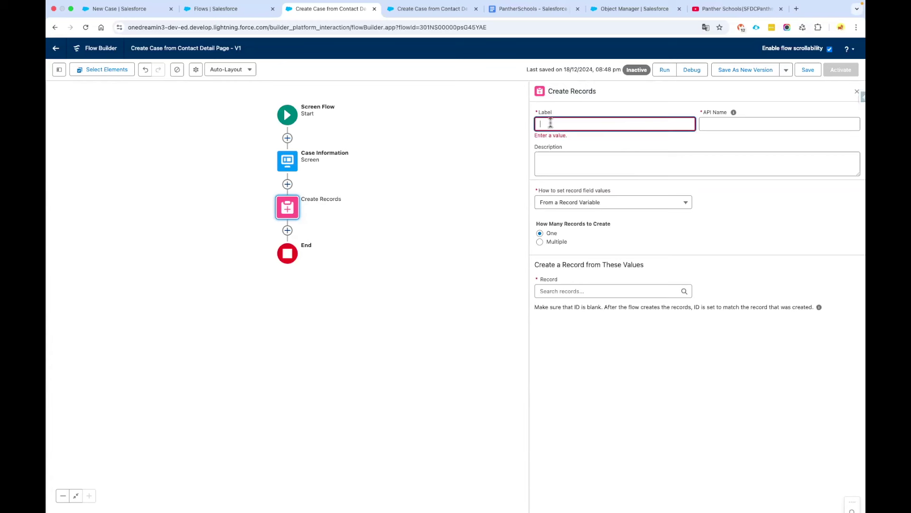
{"action": "type", "text": "CR01: Create a Case Record"}
{"action": "key", "text": "Tab"}
{"action": "left_click", "coordinate": [596, 152]}
{"action": "left_click_drag", "start_coordinate": [604, 122], "coordinate": [537, 124]}
{"action": "left_click", "coordinate": [555, 125]}
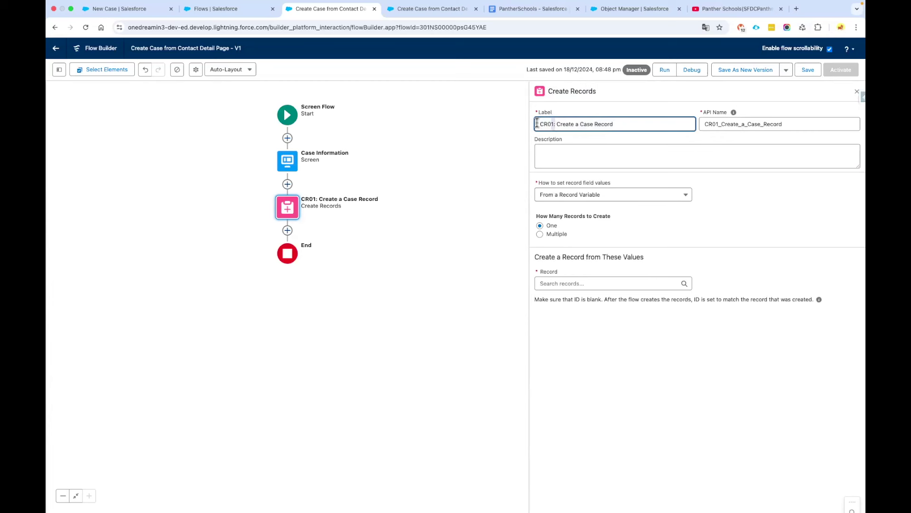
{"action": "left_click", "coordinate": [575, 138]}
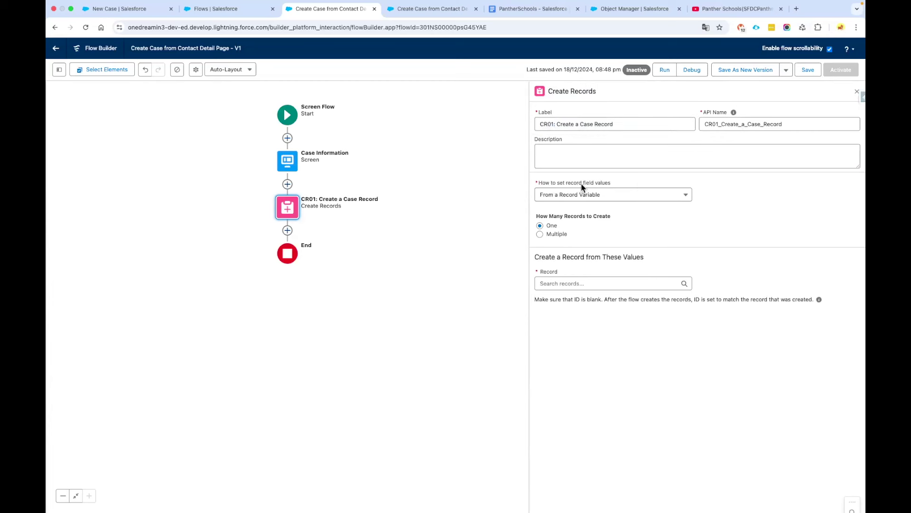
Have the element's record field values set manually and choose Case as the object to create.
{"action": "triple_click", "coordinate": [582, 186]}
{"action": "left_click", "coordinate": [647, 182]}
{"action": "left_click", "coordinate": [576, 196]}
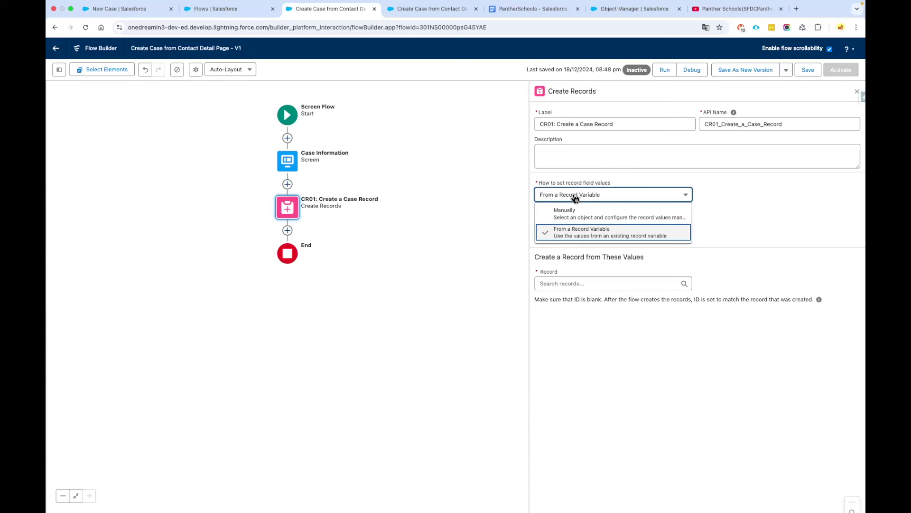
{"action": "left_click", "coordinate": [580, 219]}
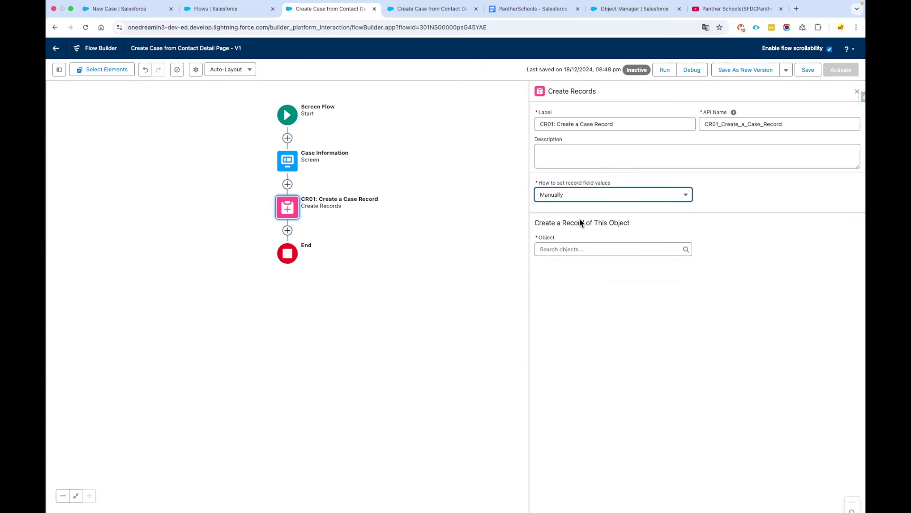
{"action": "left_click", "coordinate": [555, 245]}
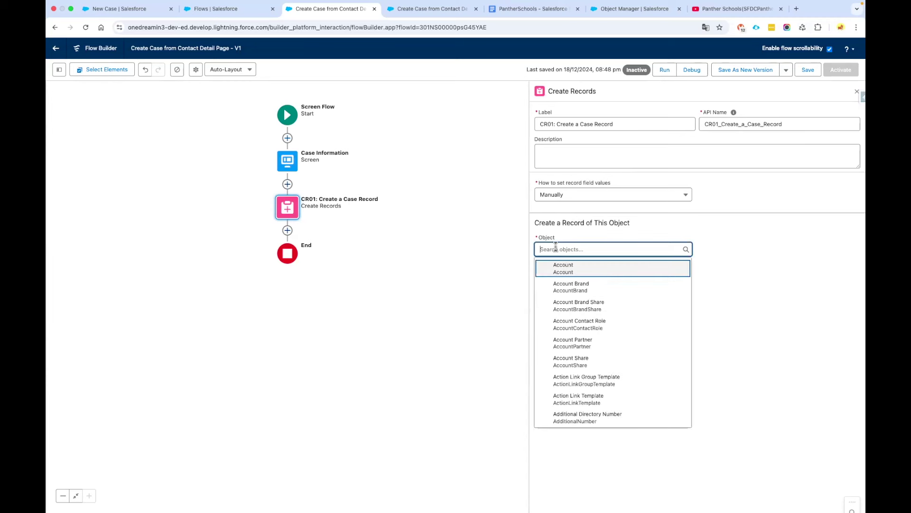
{"action": "type", "text": "Case"}
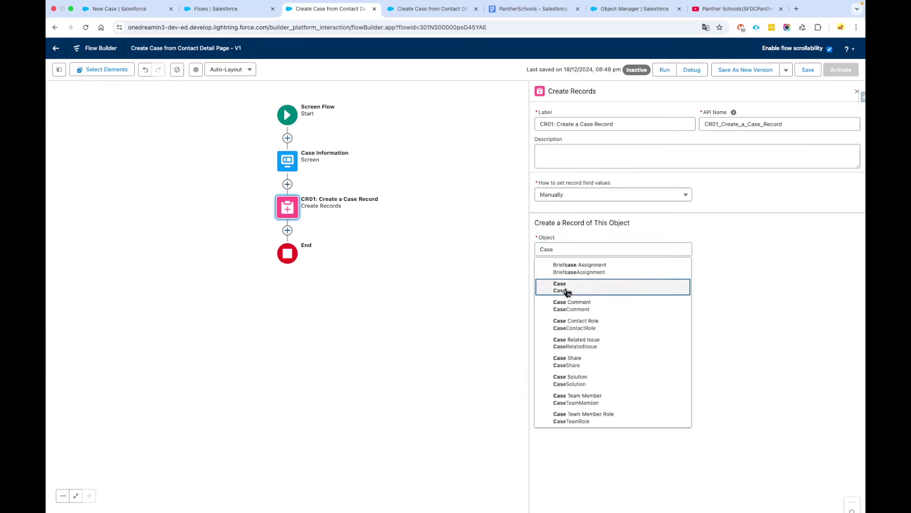
{"action": "left_click", "coordinate": [553, 287]}
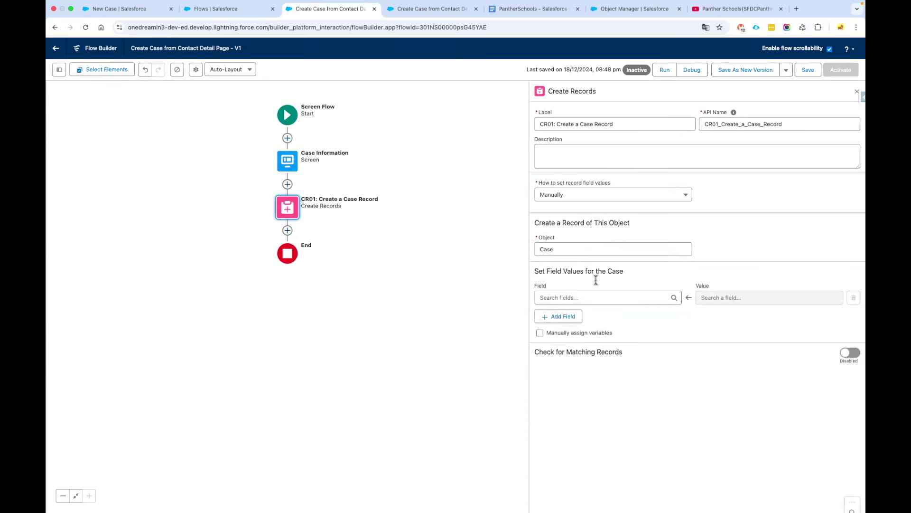
Add rows to the case field values and choose Subject and Description as the first two fields.
{"action": "left_click", "coordinate": [564, 316]}
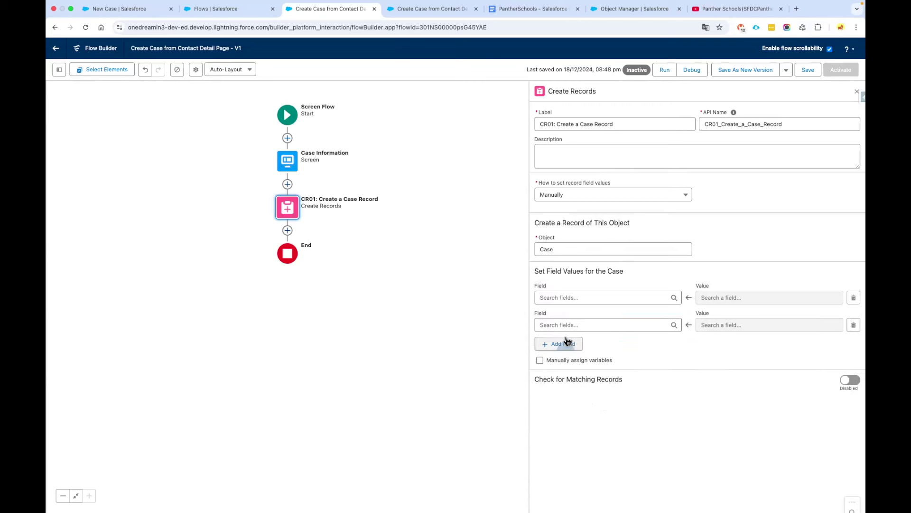
{"action": "left_click", "coordinate": [558, 298]}
{"action": "type", "text": "Sub"}
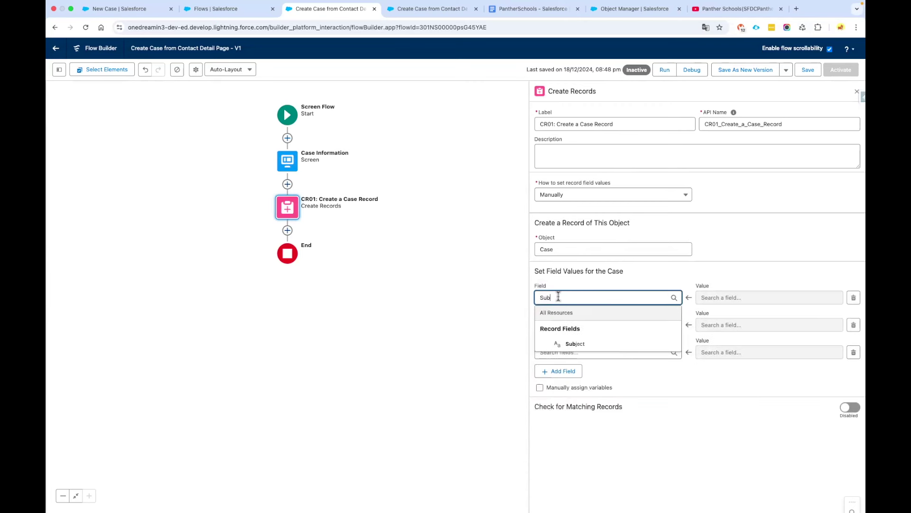
{"action": "left_click", "coordinate": [576, 344]}
{"action": "left_click", "coordinate": [551, 325]}
{"action": "type", "text": "D"}
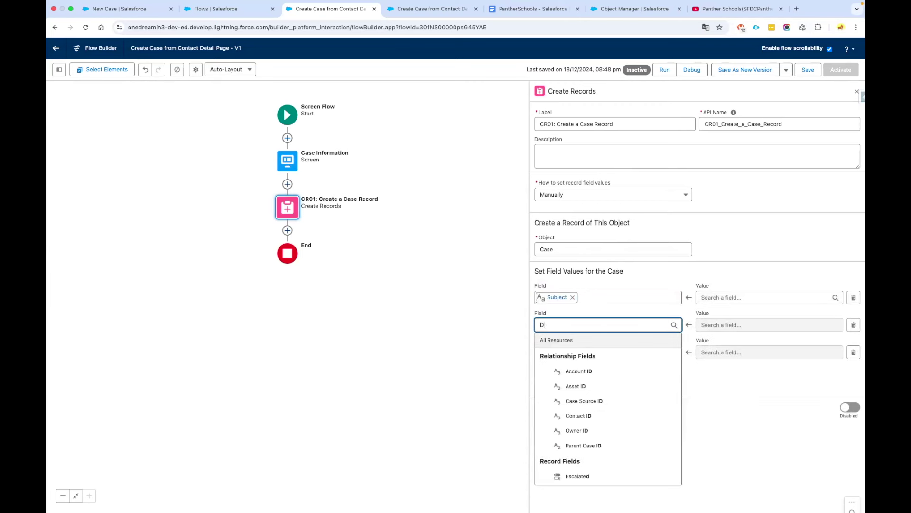
{"action": "type", "text": "esc"}
{"action": "left_click", "coordinate": [565, 369]}
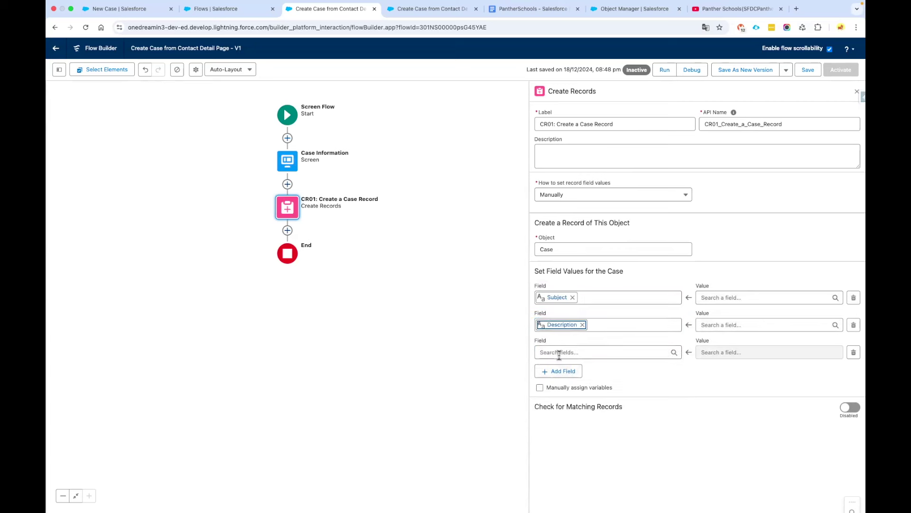
Choose Status and Priority as the third and fourth fields of the case record.
{"action": "left_click", "coordinate": [560, 353]}
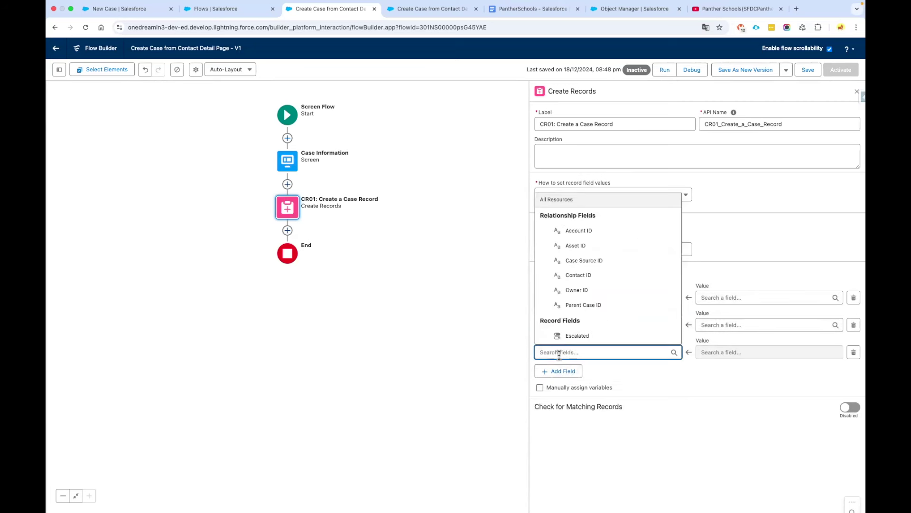
{"action": "type", "text": "Stat"}
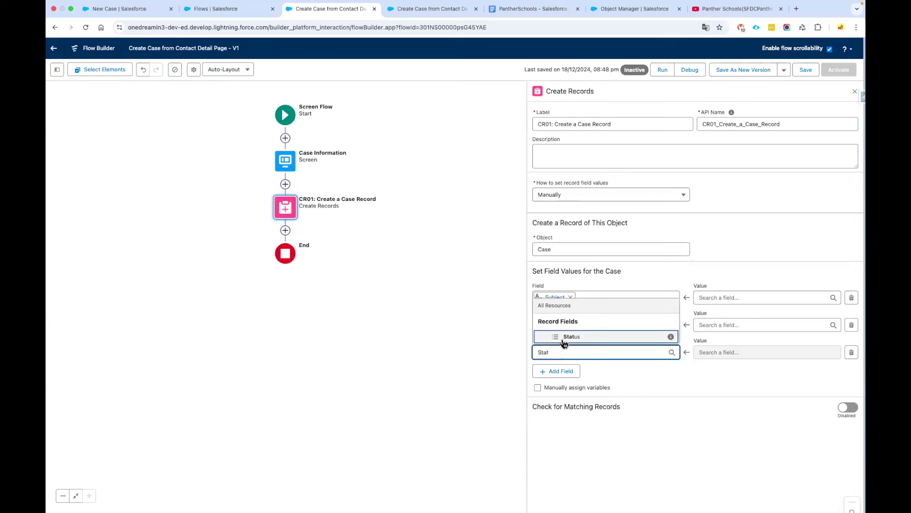
{"action": "left_click", "coordinate": [572, 336]}
{"action": "left_click", "coordinate": [560, 371]}
{"action": "left_click", "coordinate": [557, 379]}
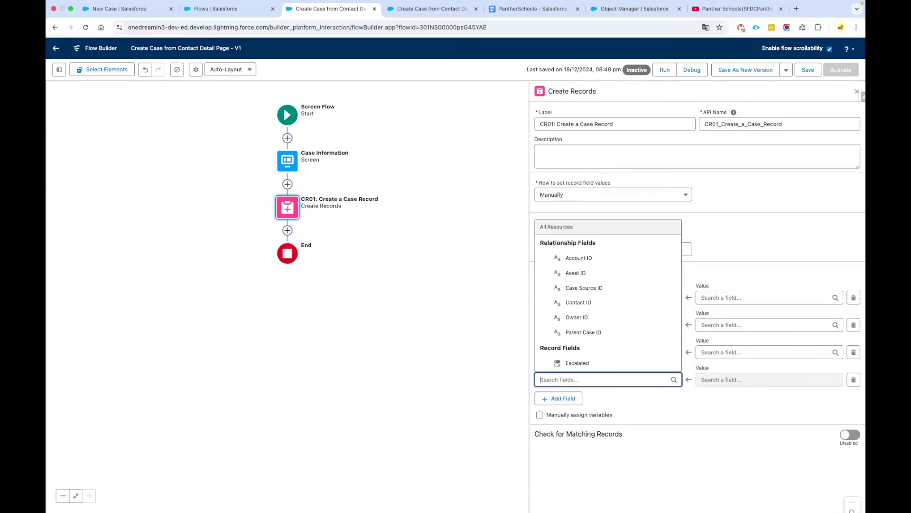
{"action": "type", "text": "Prio"}
{"action": "left_click", "coordinate": [565, 359]}
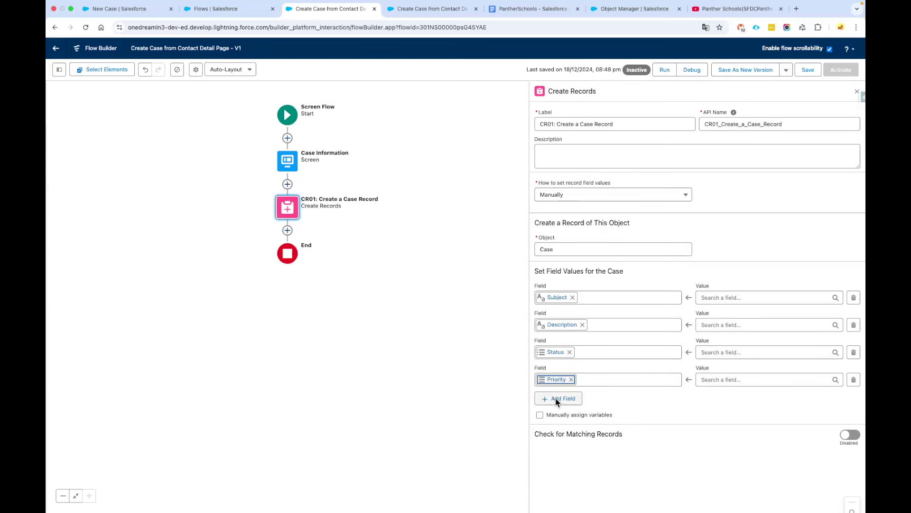
Add two more rows to the case field values and choose Case Reason and Case Origin as their fields.
{"action": "left_click", "coordinate": [558, 400]}
{"action": "left_click", "coordinate": [567, 406]}
{"action": "type", "text": "Rea"}
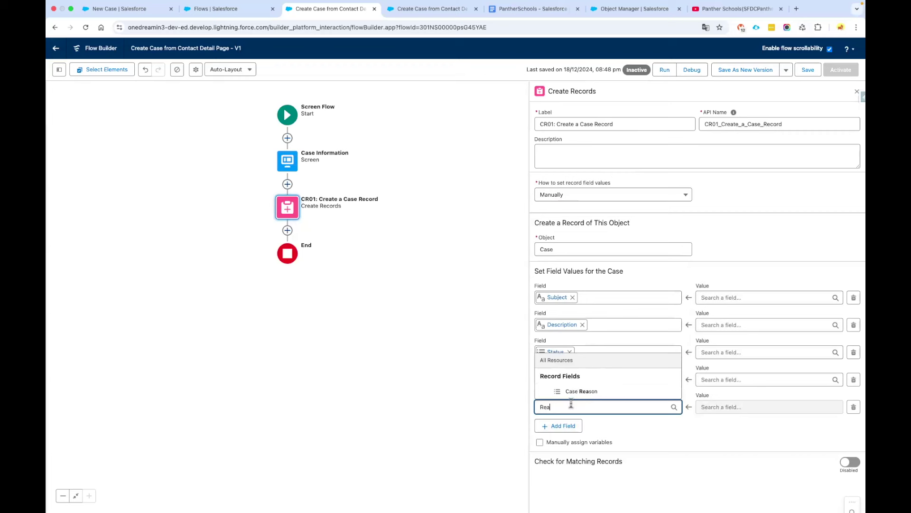
{"action": "key", "text": "Return"}
{"action": "left_click", "coordinate": [562, 426]}
{"action": "left_click", "coordinate": [570, 434]}
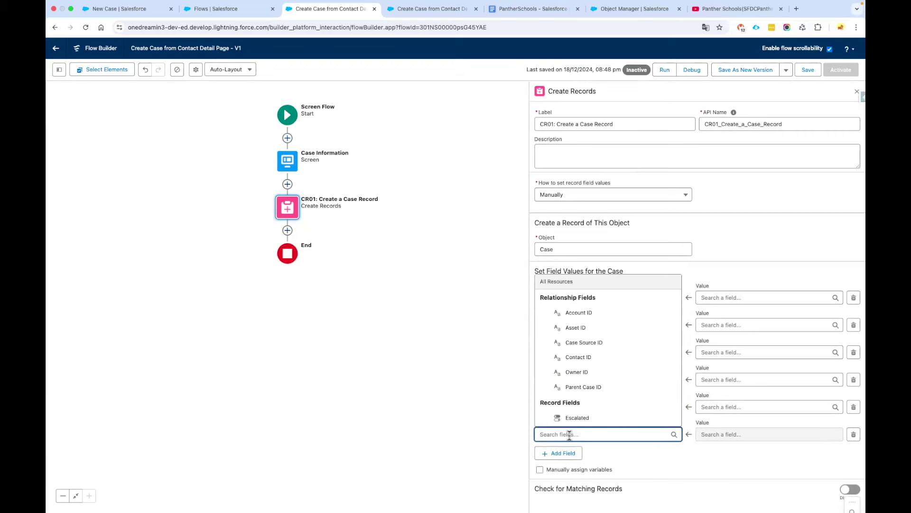
{"action": "type", "text": "Ori"}
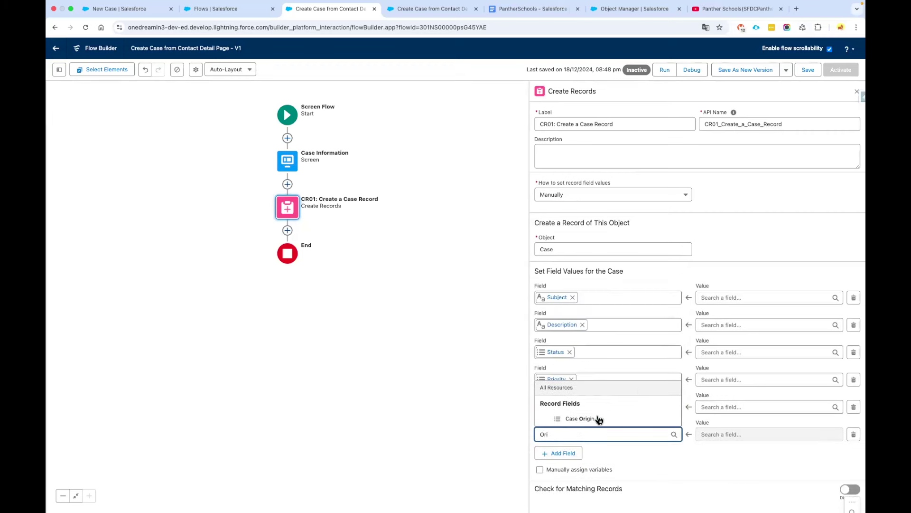
{"action": "left_click", "coordinate": [599, 419]}
{"action": "left_click", "coordinate": [613, 456]}
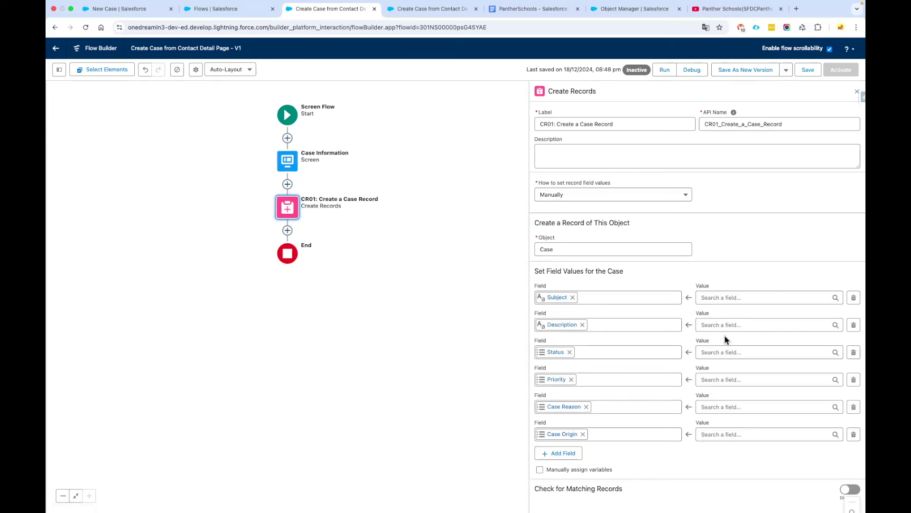
Set the Subject field's value to the Status component of the Case Information screen.
{"action": "left_click", "coordinate": [745, 300]}
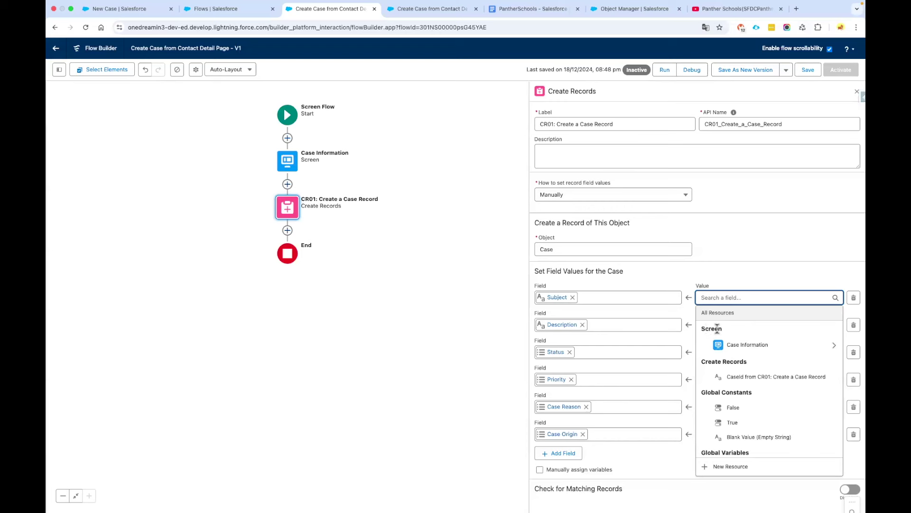
{"action": "left_click", "coordinate": [835, 349]}
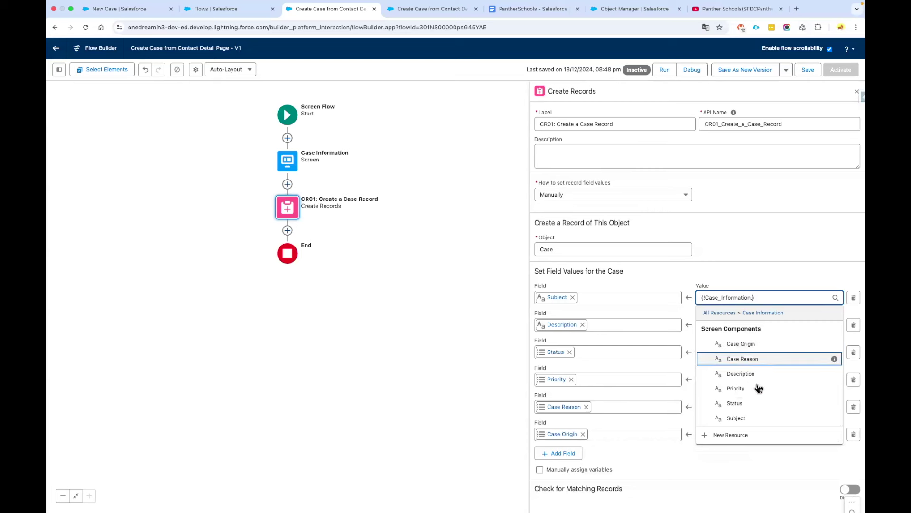
{"action": "left_click", "coordinate": [757, 403]}
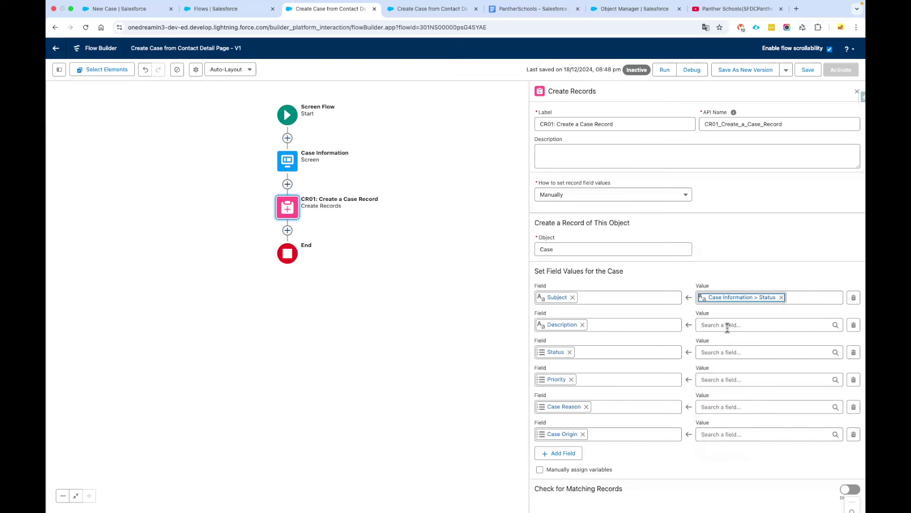
Set the Description field's value to the Description component of the Case Information screen.
{"action": "left_click", "coordinate": [729, 326]}
{"action": "left_click", "coordinate": [785, 375]}
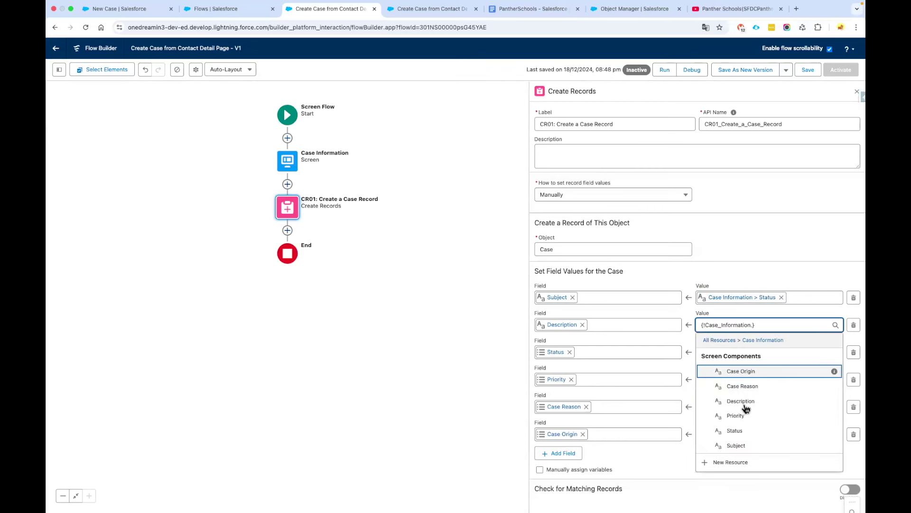
{"action": "left_click", "coordinate": [746, 407]}
{"action": "left_click", "coordinate": [733, 353]}
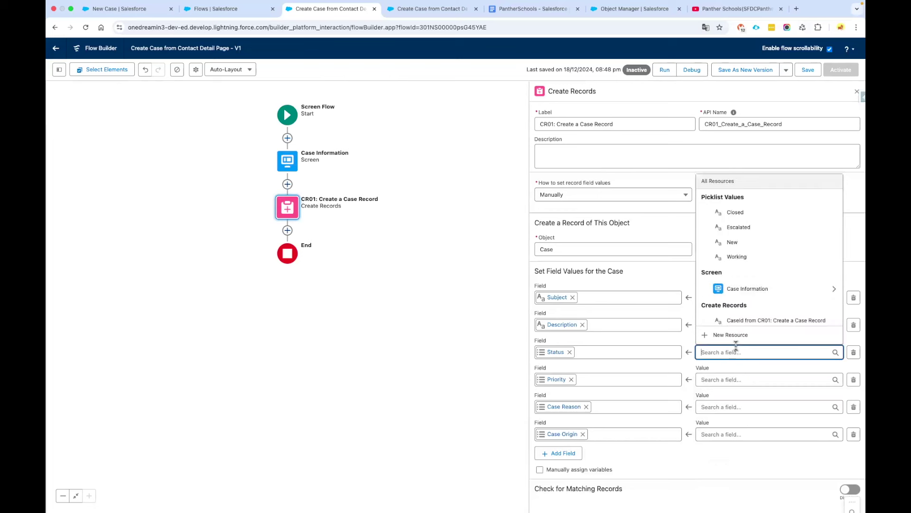
{"action": "left_click", "coordinate": [769, 289]}
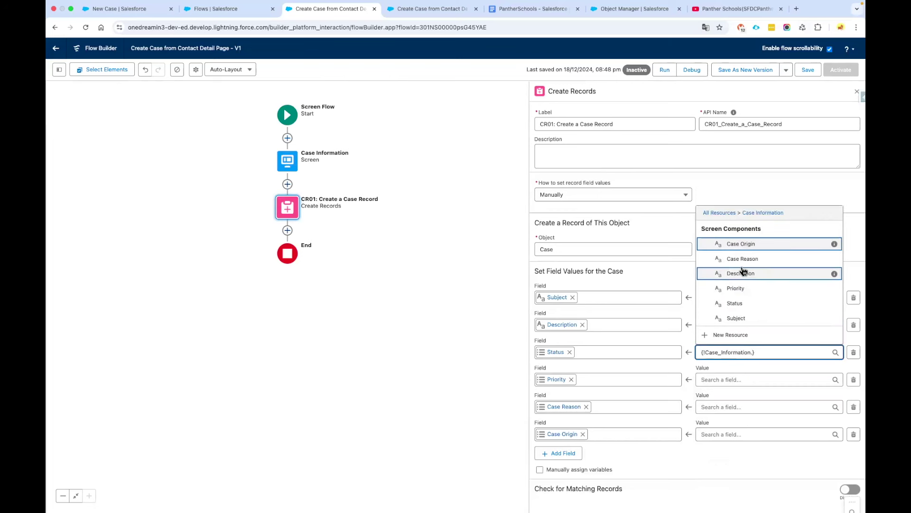
{"action": "left_click", "coordinate": [679, 288]}
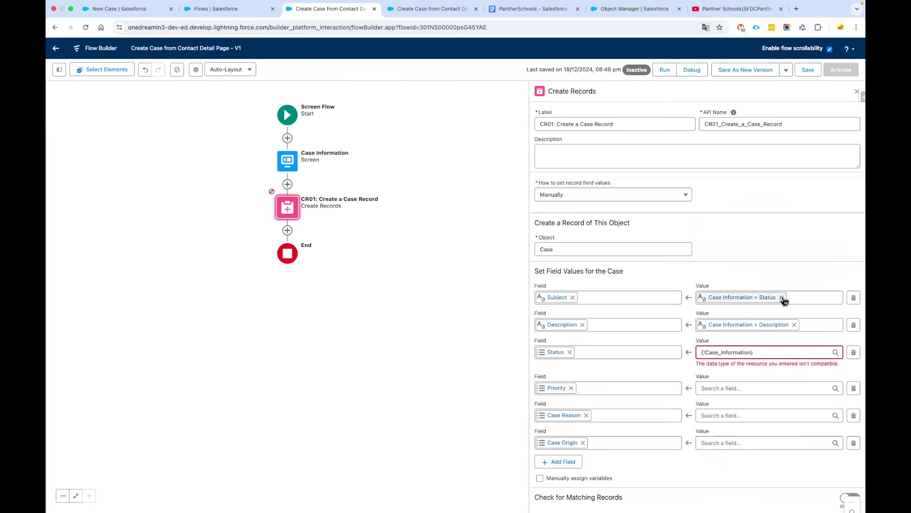
Replace the Subject field's value with the Subject component of the Case Information screen.
{"action": "left_click", "coordinate": [781, 297]}
{"action": "left_click", "coordinate": [754, 345]}
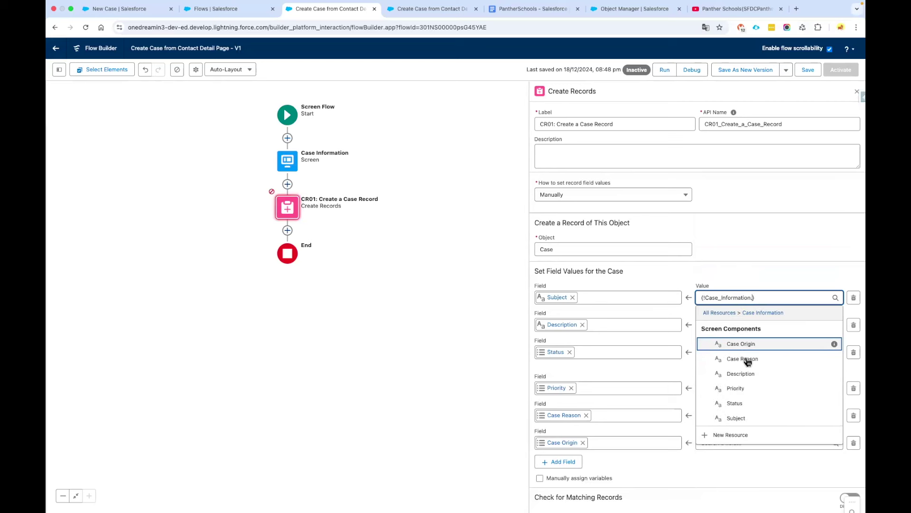
{"action": "left_click", "coordinate": [750, 420]}
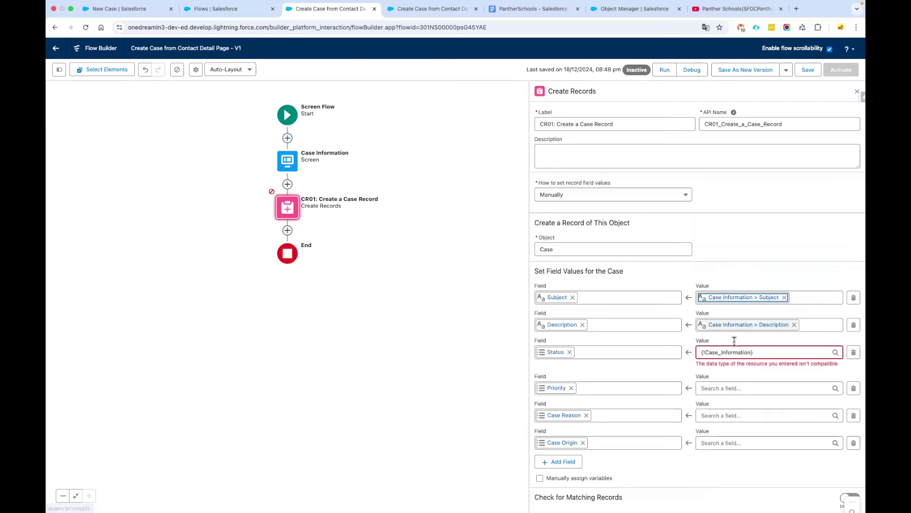
Set the Status and Priority values to the matching components of the Case Information screen.
{"action": "left_click", "coordinate": [727, 352]}
{"action": "left_click", "coordinate": [750, 316]}
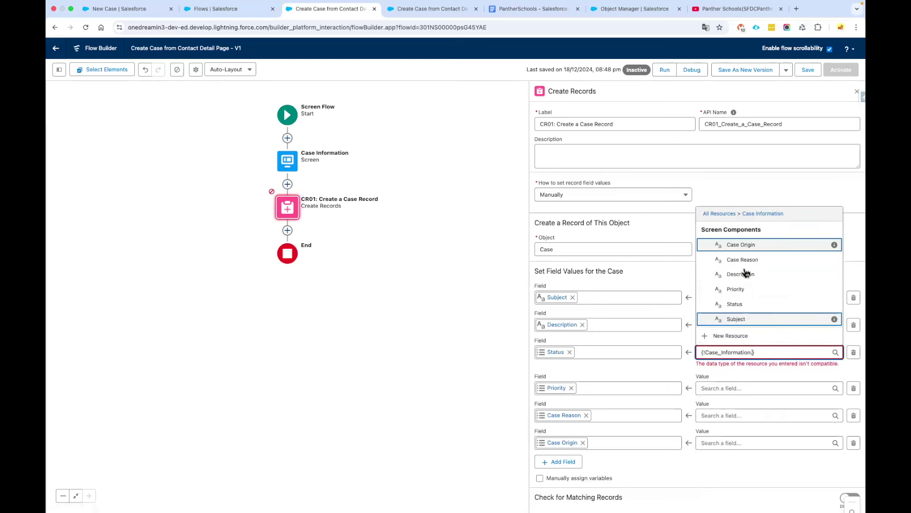
{"action": "left_click", "coordinate": [750, 304]}
{"action": "left_click", "coordinate": [736, 379]}
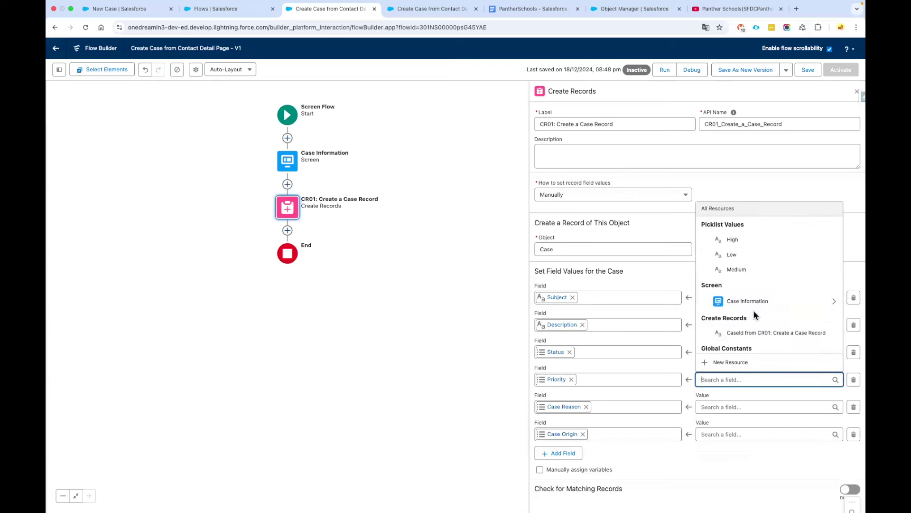
{"action": "left_click", "coordinate": [756, 302]}
{"action": "left_click", "coordinate": [764, 318]}
Set the Case Reason and Case Origin values to the matching components of the Case Information screen.
{"action": "left_click", "coordinate": [748, 407]}
{"action": "scroll", "coordinate": [757, 311], "scroll_direction": "down", "scroll_amount": 3}
{"action": "left_click", "coordinate": [750, 284]}
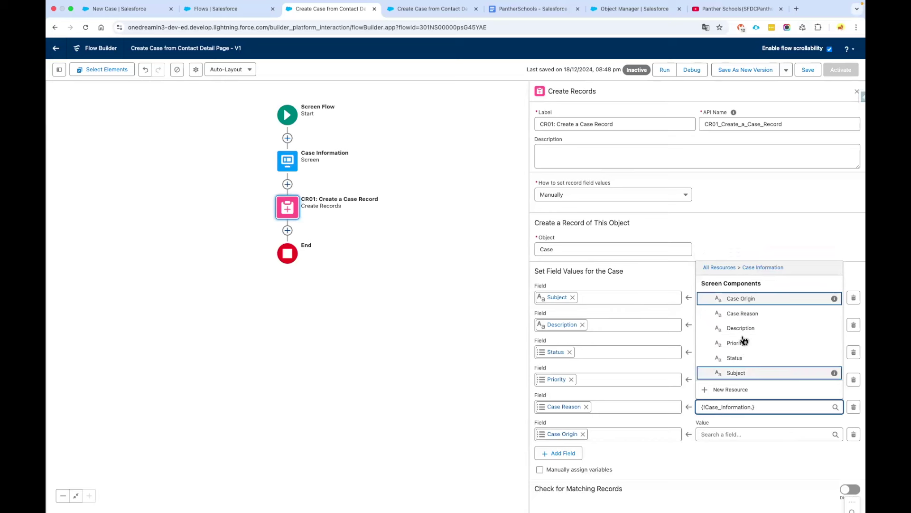
{"action": "left_click", "coordinate": [749, 314]}
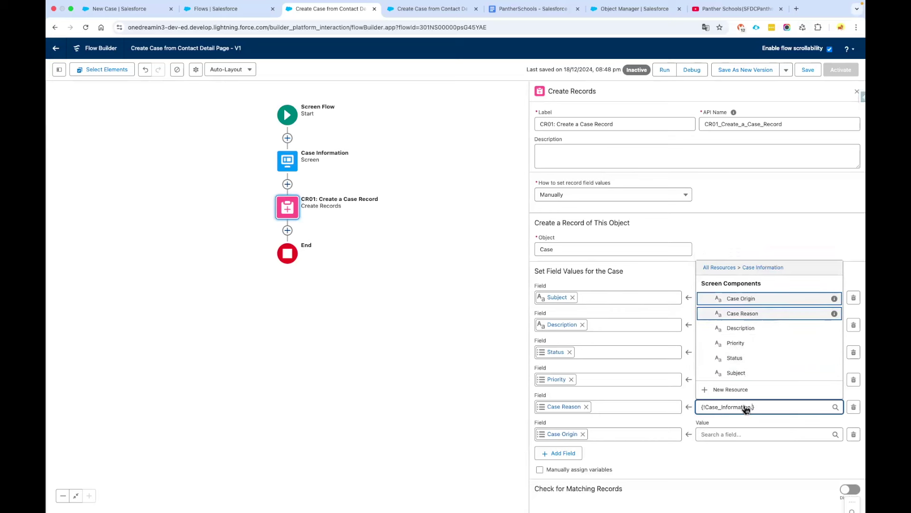
{"action": "left_click", "coordinate": [751, 434]}
{"action": "left_click", "coordinate": [748, 356]}
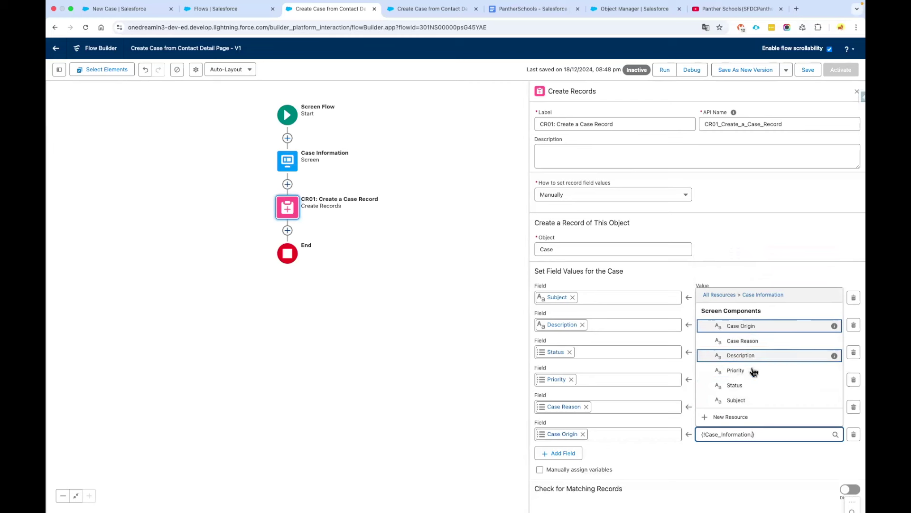
{"action": "left_click", "coordinate": [749, 326]}
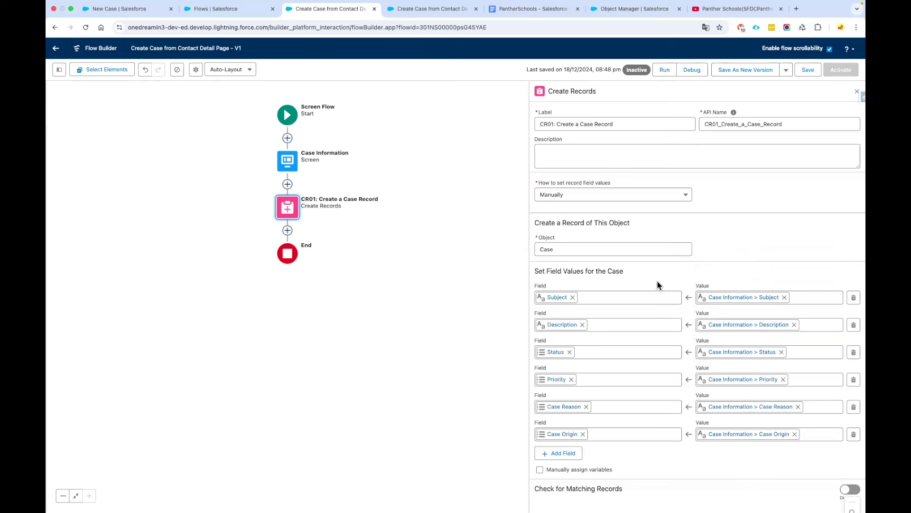
Save the flow and start a new debug run with the default options, closing the older debug tab.
{"action": "left_click", "coordinate": [808, 70]}
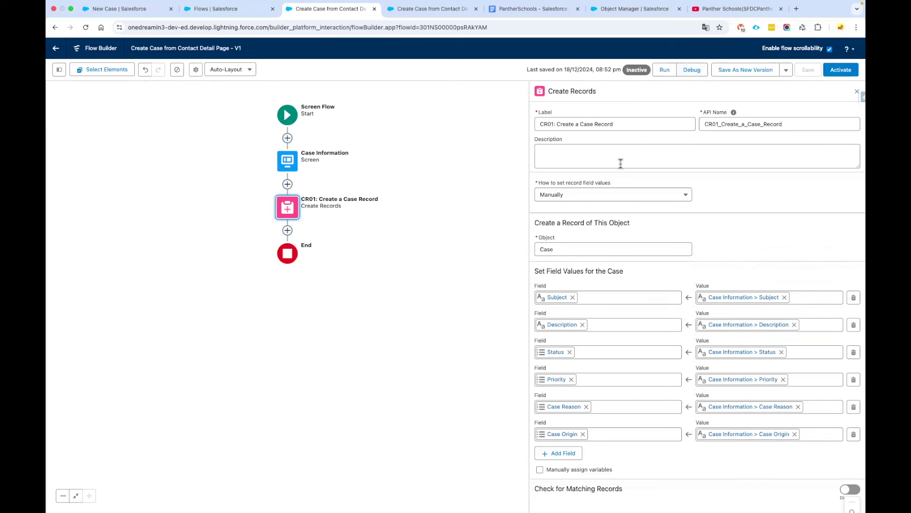
{"action": "left_click", "coordinate": [692, 70]}
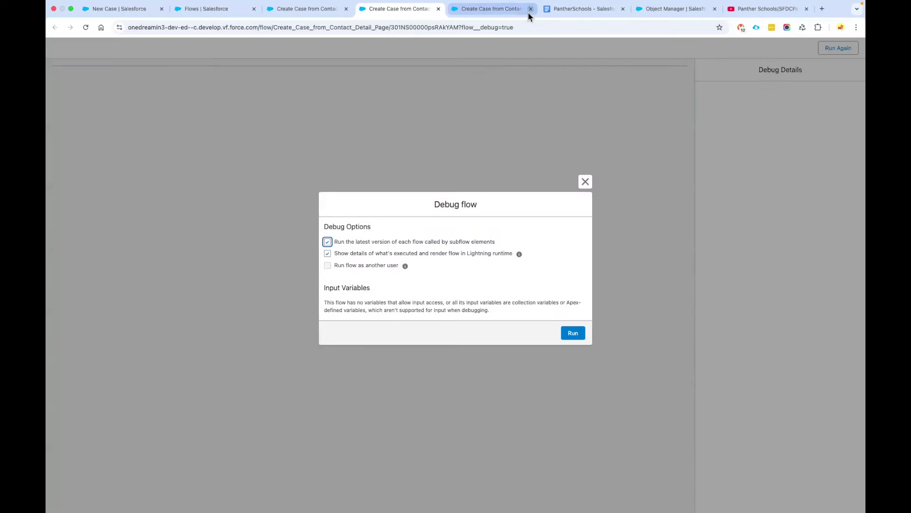
{"action": "left_click", "coordinate": [530, 9]}
{"action": "left_click", "coordinate": [573, 333]}
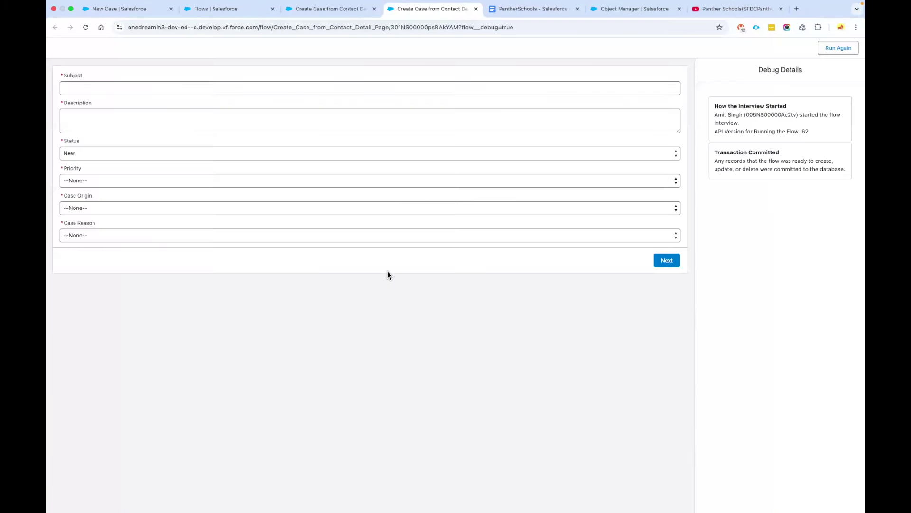
Enter TEST as the subject and description, and set Priority to Medium and Status to Working.
{"action": "left_click", "coordinate": [112, 85]}
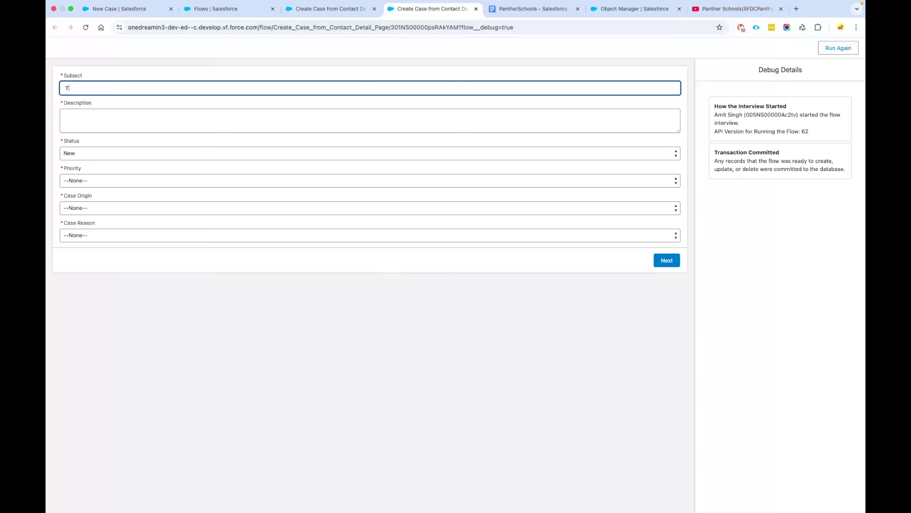
{"action": "left_click", "coordinate": [102, 121]}
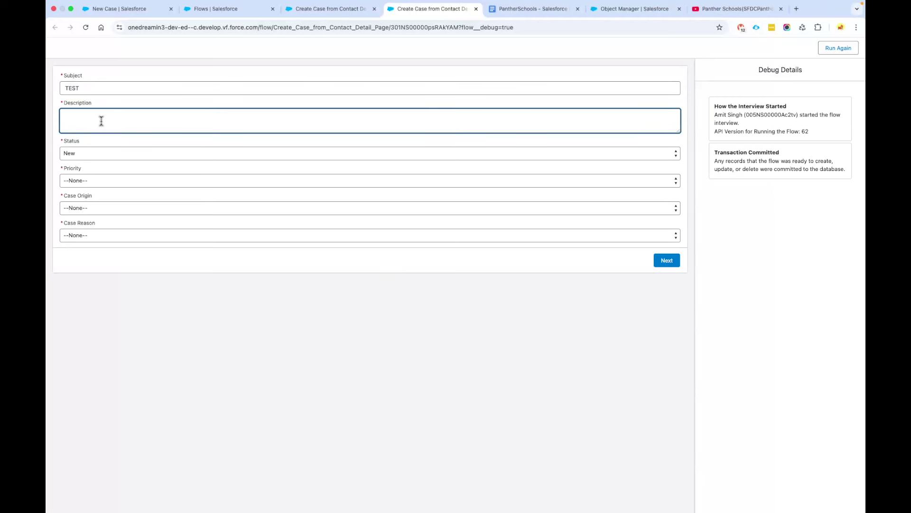
{"action": "left_click", "coordinate": [107, 184]}
{"action": "left_click", "coordinate": [107, 202]}
{"action": "left_click", "coordinate": [89, 156]}
{"action": "left_click", "coordinate": [90, 157]}
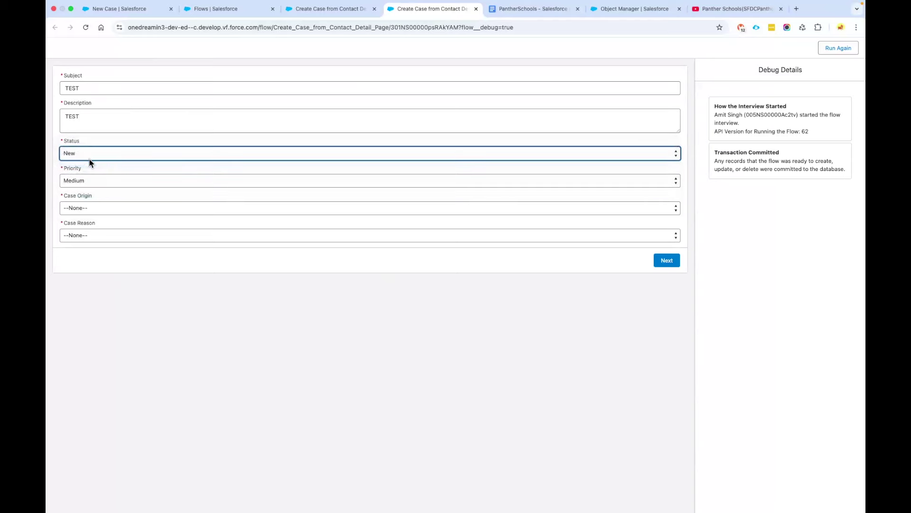
Set Case Origin to Email and Case Reason to Equipment Complexity, and submit the case information screen.
{"action": "left_click", "coordinate": [96, 211]}
{"action": "left_click", "coordinate": [101, 227]}
{"action": "left_click", "coordinate": [102, 233]}
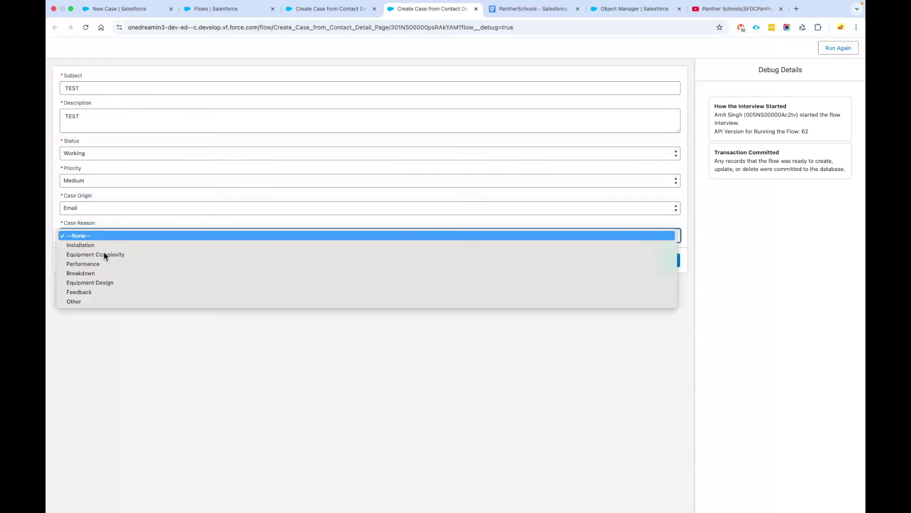
{"action": "left_click", "coordinate": [255, 310]}
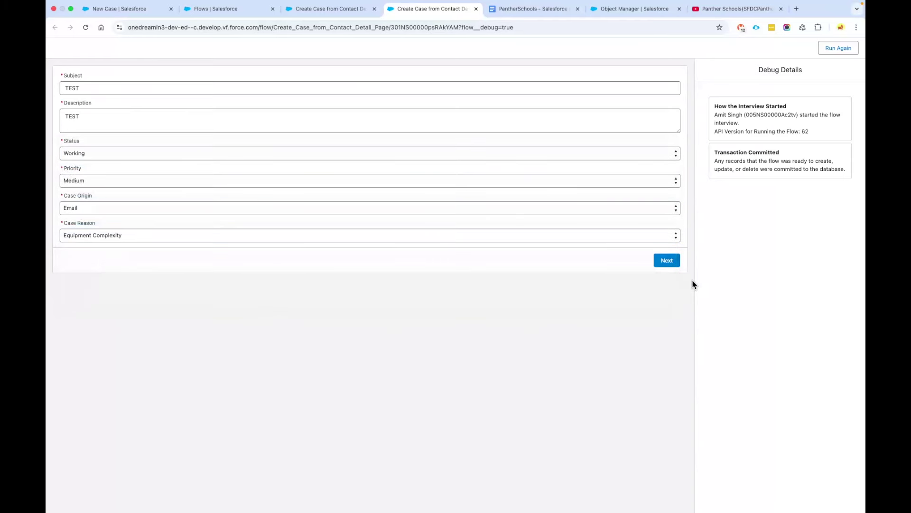
{"action": "left_click", "coordinate": [667, 260]}
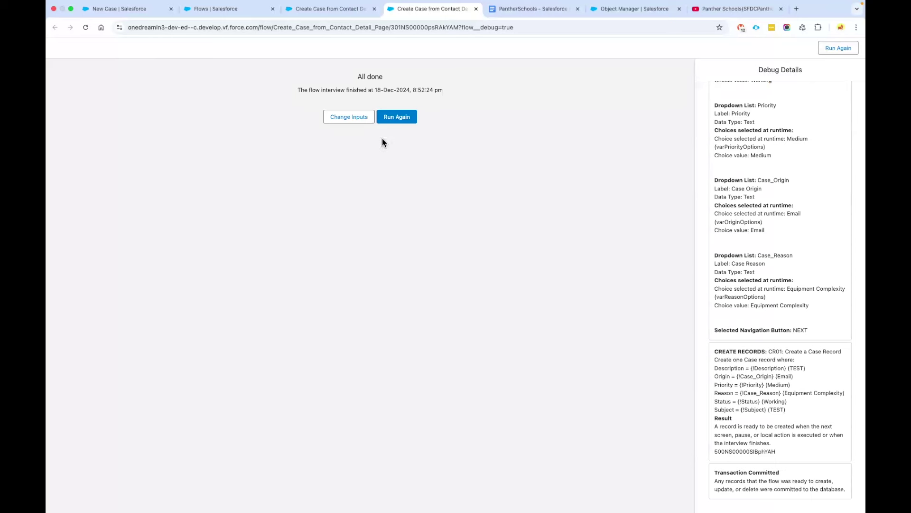
Compare the Create Records element in the flow with its entry in the debug details.
{"action": "left_click", "coordinate": [366, 8]}
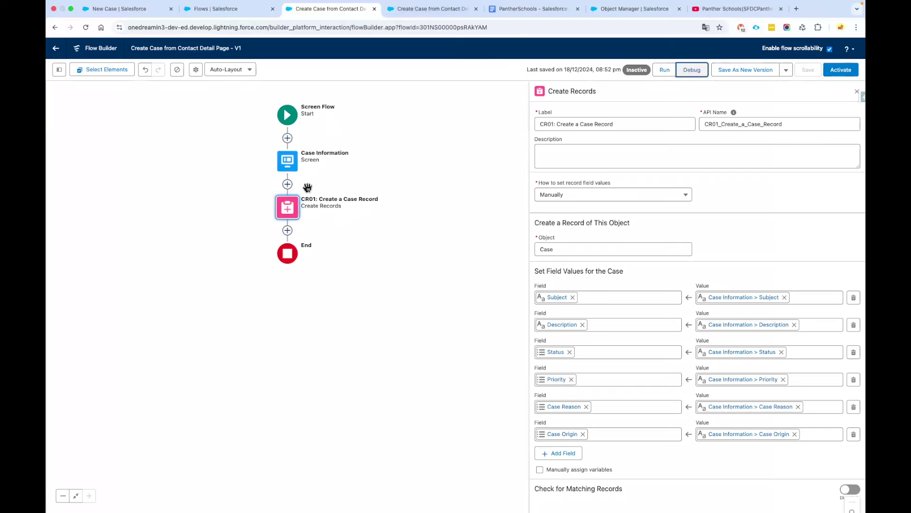
{"action": "left_click", "coordinate": [429, 10]}
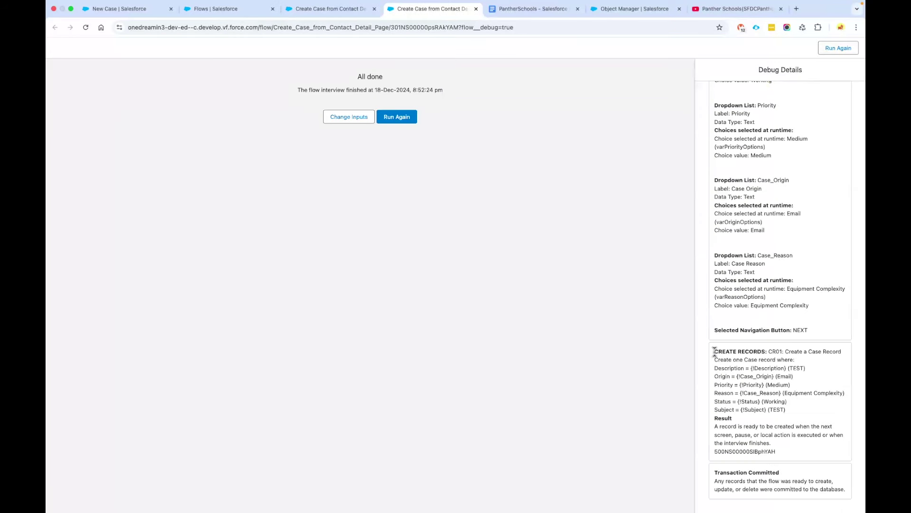
{"action": "triple_click", "coordinate": [772, 427]}
Review the debug details from the interview start through the Case Information screen values to the selected navigation button.
{"action": "scroll", "coordinate": [769, 228], "scroll_direction": "up", "scroll_amount": 5}
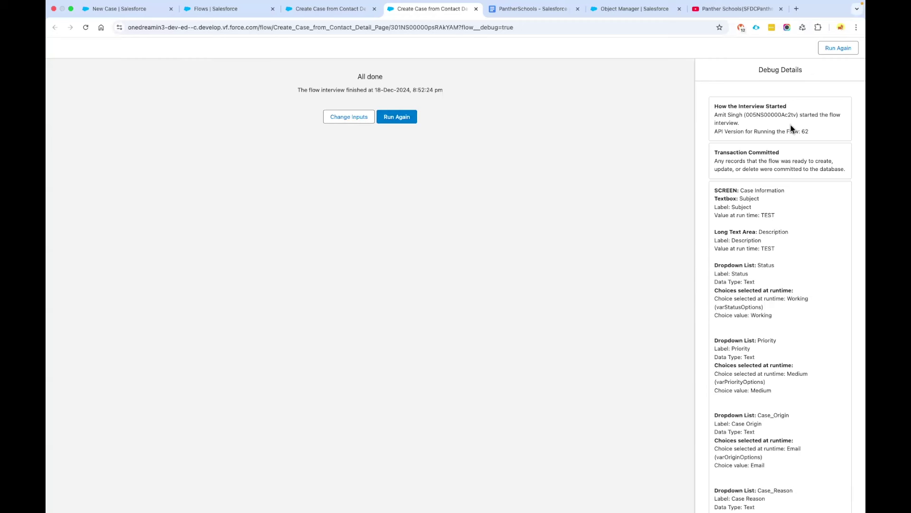
{"action": "double_click", "coordinate": [764, 114]}
{"action": "left_click_drag", "start_coordinate": [813, 132], "coordinate": [718, 102]}
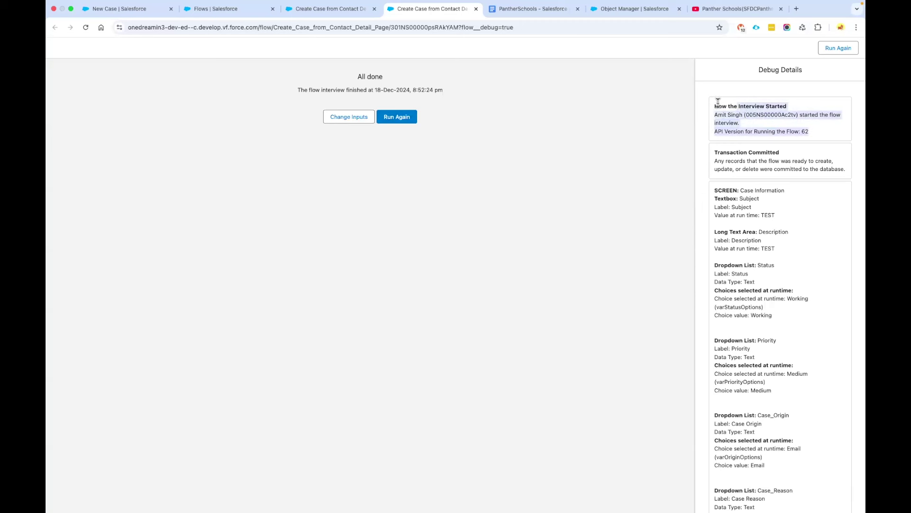
{"action": "scroll", "coordinate": [779, 240], "scroll_direction": "down", "scroll_amount": 2}
{"action": "left_click_drag", "start_coordinate": [713, 142], "coordinate": [774, 143]}
{"action": "left_click", "coordinate": [734, 158]}
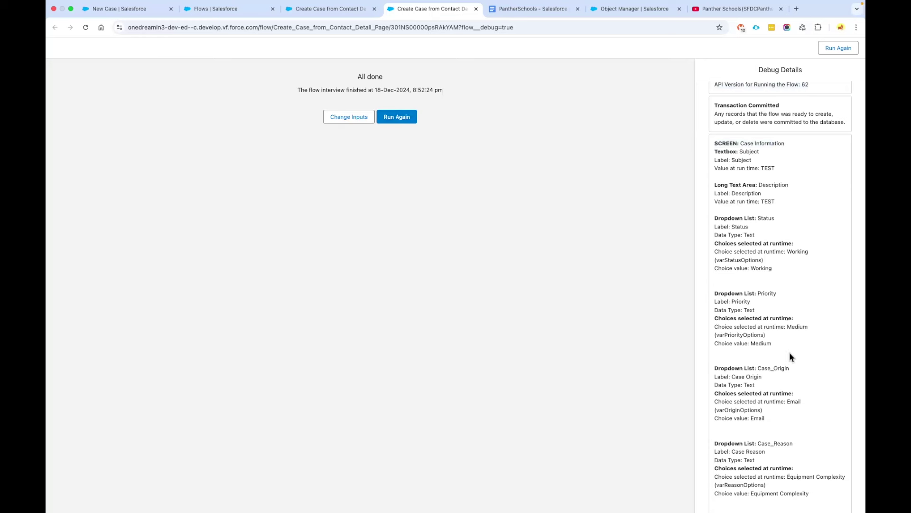
{"action": "scroll", "coordinate": [780, 360], "scroll_direction": "down", "scroll_amount": 5}
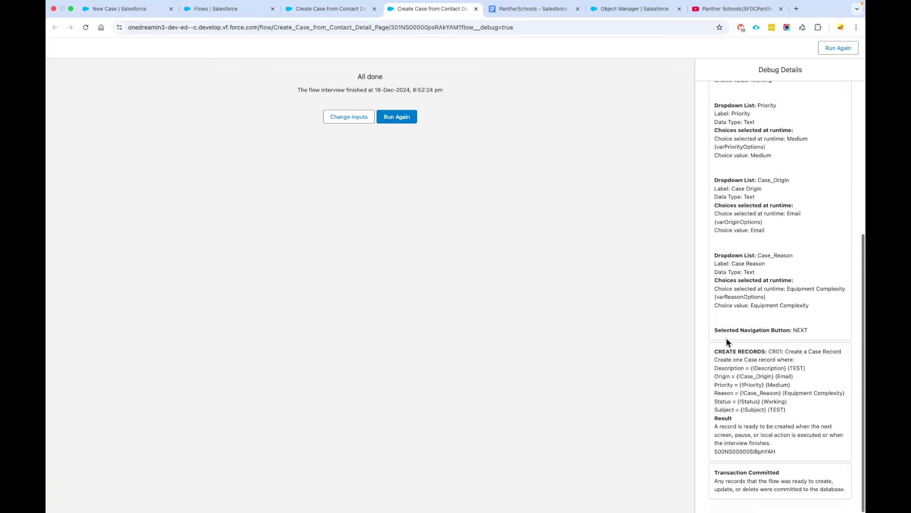
{"action": "left_click_drag", "start_coordinate": [714, 330], "coordinate": [797, 330]}
{"action": "left_click", "coordinate": [797, 329]}
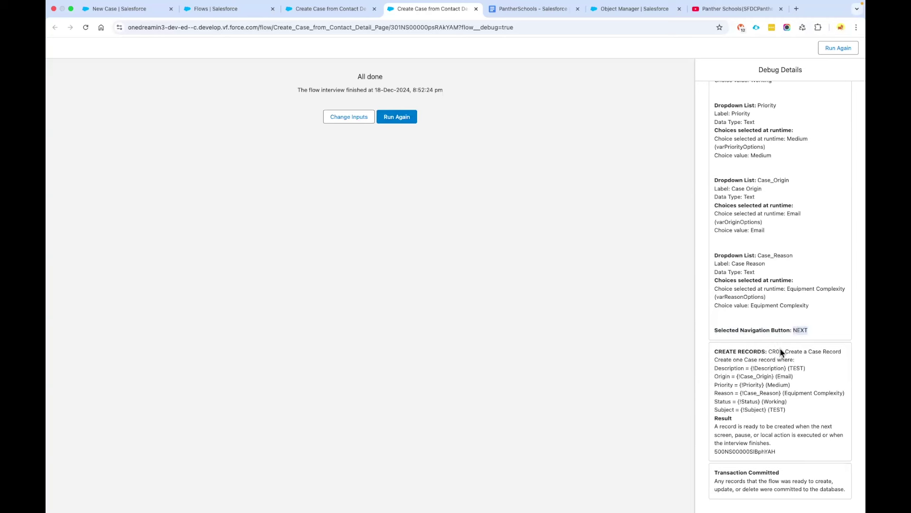
Review the Create Records entry's field values in the debug details and copy the created case's record ID.
{"action": "left_click_drag", "start_coordinate": [769, 351], "coordinate": [805, 361]}
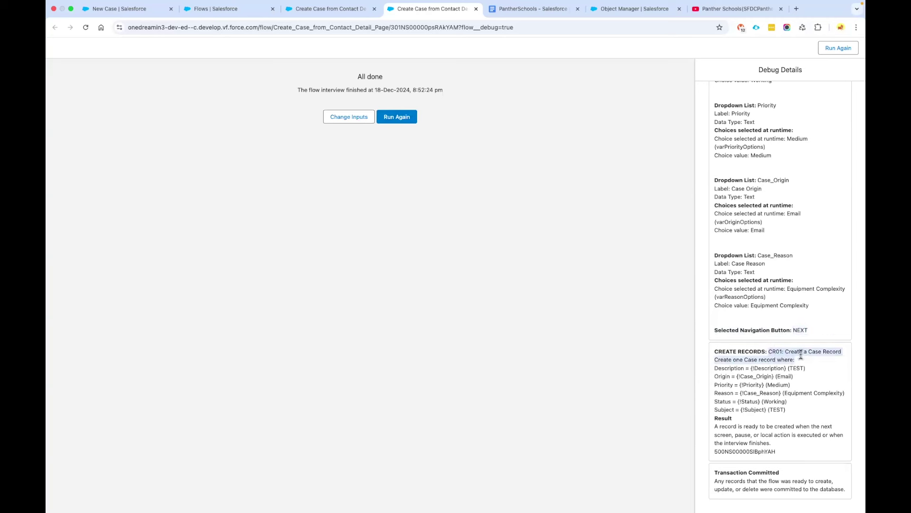
{"action": "left_click_drag", "start_coordinate": [715, 367], "coordinate": [798, 411]}
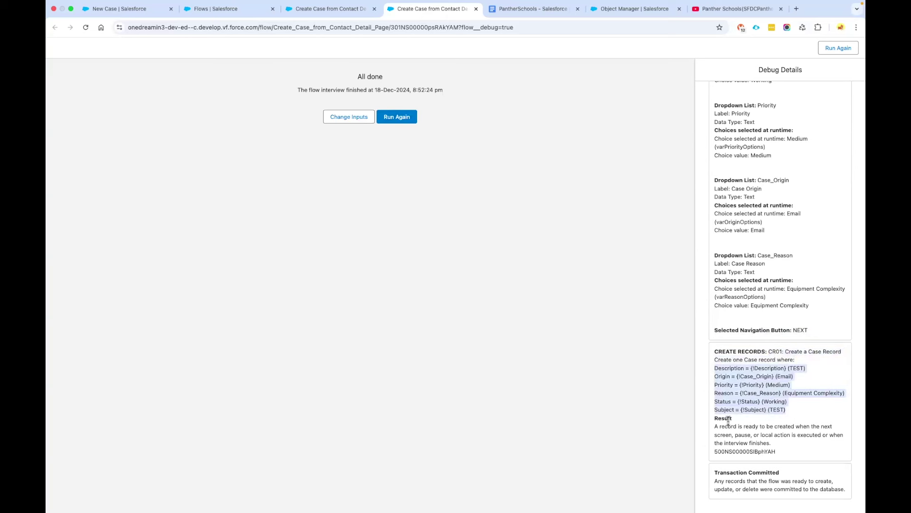
{"action": "double_click", "coordinate": [734, 451]}
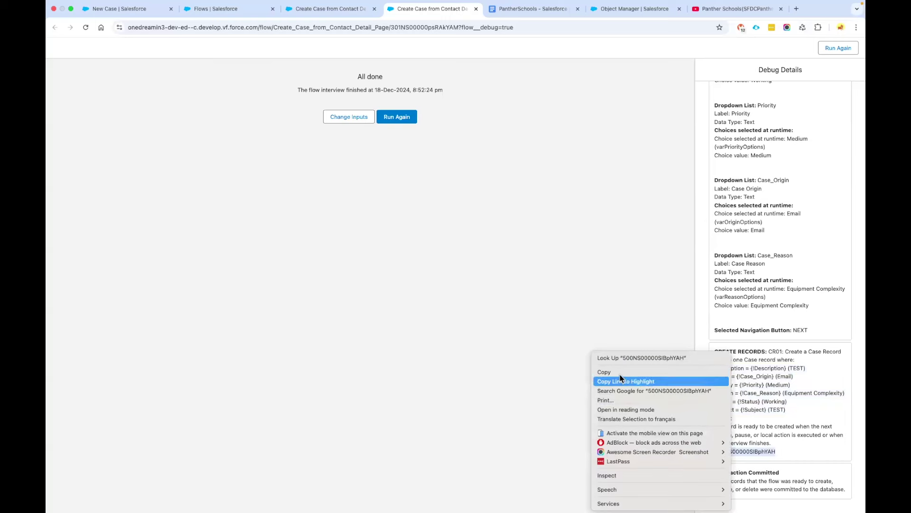
{"action": "left_click", "coordinate": [657, 372]}
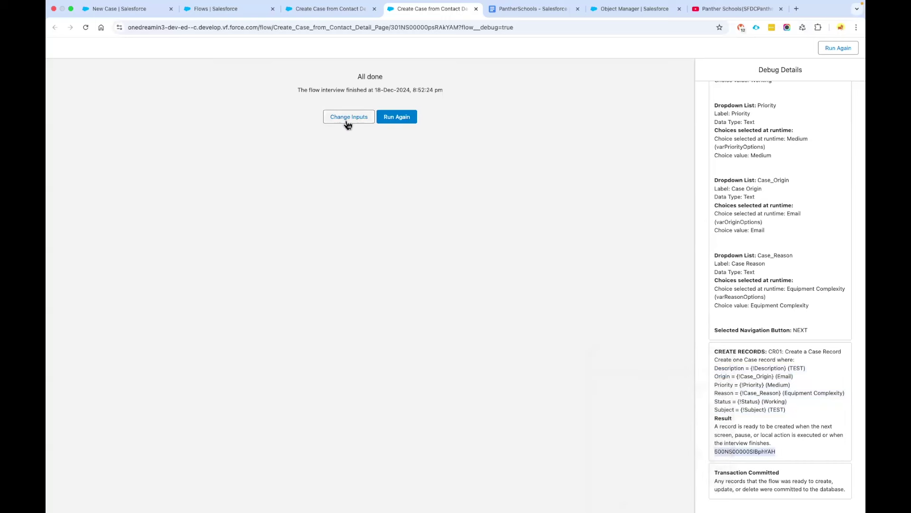
Look over the flow's elements in Flow Builder and return to the finished debug run.
{"action": "left_click", "coordinate": [332, 10]}
{"action": "left_click", "coordinate": [454, 149]}
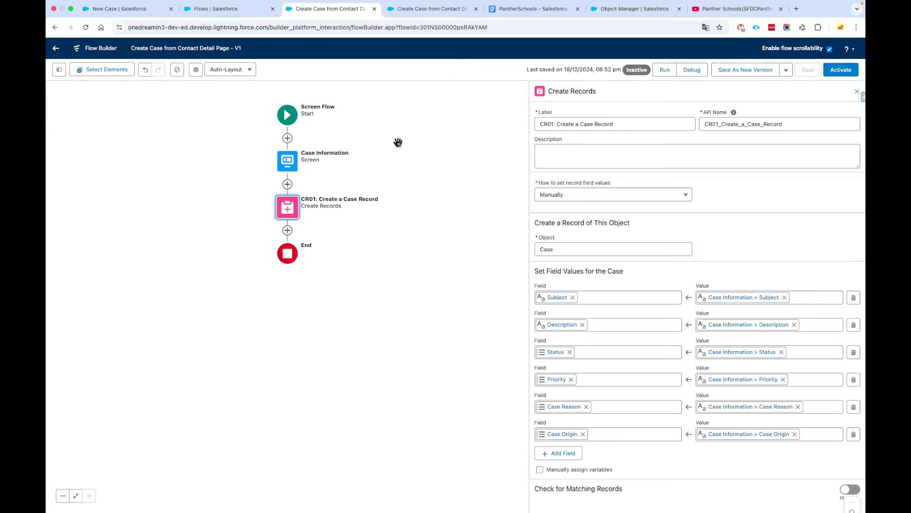
{"action": "scroll", "coordinate": [323, 119], "scroll_direction": "up", "scroll_amount": 1}
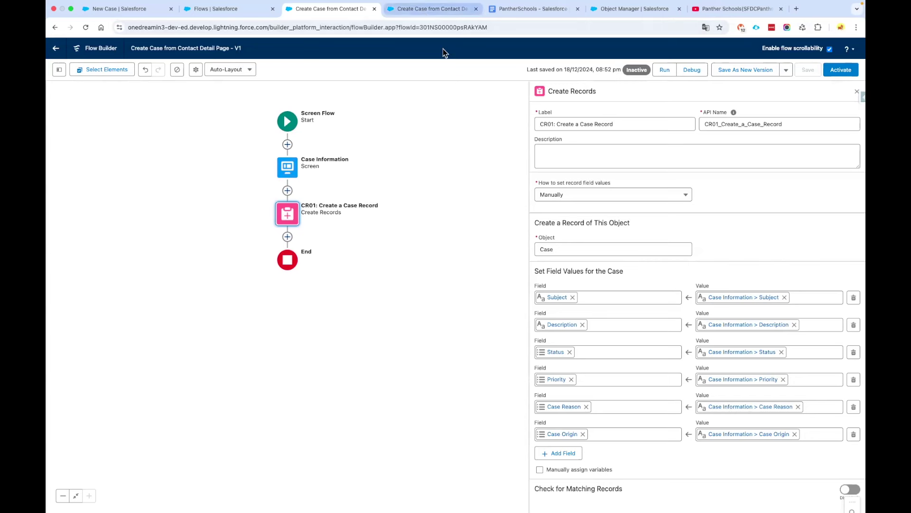
{"action": "left_click", "coordinate": [430, 9]}
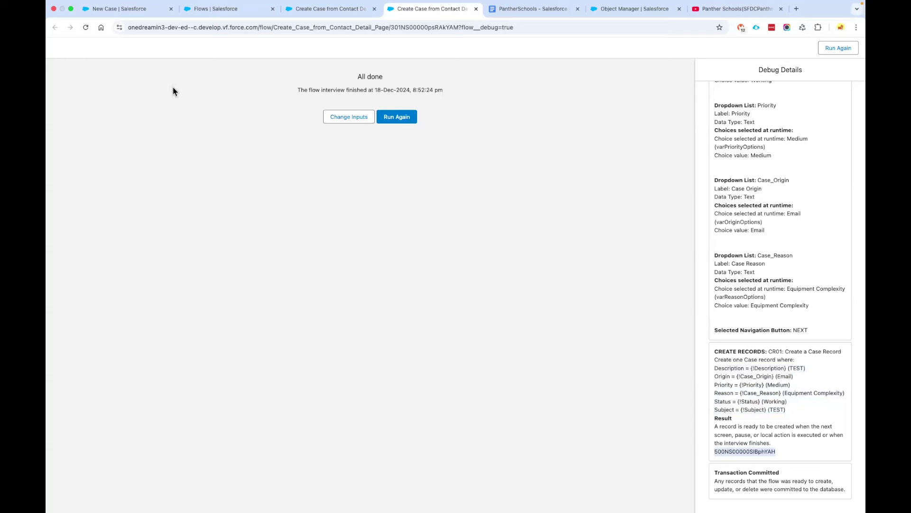
Discard the unsaved new case, open the first open case, and replace the record ID in its address with the copied one.
{"action": "left_click", "coordinate": [116, 9]}
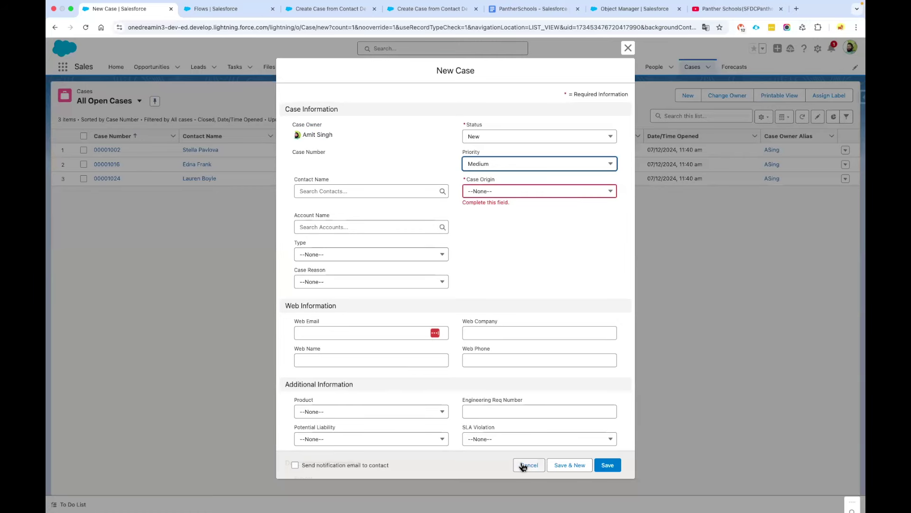
{"action": "left_click", "coordinate": [519, 465]}
{"action": "left_click", "coordinate": [97, 150]}
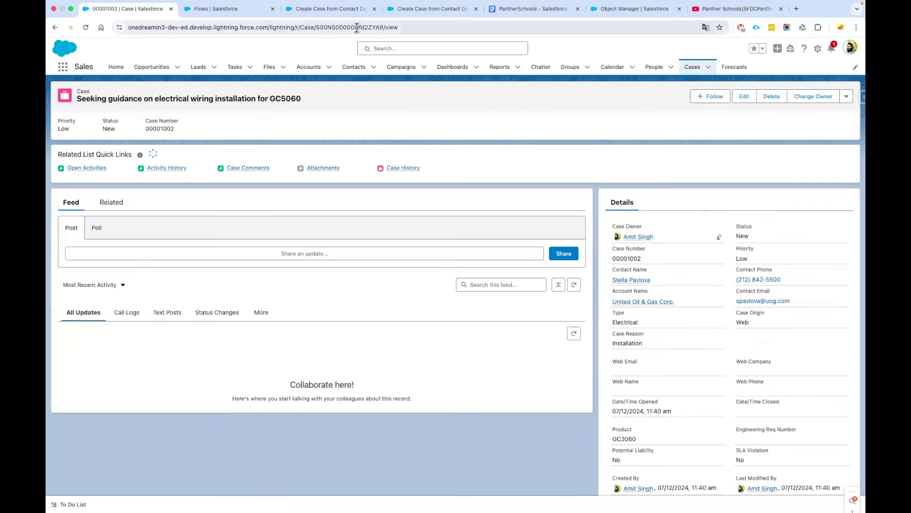
{"action": "double_click", "coordinate": [357, 30]}
{"action": "key", "text": "Return"}
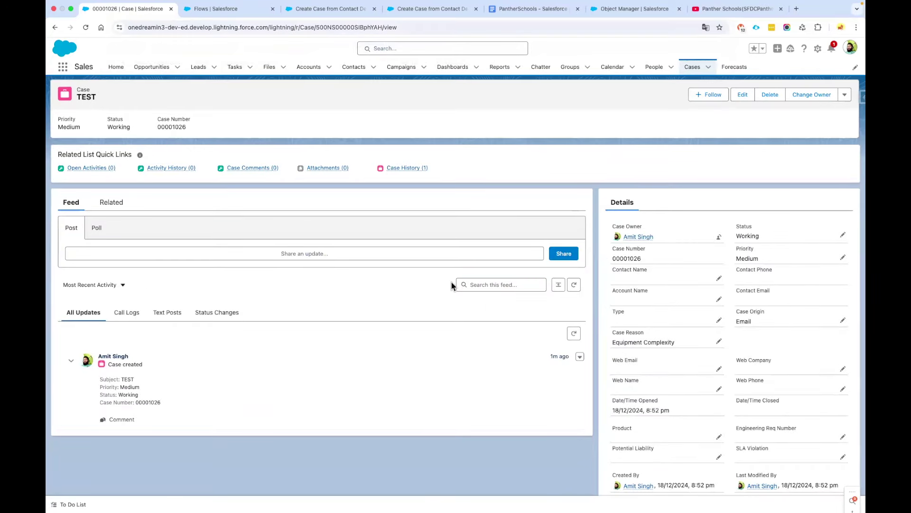
Review the TEST case's related lists and details, and delete the case.
{"action": "left_click", "coordinate": [112, 204]}
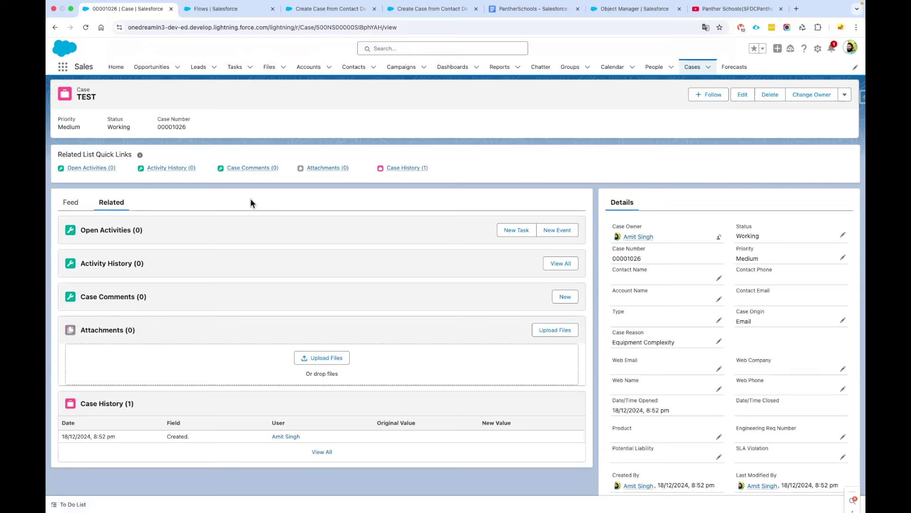
{"action": "scroll", "coordinate": [729, 335], "scroll_direction": "down", "scroll_amount": 5}
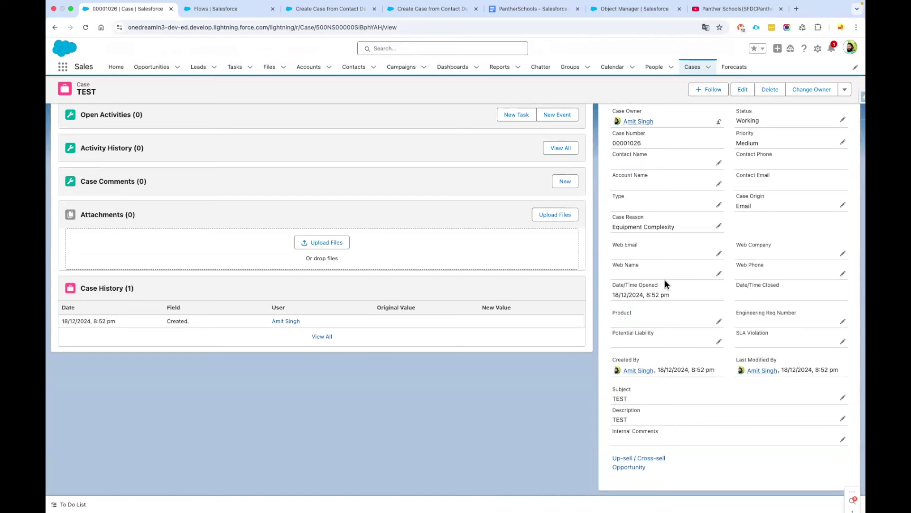
{"action": "scroll", "coordinate": [703, 341], "scroll_direction": "up", "scroll_amount": 5}
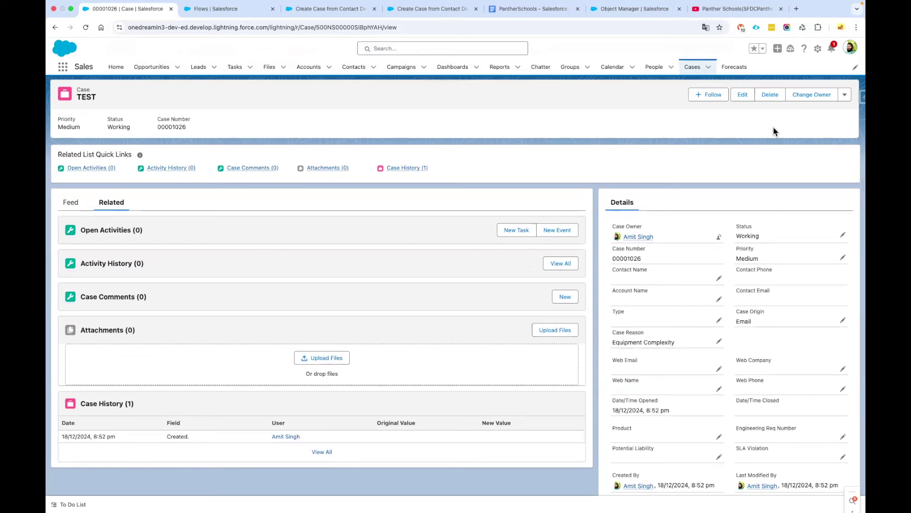
{"action": "left_click", "coordinate": [771, 96]}
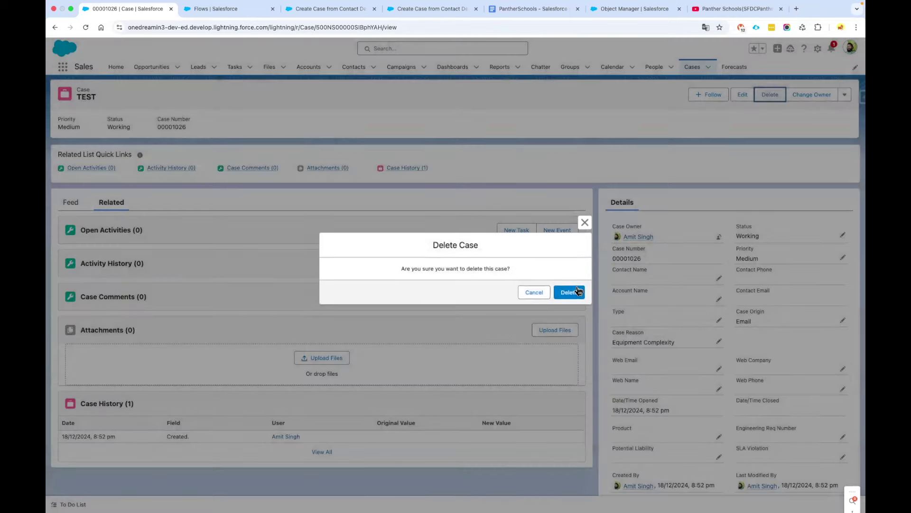
{"action": "left_click", "coordinate": [533, 291]}
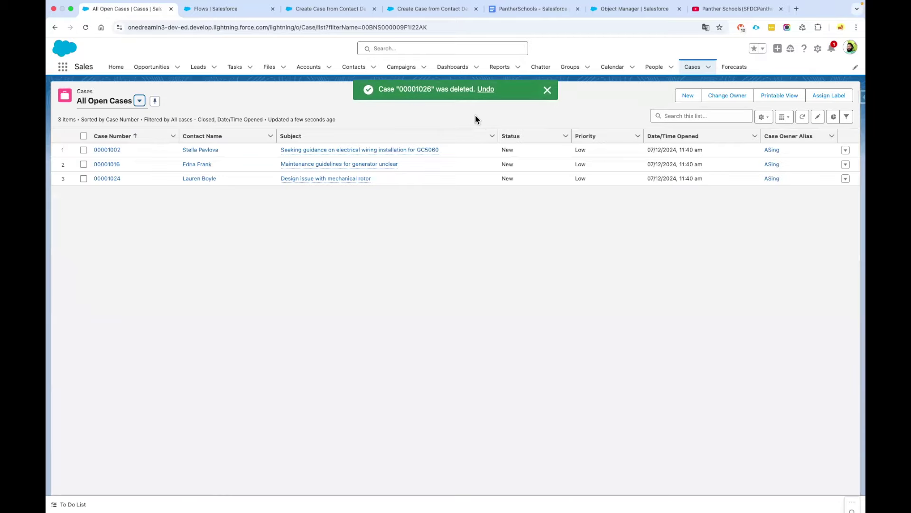
Open several contact records from the All Contacts list to examine their page layout and related lists.
{"action": "left_click", "coordinate": [359, 69]}
{"action": "left_click", "coordinate": [118, 203]}
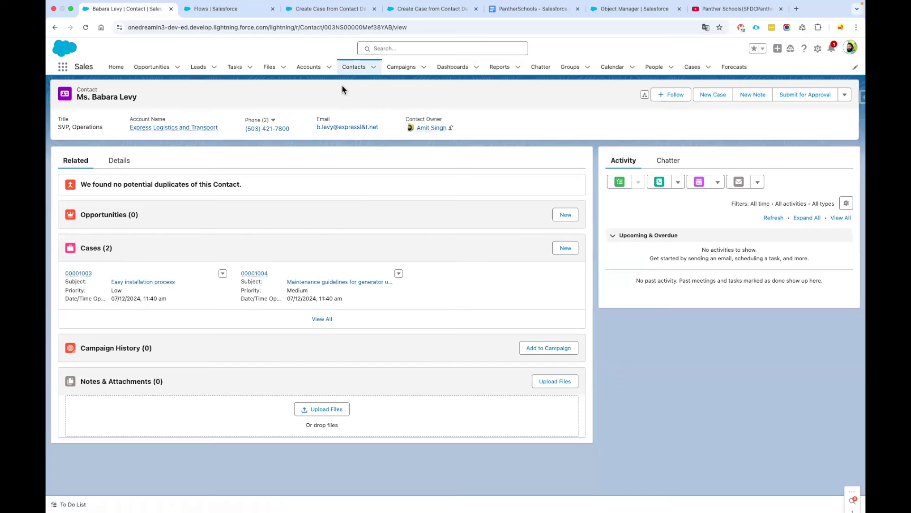
{"action": "left_click", "coordinate": [351, 68]}
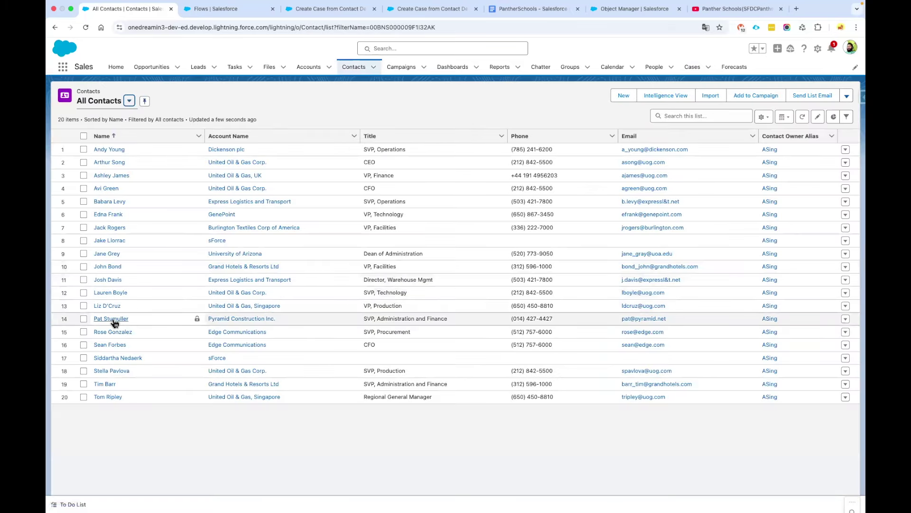
{"action": "left_click", "coordinate": [115, 319]}
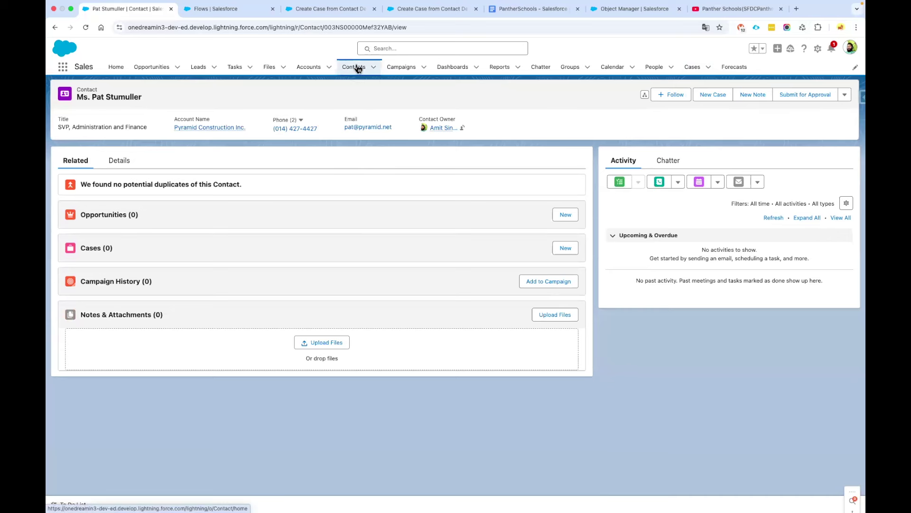
{"action": "left_click", "coordinate": [358, 69]}
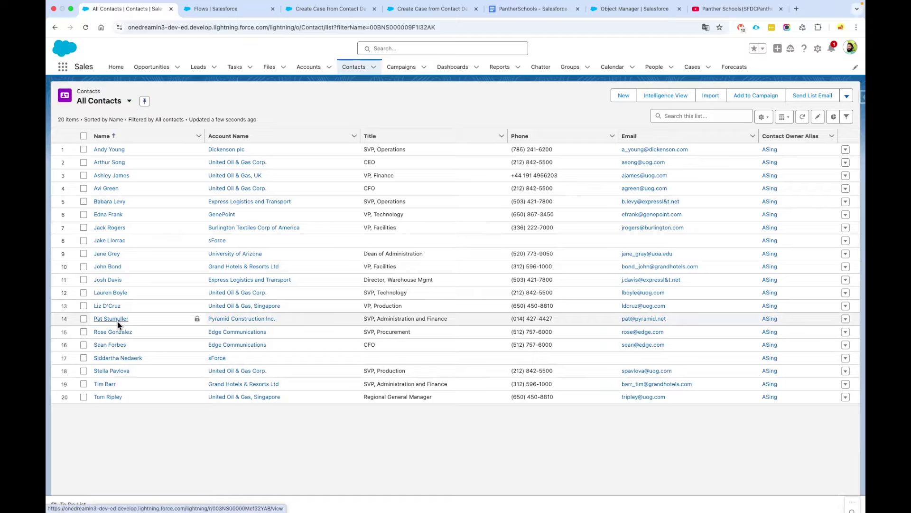
{"action": "left_click", "coordinate": [117, 319]}
{"action": "left_click", "coordinate": [357, 67]}
{"action": "left_click", "coordinate": [117, 337]}
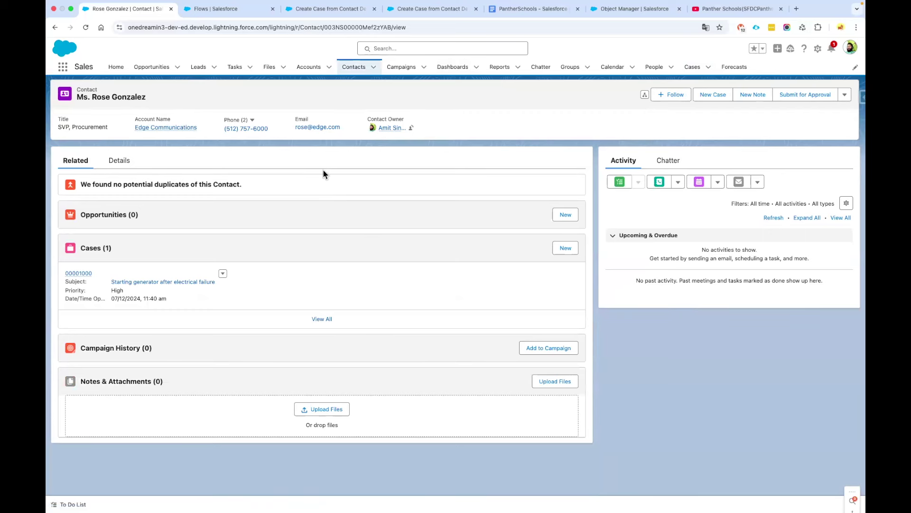
View the open contact's details and open the Grand Hotels & Resorts Ltd account record.
{"action": "left_click", "coordinate": [118, 160]}
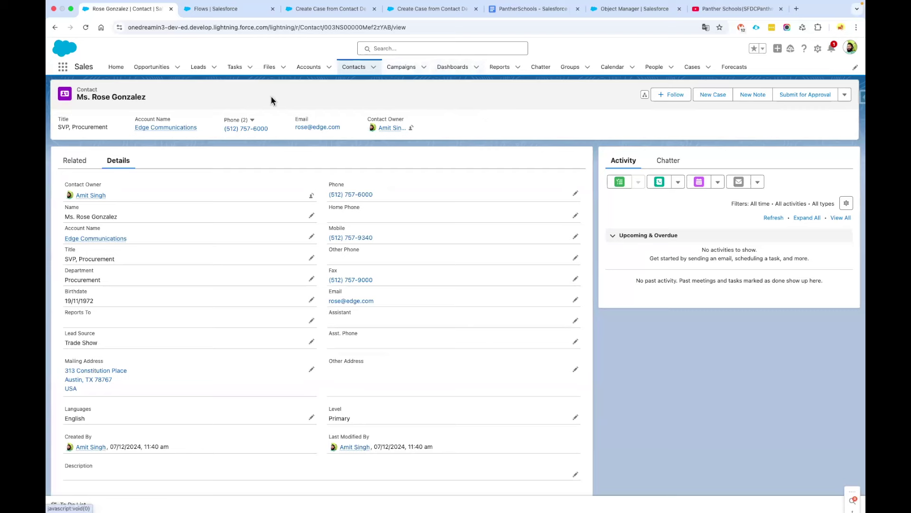
{"action": "left_click", "coordinate": [317, 66]}
{"action": "left_click", "coordinate": [104, 214]}
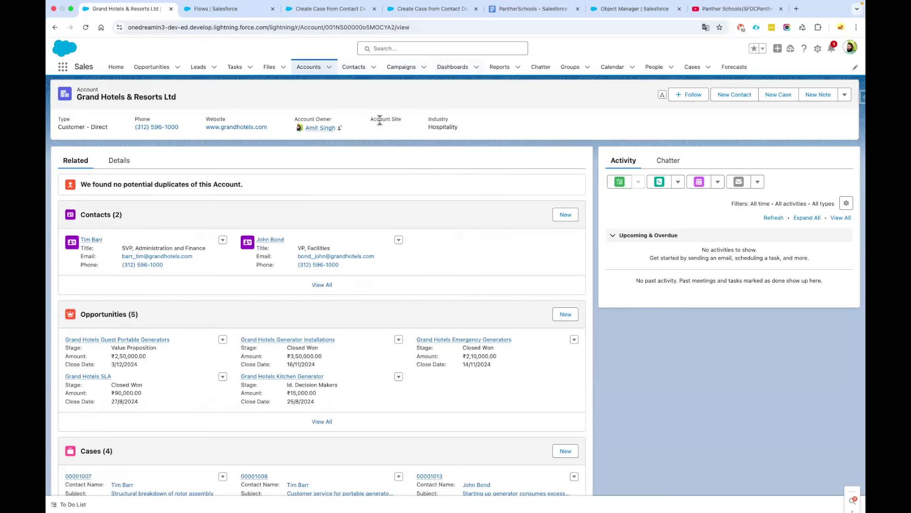
Start a new Variable resource in the Create Case from Contact Detail Page flow with the API name recordId.
{"action": "left_click", "coordinate": [332, 13]}
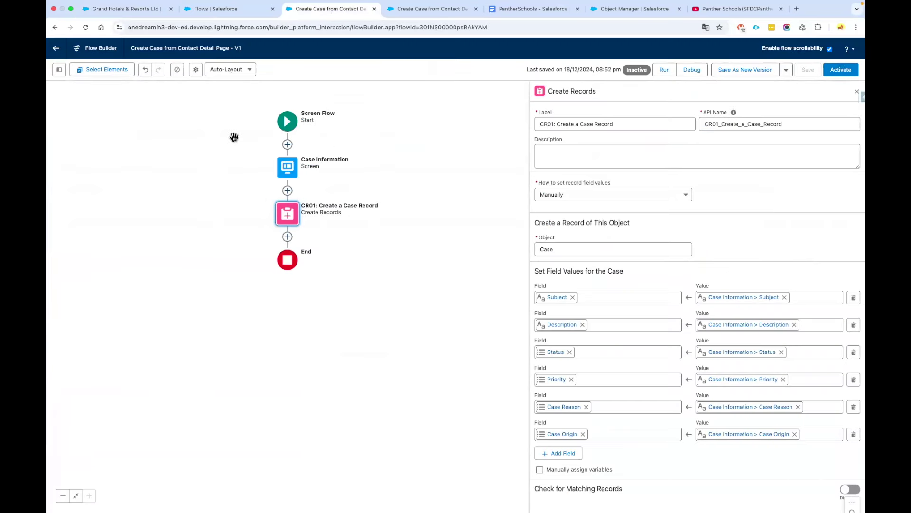
{"action": "left_click", "coordinate": [60, 71]}
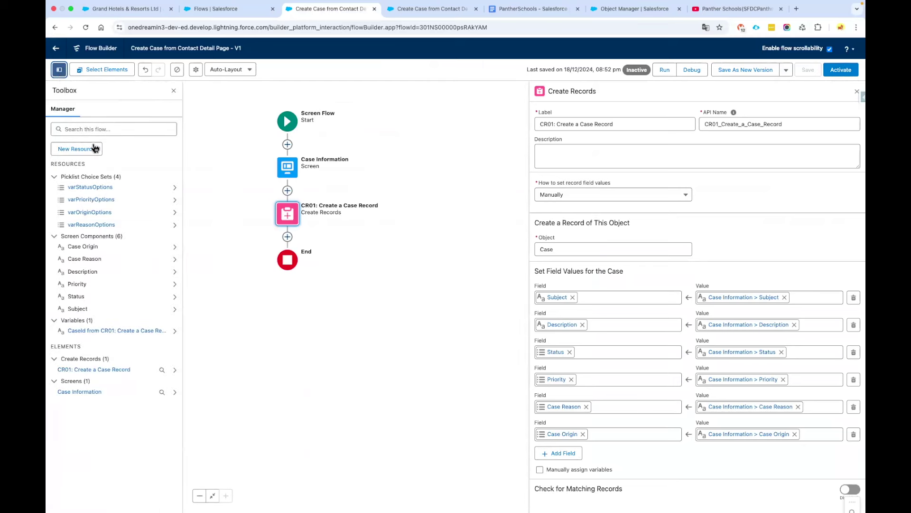
{"action": "left_click", "coordinate": [95, 151]}
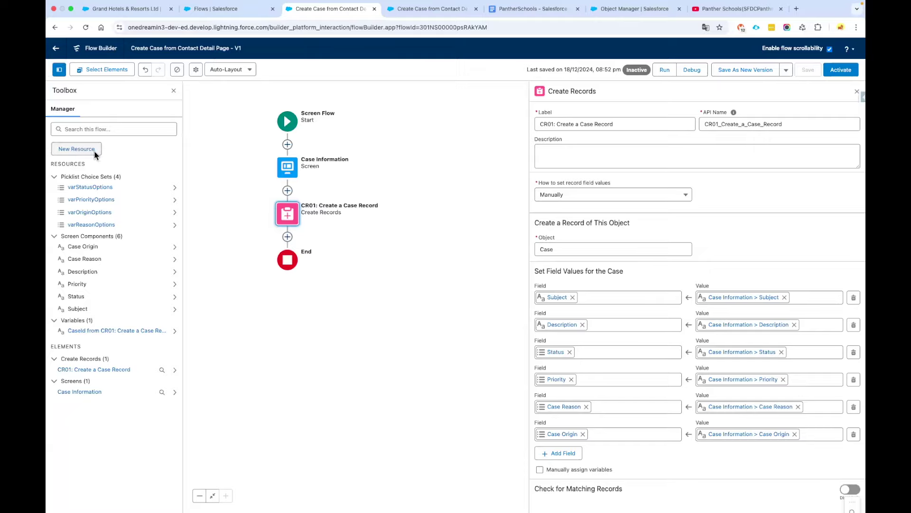
{"action": "left_click", "coordinate": [320, 244]}
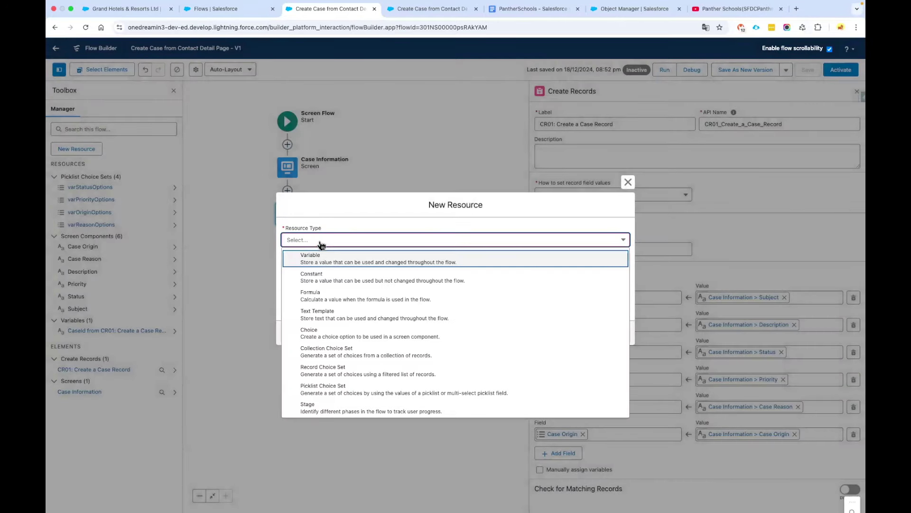
{"action": "left_click", "coordinate": [326, 261]}
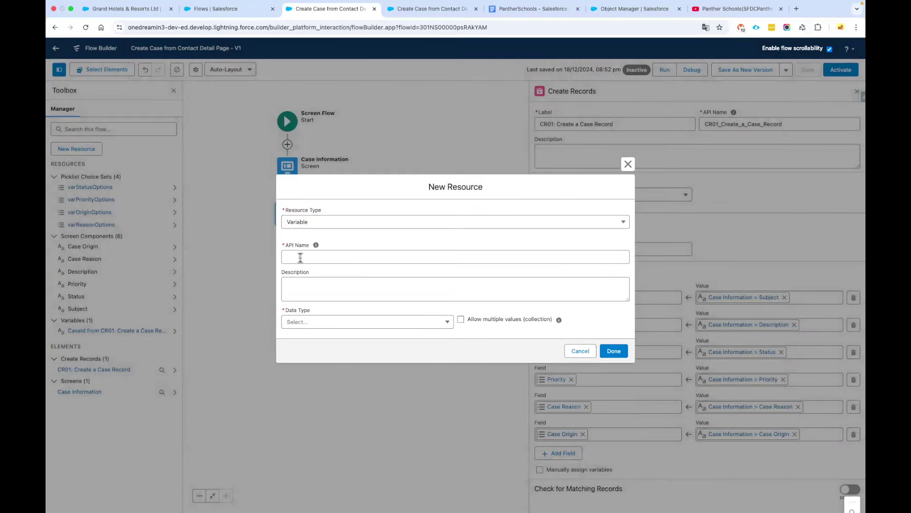
{"action": "left_click", "coordinate": [300, 257]}
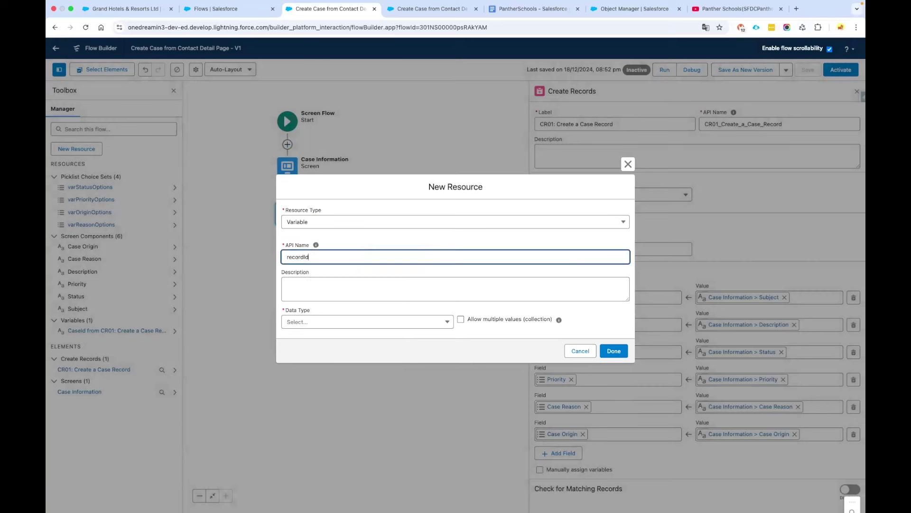
{"action": "left_click", "coordinate": [392, 246]}
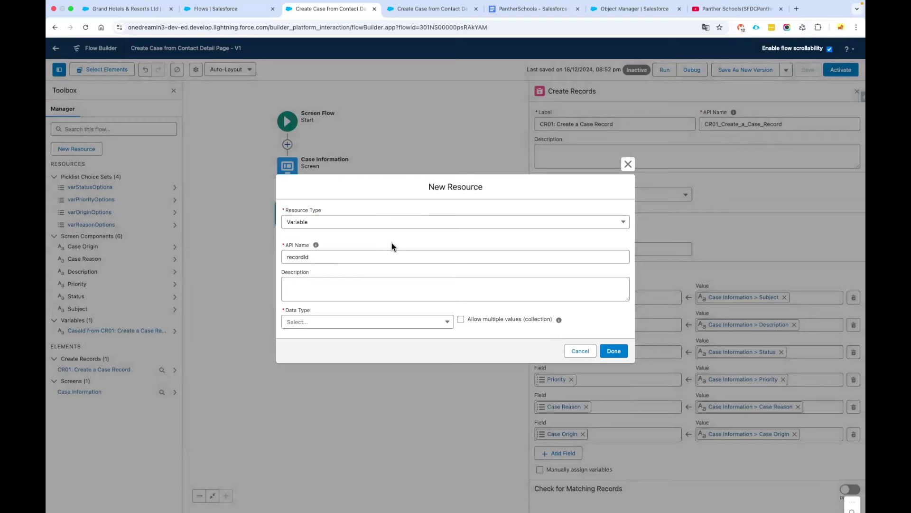
Check the spelling of the recordId API name and set the variable's data type to Text.
{"action": "key", "text": "super+equal"}
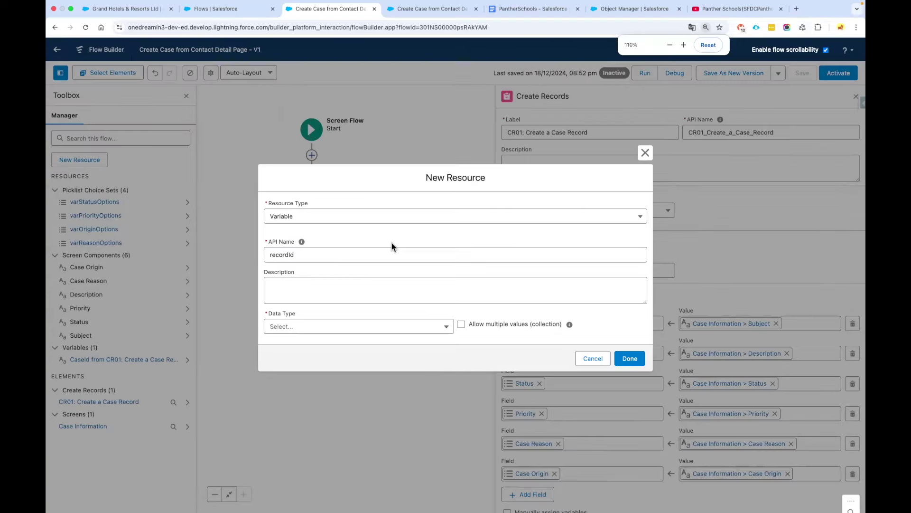
{"action": "key", "text": "super+equal"}
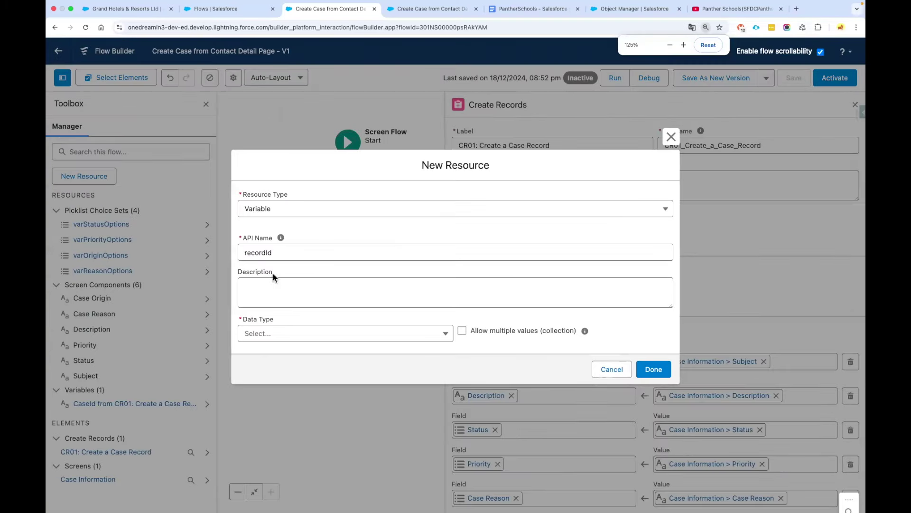
{"action": "left_click", "coordinate": [266, 252]}
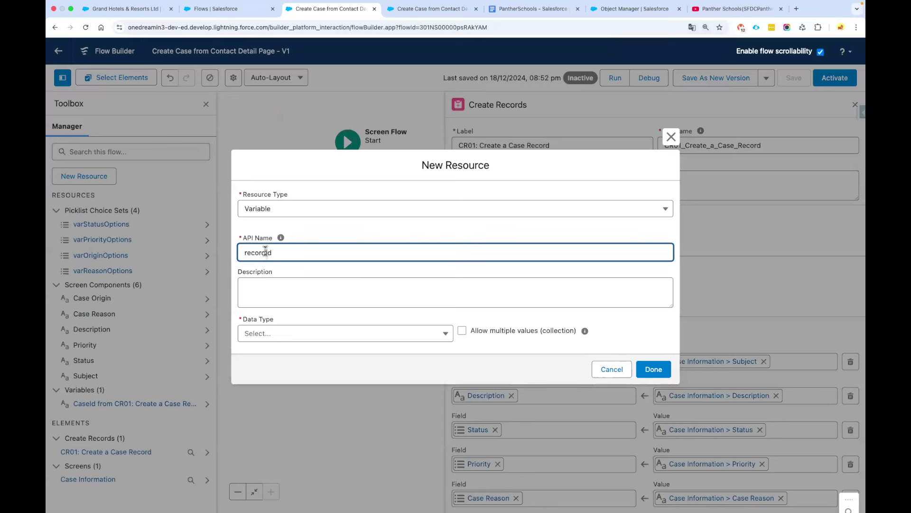
{"action": "double_click", "coordinate": [285, 252]}
{"action": "left_click", "coordinate": [297, 269]}
{"action": "left_click", "coordinate": [303, 334]}
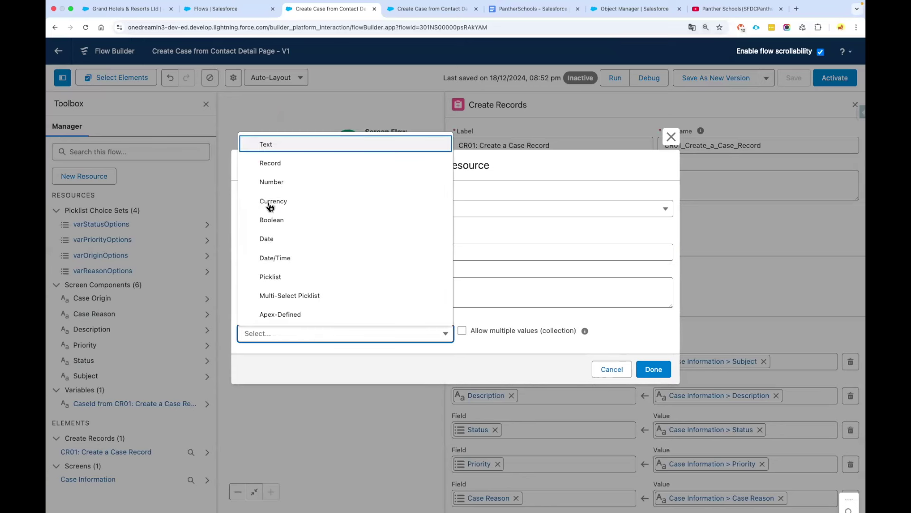
{"action": "left_click", "coordinate": [274, 151]}
{"action": "left_click", "coordinate": [470, 309]}
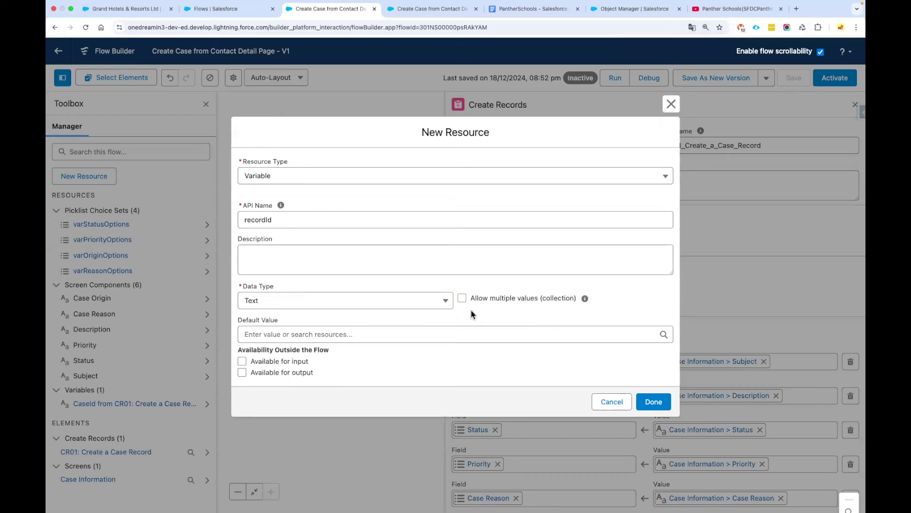
Make the recordId variable available for input from outside the flow.
{"action": "mouse_move", "coordinate": [256, 349]}
{"action": "left_mouse_down"}
{"action": "mouse_move", "coordinate": [328, 349]}
{"action": "mouse_move", "coordinate": [275, 351]}
{"action": "left_mouse_up"}
{"action": "left_click", "coordinate": [322, 348]}
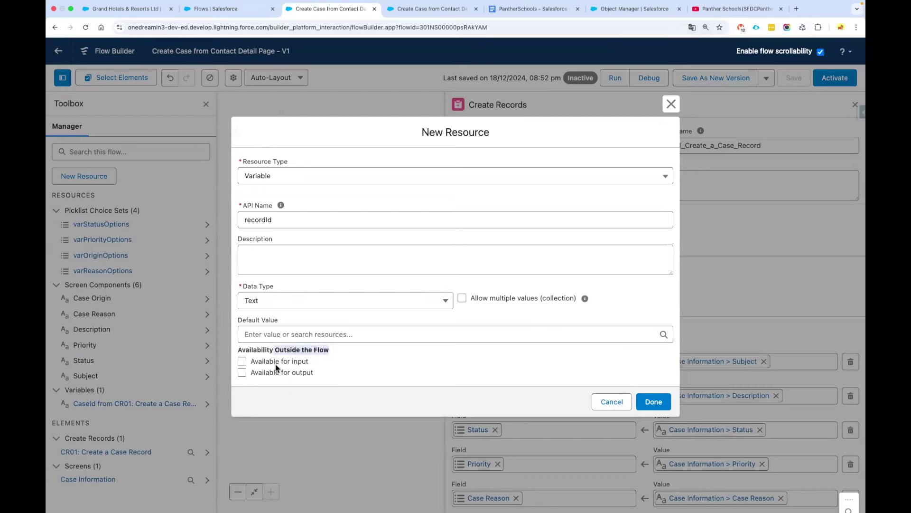
{"action": "left_click", "coordinate": [245, 360]}
{"action": "left_click", "coordinate": [241, 361]}
{"action": "left_click", "coordinate": [242, 361]}
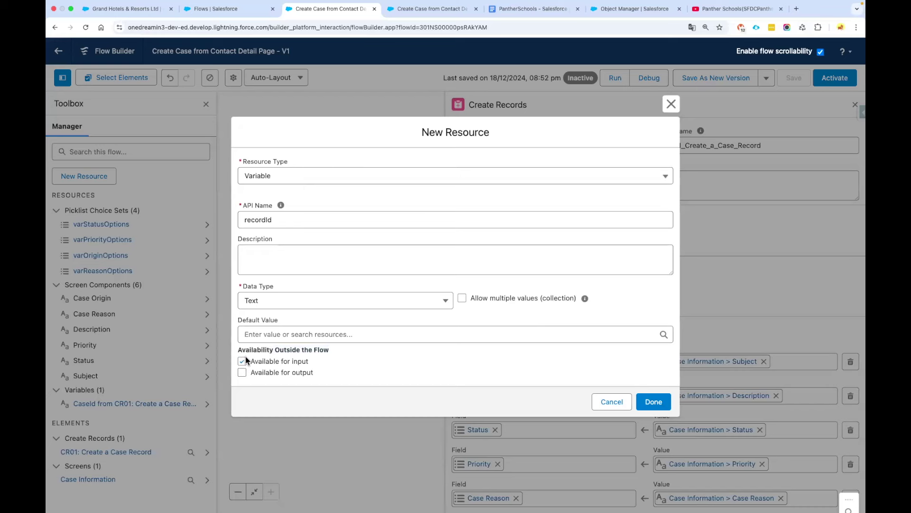
Finish creating the recordId text variable available for input and save the flow.
{"action": "left_click", "coordinate": [648, 406]}
{"action": "left_click", "coordinate": [794, 78]}
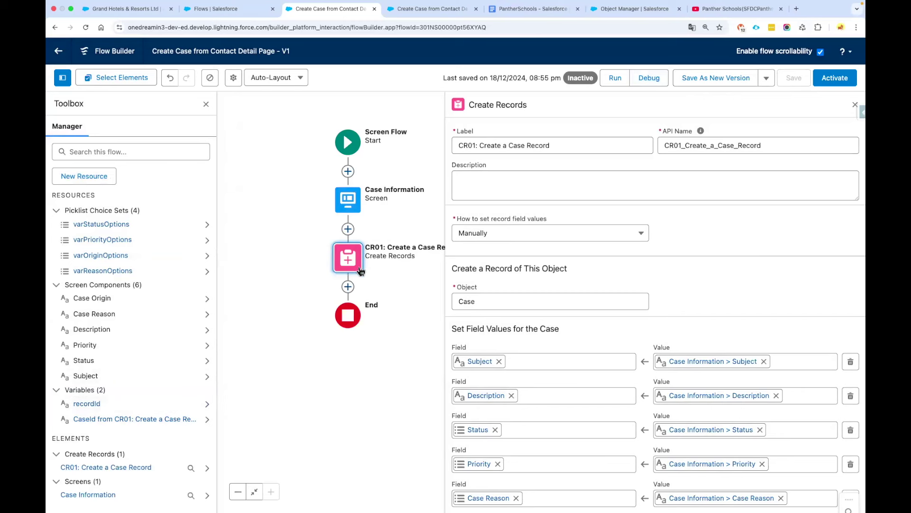
Map the Contact ID field to the recordId variable in the CR01: Create a Case Record element and save the flow.
{"action": "scroll", "coordinate": [474, 461], "scroll_direction": "down", "scroll_amount": 3}
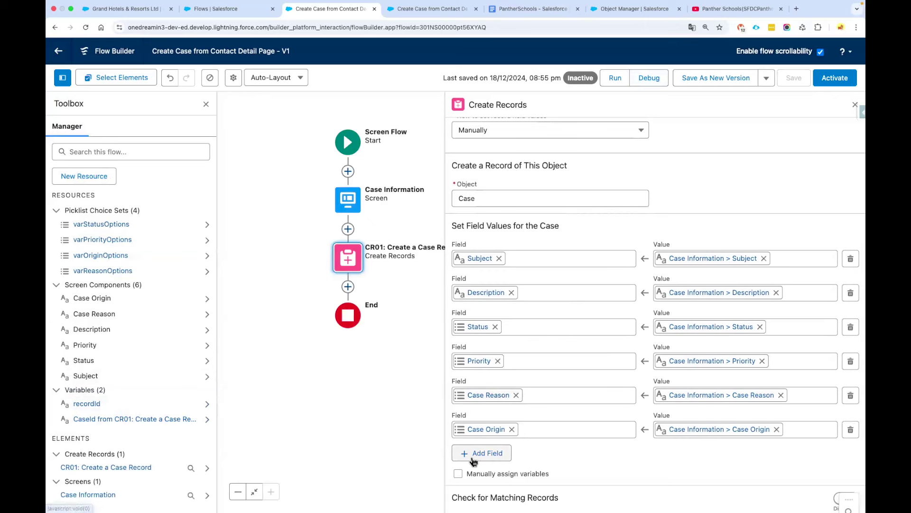
{"action": "left_click", "coordinate": [483, 457]}
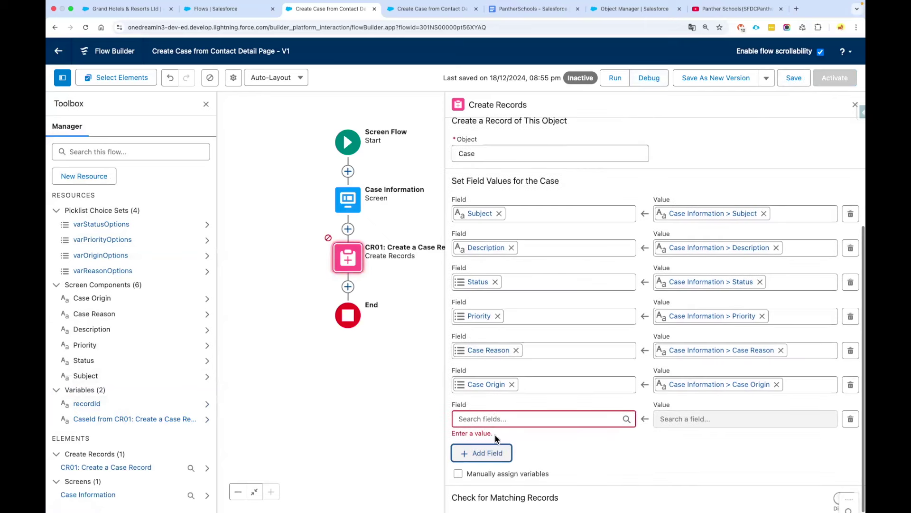
{"action": "left_click", "coordinate": [491, 418]}
{"action": "type", "text": "Conta"}
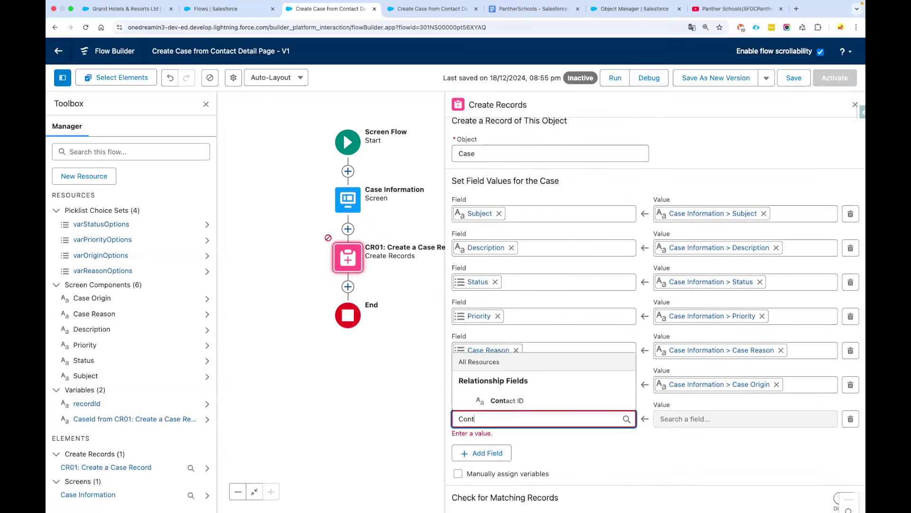
{"action": "key", "text": "Return"}
{"action": "left_click", "coordinate": [683, 429]}
{"action": "type", "text": "rec"}
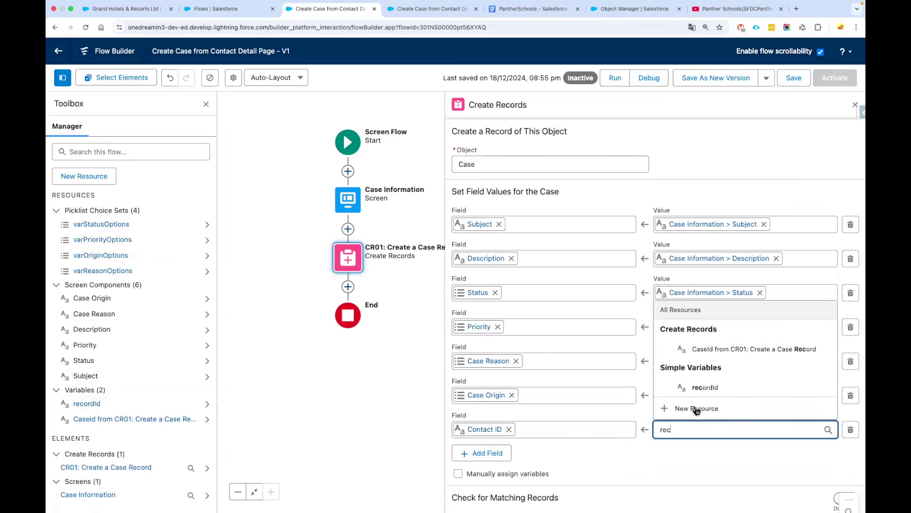
{"action": "key", "text": "Return"}
{"action": "left_click", "coordinate": [615, 458]}
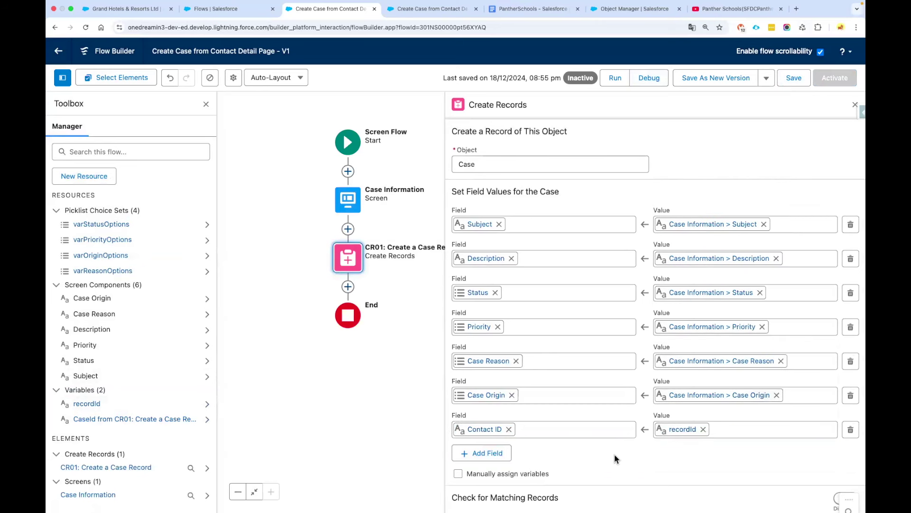
{"action": "left_click", "coordinate": [792, 80]}
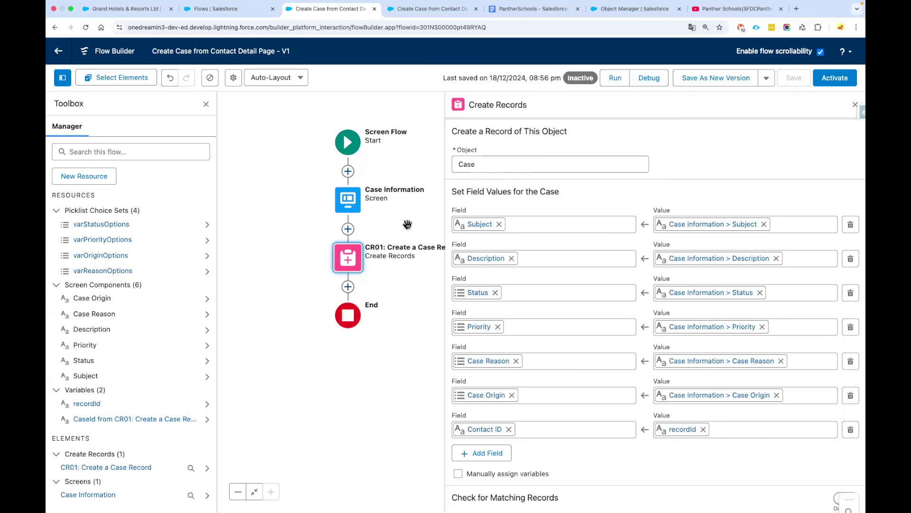
{"action": "left_click", "coordinate": [854, 104]}
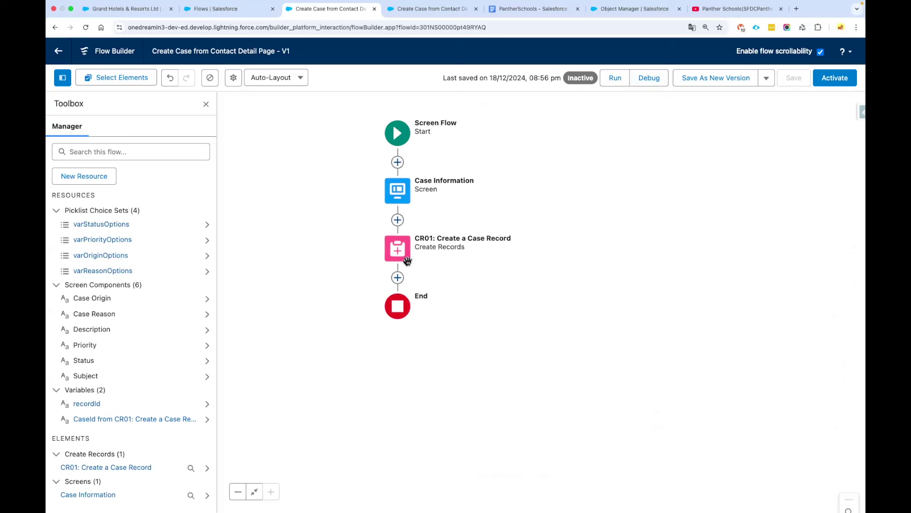
Add a Screen element labelled Success Screen after CR01: Create a Case Record, keeping its header shown.
{"action": "left_click", "coordinate": [397, 278]}
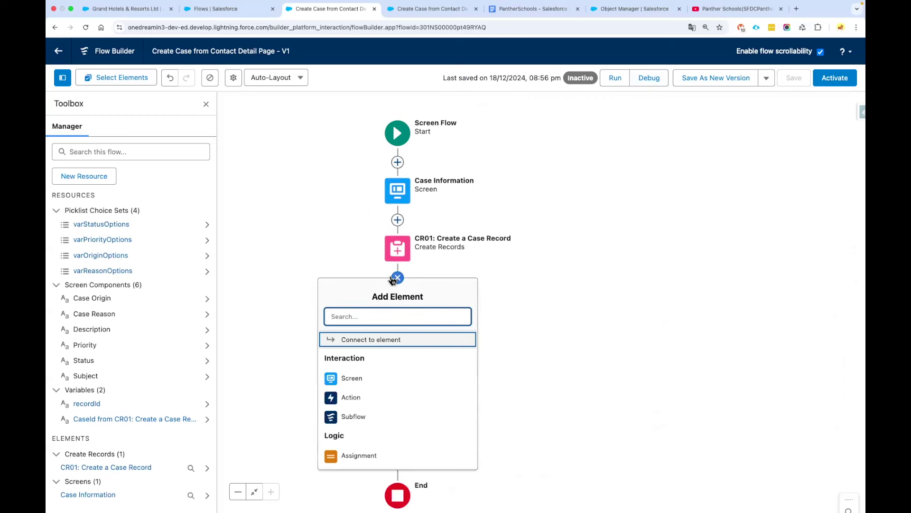
{"action": "left_click", "coordinate": [366, 383]}
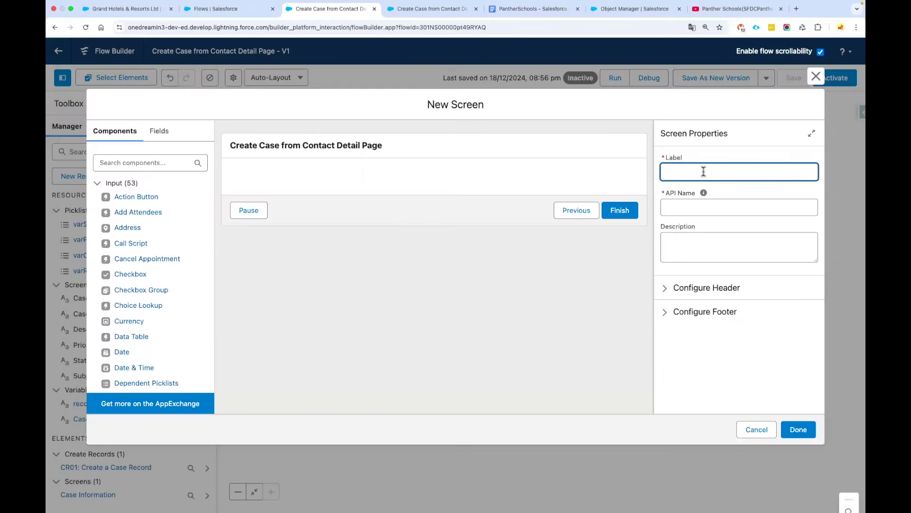
{"action": "type", "text": "Success Screen"}
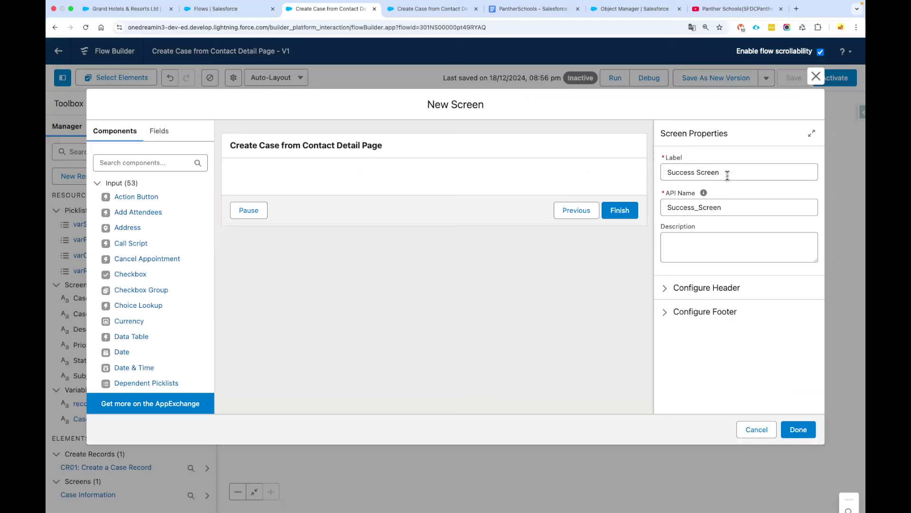
{"action": "left_click", "coordinate": [701, 288]}
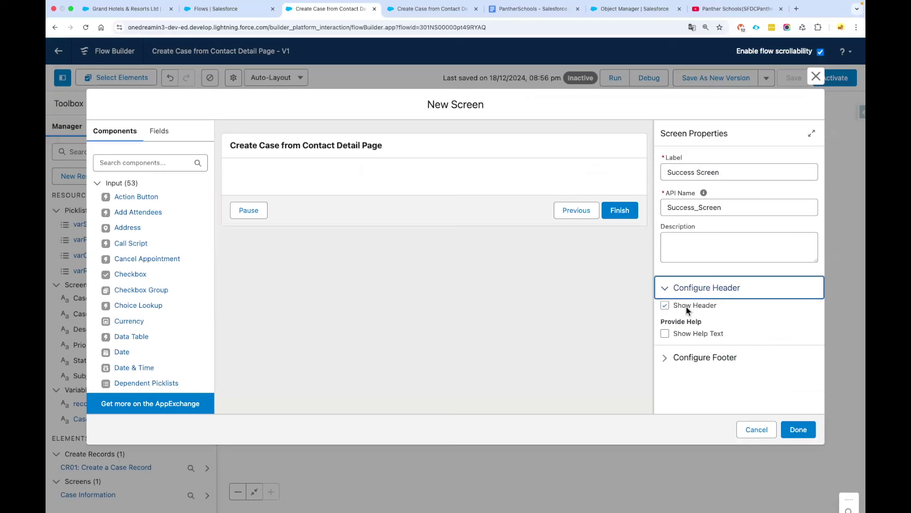
{"action": "left_click", "coordinate": [686, 306]}
{"action": "left_click", "coordinate": [686, 306]}
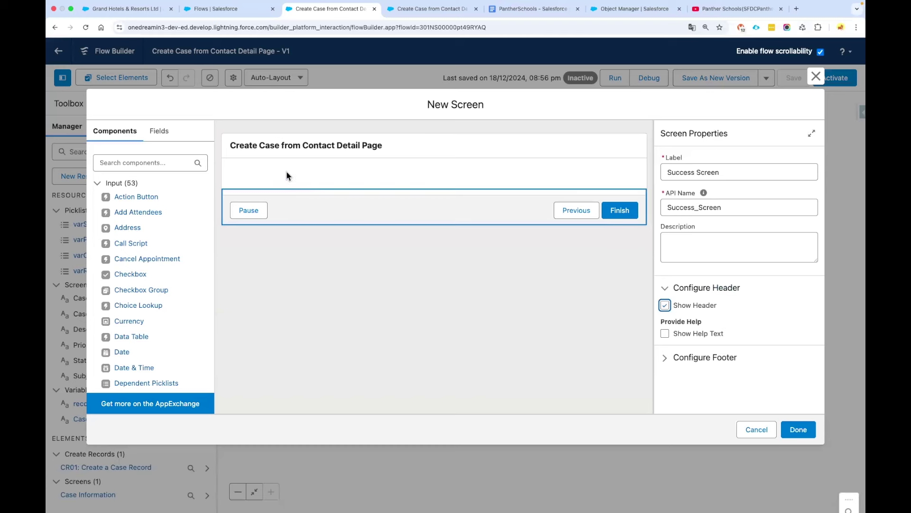
{"action": "left_click", "coordinate": [153, 165]}
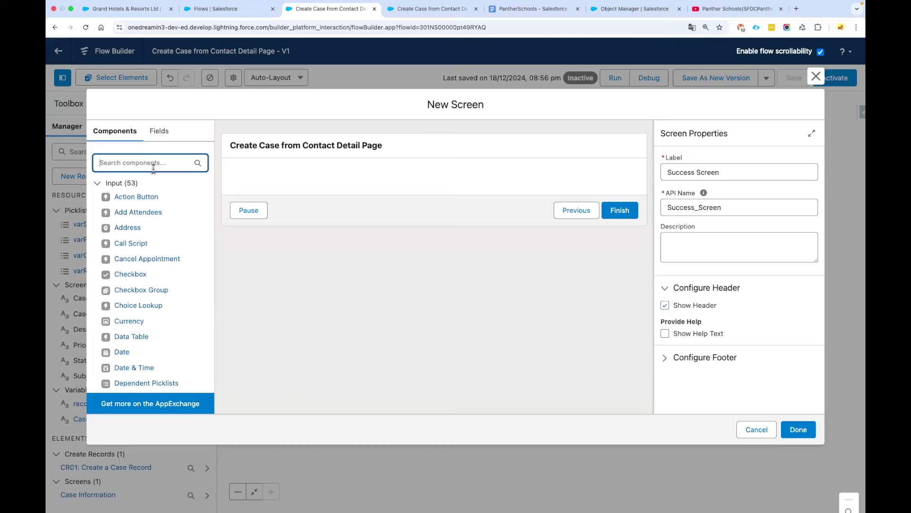
{"action": "type", "text": "dis"}
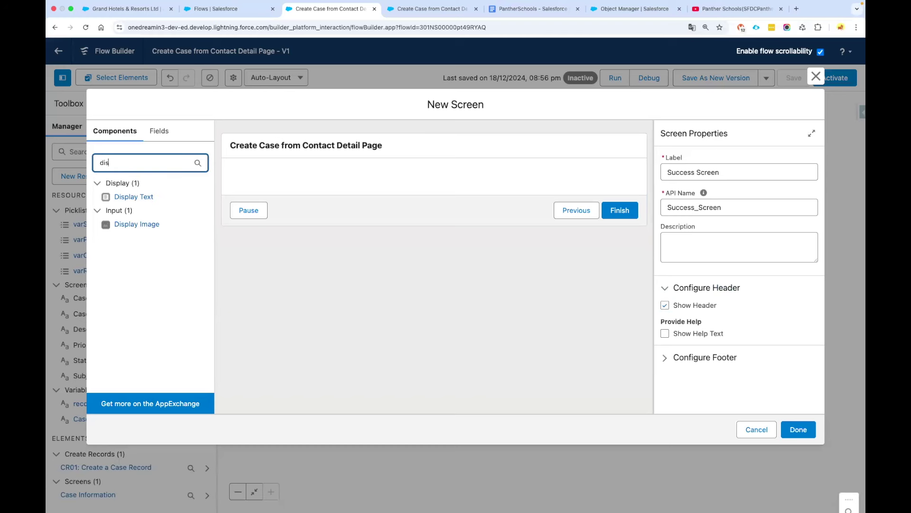
{"action": "key", "text": "BackSpace"}
{"action": "key", "text": "BackSpace"}
{"action": "key", "text": "BackSpace"}
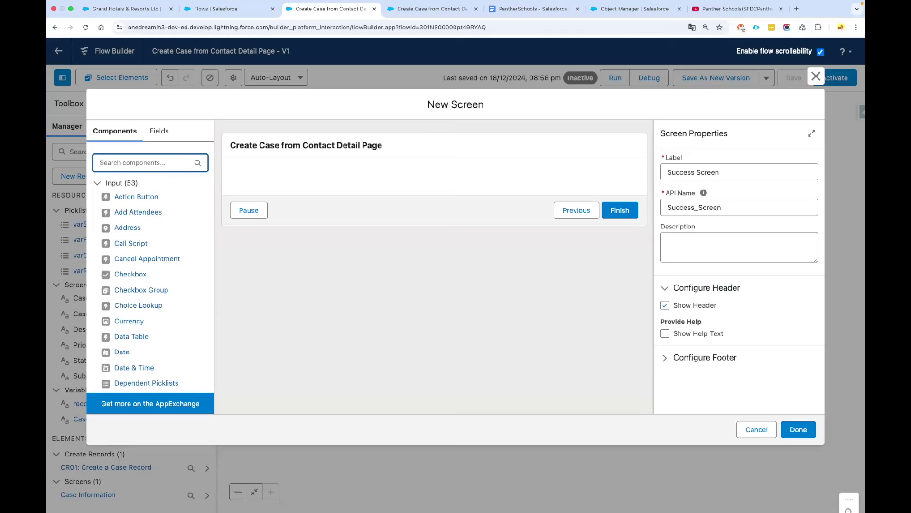
Add a Call Script component with API name SuccessMessage and script text "The Case was created successfully!" to the screen.
{"action": "left_click_drag", "start_coordinate": [129, 247], "coordinate": [307, 175]}
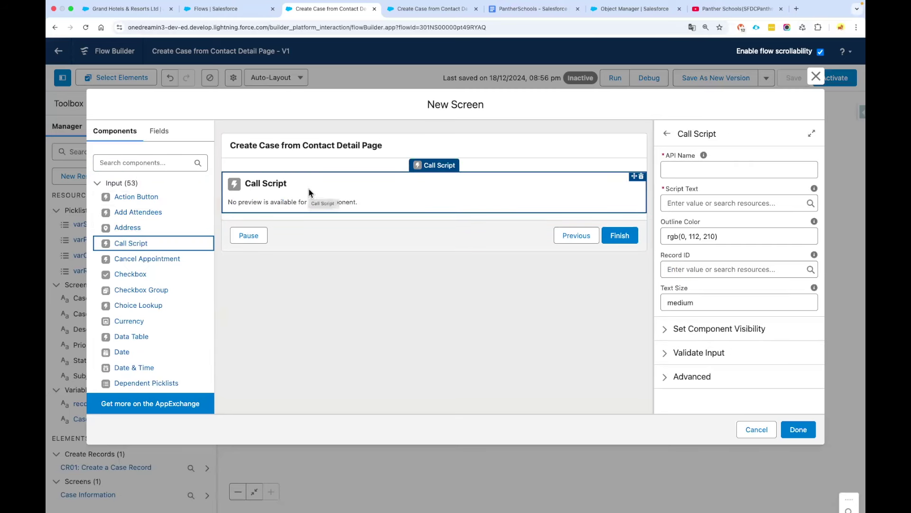
{"action": "left_click", "coordinate": [678, 170]}
{"action": "type", "text": "SuccessMessage"}
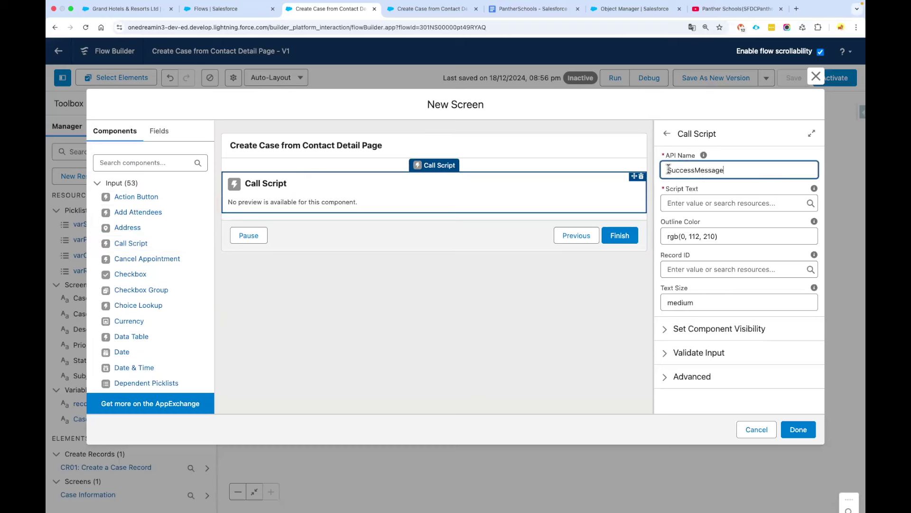
{"action": "left_click", "coordinate": [690, 203]}
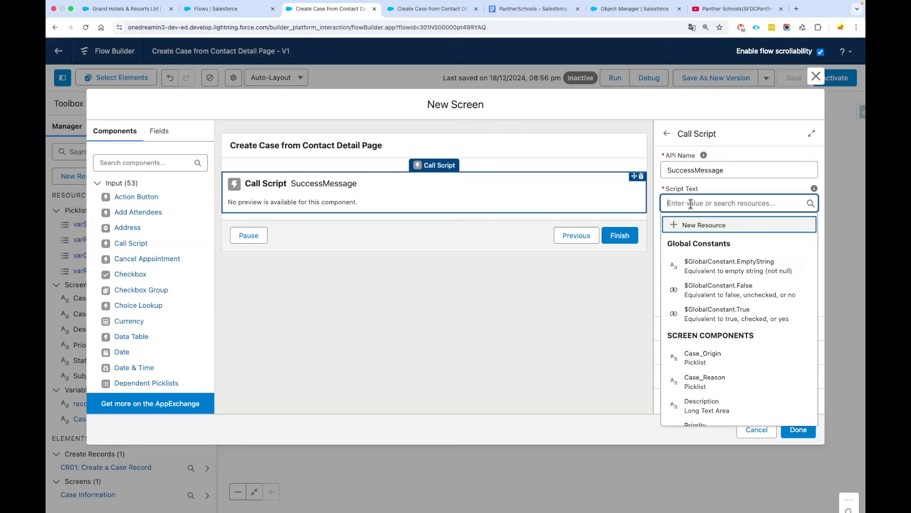
{"action": "type", "text": "The Case we"}
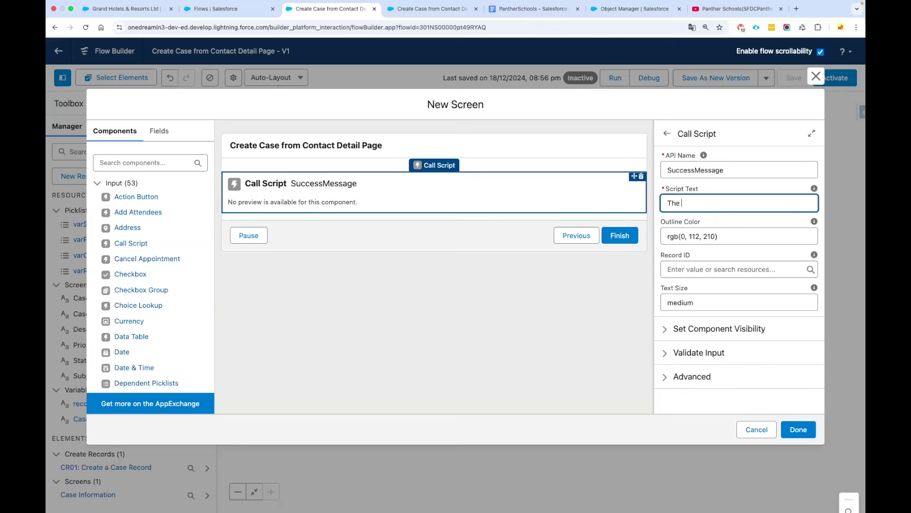
{"action": "key", "text": "BackSpace"}
{"action": "type", "text": "as created successfully!"}
{"action": "left_click", "coordinate": [728, 181]}
Set the Call Script component's outline color to rgb(192, 112, 240).
{"action": "left_click", "coordinate": [730, 234]}
{"action": "left_click", "coordinate": [711, 236]}
{"action": "key", "text": "BackSpace"}
{"action": "type", "text": "4"}
{"action": "key", "text": "Right"}
{"action": "key", "text": "Right"}
{"action": "left_click", "coordinate": [426, 221]}
{"action": "left_click", "coordinate": [688, 238]}
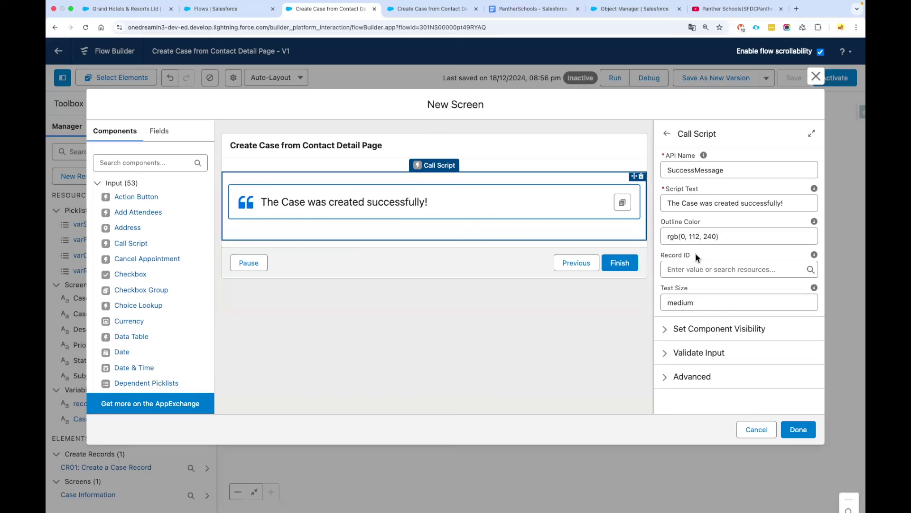
{"action": "key", "text": "BackSpace"}
{"action": "type", "text": "192"}
{"action": "left_click", "coordinate": [719, 221]}
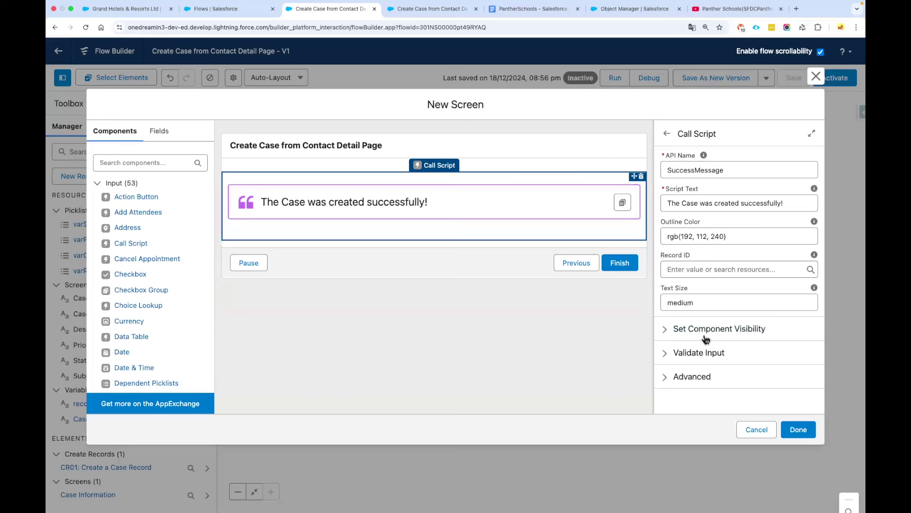
Set the Call Script text size to large, then save the flow with the completed Success Screen.
{"action": "left_click", "coordinate": [706, 303]}
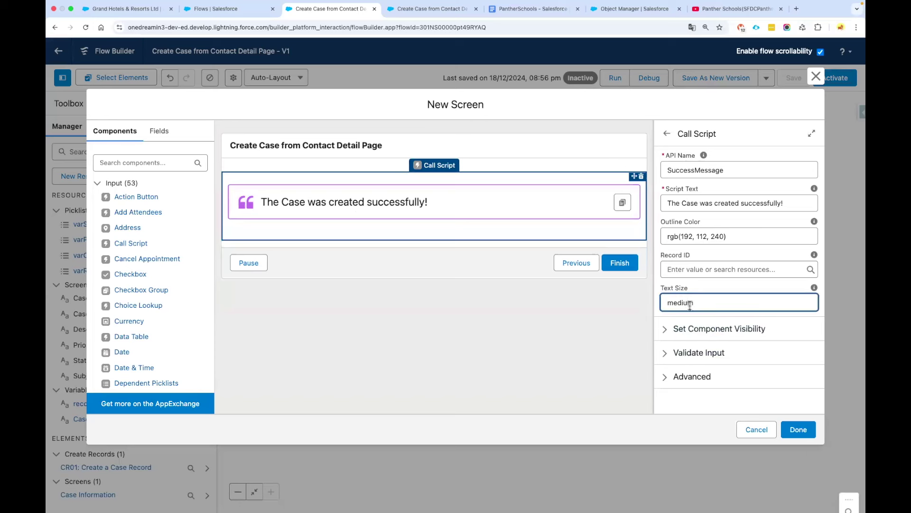
{"action": "mouse_move", "coordinate": [815, 288]}
{"action": "double_click", "coordinate": [687, 294]}
{"action": "type", "text": "large"}
{"action": "left_click", "coordinate": [711, 288]}
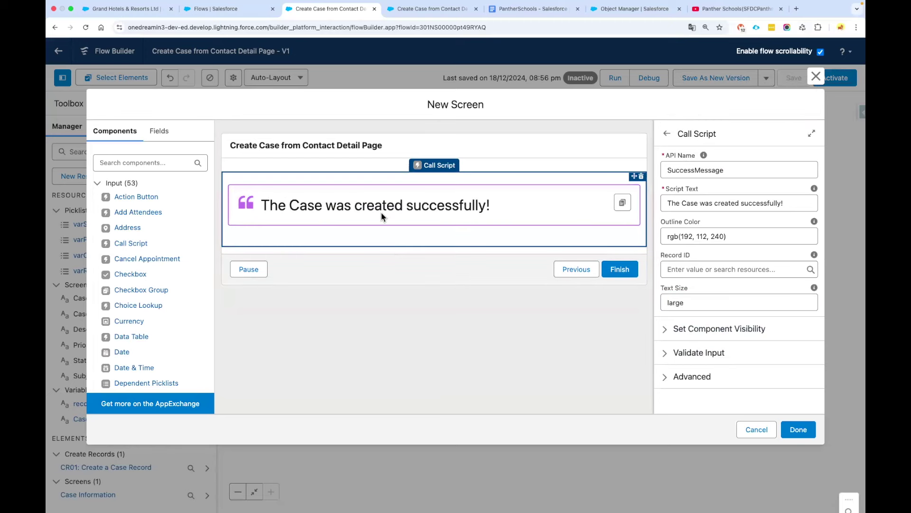
{"action": "left_click", "coordinate": [799, 429]}
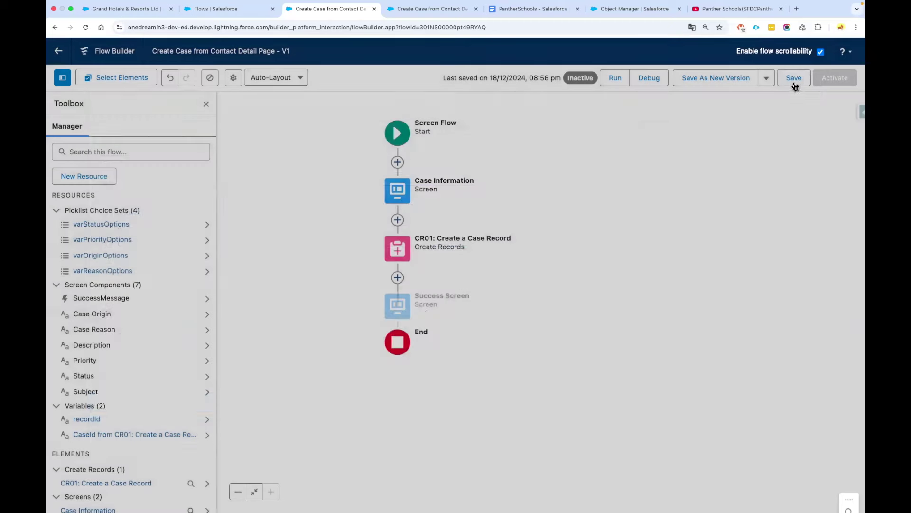
{"action": "left_click", "coordinate": [794, 78]}
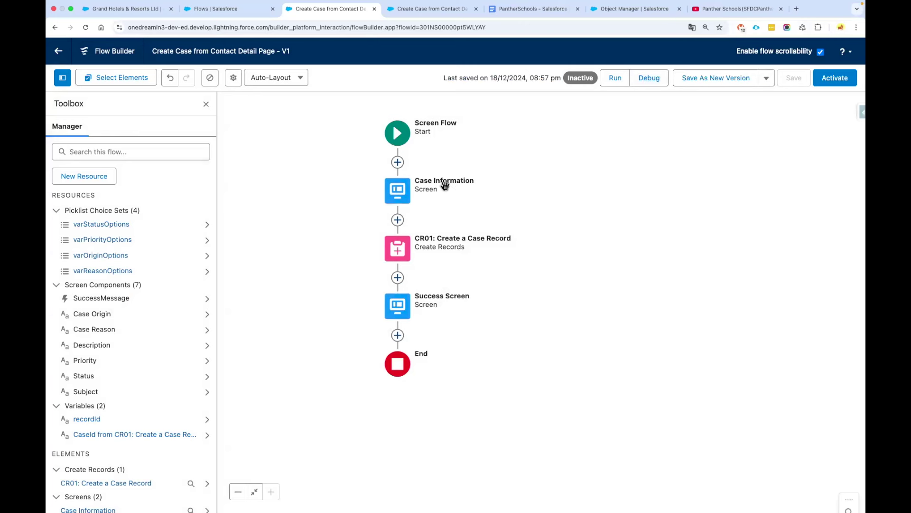
Describe the Case Information screen as "Take the relevant case information for creating the case" and save the flow.
{"action": "left_click", "coordinate": [403, 196]}
{"action": "left_click", "coordinate": [399, 296]}
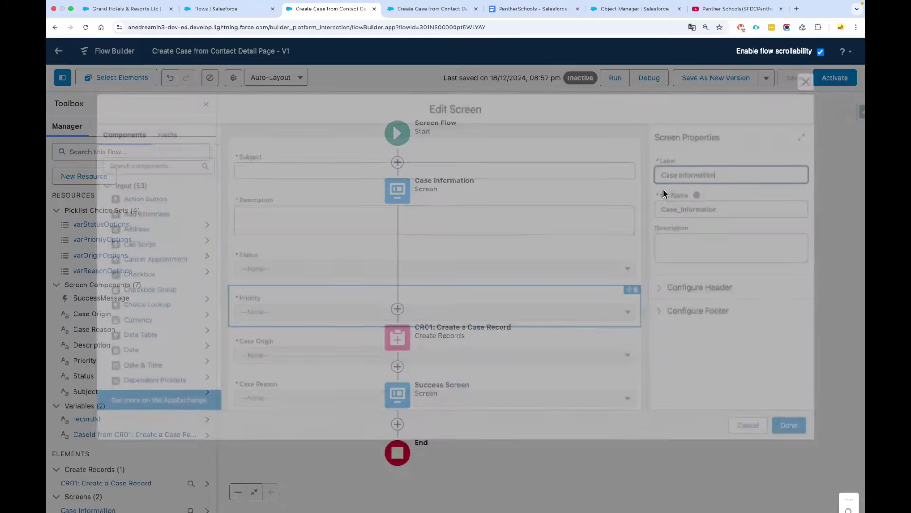
{"action": "left_click", "coordinate": [711, 236]}
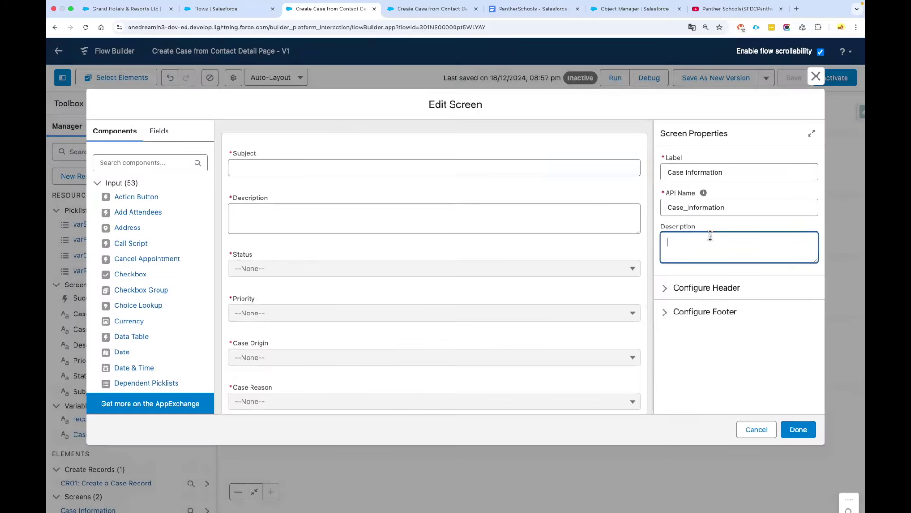
{"action": "type", "text": "The"}
{"action": "type", "text": "ale"}
{"action": "type", "text": " tje"}
{"action": "left_click", "coordinate": [816, 76]}
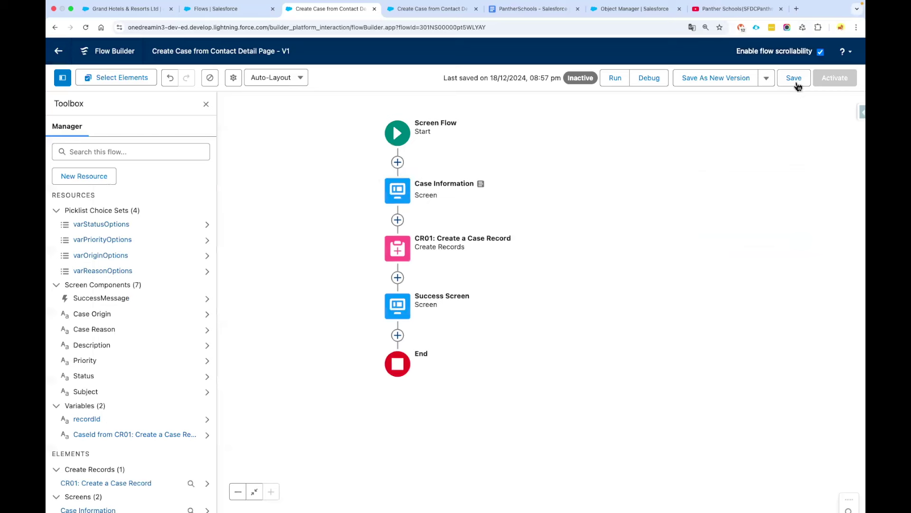
{"action": "left_click", "coordinate": [793, 77]}
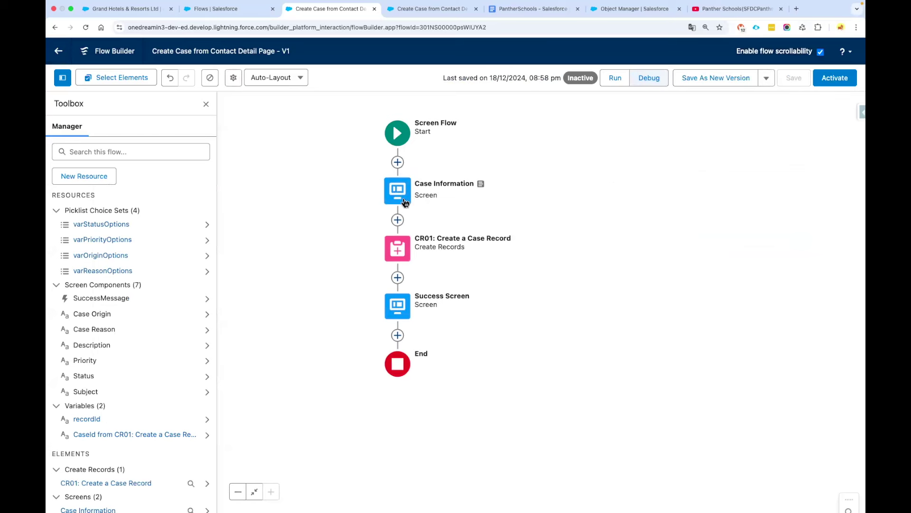
{"action": "mouse_move", "coordinate": [482, 189]}
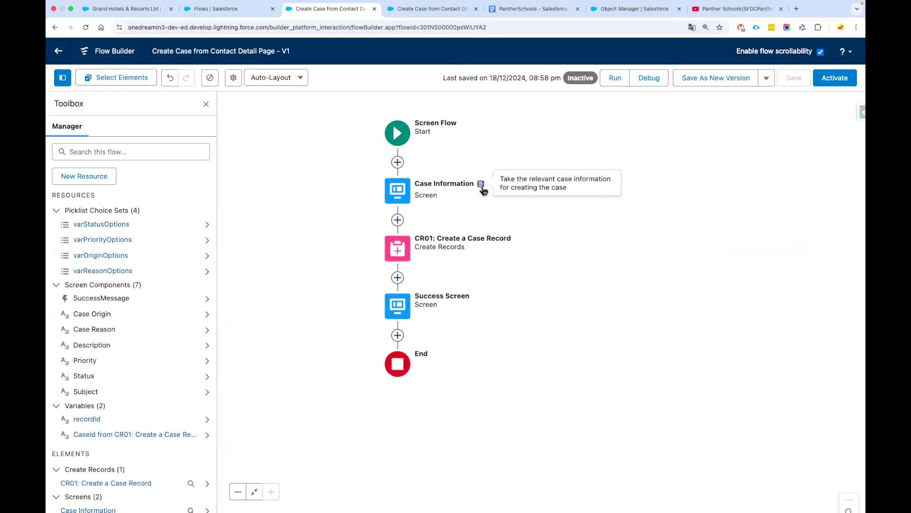
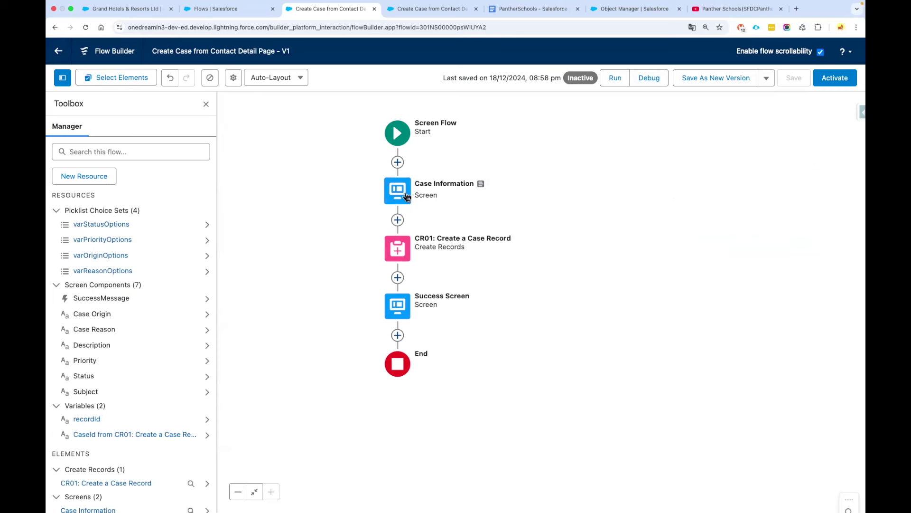
{"action": "scroll", "coordinate": [400, 194], "scroll_direction": "right", "scroll_amount": 1}
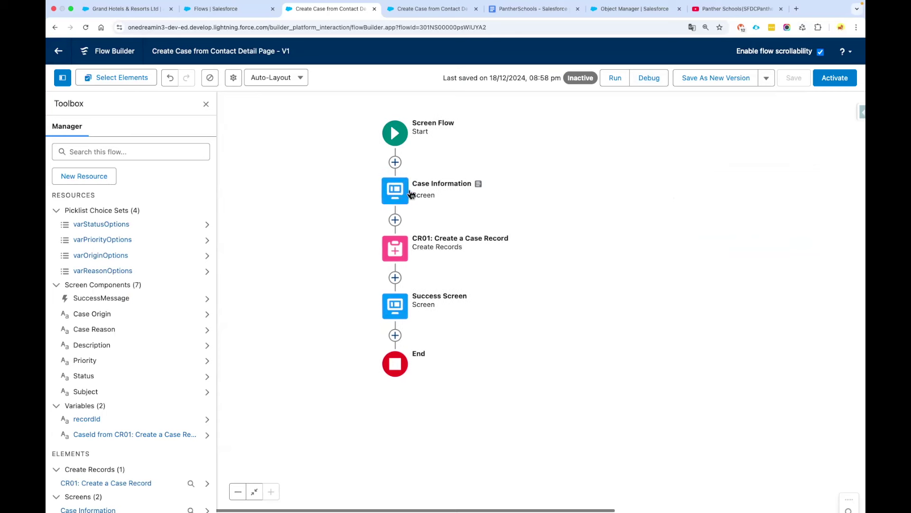
{"action": "left_click", "coordinate": [400, 194]}
{"action": "left_click", "coordinate": [401, 203]}
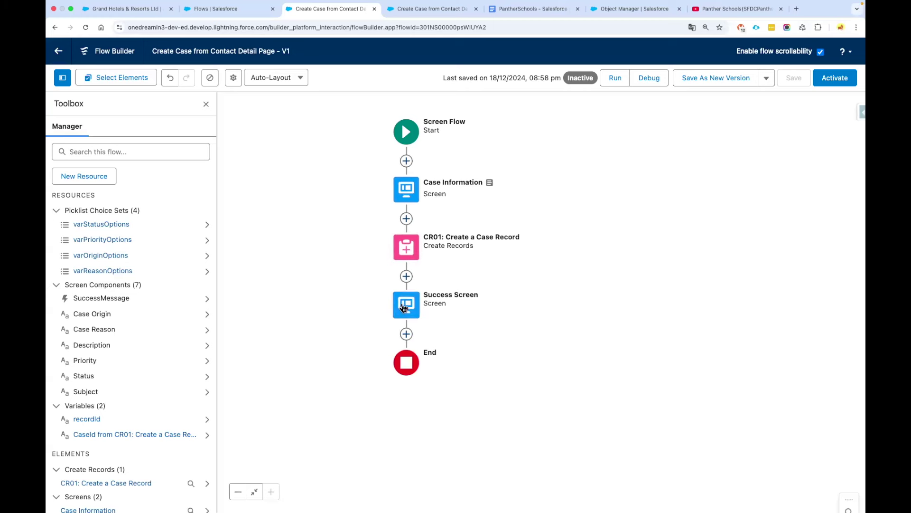
Start debugging the flow and copy the record ID of a Grand Hotels & Resorts Ltd contact from its record page.
{"action": "left_click", "coordinate": [650, 78]}
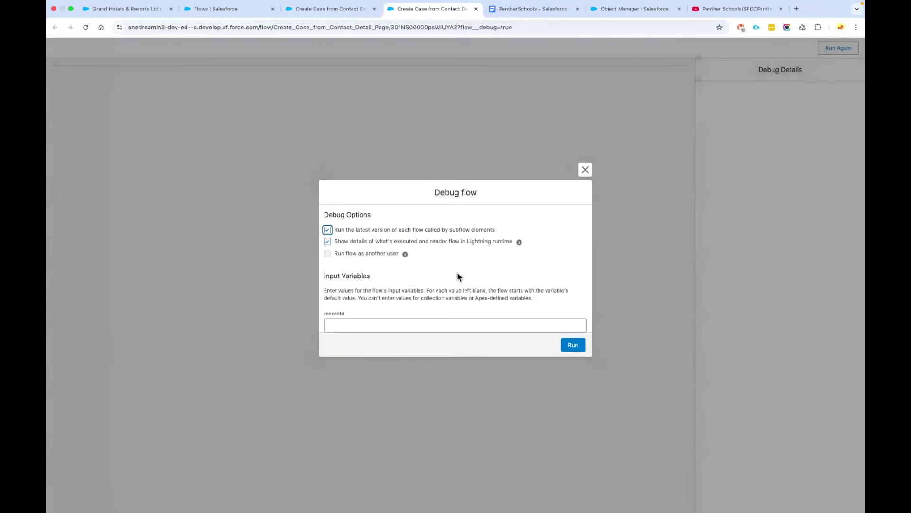
{"action": "left_click_drag", "start_coordinate": [324, 277], "coordinate": [399, 275]}
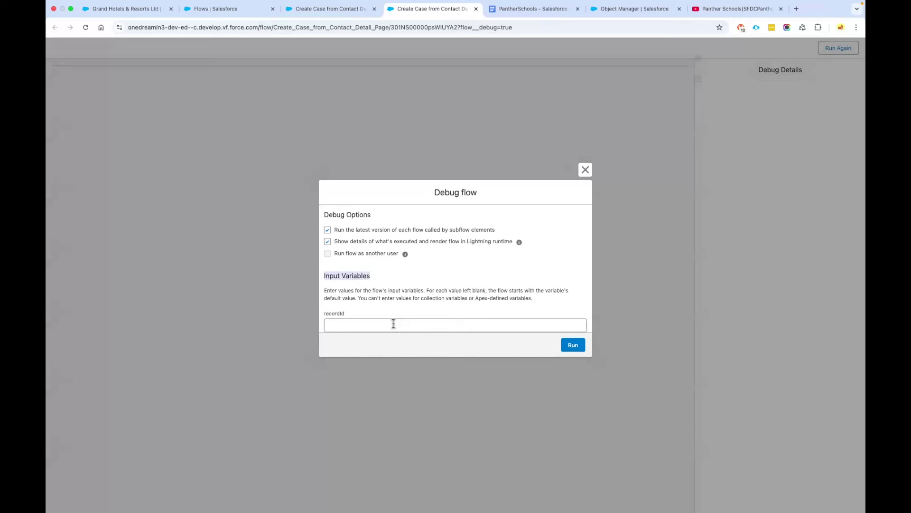
{"action": "left_click", "coordinate": [365, 324]}
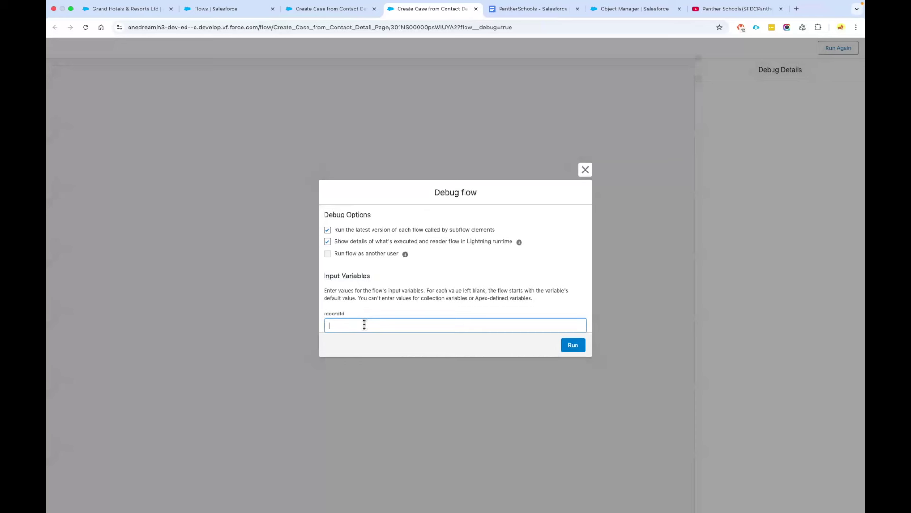
{"action": "left_click", "coordinate": [123, 16]}
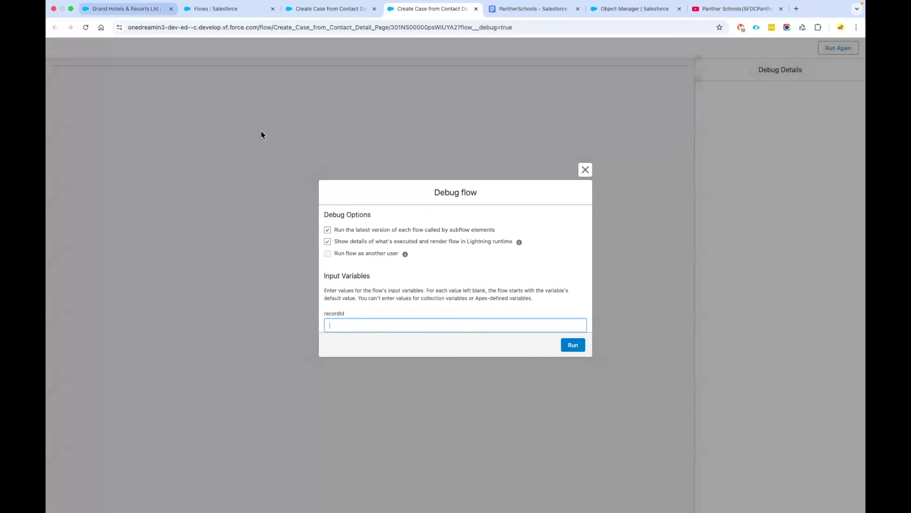
{"action": "left_click", "coordinate": [103, 290]}
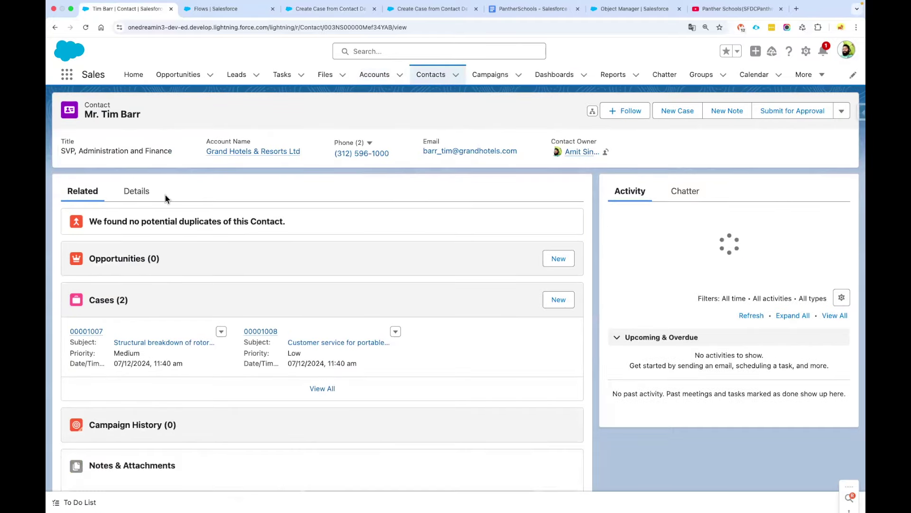
{"action": "left_click", "coordinate": [349, 27]}
{"action": "double_click", "coordinate": [369, 28]}
{"action": "key", "text": "super+c"}
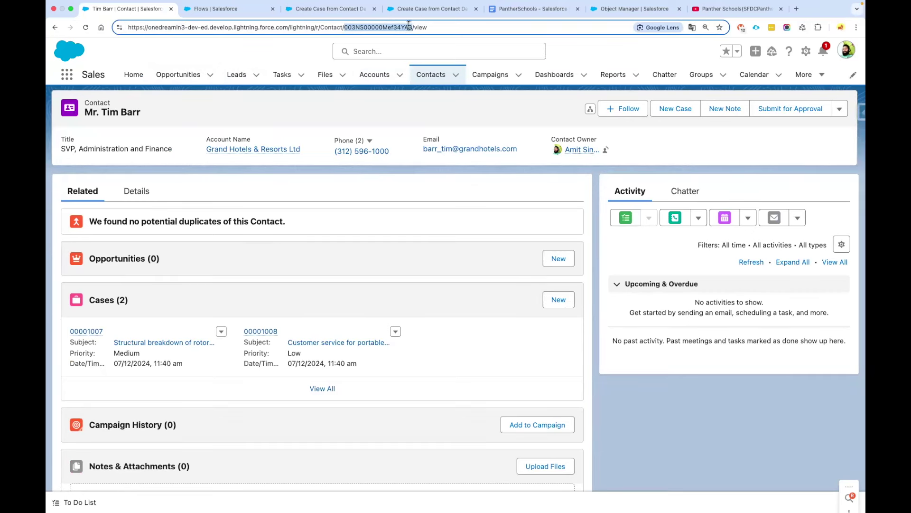
Enter the copied contact record ID as the recordId input variable and run the debug session.
{"action": "left_click", "coordinate": [418, 13]}
{"action": "left_click", "coordinate": [361, 323]}
{"action": "key", "text": "super+v"}
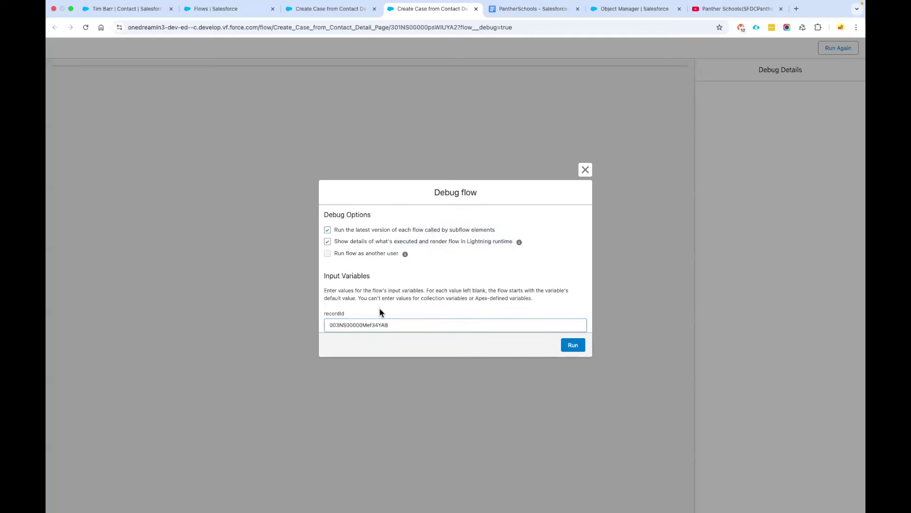
{"action": "left_click_drag", "start_coordinate": [400, 324], "coordinate": [326, 324]}
{"action": "left_click", "coordinate": [573, 346]}
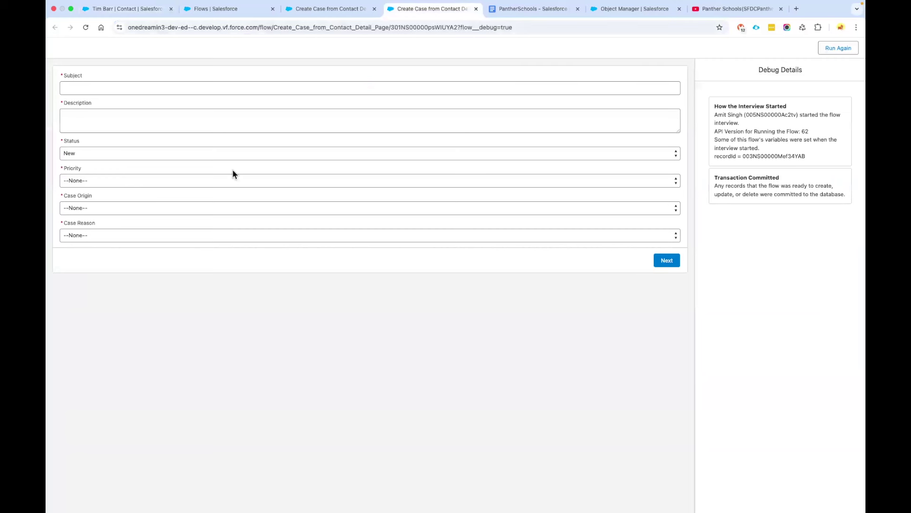
Enter the case subject "Generator Not Working" and the description "Too much heat".
{"action": "left_click", "coordinate": [119, 88]}
{"action": "type", "text": "Generator Not Workling"}
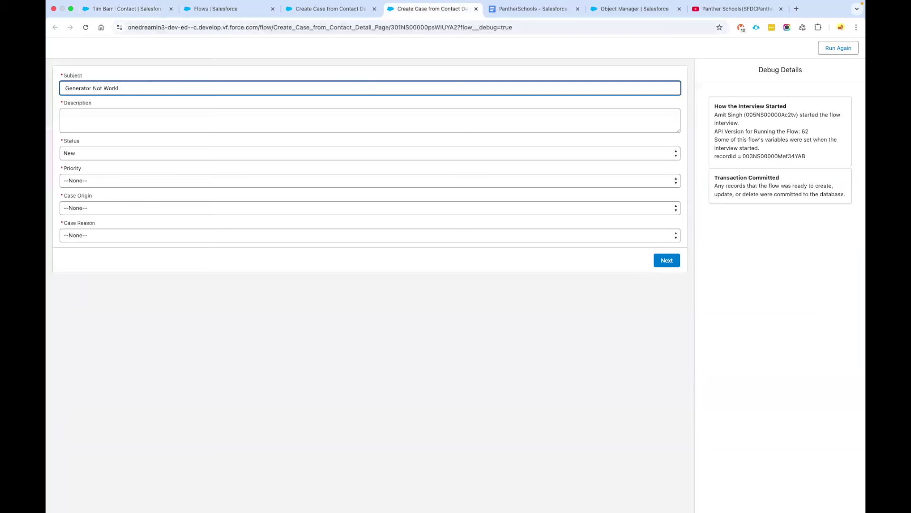
{"action": "key", "text": "Tab"}
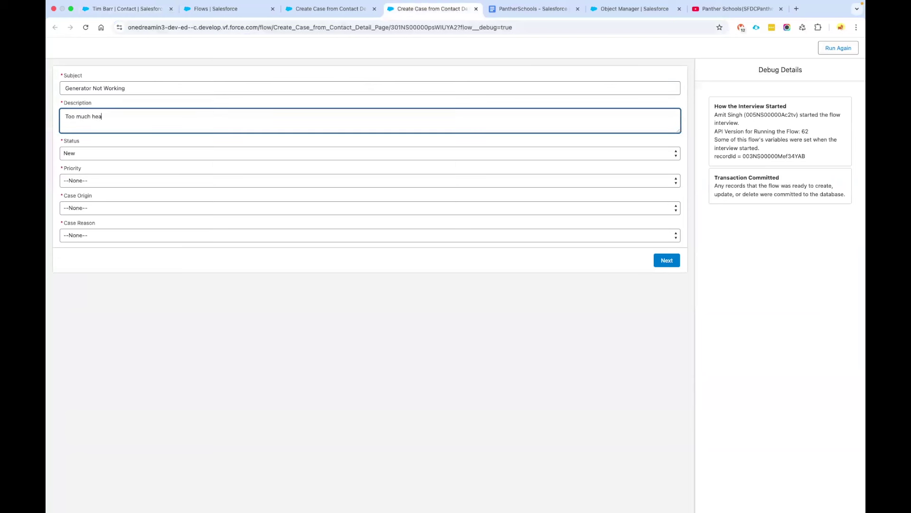
Set the priority to High, case origin to Phone and case reason to Equipment Complexity, and submit the case information screen.
{"action": "left_click", "coordinate": [117, 180]}
{"action": "left_click", "coordinate": [109, 199]}
{"action": "left_click", "coordinate": [108, 207]}
{"action": "left_click", "coordinate": [108, 221]}
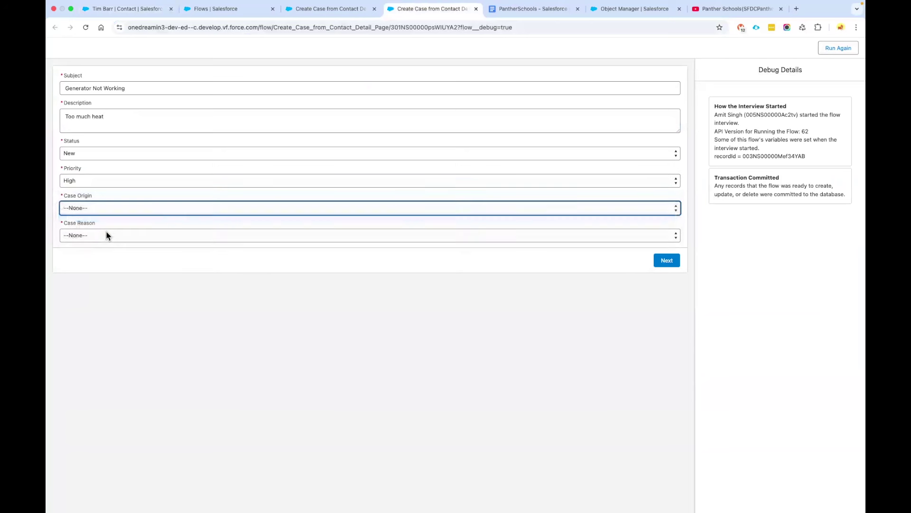
{"action": "left_click", "coordinate": [106, 234]}
{"action": "left_click", "coordinate": [115, 256]}
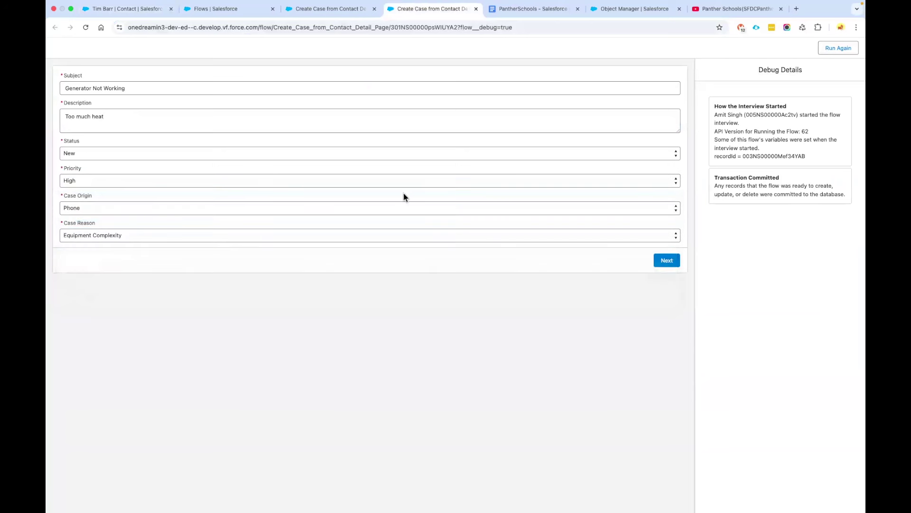
{"action": "left_click", "coordinate": [671, 262]}
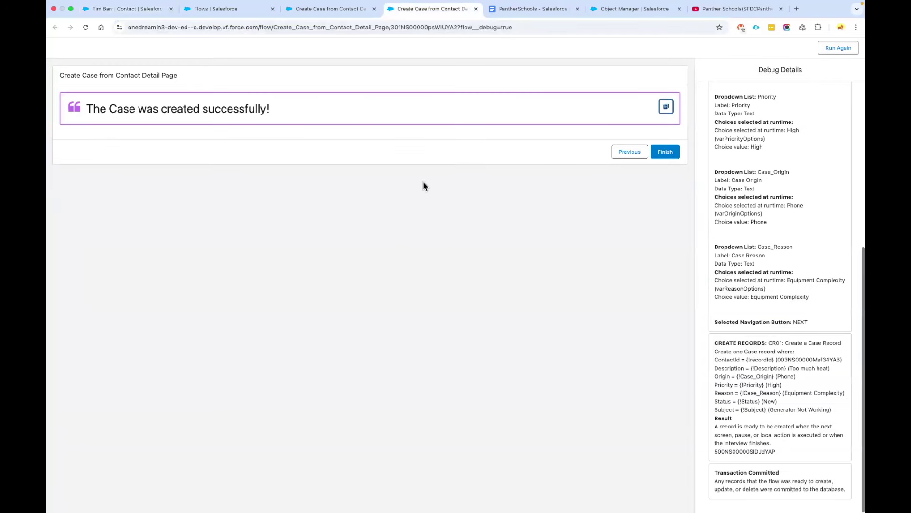
Examine the success message and the flow heading shown on the final screen.
{"action": "left_click_drag", "start_coordinate": [92, 107], "coordinate": [280, 115]}
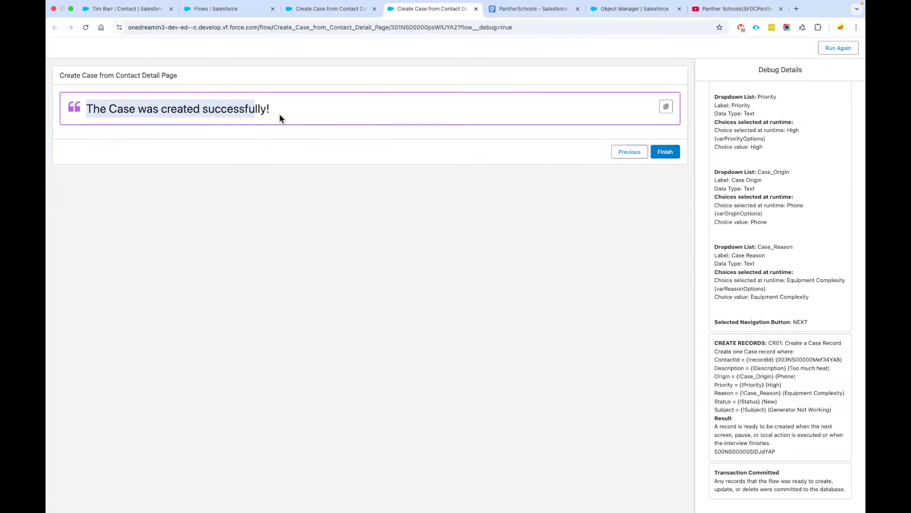
{"action": "left_click_drag", "start_coordinate": [61, 75], "coordinate": [119, 74]}
{"action": "left_click", "coordinate": [111, 75]}
{"action": "triple_click", "coordinate": [111, 76]}
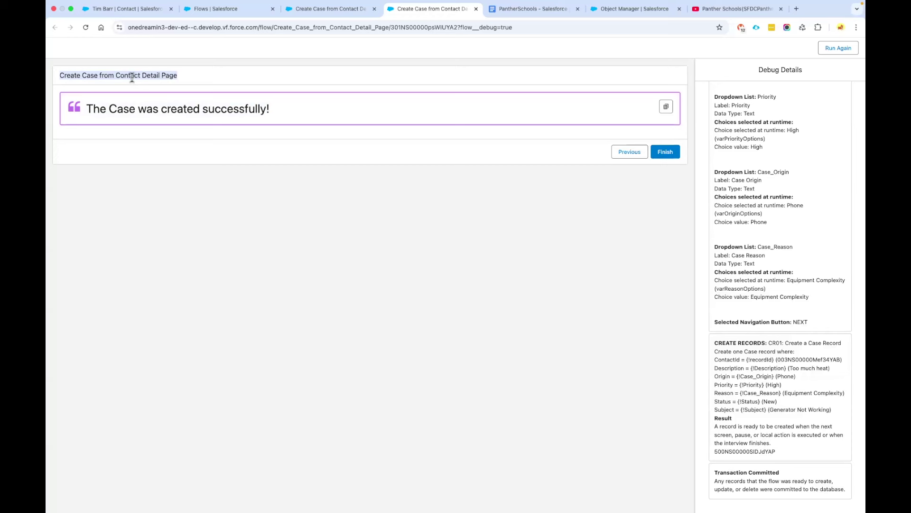
{"action": "triple_click", "coordinate": [132, 77]}
{"action": "left_click", "coordinate": [216, 76]}
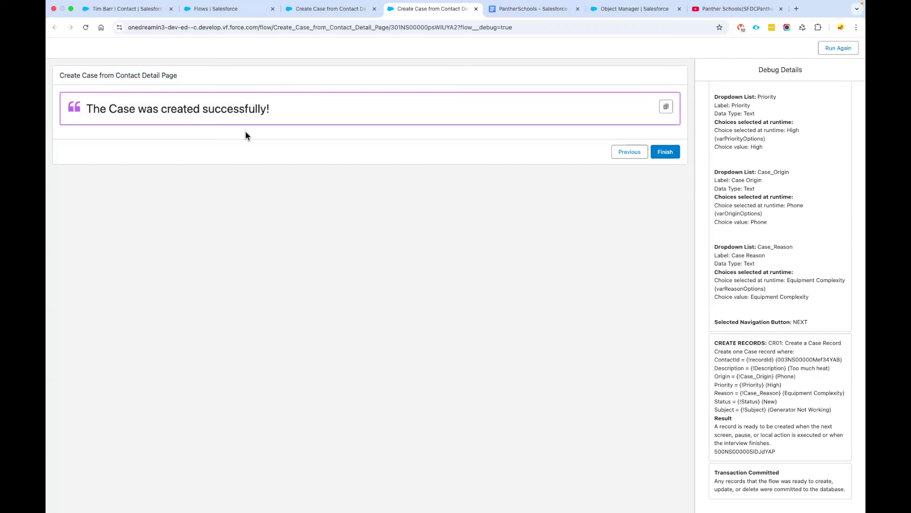
{"action": "left_click_drag", "start_coordinate": [87, 109], "coordinate": [244, 106]}
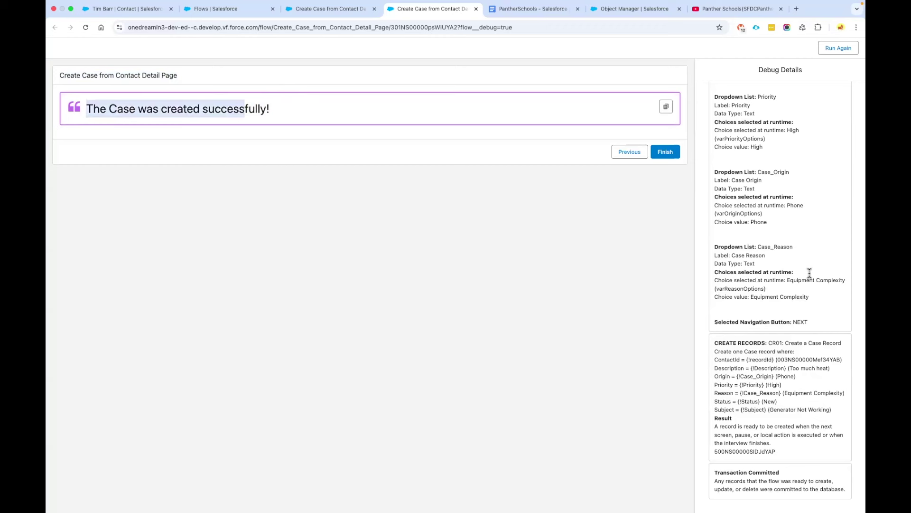
Open the newly created case using its record ID from the debug details and review its contact, account and other details.
{"action": "left_click_drag", "start_coordinate": [716, 351], "coordinate": [760, 449]}
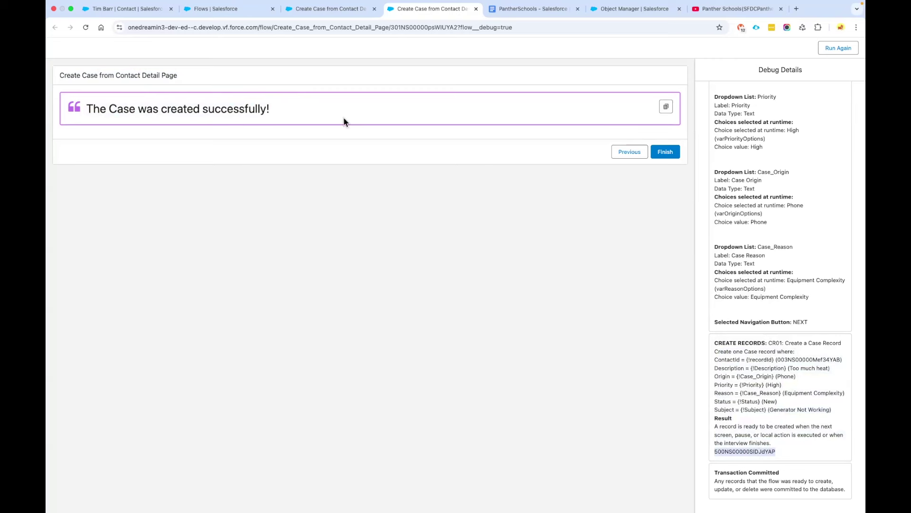
{"action": "left_click", "coordinate": [136, 10]}
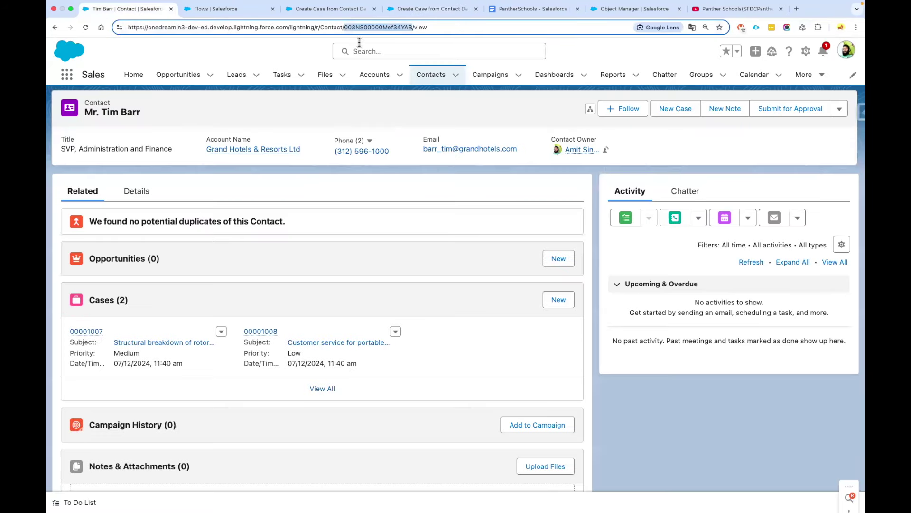
{"action": "type", "text": "500NS00000SIDJdYAP"}
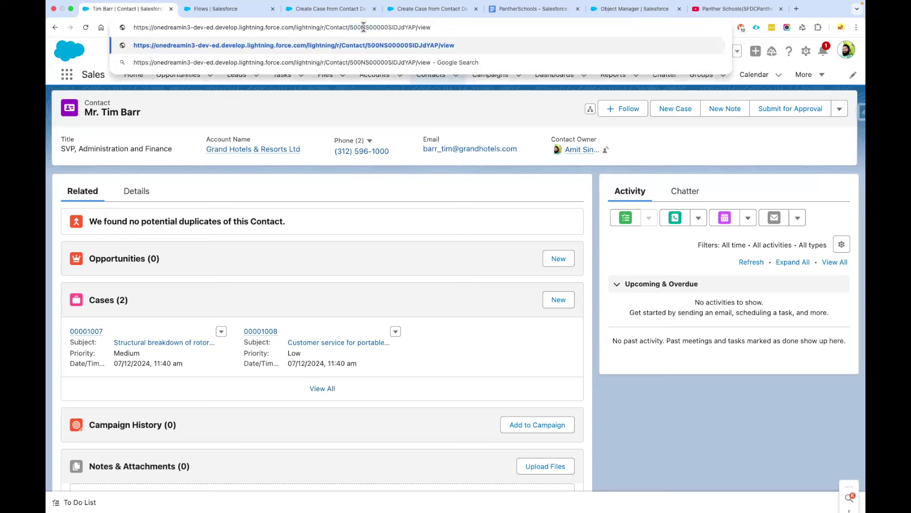
{"action": "key", "text": "Return"}
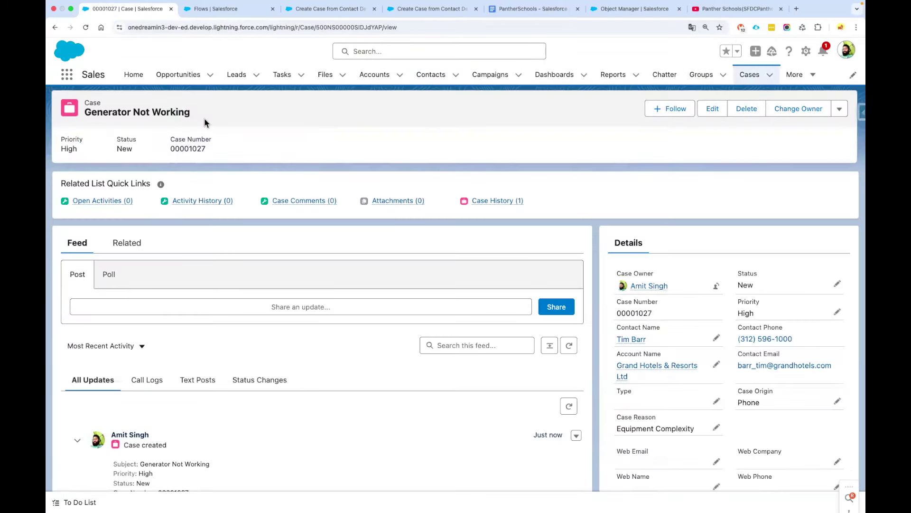
{"action": "scroll", "coordinate": [678, 318], "scroll_direction": "down", "scroll_amount": 1}
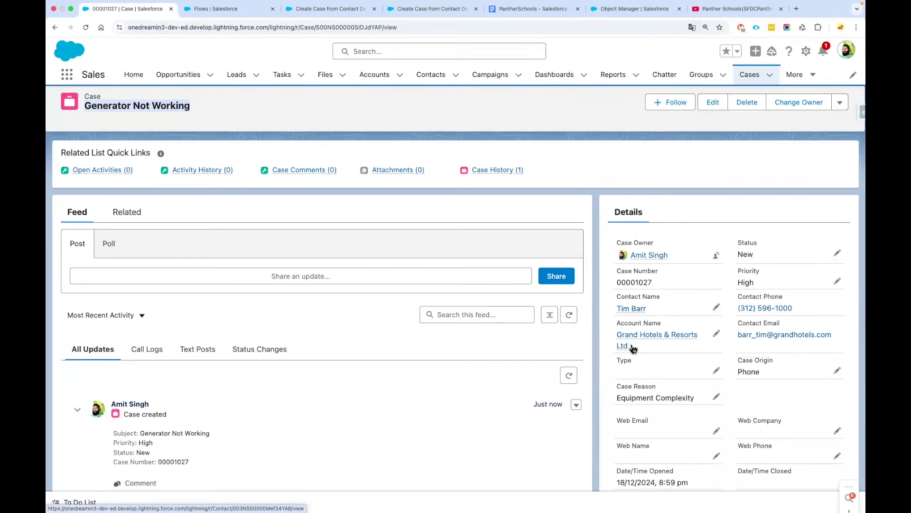
{"action": "mouse_move", "coordinate": [632, 345]}
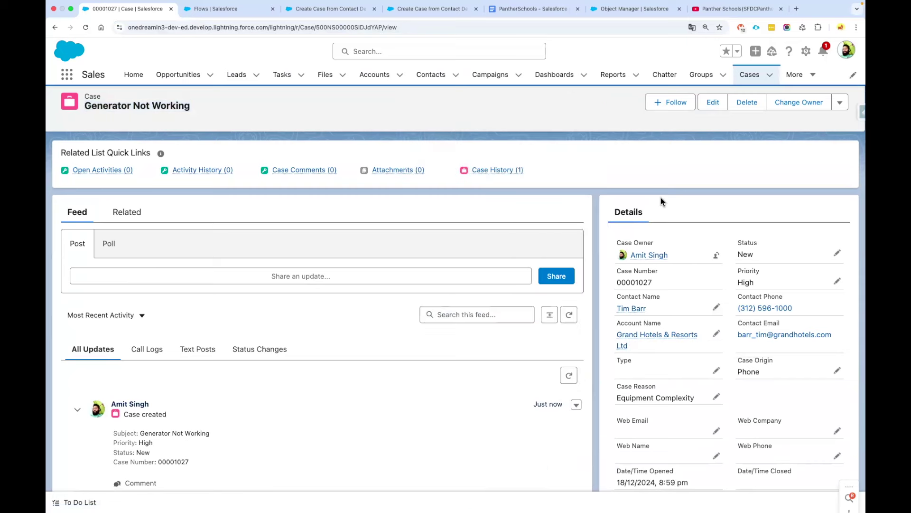
{"action": "scroll", "coordinate": [568, 196], "scroll_direction": "down", "scroll_amount": 1}
{"action": "scroll", "coordinate": [475, 237], "scroll_direction": "up", "scroll_amount": 3}
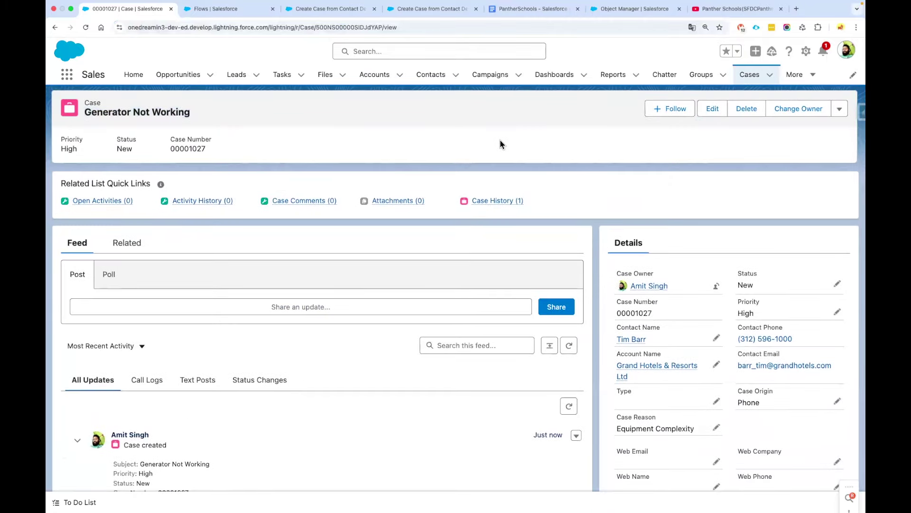
Delete the "Generator Not Working" test case and dismiss the notification.
{"action": "left_click", "coordinate": [746, 108]}
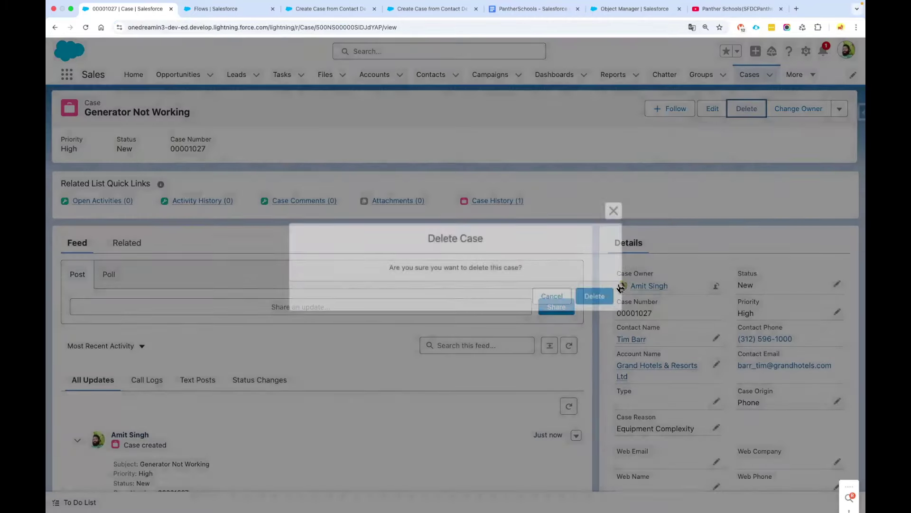
{"action": "left_click", "coordinate": [595, 295]}
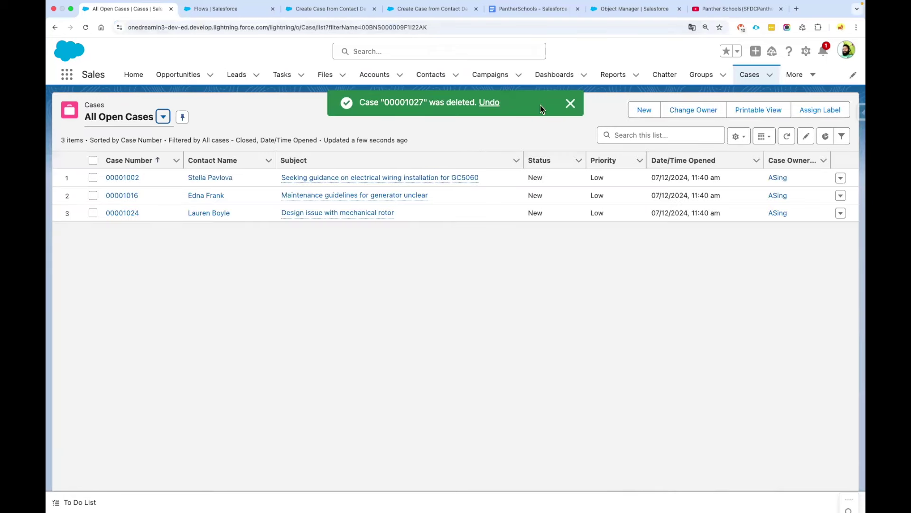
{"action": "left_click", "coordinate": [571, 103]}
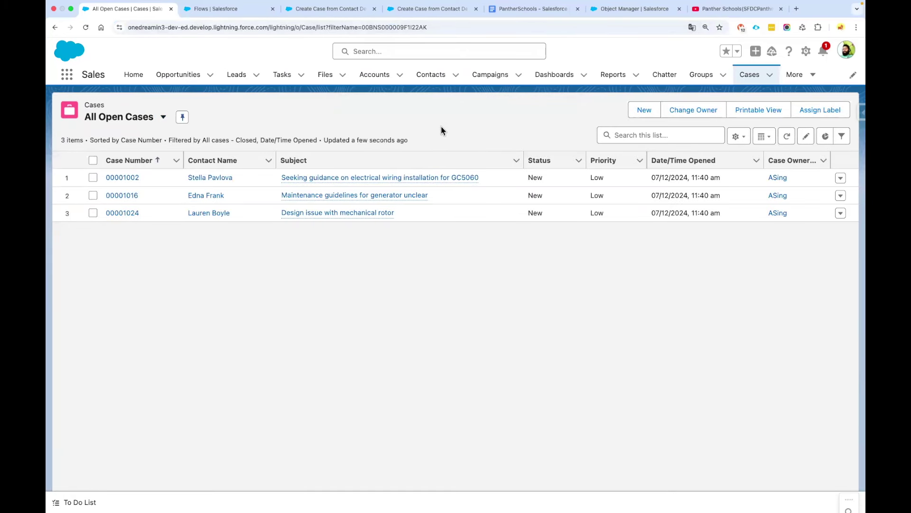
Return to the Create Case from Contact Detail Page flow in Flow Builder to review its elements.
{"action": "left_click", "coordinate": [428, 9]}
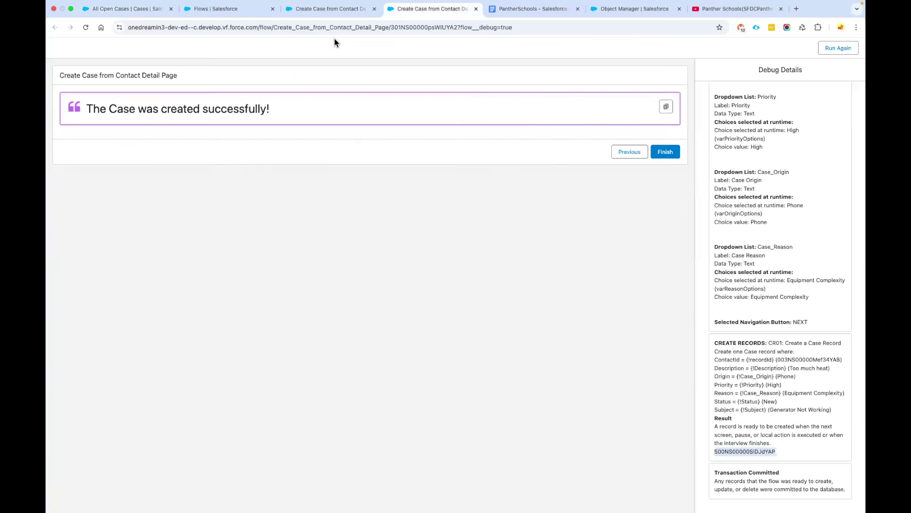
{"action": "left_click", "coordinate": [332, 9]}
{"action": "left_click", "coordinate": [343, 205]}
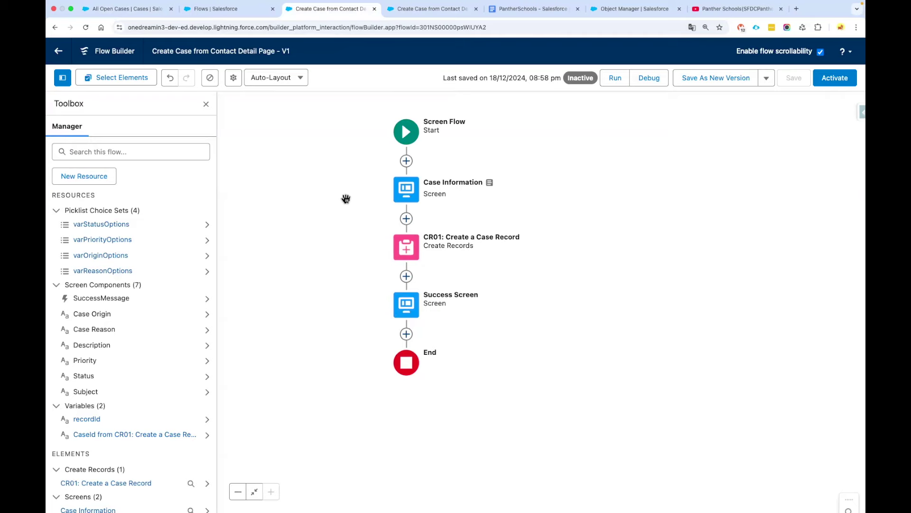
Find the Case object in Object Manager and open its validation rules.
{"action": "left_click", "coordinate": [227, 13]}
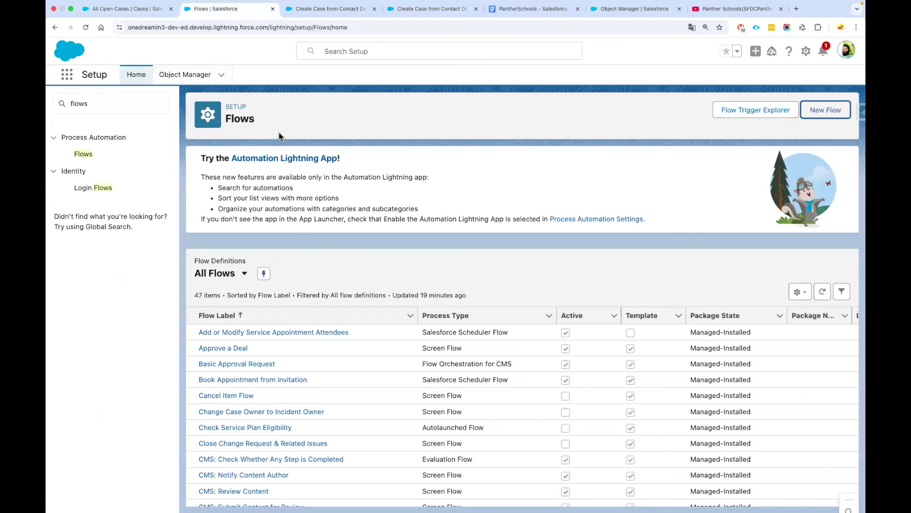
{"action": "left_click", "coordinate": [188, 82]}
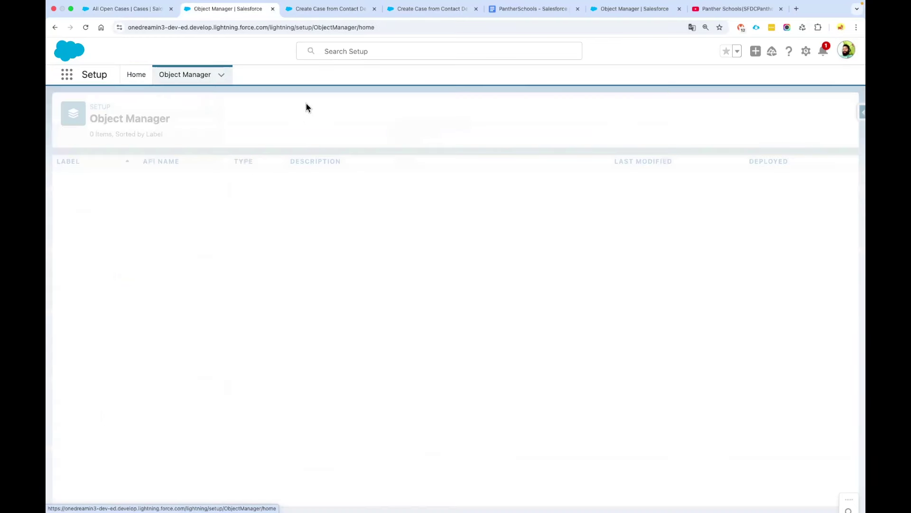
{"action": "left_click", "coordinate": [657, 108]}
{"action": "type", "text": "Case"}
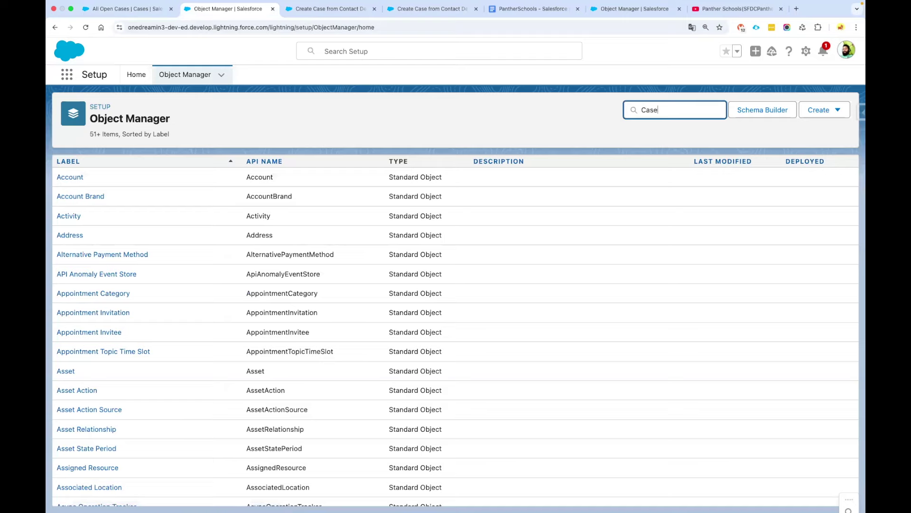
{"action": "left_click", "coordinate": [62, 178]}
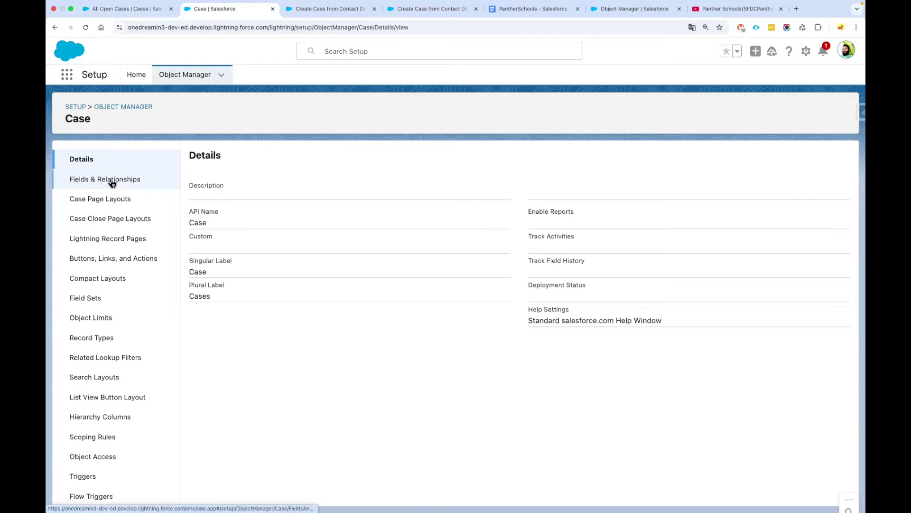
{"action": "scroll", "coordinate": [124, 327], "scroll_direction": "down", "scroll_amount": 2}
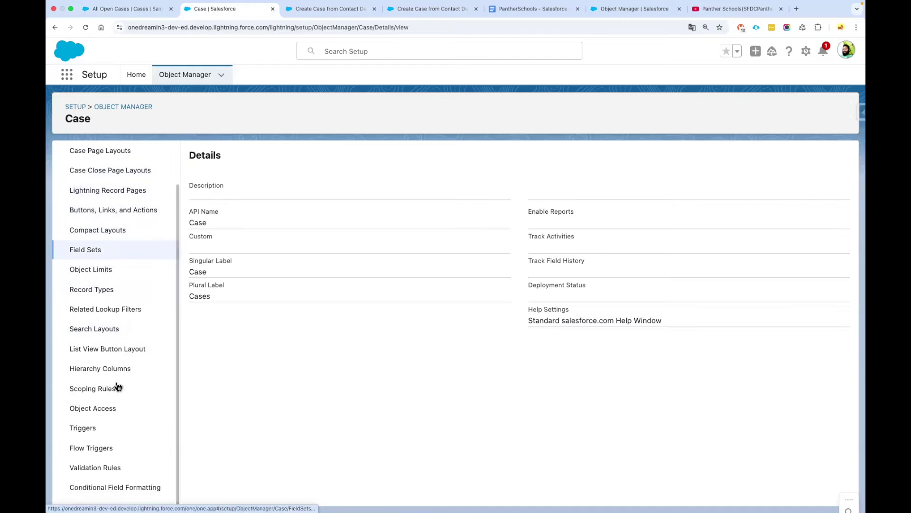
{"action": "left_click", "coordinate": [104, 469]}
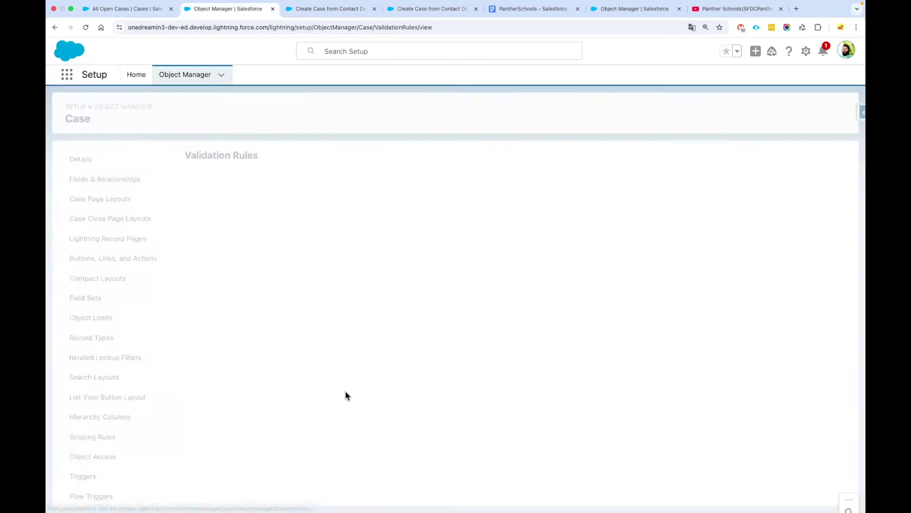
Create a Case validation rule named Case_Can_not_be_created with the error condition formula true and check its syntax.
{"action": "left_click", "coordinate": [838, 159]}
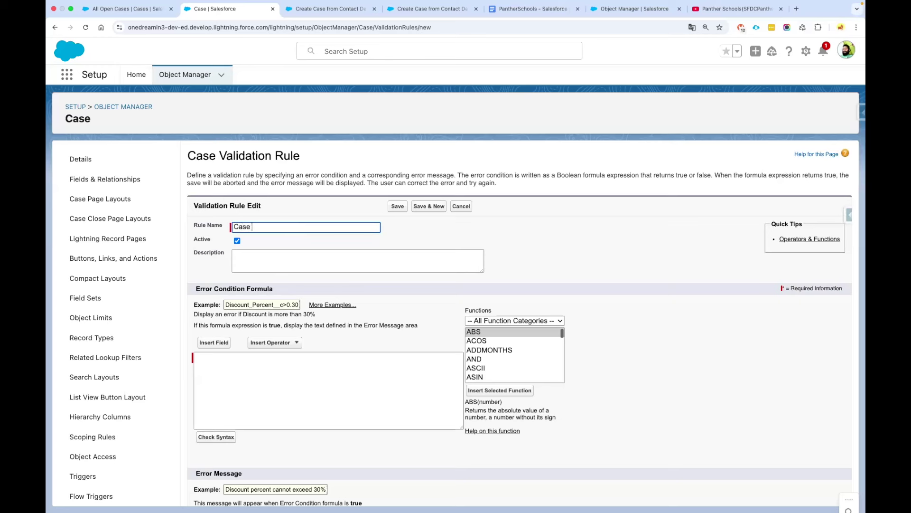
{"action": "type", "text": "Case Can not"}
{"action": "type", "text": "b"}
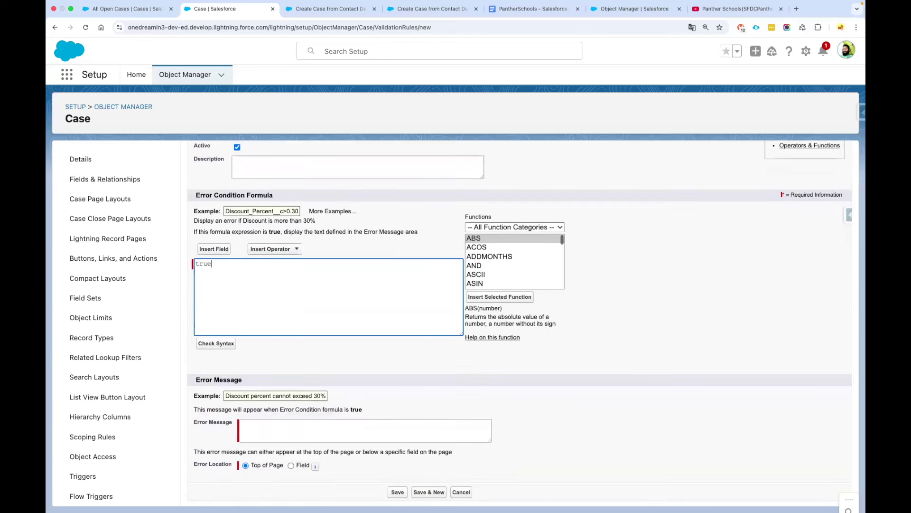
{"action": "left_click_drag", "start_coordinate": [219, 262], "coordinate": [176, 264]}
{"action": "left_click", "coordinate": [215, 343]}
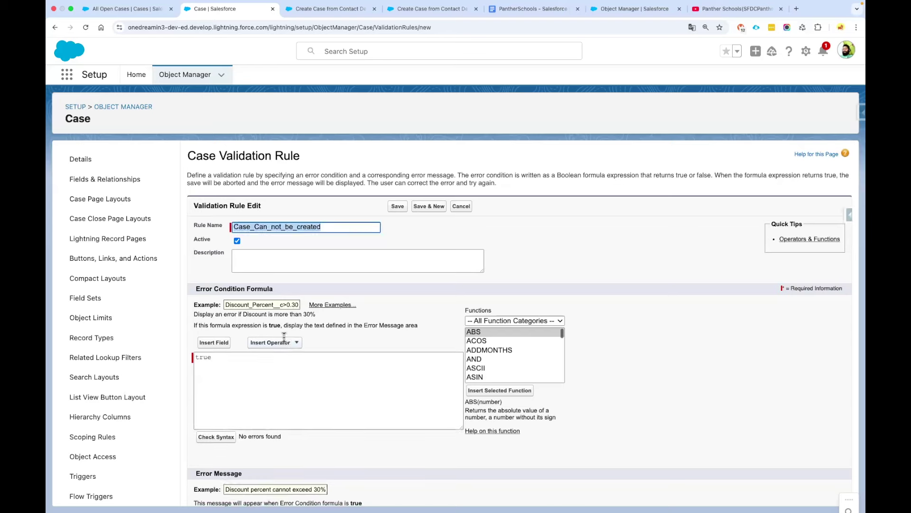
Set the rule's error message to "Case Can not be created" and save the validation rule.
{"action": "left_click", "coordinate": [284, 437]}
{"action": "type", "text": "Case Can not be created"}
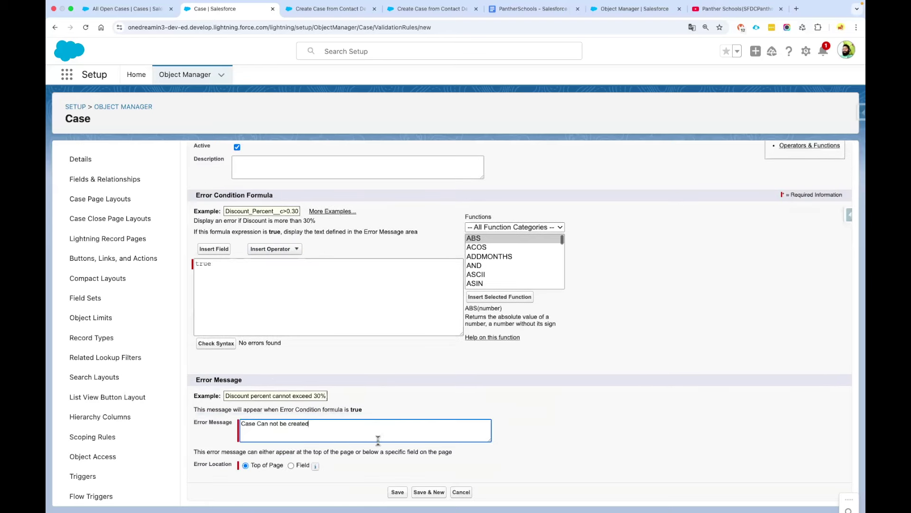
{"action": "left_click", "coordinate": [398, 492]}
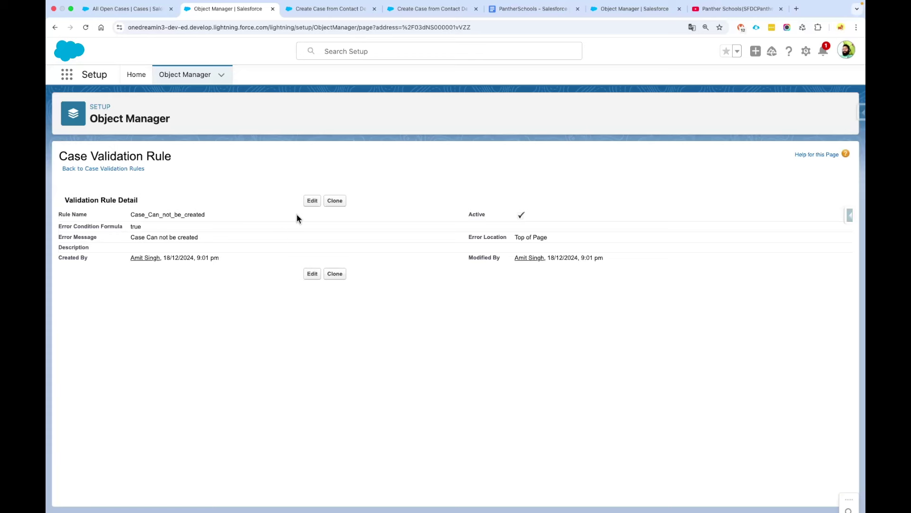
Open the contact record and copy its record ID from the page address.
{"action": "left_click", "coordinate": [127, 14]}
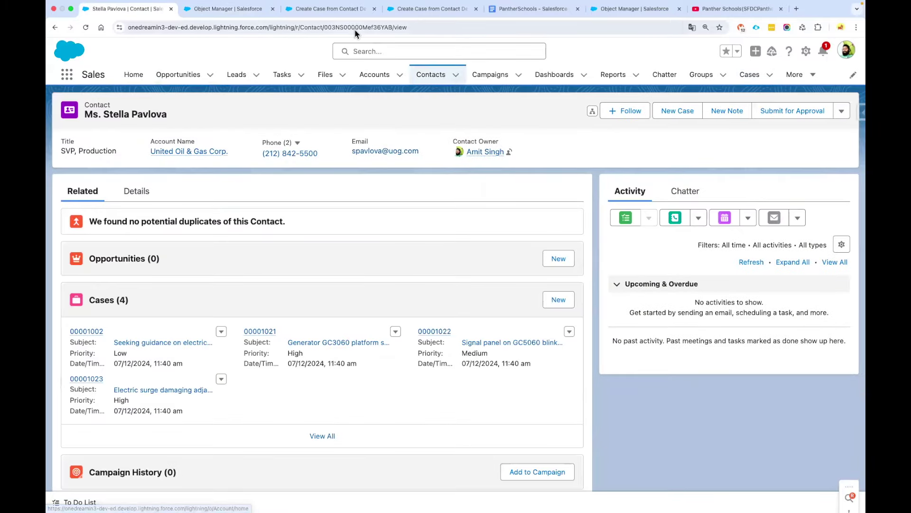
{"action": "double_click", "coordinate": [378, 27]}
{"action": "key", "text": "super+c"}
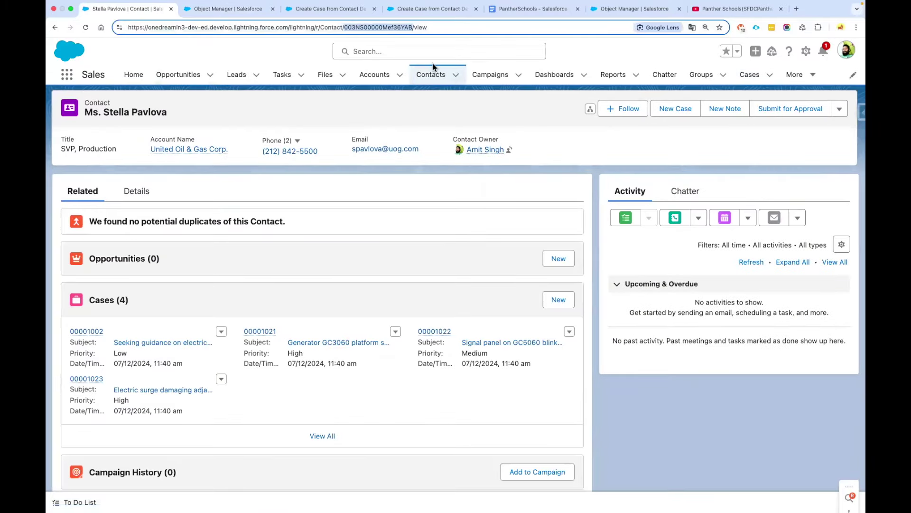
Close the old debug session and start a new debug run of the flow with the copied contact ID as recordId.
{"action": "left_click", "coordinate": [416, 16]}
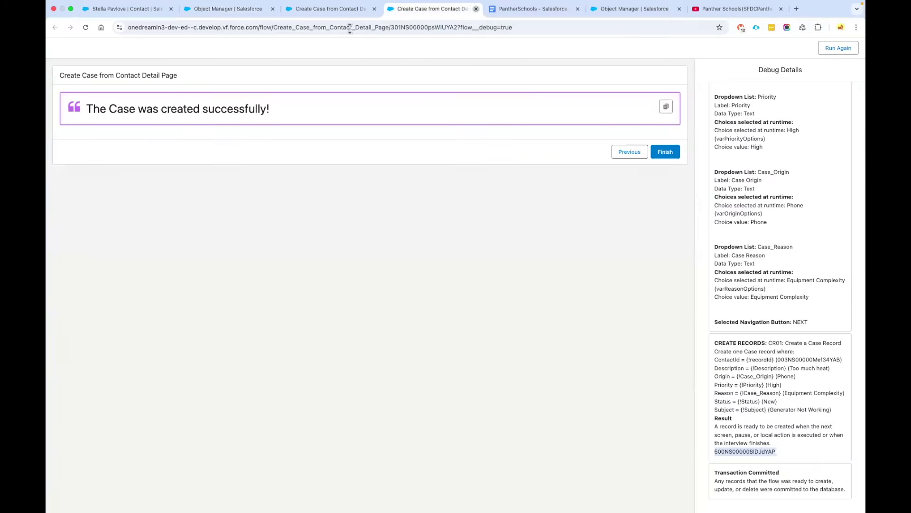
{"action": "key", "text": "super+w"}
{"action": "key", "text": "ctrl+shift+Tab"}
{"action": "left_click", "coordinate": [640, 78]}
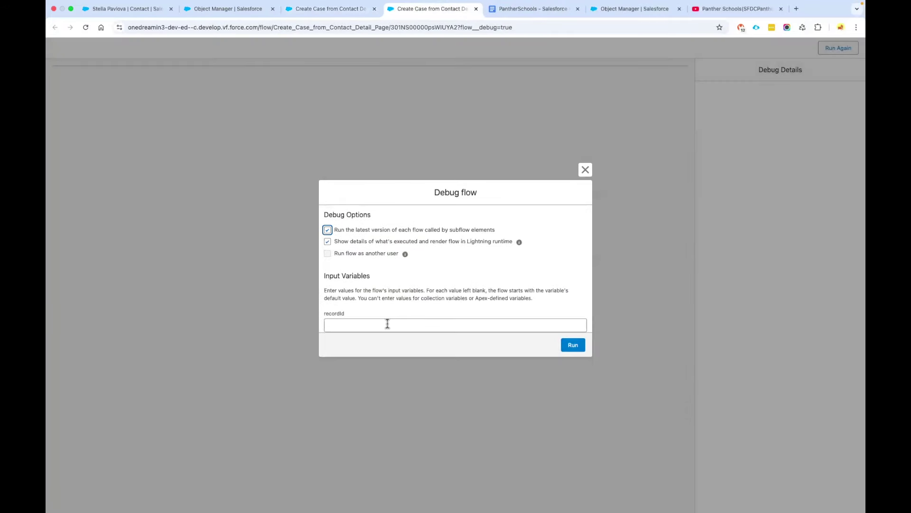
{"action": "left_click", "coordinate": [389, 323]}
{"action": "key", "text": "super+v"}
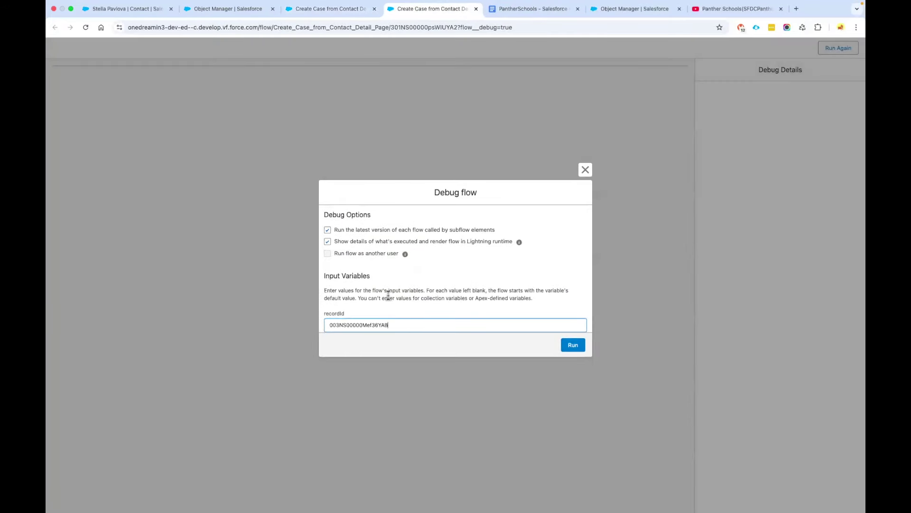
{"action": "left_click", "coordinate": [573, 345]}
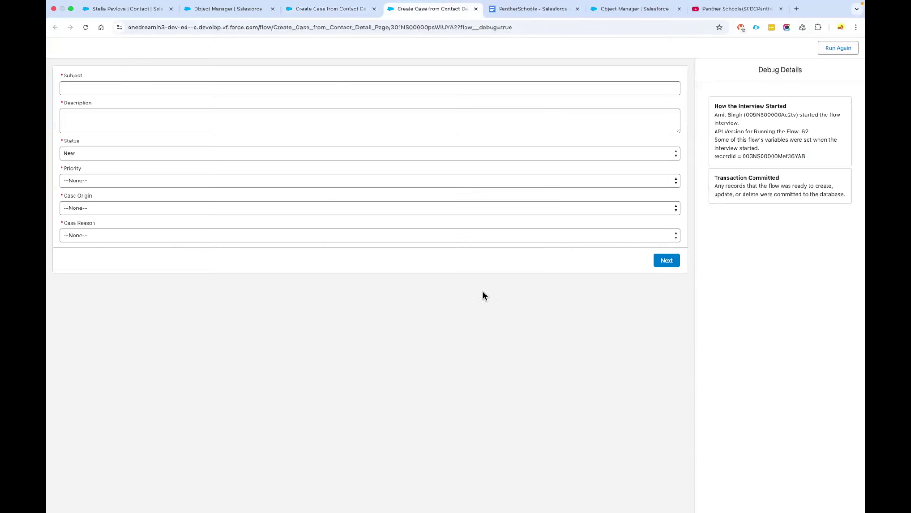
Fill the case Subject and Description with the copied contact record ID.
{"action": "left_click", "coordinate": [124, 88]}
{"action": "key", "text": "super+v"}
{"action": "left_click", "coordinate": [122, 115]}
{"action": "key", "text": "super+v"}
Set Status to Working, Priority to Low, Case Origin to Phone and Case Reason to Installation, and submit the case screen.
{"action": "left_click", "coordinate": [121, 155]}
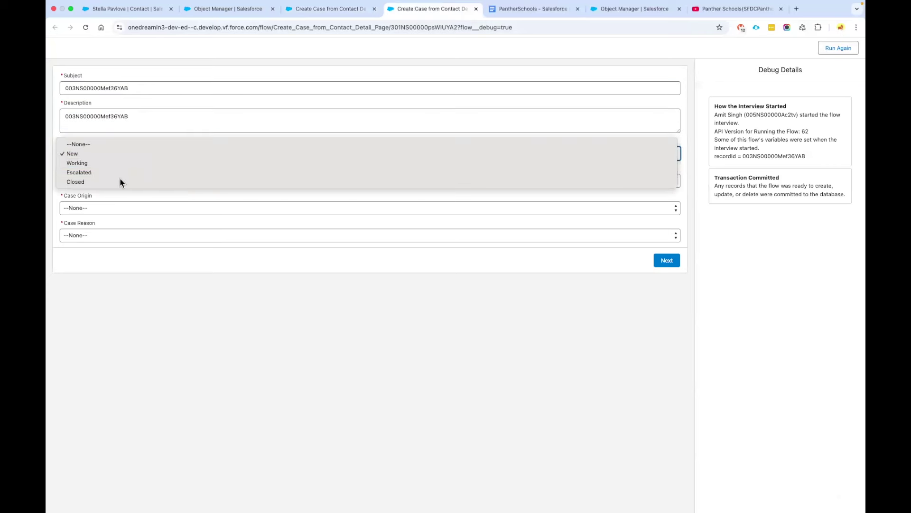
{"action": "left_click", "coordinate": [77, 163]}
{"action": "left_click", "coordinate": [118, 180]}
{"action": "left_click", "coordinate": [122, 210]}
{"action": "left_click", "coordinate": [114, 209]}
{"action": "left_click", "coordinate": [115, 220]}
{"action": "left_click", "coordinate": [116, 235]}
{"action": "left_click", "coordinate": [121, 245]}
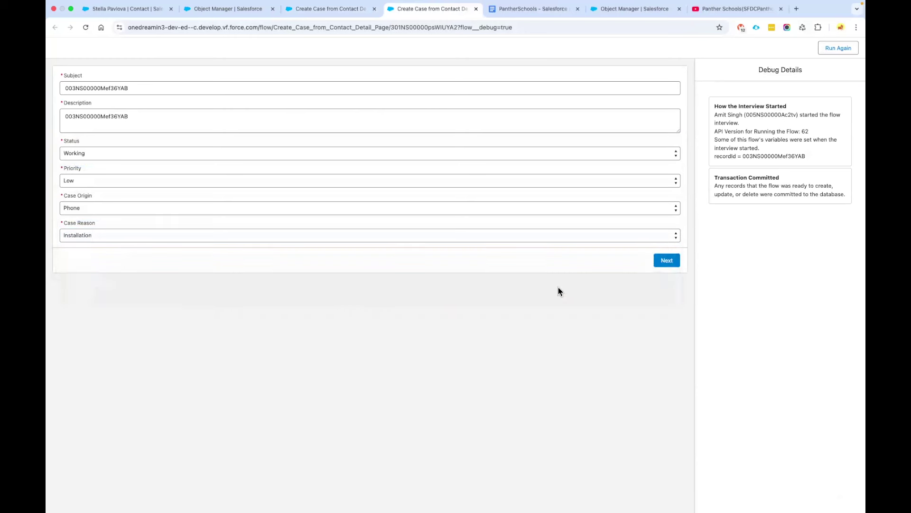
{"action": "left_click", "coordinate": [656, 260]}
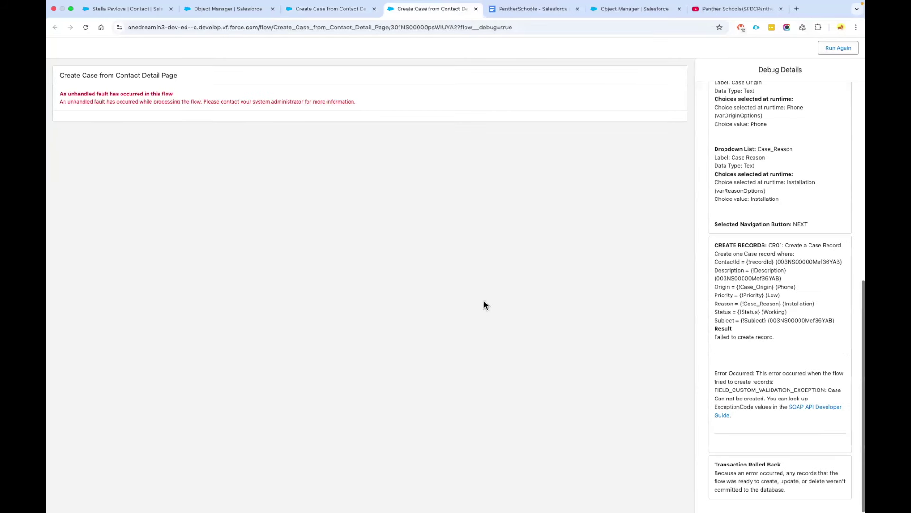
Examine the flow's on-screen fault message and the error description in the debug details.
{"action": "left_click_drag", "start_coordinate": [361, 103], "coordinate": [58, 93]}
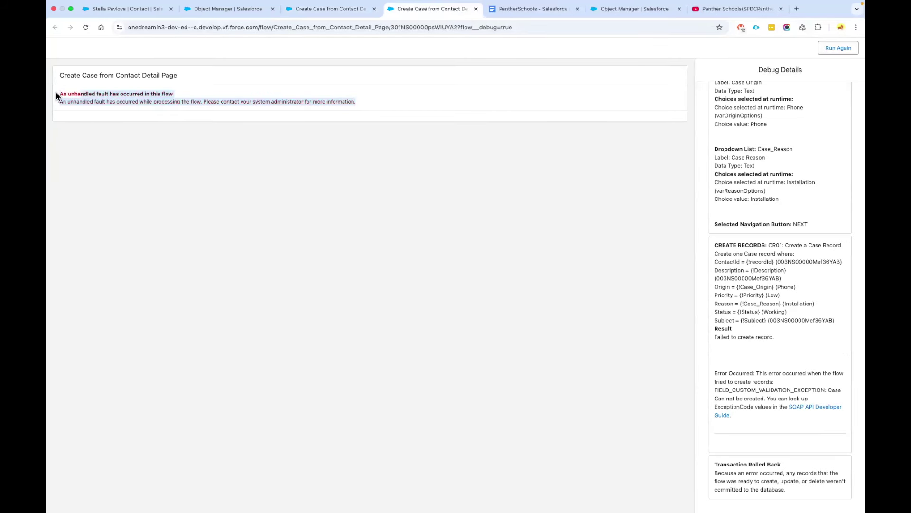
{"action": "left_click", "coordinate": [304, 164]}
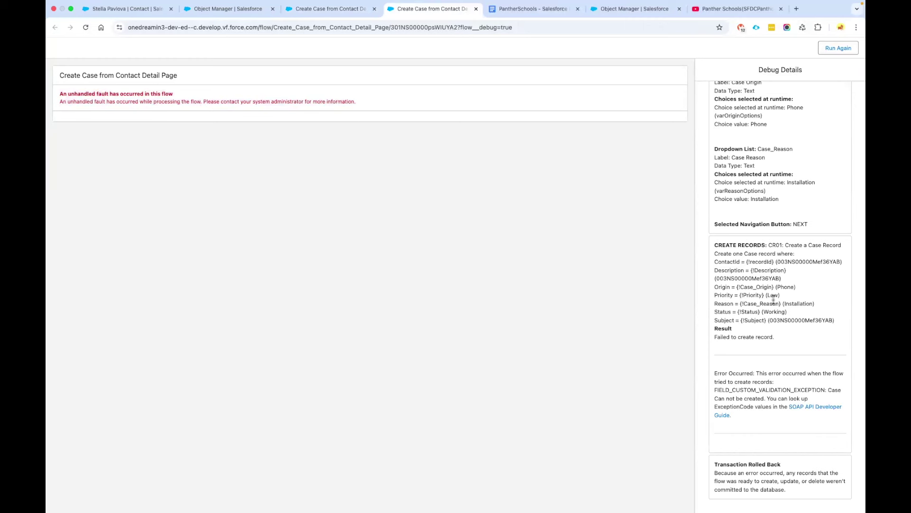
{"action": "left_click_drag", "start_coordinate": [742, 416], "coordinate": [713, 370]}
{"action": "left_click", "coordinate": [793, 360]}
{"action": "left_click_drag", "start_coordinate": [286, 93], "coordinate": [169, 132]}
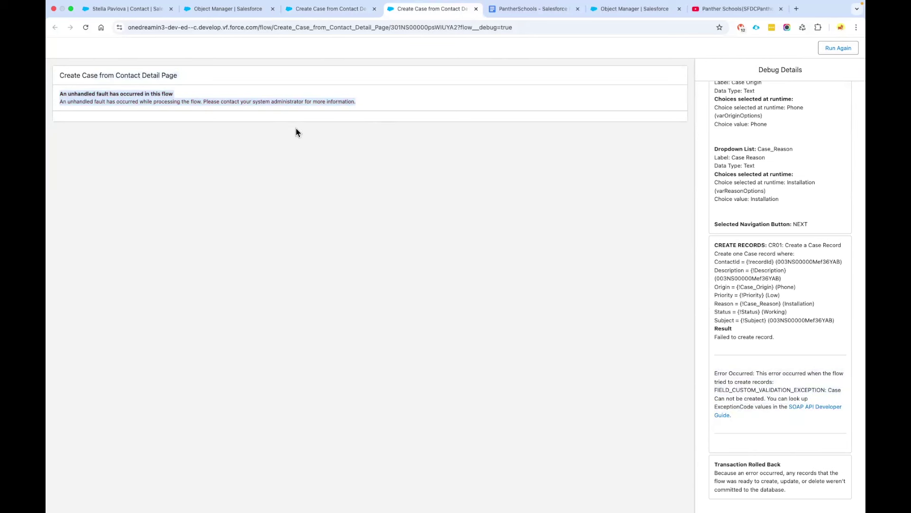
{"action": "left_click", "coordinate": [248, 97]}
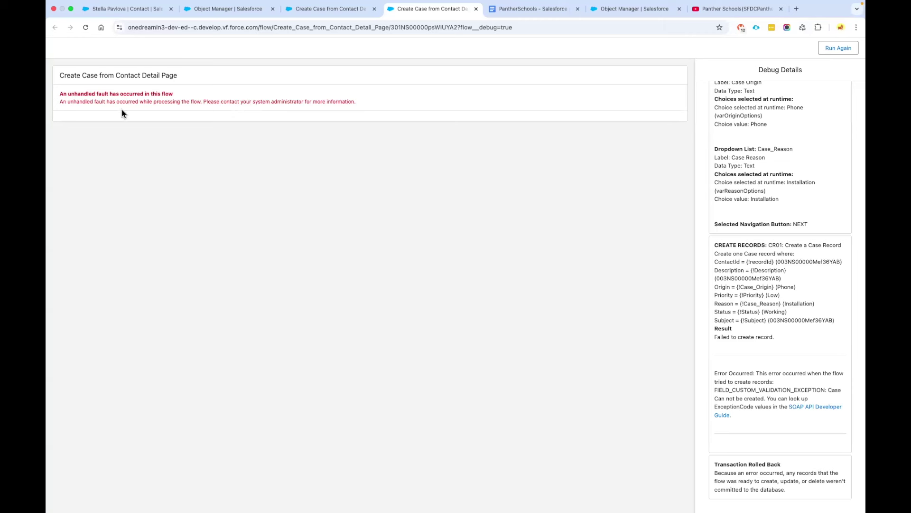
{"action": "left_click_drag", "start_coordinate": [68, 94], "coordinate": [107, 94]}
{"action": "left_click", "coordinate": [126, 99]}
{"action": "left_click_drag", "start_coordinate": [180, 98], "coordinate": [59, 93]}
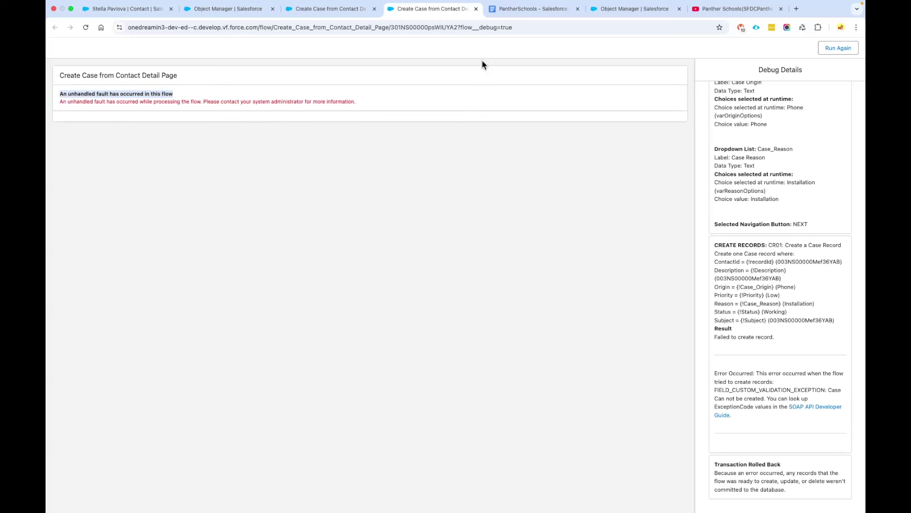
Close the debug session and add a fault path to the CR01: Create a Case Record element.
{"action": "left_click", "coordinate": [476, 9]}
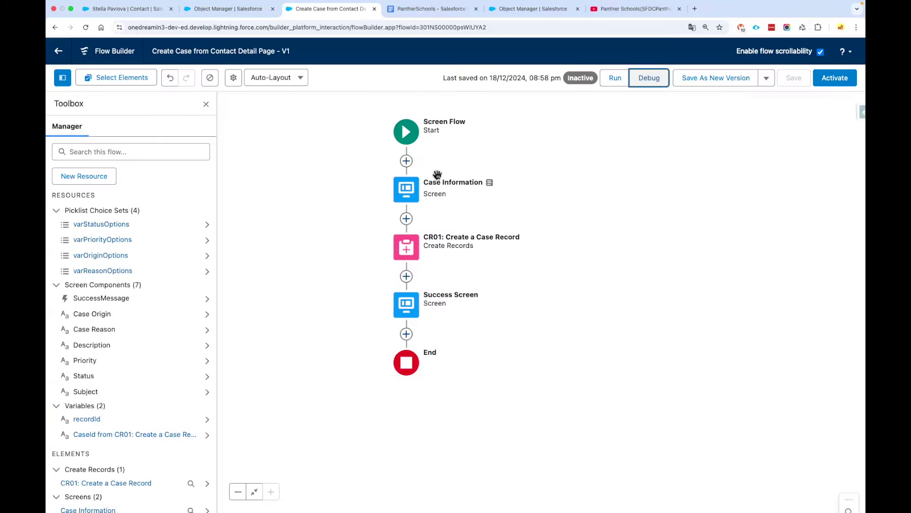
{"action": "left_click_drag", "start_coordinate": [524, 214], "coordinate": [516, 211]}
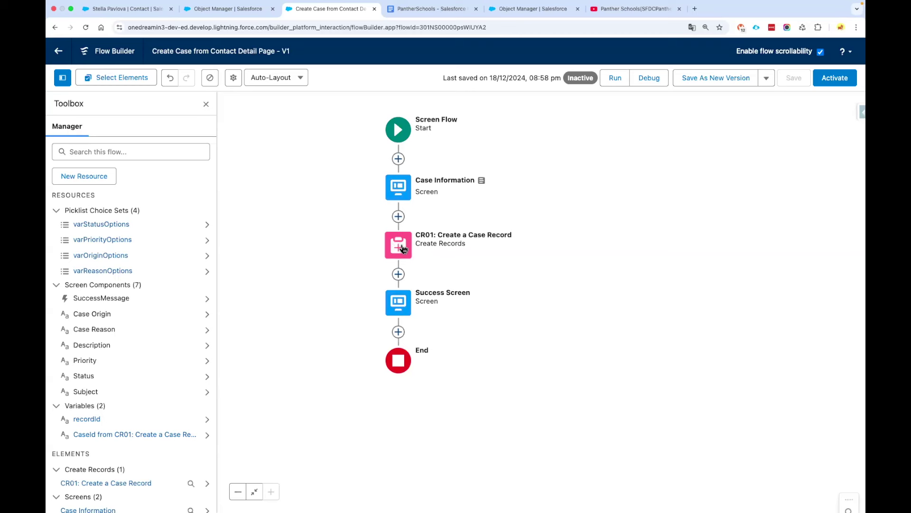
{"action": "left_click", "coordinate": [399, 246]}
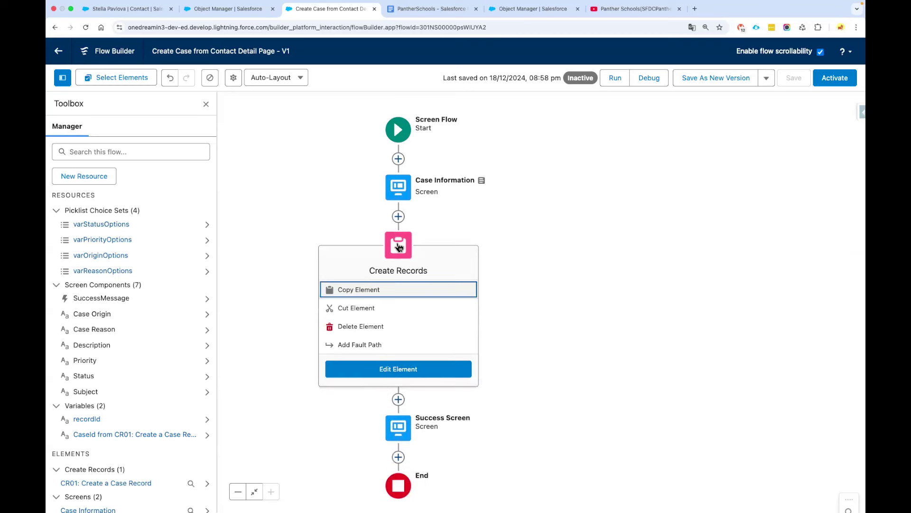
{"action": "left_click", "coordinate": [398, 246]}
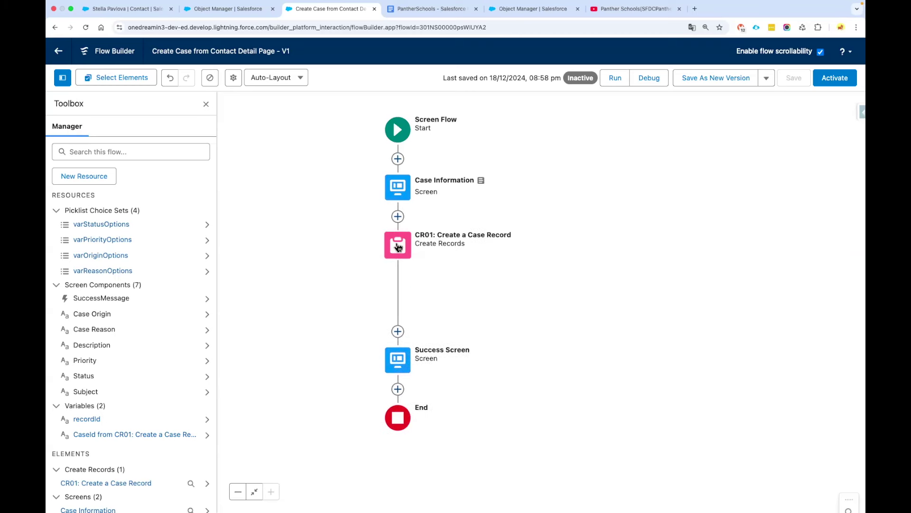
{"action": "left_click", "coordinate": [398, 246]}
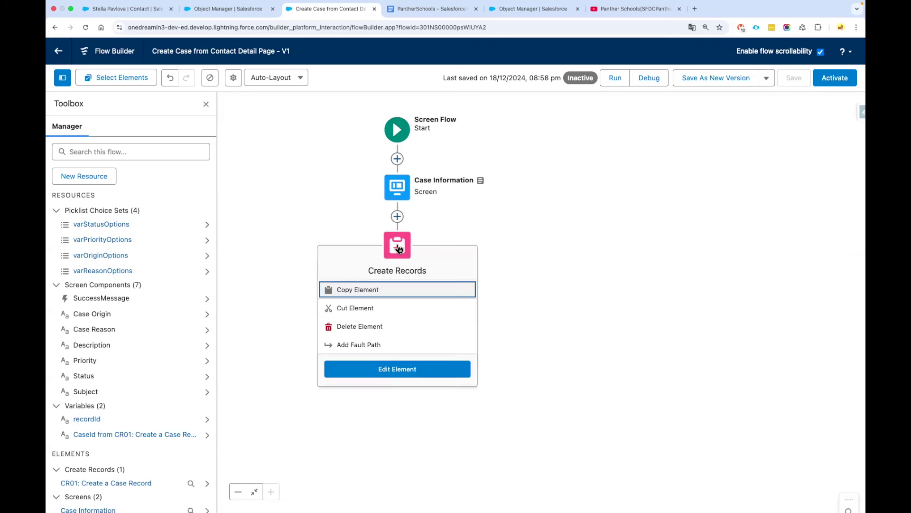
{"action": "left_click", "coordinate": [389, 350]}
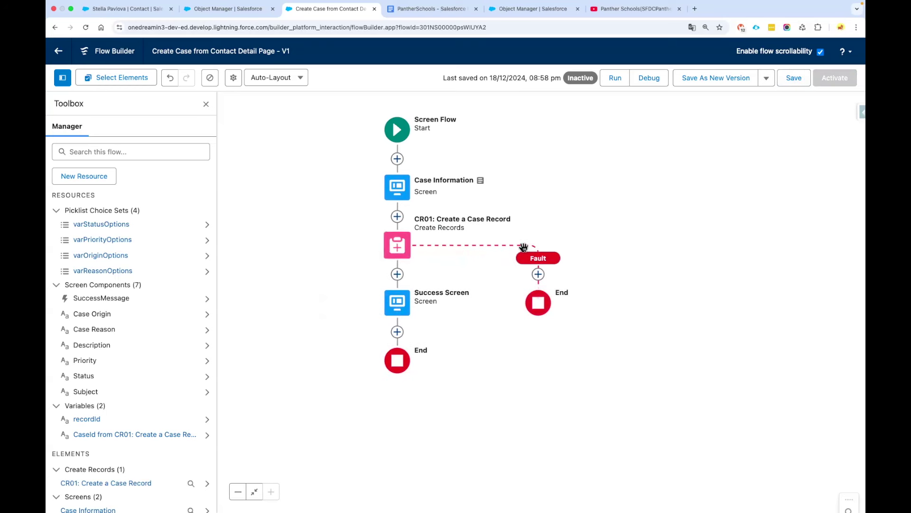
Add a screen labelled ErrorScreen on the fault path and hide its header.
{"action": "left_click", "coordinate": [538, 273]}
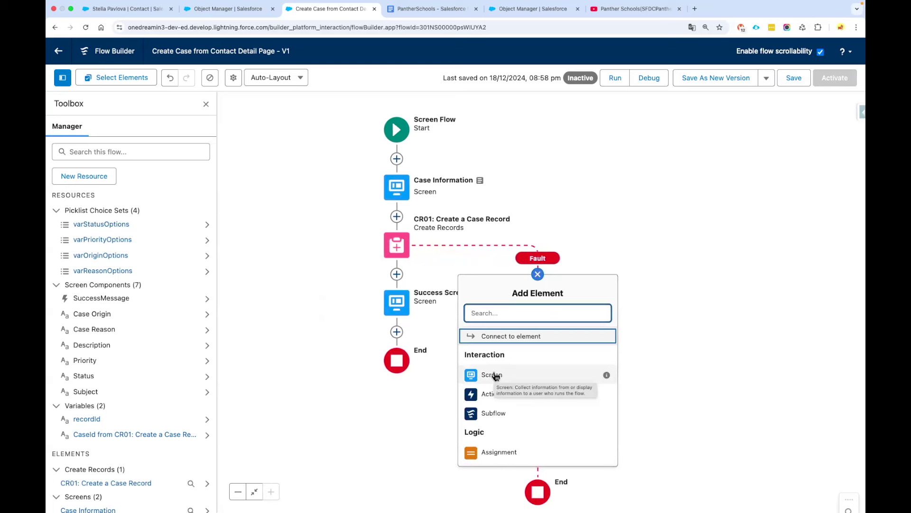
{"action": "left_click", "coordinate": [494, 375]}
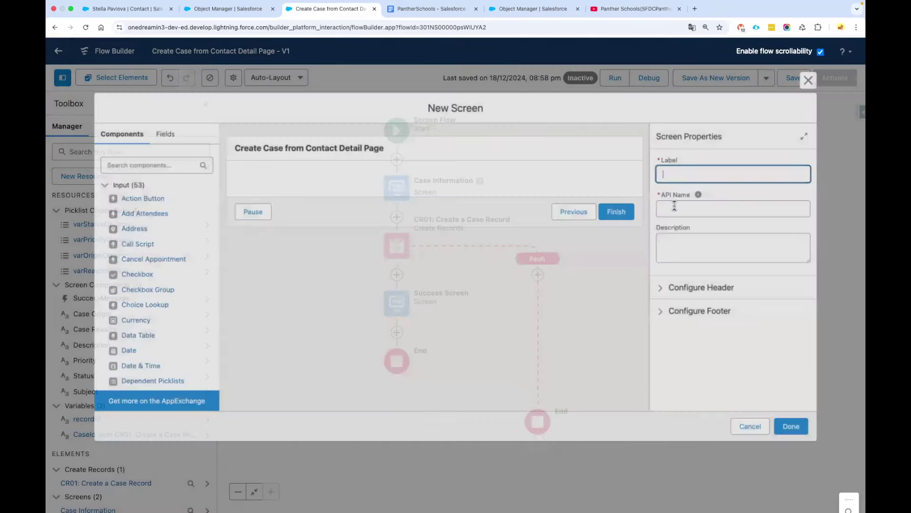
{"action": "type", "text": "ErrorScreen"}
{"action": "key", "text": "Tab"}
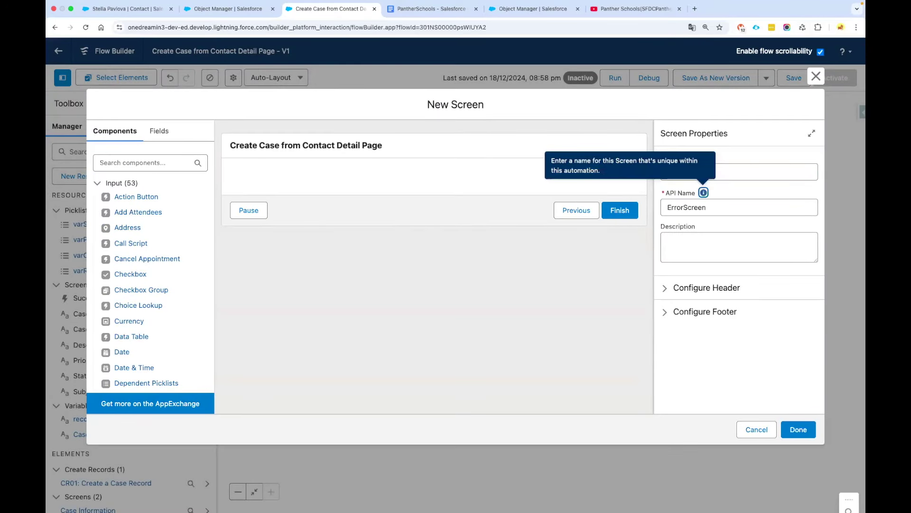
{"action": "left_click", "coordinate": [707, 289]}
{"action": "left_click", "coordinate": [665, 306]}
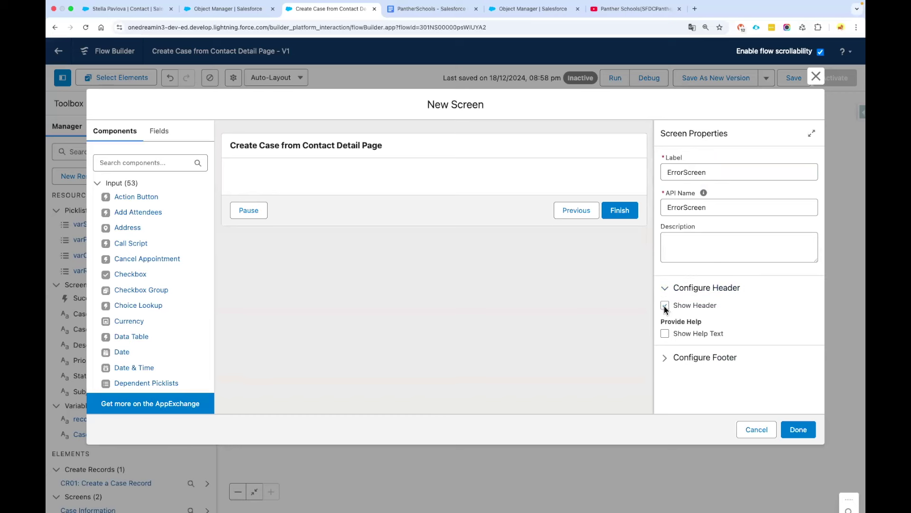
Add a Display Text component to the error screen with the API name ErrorMessage.
{"action": "left_click", "coordinate": [127, 161]}
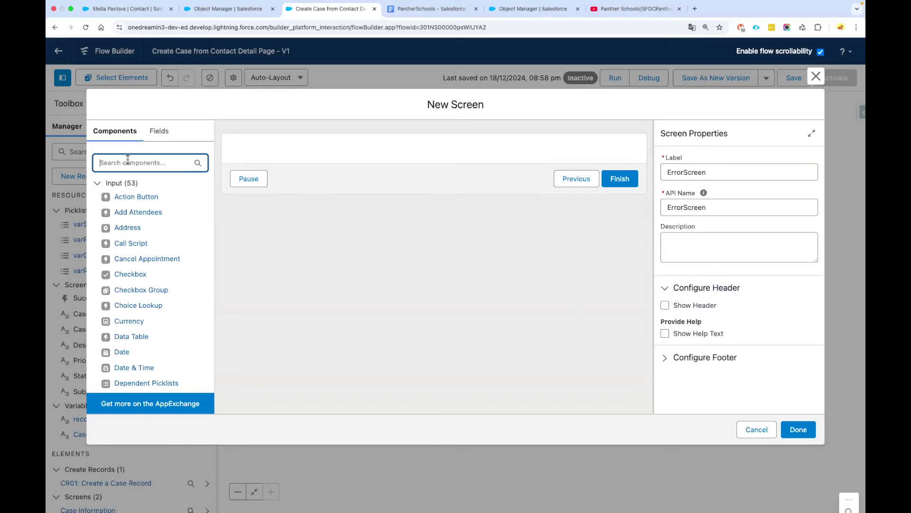
{"action": "type", "text": "Dis"}
{"action": "left_click_drag", "start_coordinate": [116, 197], "coordinate": [404, 189]}
{"action": "left_click", "coordinate": [712, 174]}
{"action": "type", "text": "E"}
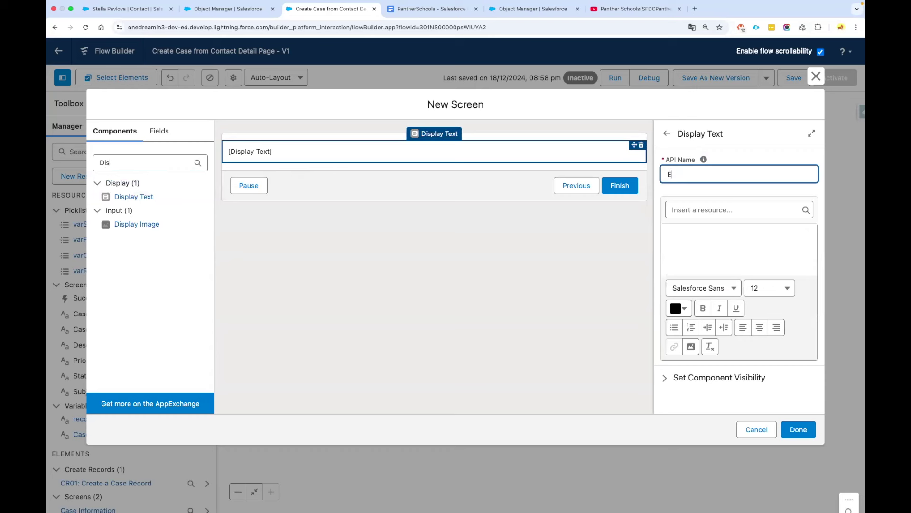
{"action": "type", "text": "rrorMessage"}
{"action": "key", "text": "Tab"}
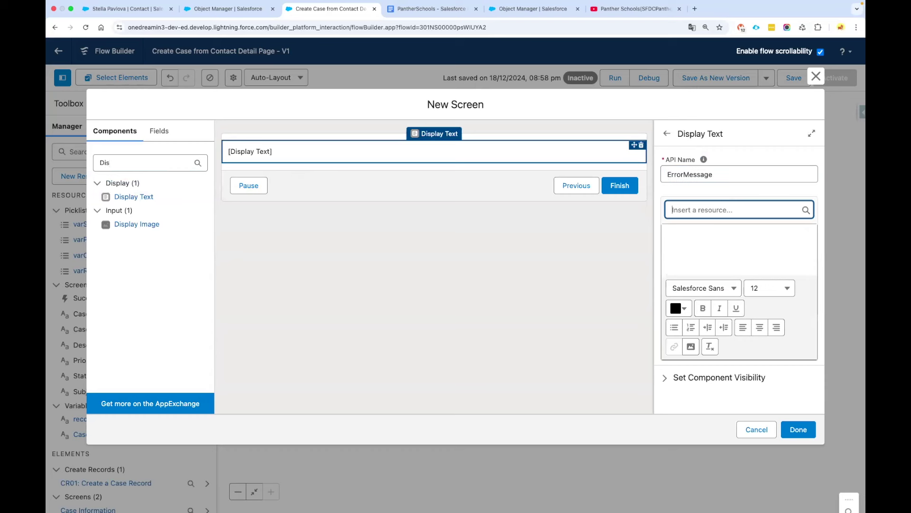
Insert the global variable {!$Flow.FaultMessage} as the content of the ErrorMessage display text.
{"action": "left_click", "coordinate": [708, 245]}
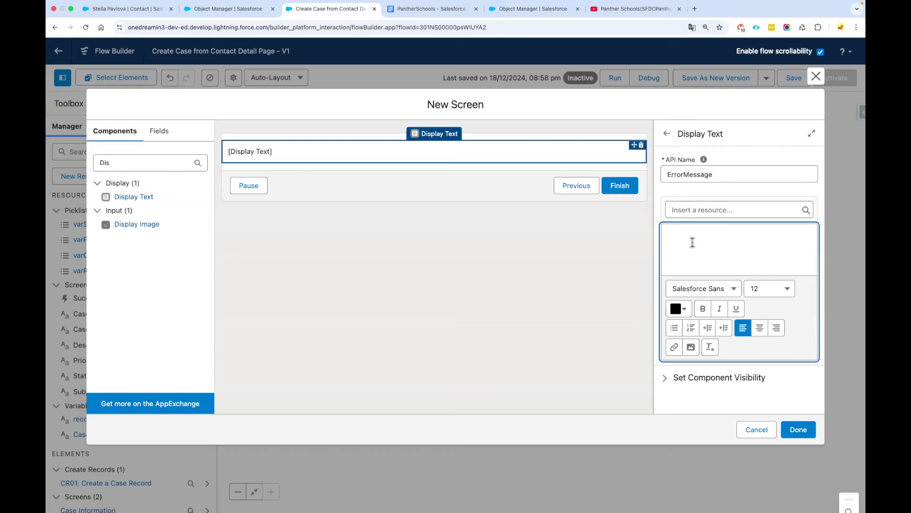
{"action": "left_click", "coordinate": [696, 210]}
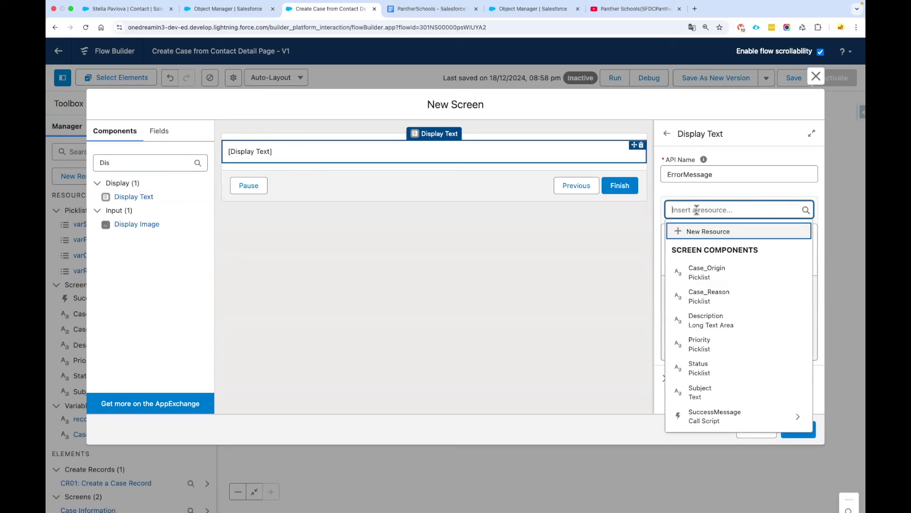
{"action": "type", "text": "Glow"}
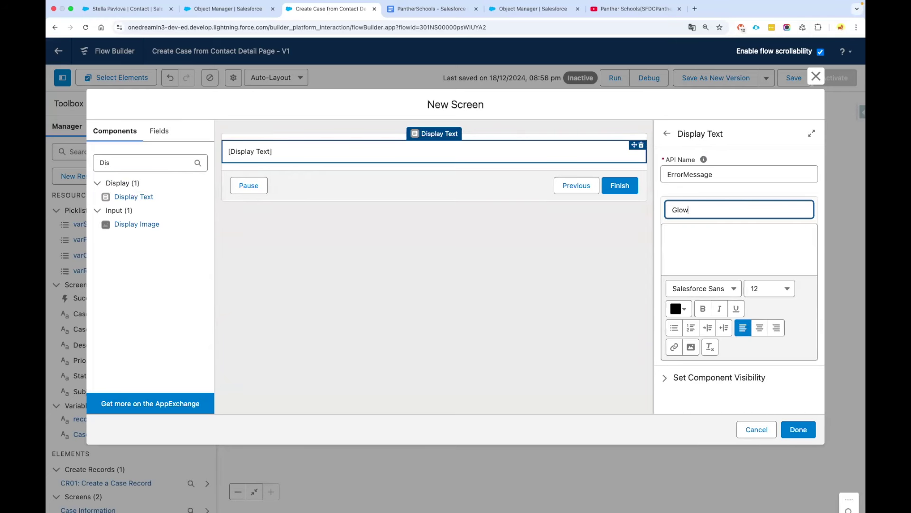
{"action": "key", "text": "BackSpace"}
{"action": "key", "text": "BackSpace"}
{"action": "type", "text": "Flow"}
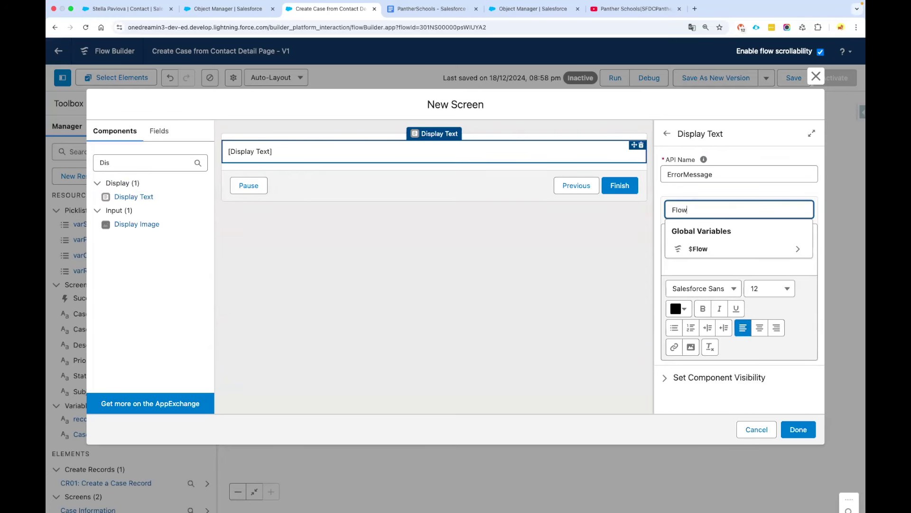
{"action": "left_click", "coordinate": [714, 251]}
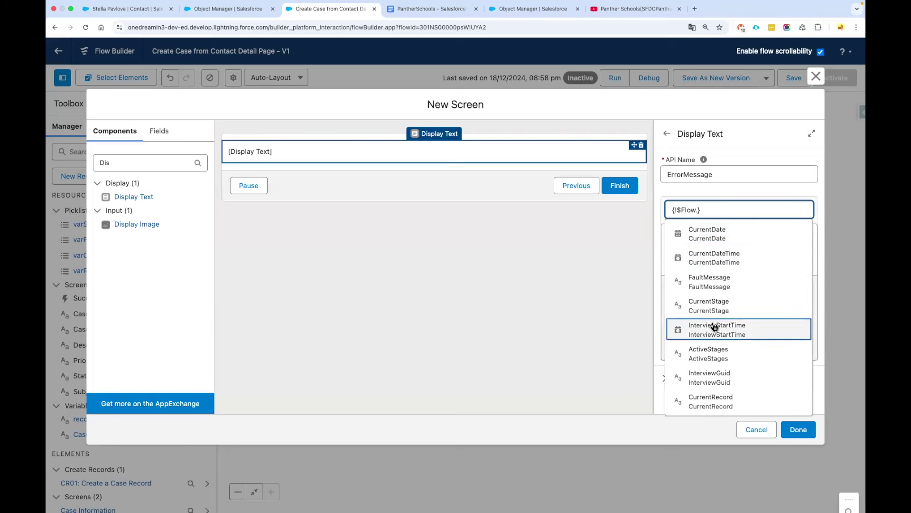
{"action": "left_click", "coordinate": [729, 284]}
Center the fault message text on the error screen and color it red.
{"action": "left_click_drag", "start_coordinate": [748, 240], "coordinate": [665, 238]}
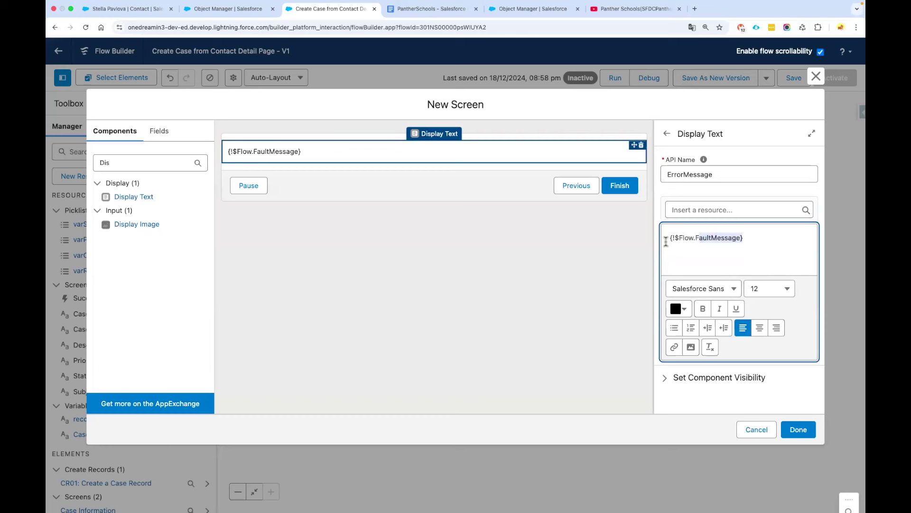
{"action": "left_click", "coordinate": [756, 238]}
{"action": "left_click_drag", "start_coordinate": [757, 237], "coordinate": [665, 238]}
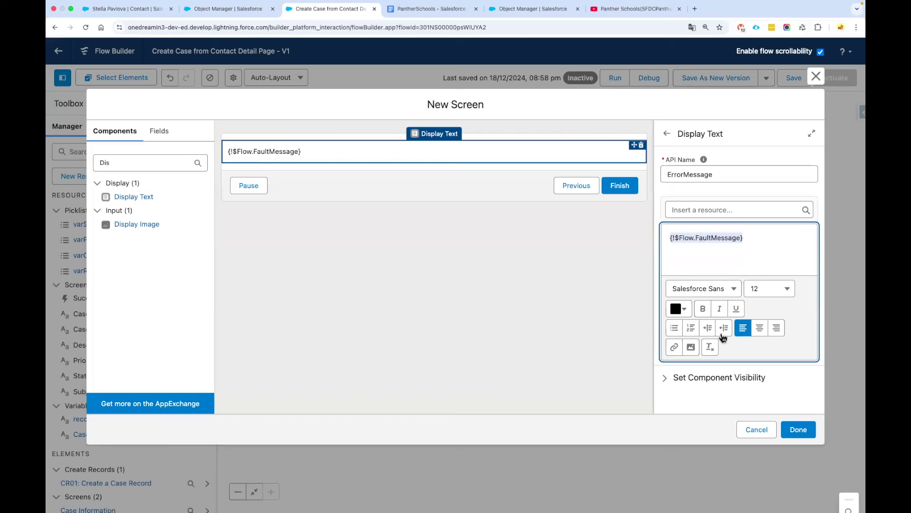
{"action": "left_click", "coordinate": [759, 327]}
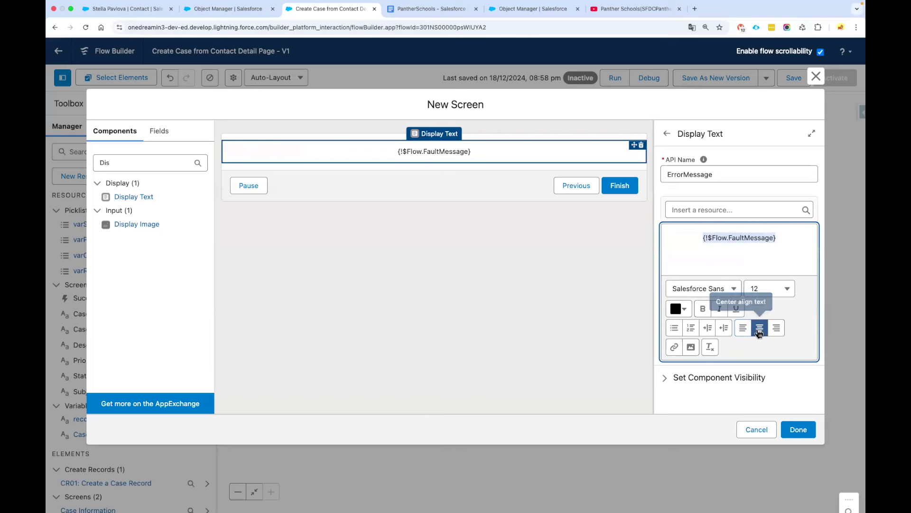
{"action": "left_click", "coordinate": [682, 311]}
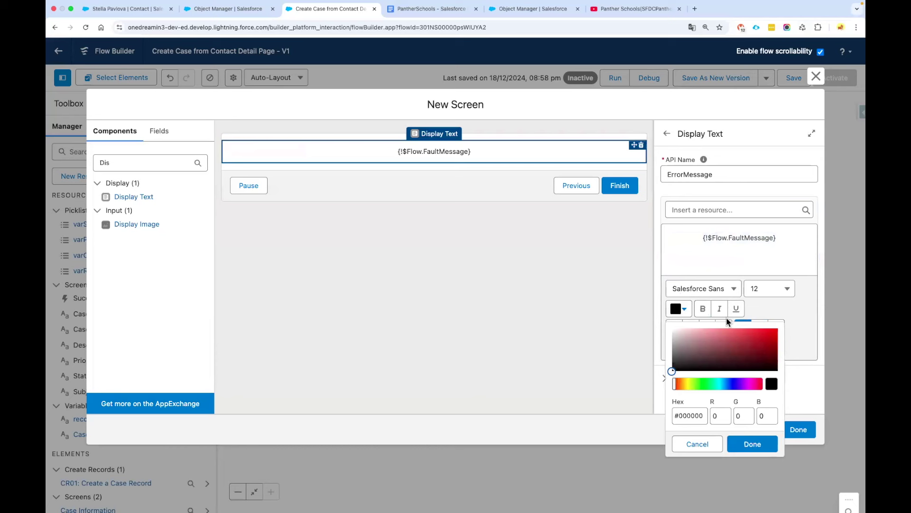
{"action": "left_click", "coordinate": [777, 325]}
{"action": "left_click", "coordinate": [753, 439]}
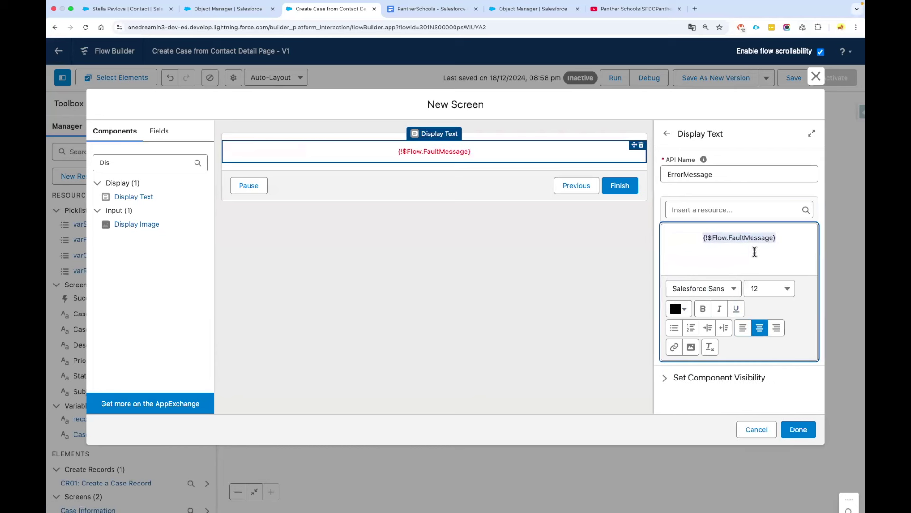
Format the fault message text in Verdana at size 14 and finish the error screen.
{"action": "left_click", "coordinate": [780, 239]}
{"action": "left_click_drag", "start_coordinate": [781, 238], "coordinate": [702, 237]}
{"action": "left_click", "coordinate": [769, 288]}
{"action": "left_click", "coordinate": [727, 403]}
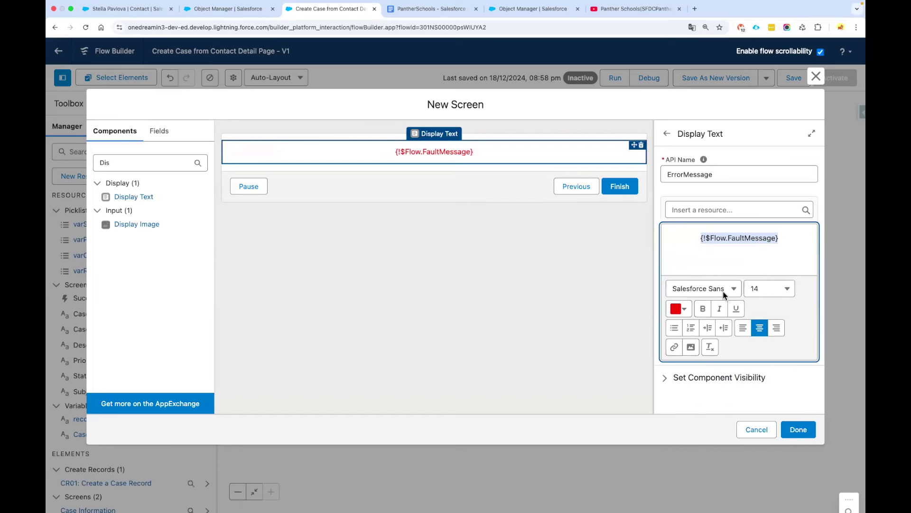
{"action": "left_click", "coordinate": [690, 290]}
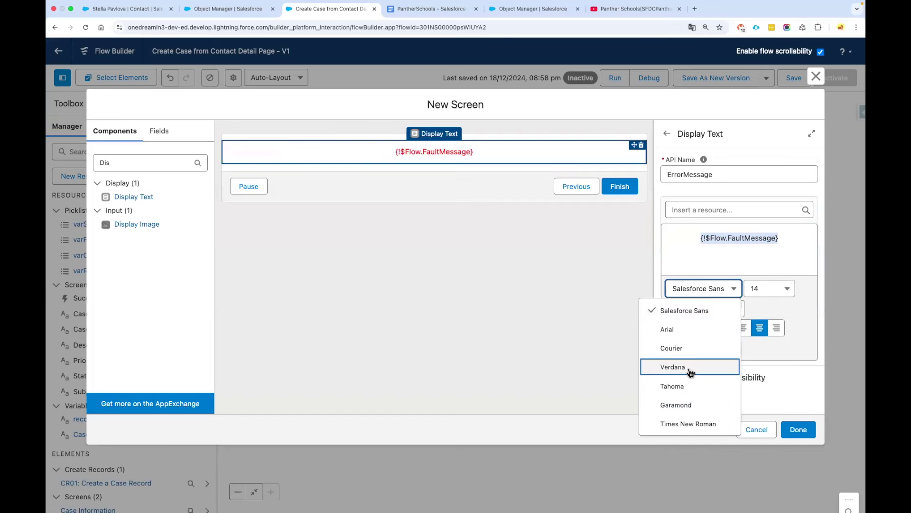
{"action": "left_click", "coordinate": [691, 372]}
{"action": "left_click", "coordinate": [737, 260]}
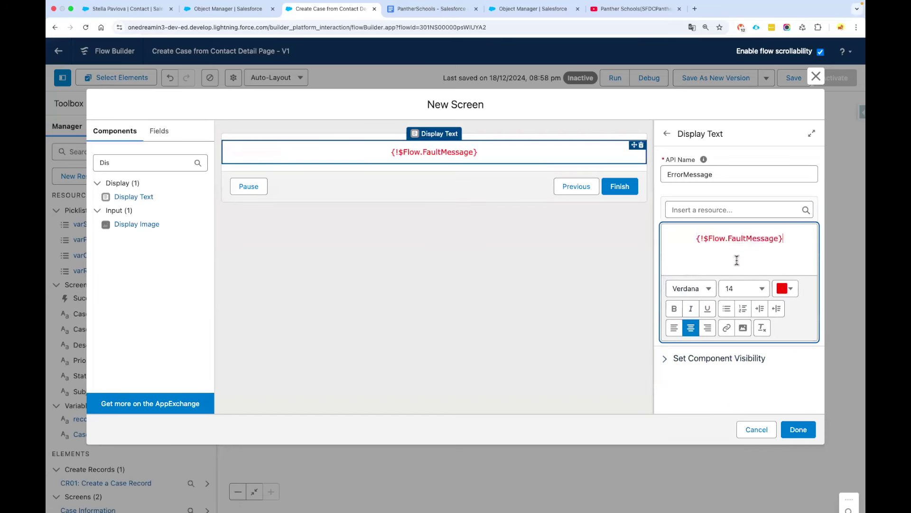
{"action": "left_click", "coordinate": [797, 429]}
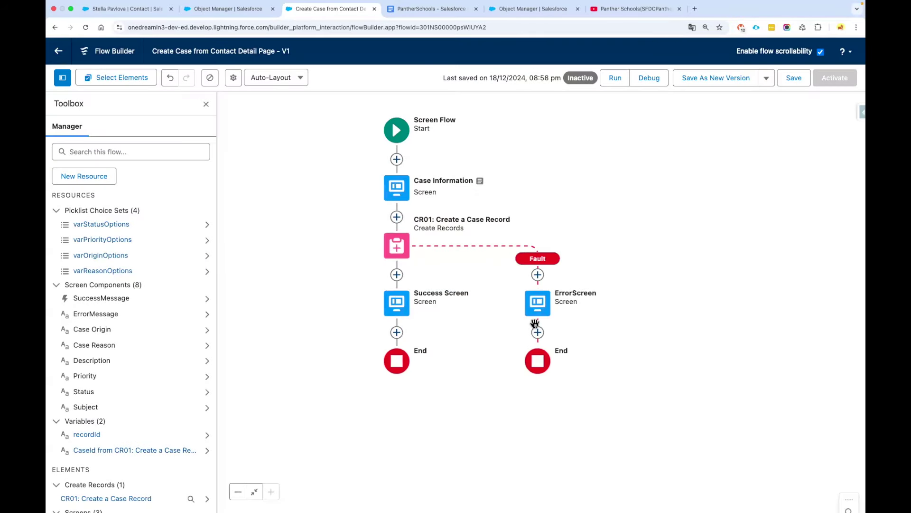
Hide the header of the Success Screen and save the flow.
{"action": "left_click", "coordinate": [397, 303]}
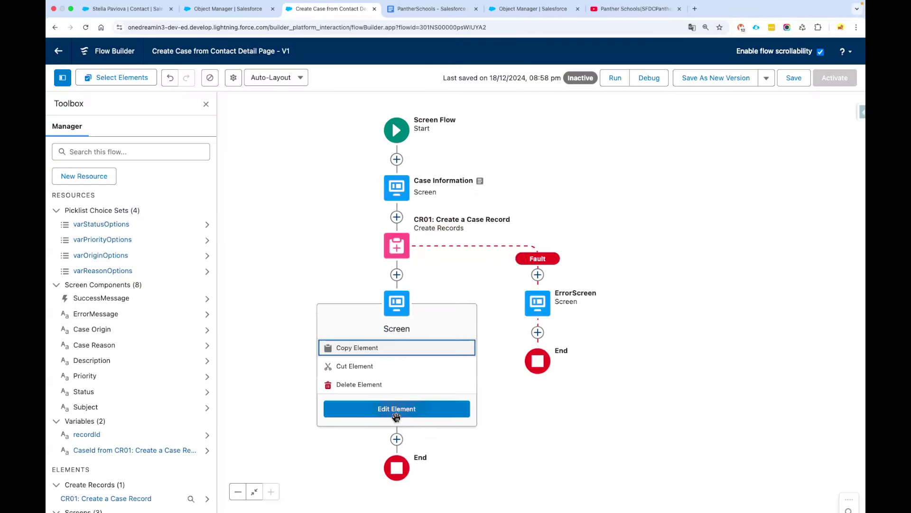
{"action": "left_click", "coordinate": [396, 409]}
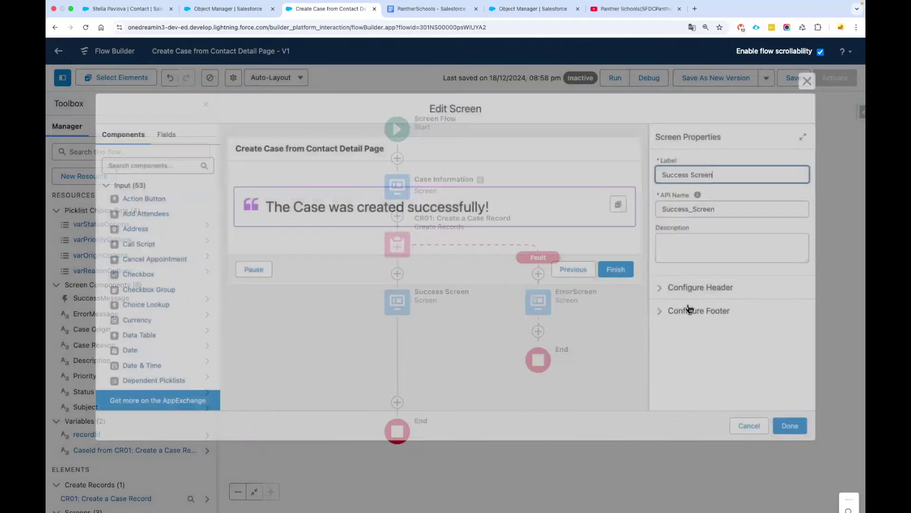
{"action": "left_click", "coordinate": [693, 289]}
{"action": "left_click", "coordinate": [687, 307]}
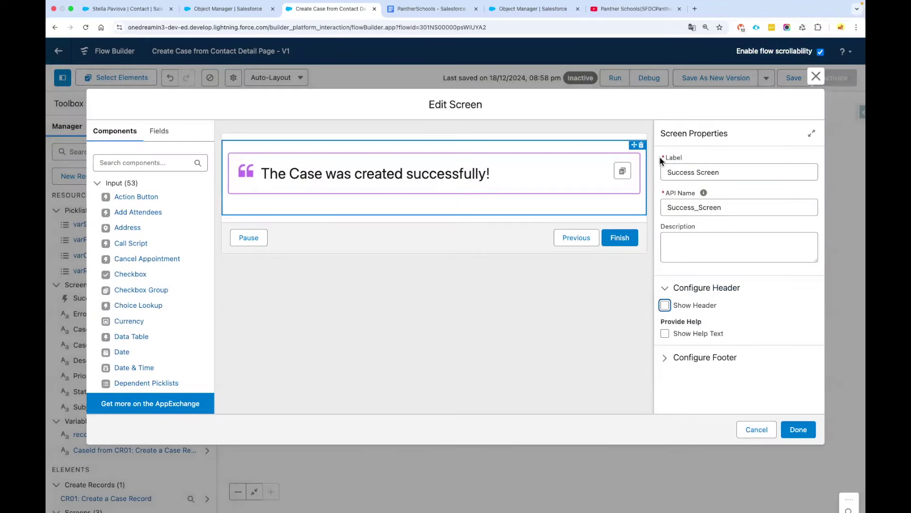
{"action": "left_click", "coordinate": [799, 430]}
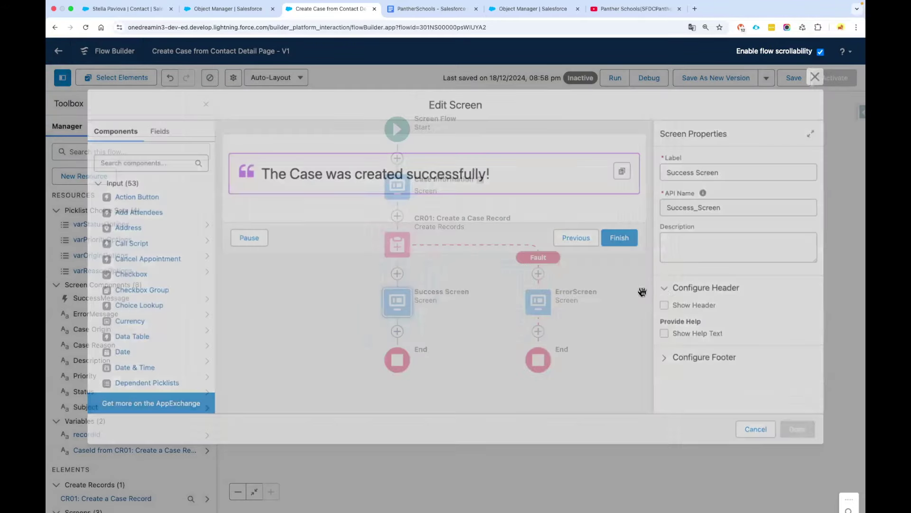
{"action": "left_click", "coordinate": [800, 83]}
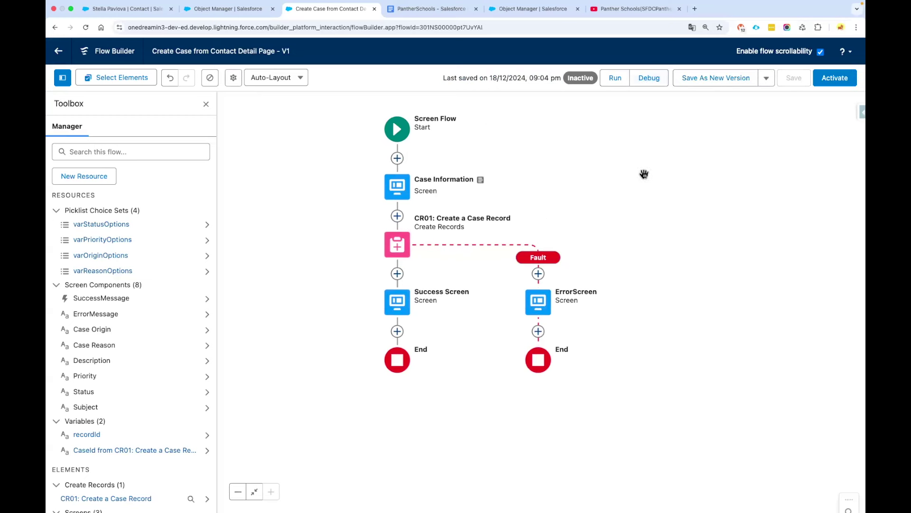
Debug the flow with the contact's record ID as recordId, check the case form, and close the debug session.
{"action": "left_click", "coordinate": [649, 78]}
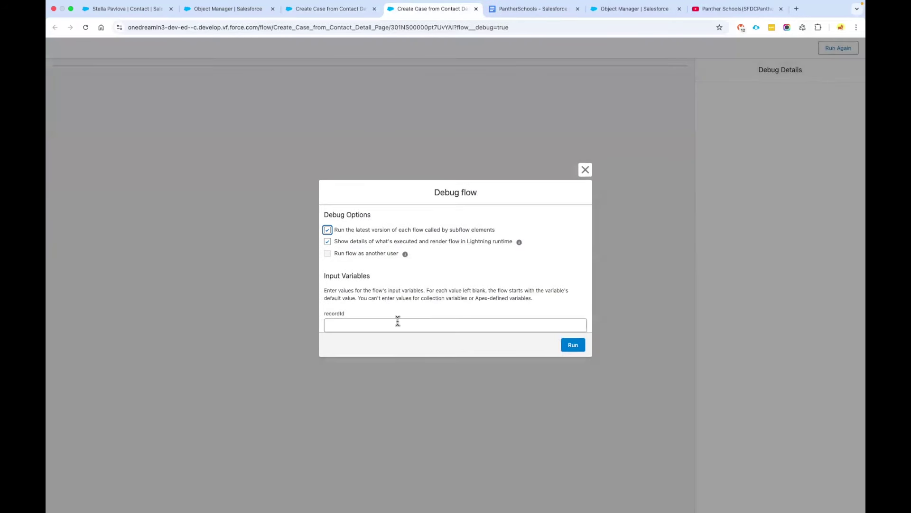
{"action": "left_click", "coordinate": [386, 324]}
{"action": "type", "text": "003NS00000Mef36YAI"}
{"action": "left_click", "coordinate": [570, 345]}
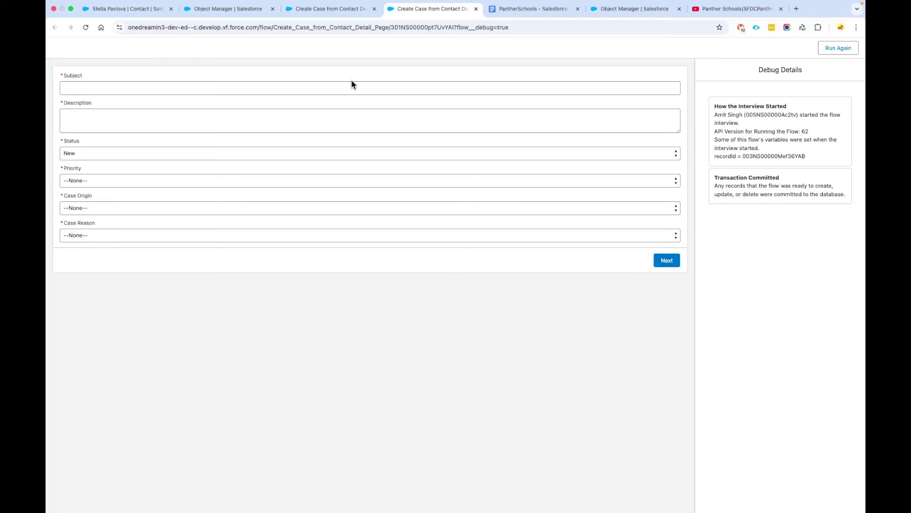
{"action": "left_click", "coordinate": [477, 9]}
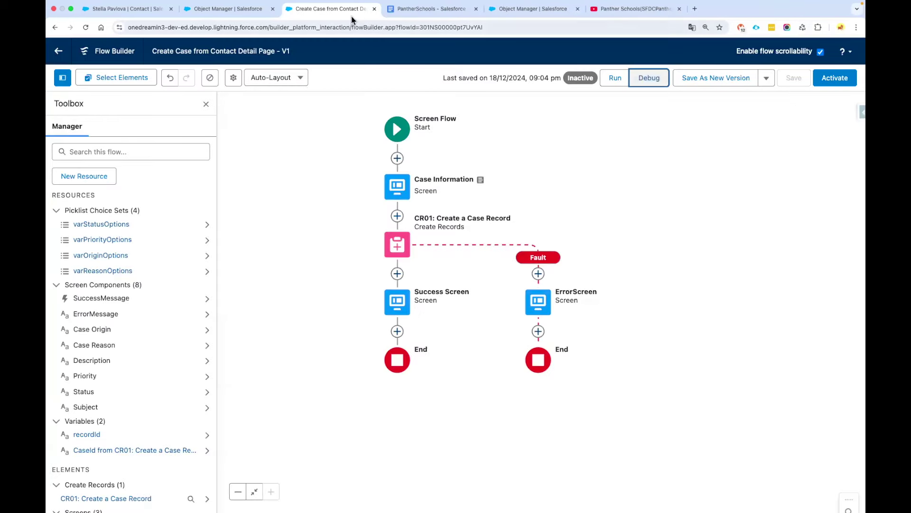
{"action": "left_click", "coordinate": [566, 189]}
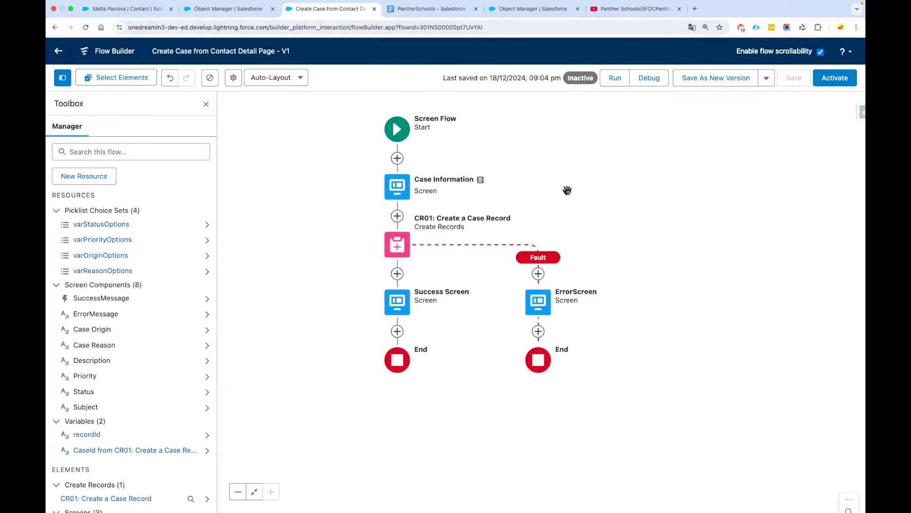
Give the Case Information screen's Next or Finish button the custom label Create Case and save the flow.
{"action": "left_click", "coordinate": [400, 186]}
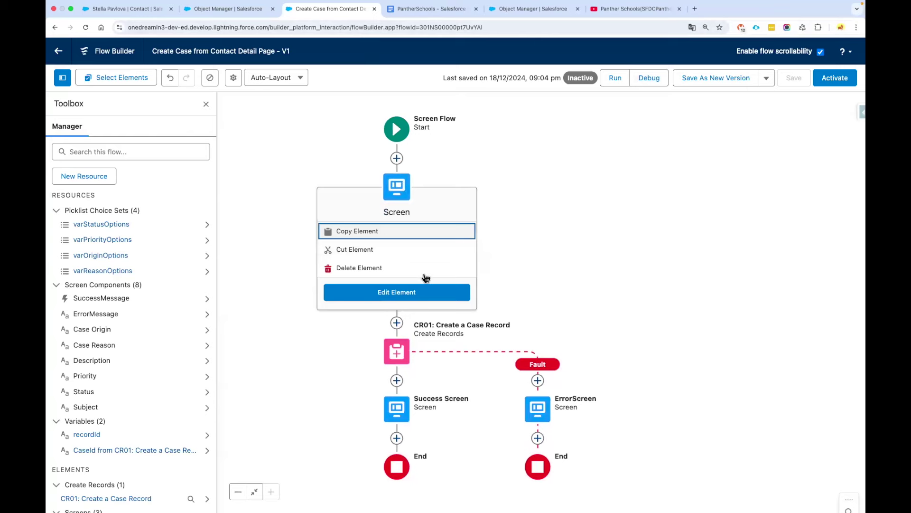
{"action": "left_click", "coordinate": [424, 295]}
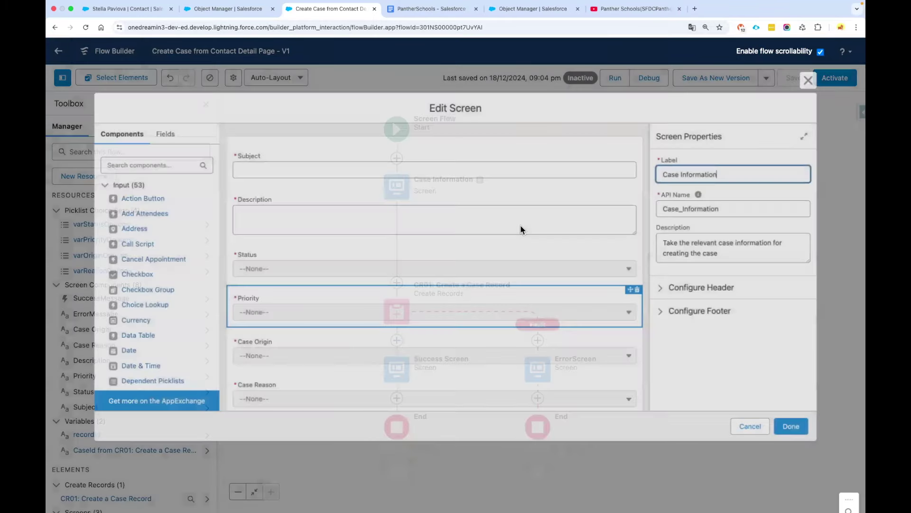
{"action": "scroll", "coordinate": [544, 287], "scroll_direction": "down", "scroll_amount": 2}
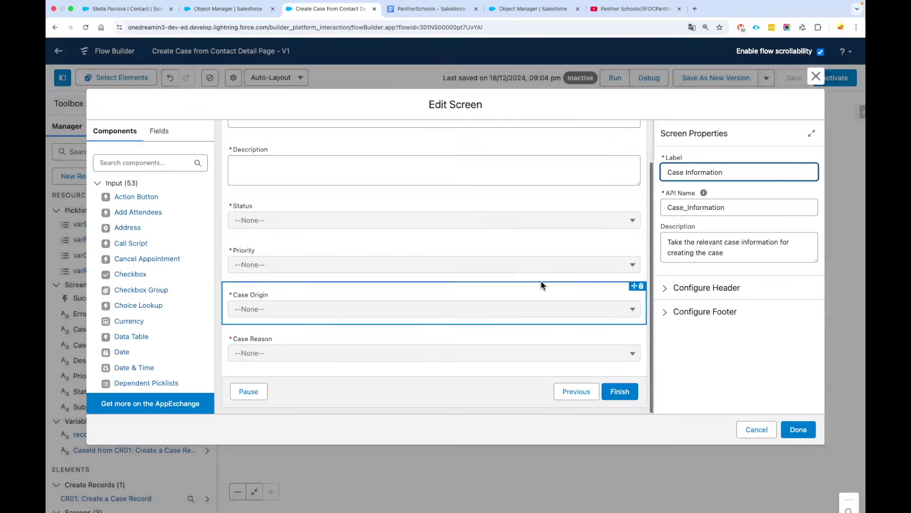
{"action": "left_click", "coordinate": [709, 312]}
{"action": "scroll", "coordinate": [697, 294], "scroll_direction": "down", "scroll_amount": 4}
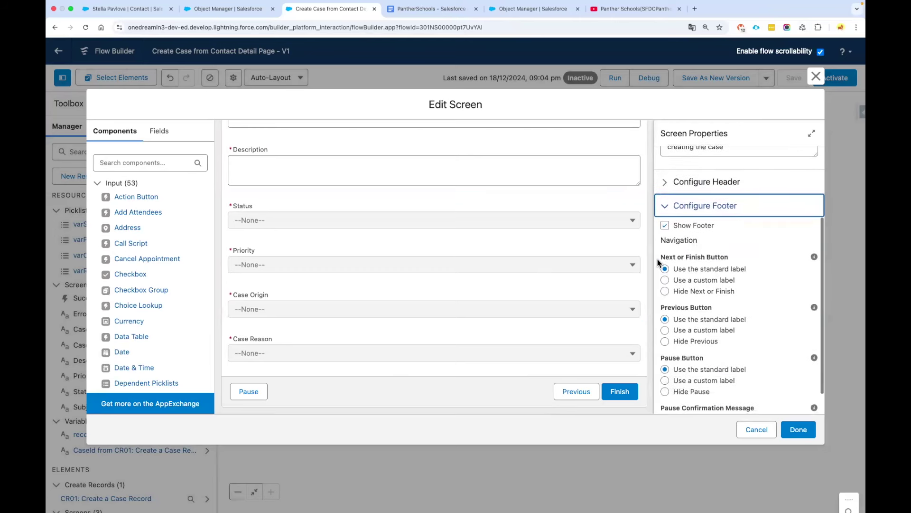
{"action": "left_click", "coordinate": [699, 257]}
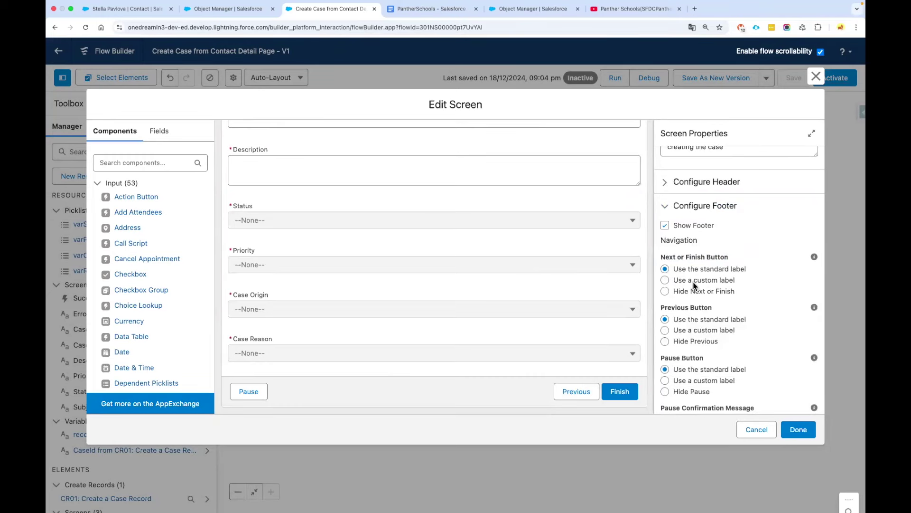
{"action": "left_click", "coordinate": [722, 282]}
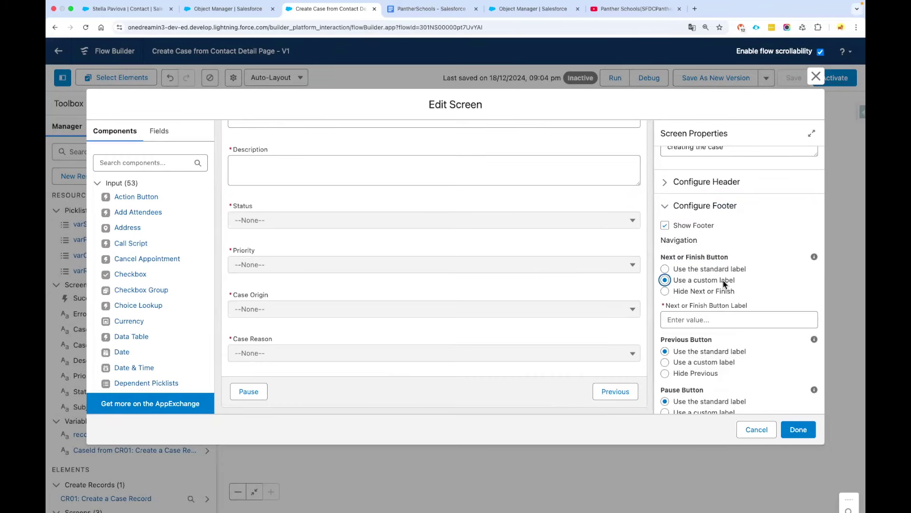
{"action": "left_click", "coordinate": [698, 320]}
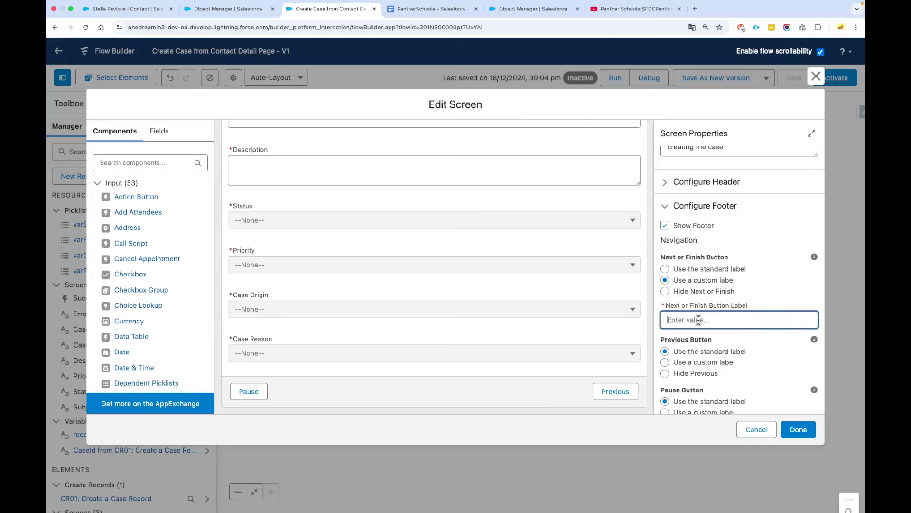
{"action": "type", "text": "Create Case"}
{"action": "left_click", "coordinate": [617, 397]}
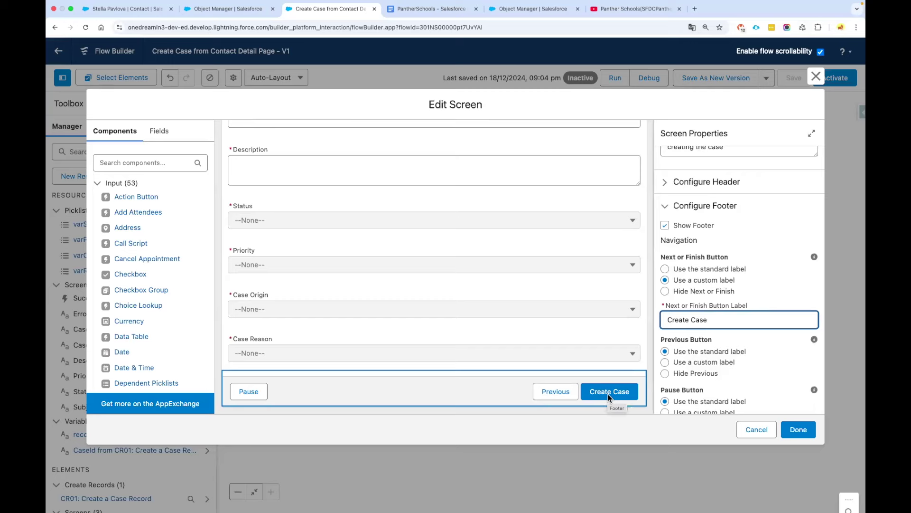
{"action": "left_click", "coordinate": [795, 431]}
{"action": "left_click", "coordinate": [790, 83]}
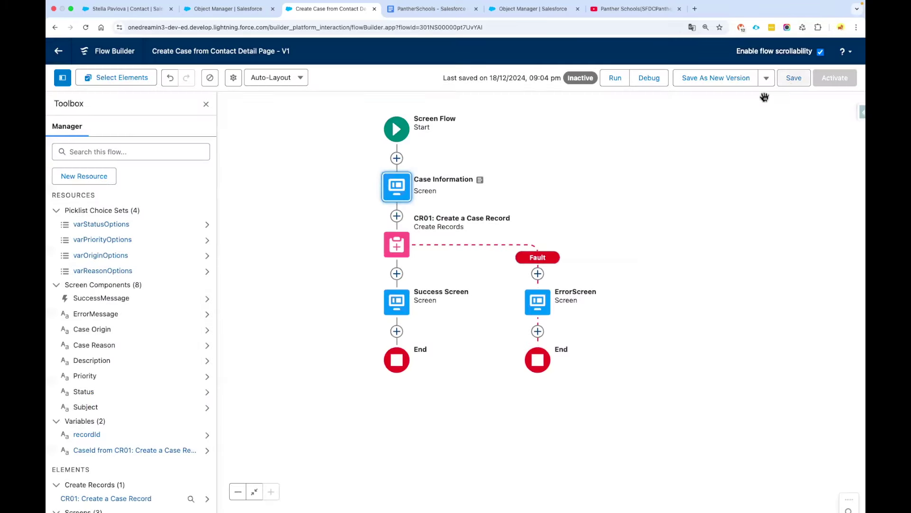
Give the Success Screen's Previous button the custom label Go Back in its footer settings and save the flow.
{"action": "left_click", "coordinate": [401, 307]}
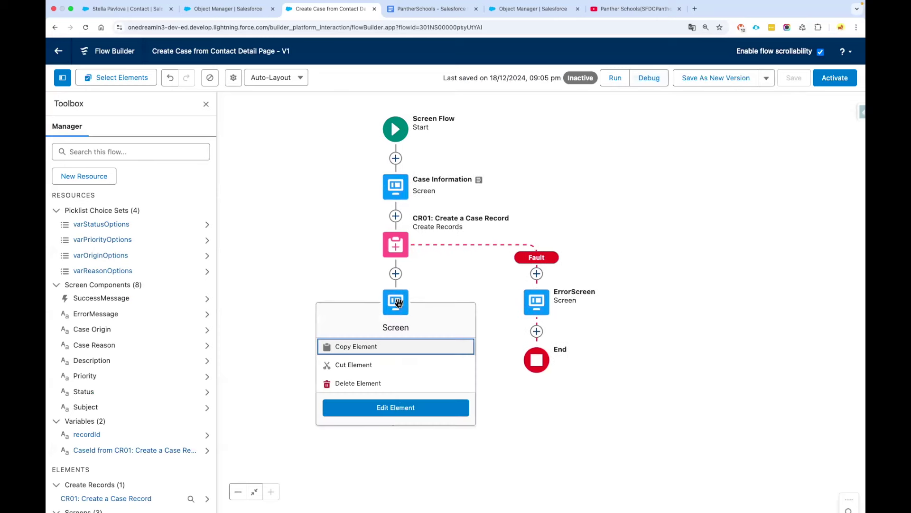
{"action": "left_click", "coordinate": [412, 408]}
{"action": "left_click", "coordinate": [714, 289]}
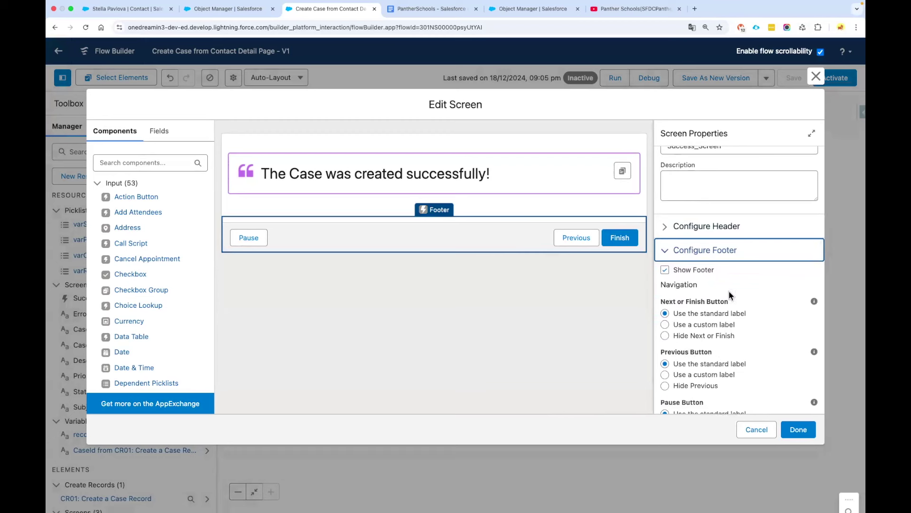
{"action": "scroll", "coordinate": [729, 291], "scroll_direction": "down", "scroll_amount": 3}
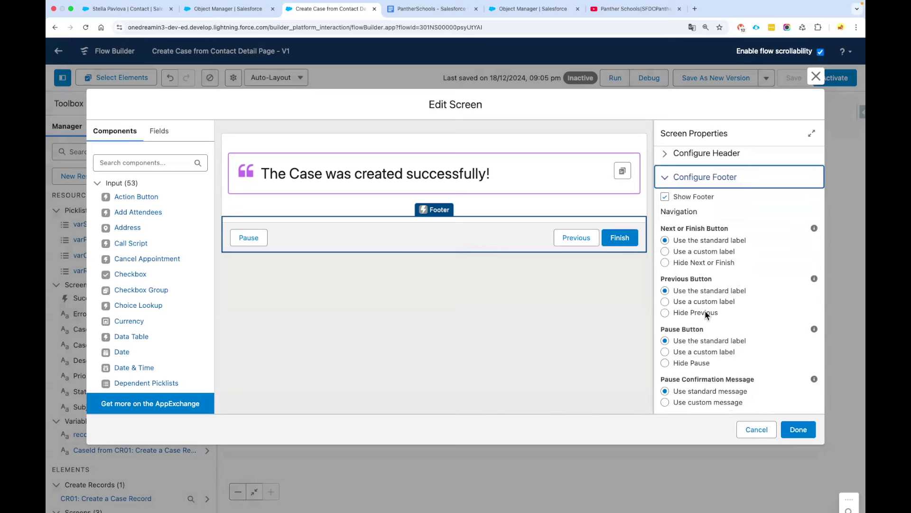
{"action": "left_click", "coordinate": [702, 302]}
{"action": "left_click", "coordinate": [701, 342]}
{"action": "type", "text": "Go Back"}
{"action": "left_click", "coordinate": [748, 324]}
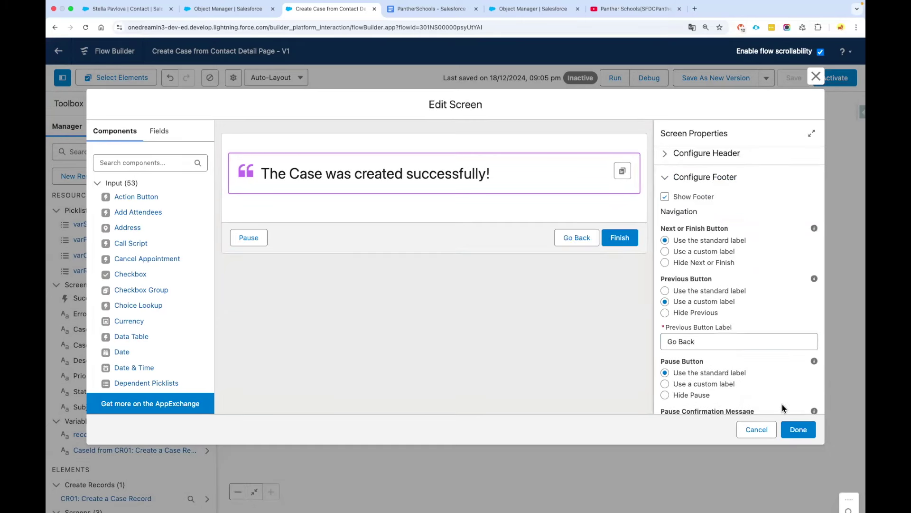
{"action": "left_click", "coordinate": [798, 429]}
{"action": "left_click", "coordinate": [794, 78]}
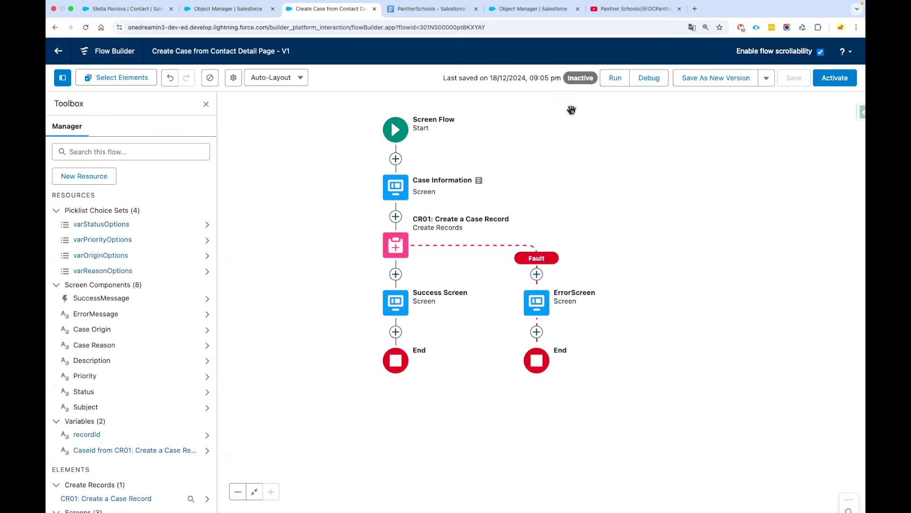
Debug the saved flow with the contact's record ID as the recordId input variable.
{"action": "left_click", "coordinate": [647, 81]}
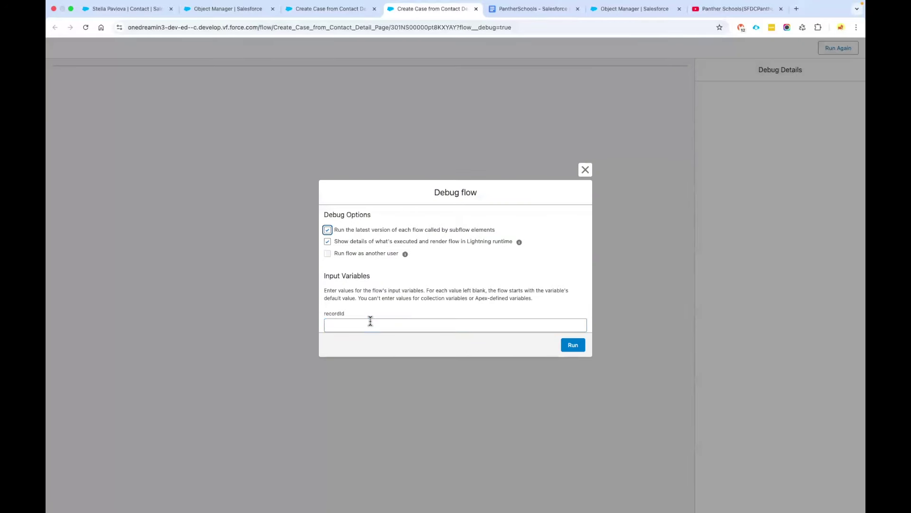
{"action": "left_click", "coordinate": [370, 321]}
{"action": "key", "text": "ctrl+v"}
{"action": "left_click", "coordinate": [573, 345]}
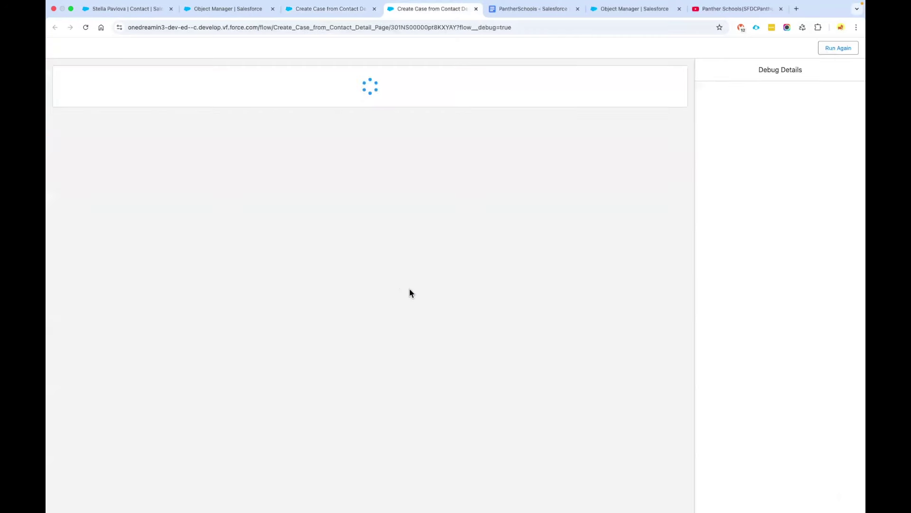
Submit the case form with the record ID as Subject and Description, Priority Low, Case Origin Phone, and Case Reason Equipment Complexity.
{"action": "left_click", "coordinate": [130, 88]}
{"action": "left_click", "coordinate": [128, 114]}
{"action": "type", "text": "003NS00000Mef36YAB"}
{"action": "left_click", "coordinate": [105, 183]}
{"action": "left_click", "coordinate": [111, 207]}
{"action": "left_click", "coordinate": [109, 209]}
{"action": "key", "text": "Escape"}
{"action": "left_click", "coordinate": [111, 237]}
{"action": "left_click", "coordinate": [112, 255]}
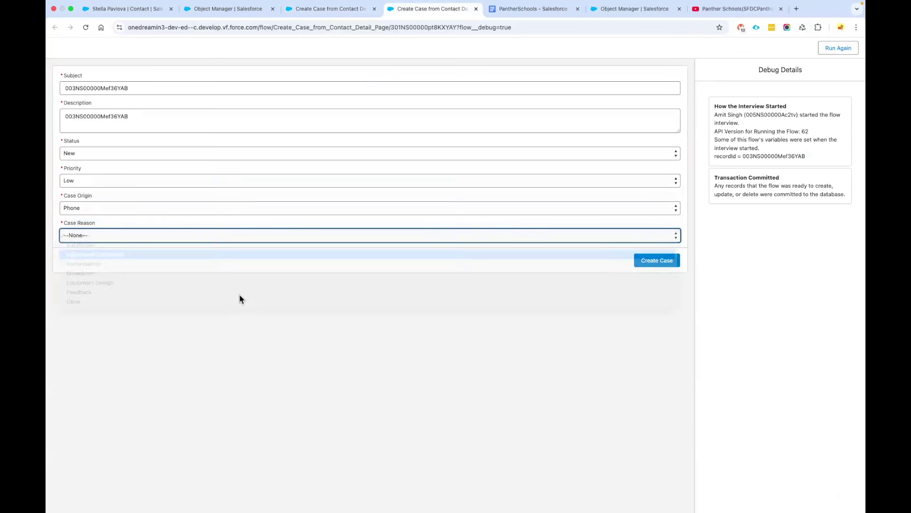
{"action": "left_click", "coordinate": [654, 266]}
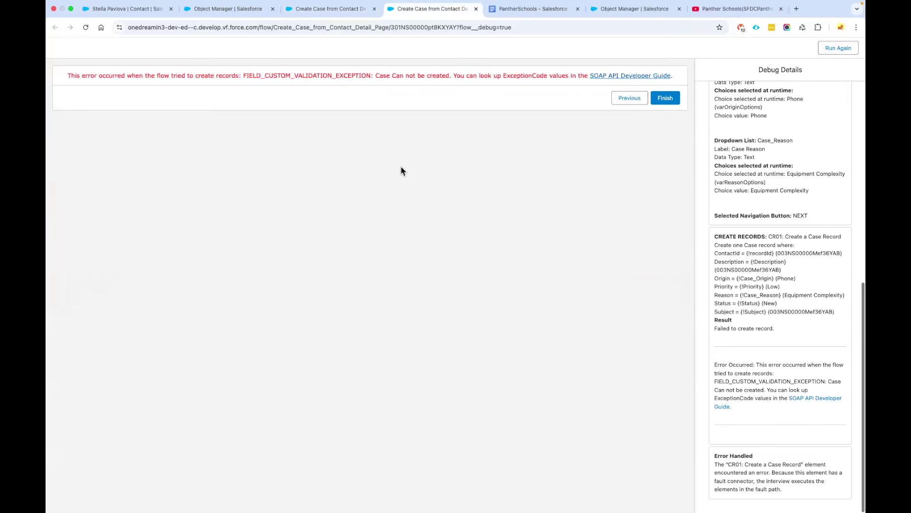
Examine the fault message on the error screen, including the validation error text and the link to the SOAP API Developer Guide.
{"action": "triple_click", "coordinate": [282, 75]}
{"action": "left_click", "coordinate": [424, 108]}
{"action": "mouse_move", "coordinate": [376, 74]}
{"action": "left_mouse_down"}
{"action": "mouse_move", "coordinate": [556, 75]}
{"action": "mouse_move", "coordinate": [374, 73]}
{"action": "left_mouse_up"}
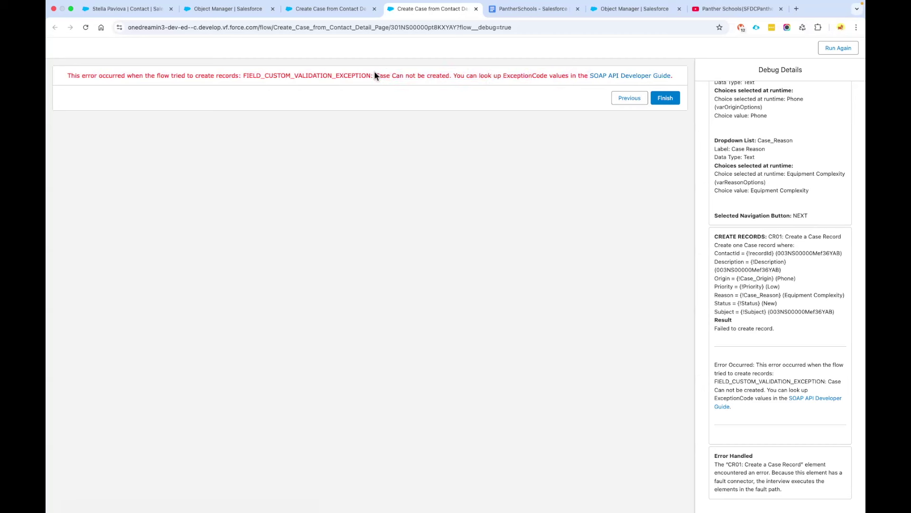
{"action": "triple_click", "coordinate": [283, 77]}
{"action": "left_click", "coordinate": [455, 80]}
{"action": "left_click_drag", "start_coordinate": [587, 75], "coordinate": [73, 73]}
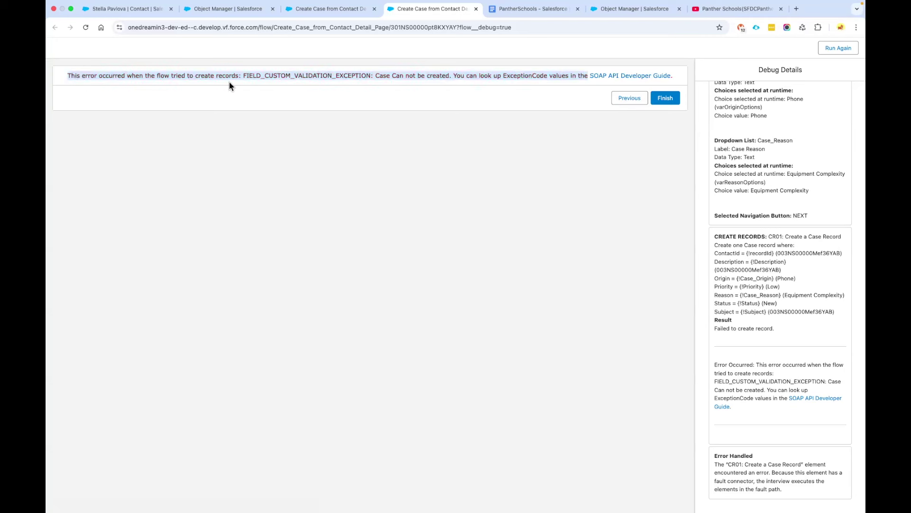
{"action": "left_click", "coordinate": [451, 84]}
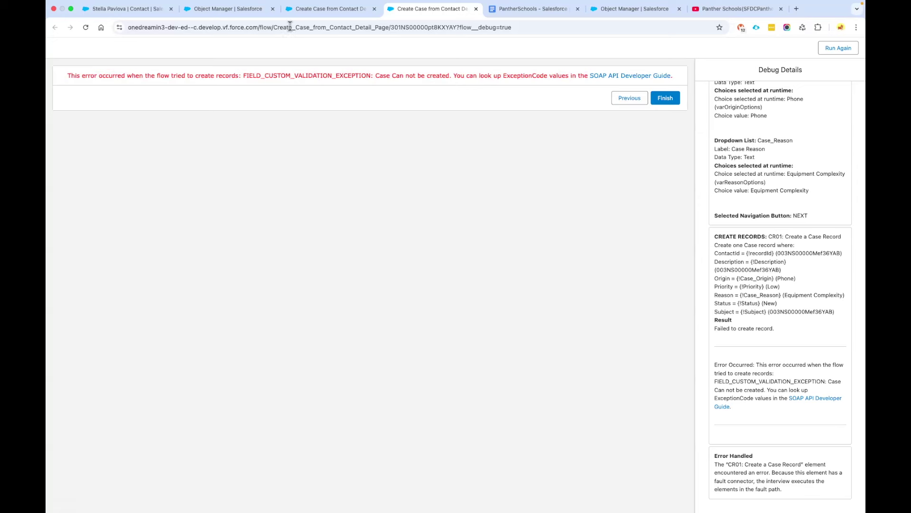
Deactivate the Case_Can_not_be_created validation rule on the Case object and save it.
{"action": "left_click", "coordinate": [325, 10]}
{"action": "left_click", "coordinate": [228, 9]}
{"action": "left_click", "coordinate": [309, 200]}
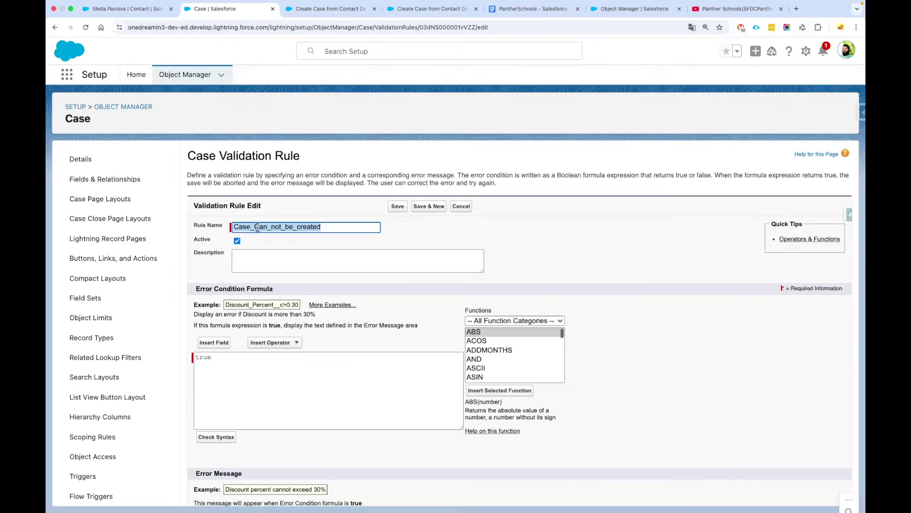
{"action": "left_click", "coordinate": [237, 241]}
{"action": "left_click", "coordinate": [398, 206]}
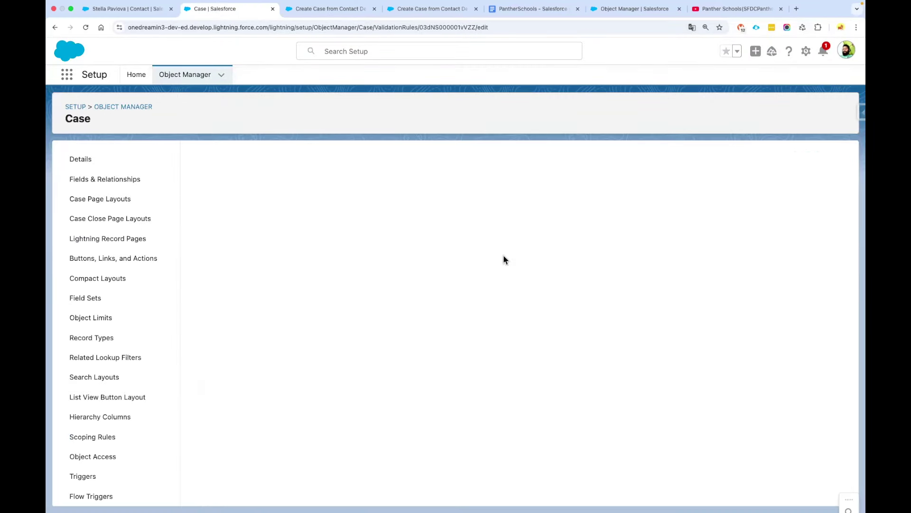
Rerun the flow debug and enter the Subject Generator Not Working and Description No I am not kidding this time it is really not working.
{"action": "left_click", "coordinate": [427, 17]}
{"action": "left_click", "coordinate": [845, 53]}
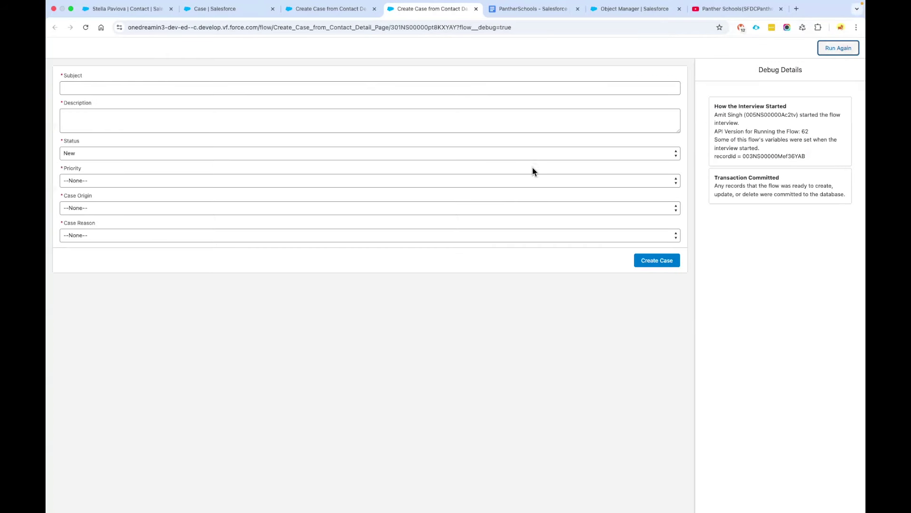
{"action": "left_click", "coordinate": [134, 89]}
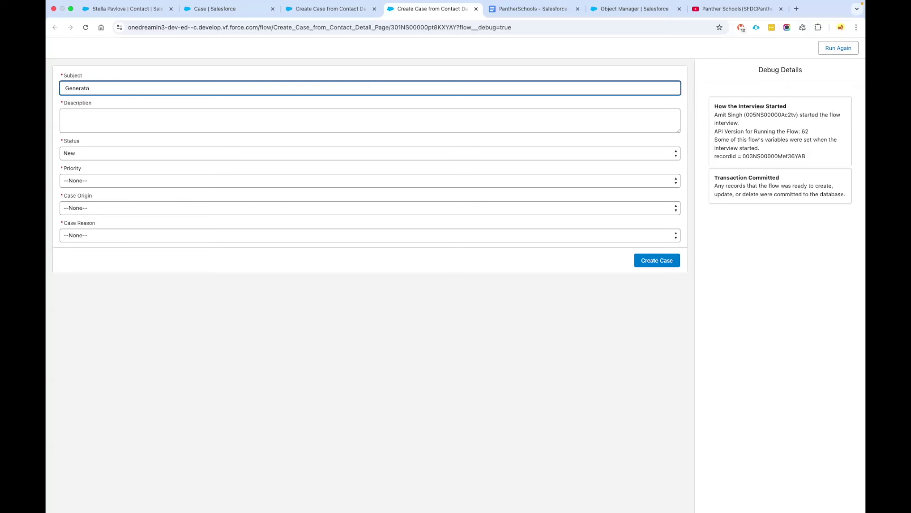
{"action": "type", "text": "king"}
{"action": "key", "text": "Tab"}
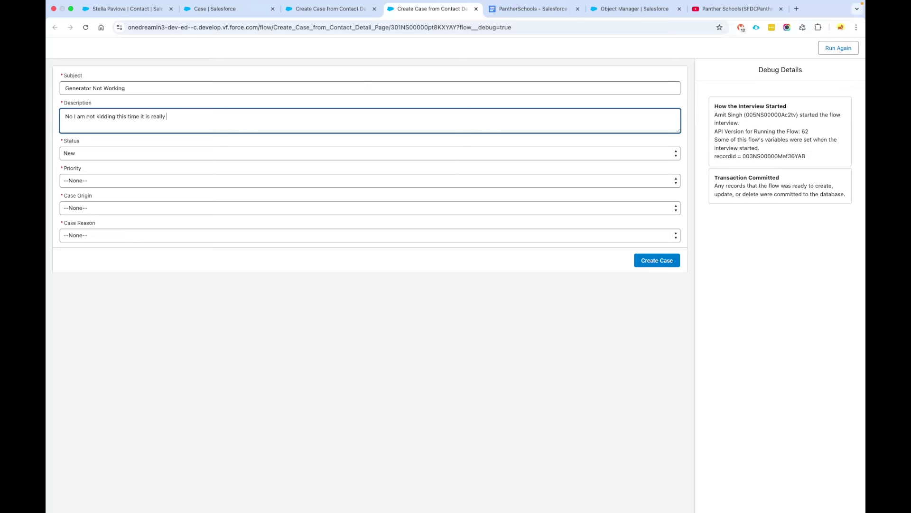
Set Priority to High, Case Origin to Phone, and Case Reason to Performance, and create the case.
{"action": "left_click", "coordinate": [95, 182]}
{"action": "key", "text": "Escape"}
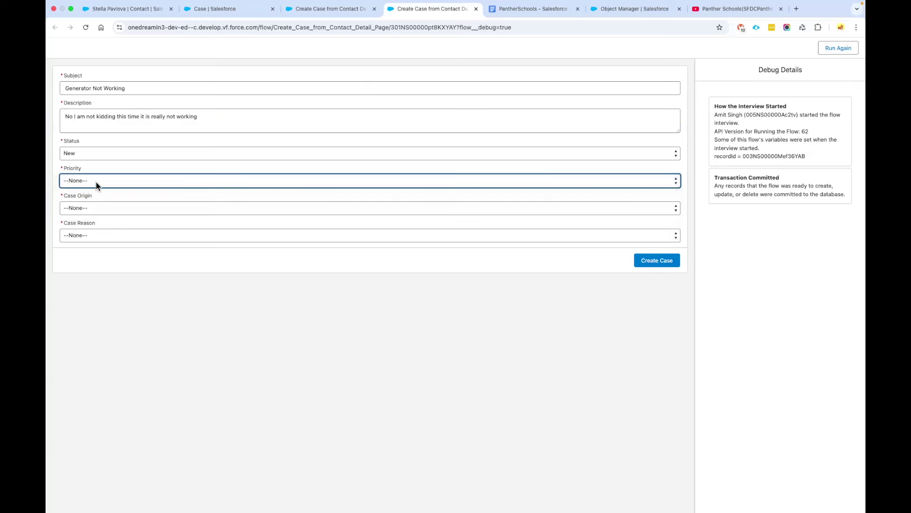
{"action": "left_click", "coordinate": [95, 182]}
{"action": "left_click", "coordinate": [93, 190]}
{"action": "left_click", "coordinate": [93, 209]}
{"action": "left_click", "coordinate": [92, 218]}
{"action": "left_click", "coordinate": [98, 236]}
{"action": "left_click", "coordinate": [106, 263]}
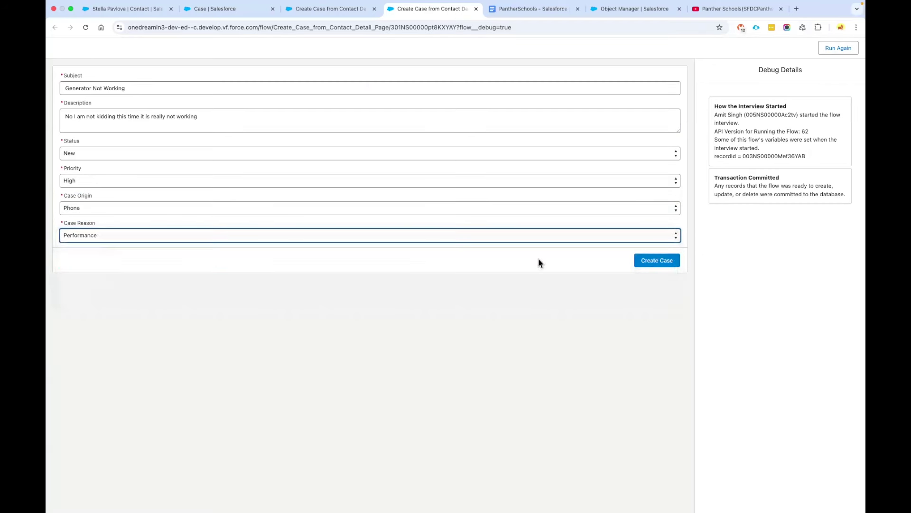
{"action": "left_click", "coordinate": [665, 259]}
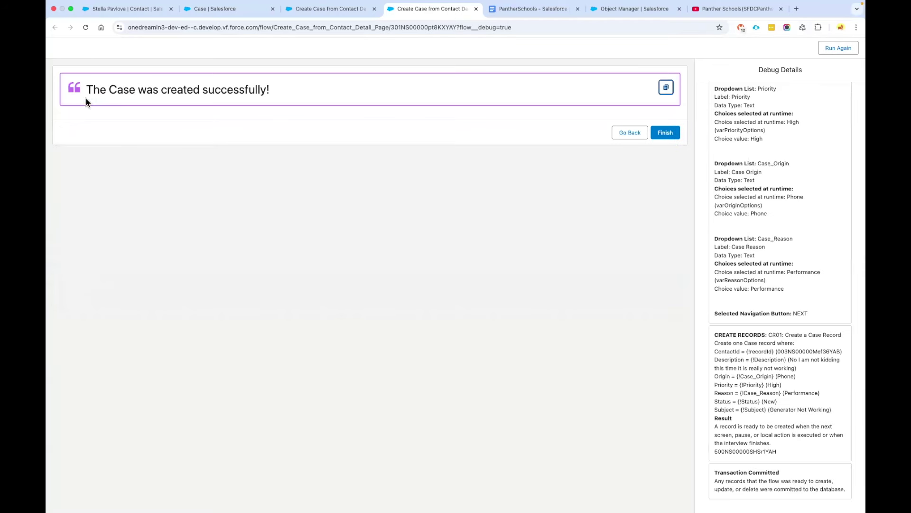
Copy the new case's record ID from the debug details, open its record in place of the contact page, and review it.
{"action": "left_click_drag", "start_coordinate": [86, 90], "coordinate": [284, 93]}
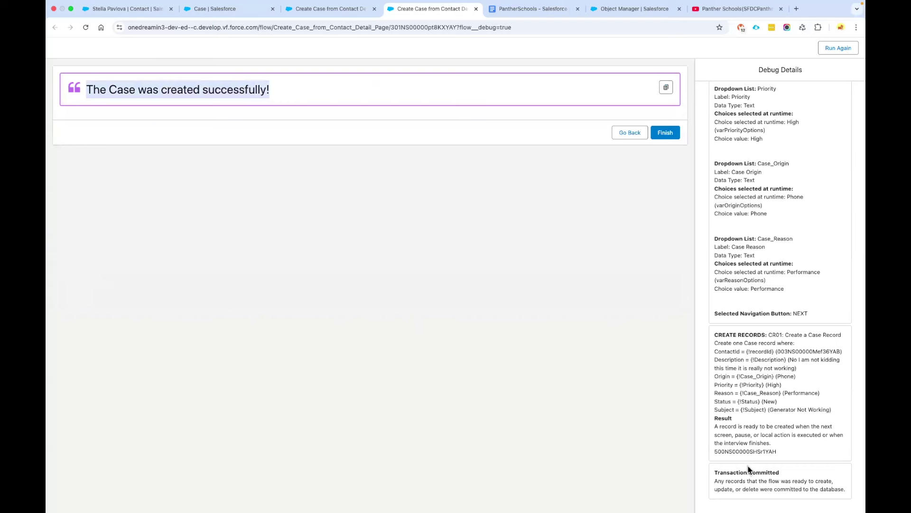
{"action": "double_click", "coordinate": [746, 451]}
{"action": "key", "text": "super+c"}
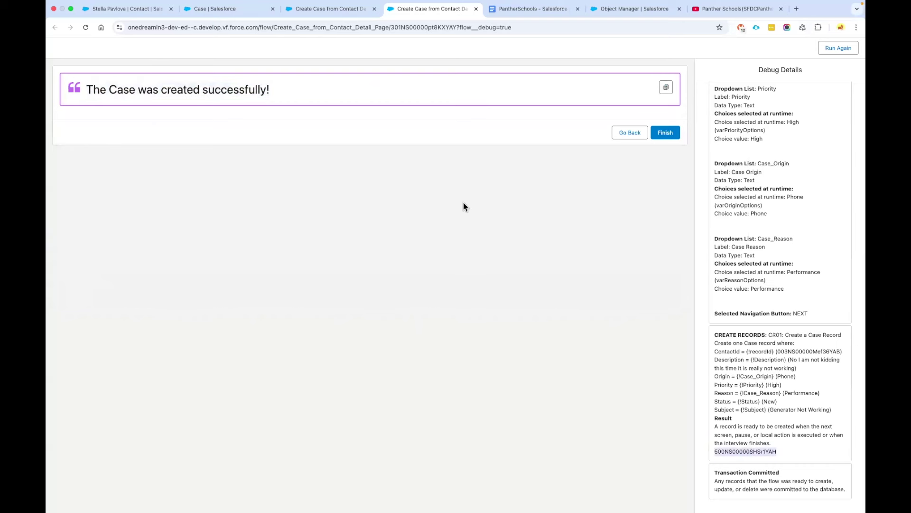
{"action": "left_click", "coordinate": [124, 10]}
{"action": "double_click", "coordinate": [379, 27]}
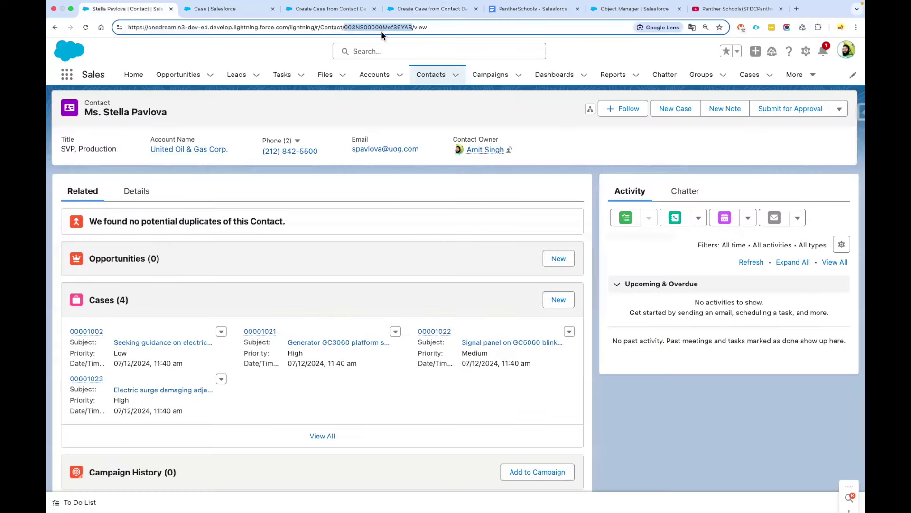
{"action": "key", "text": "super+v"}
{"action": "key", "text": "Return"}
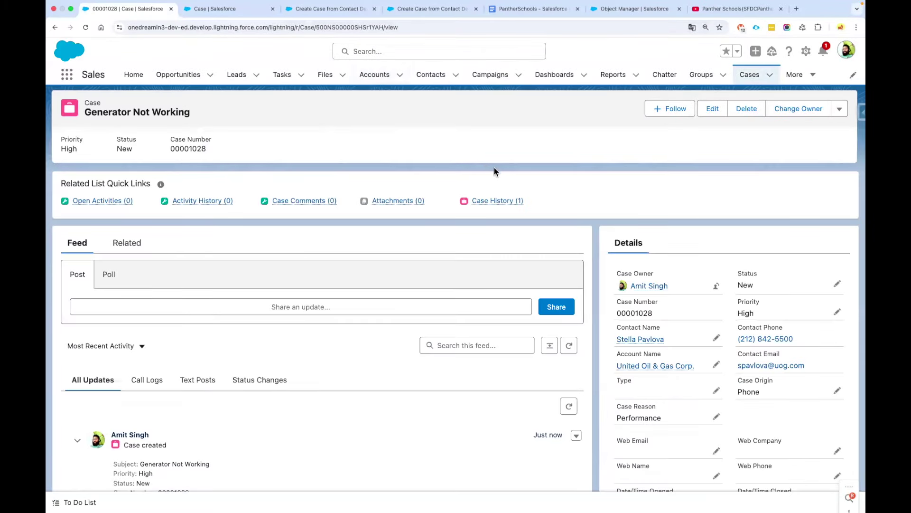
{"action": "scroll", "coordinate": [413, 276], "scroll_direction": "down", "scroll_amount": 4}
{"action": "scroll", "coordinate": [412, 275], "scroll_direction": "up", "scroll_amount": 4}
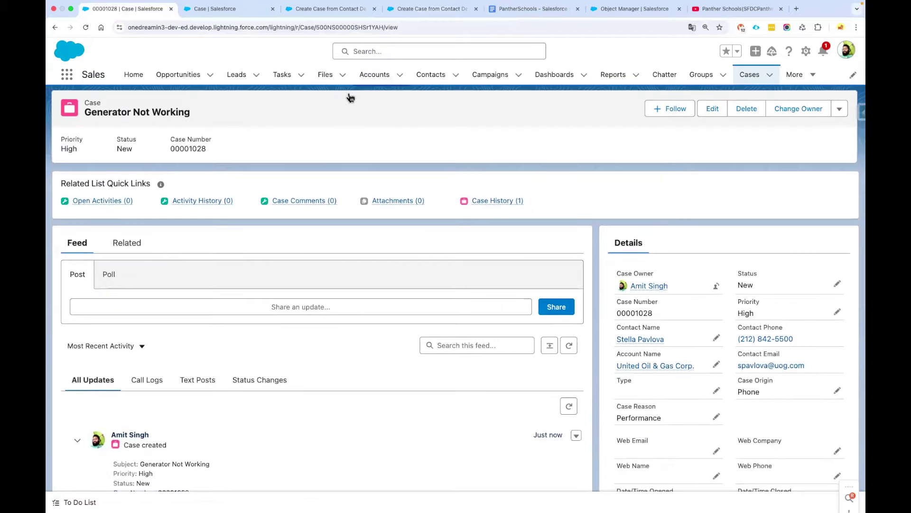
Close the debug session and activate the Create Case from Contact Detail Page flow.
{"action": "left_click", "coordinate": [409, 9]}
{"action": "key", "text": "super+w"}
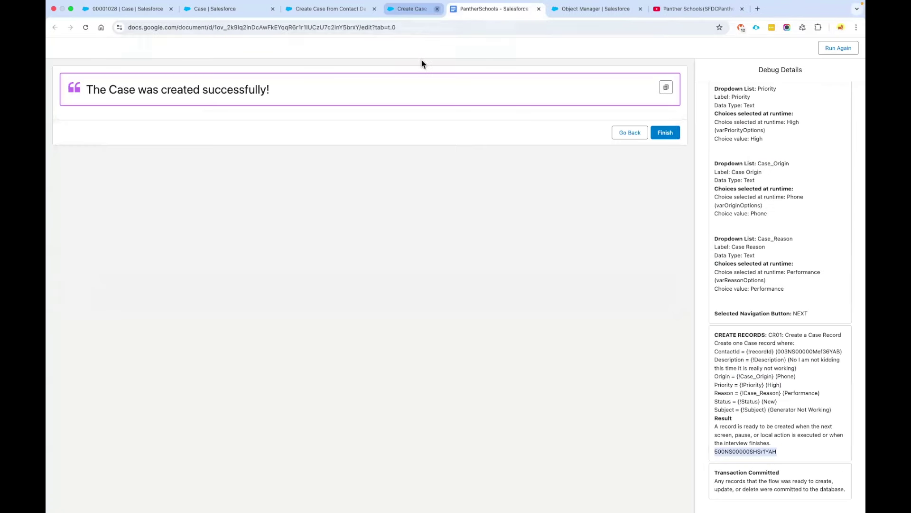
{"action": "left_click", "coordinate": [336, 10]}
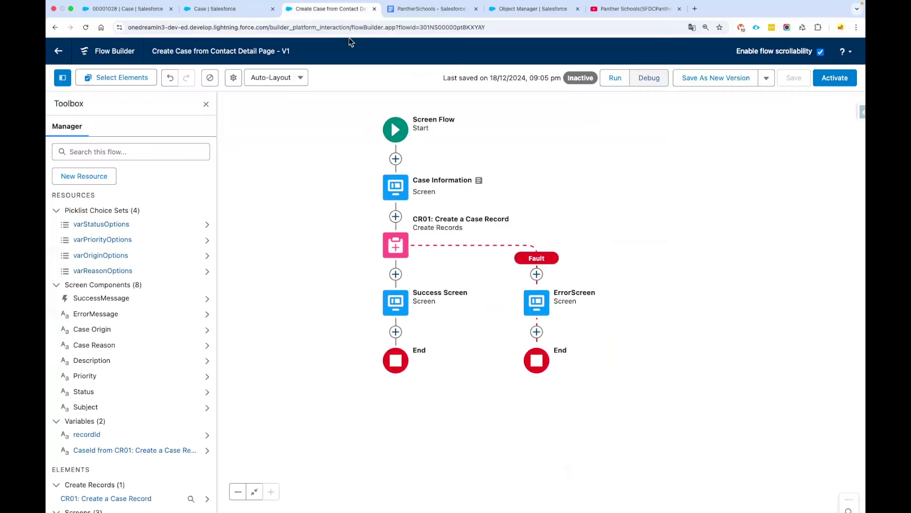
{"action": "left_click", "coordinate": [834, 78]}
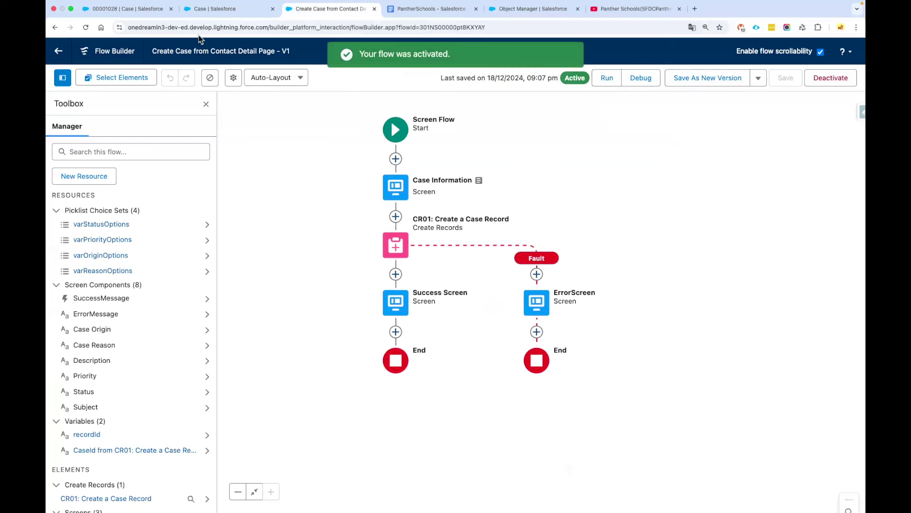
Open the United Oil & Gas, UK VP, Finance contact from All Contacts, edit its record page, and dismiss the Important Changes notice.
{"action": "left_click", "coordinate": [124, 9]}
{"action": "left_click", "coordinate": [426, 76]}
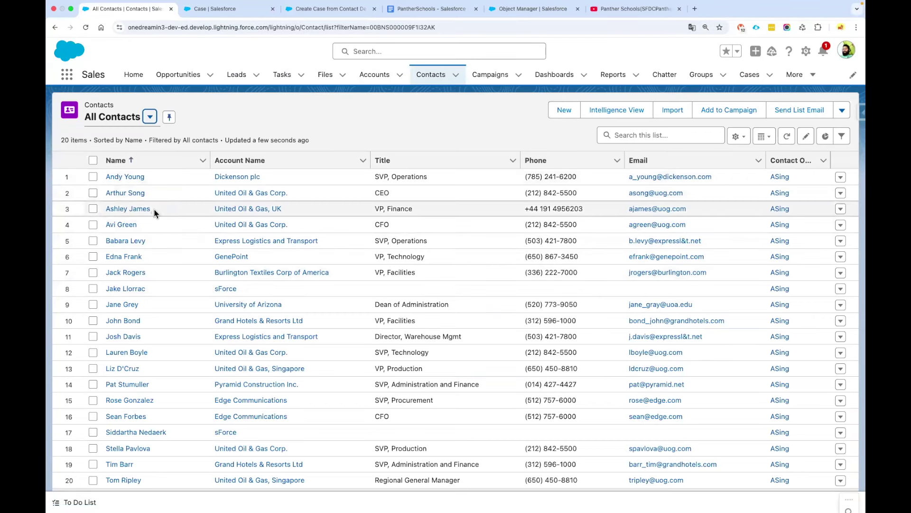
{"action": "left_click", "coordinate": [131, 208]}
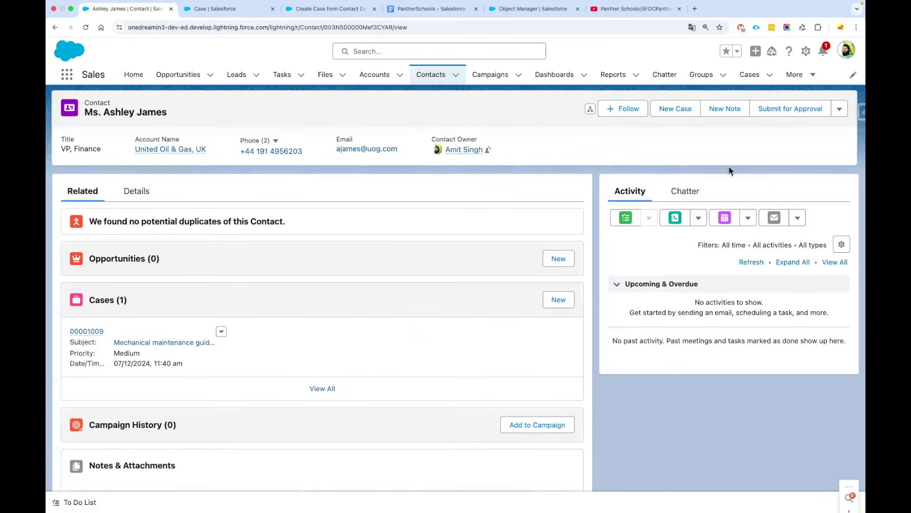
{"action": "left_click", "coordinate": [808, 53]}
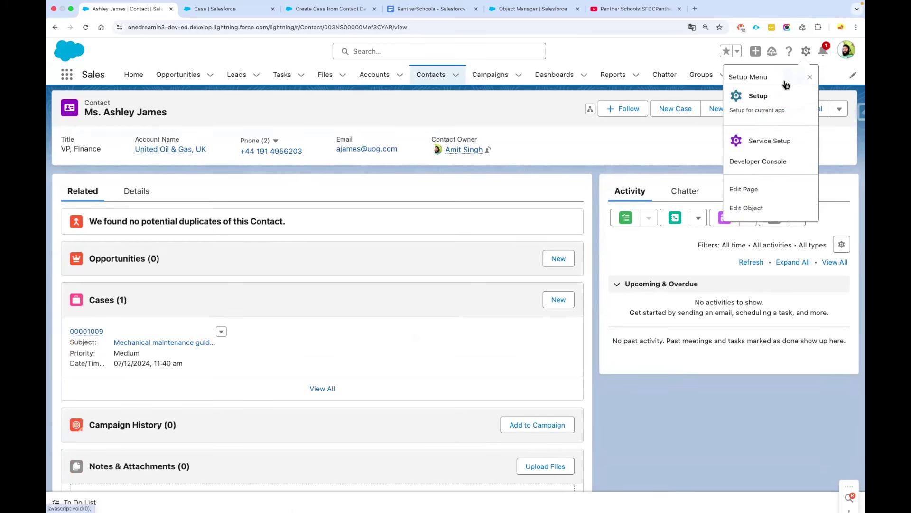
{"action": "left_click", "coordinate": [761, 193]}
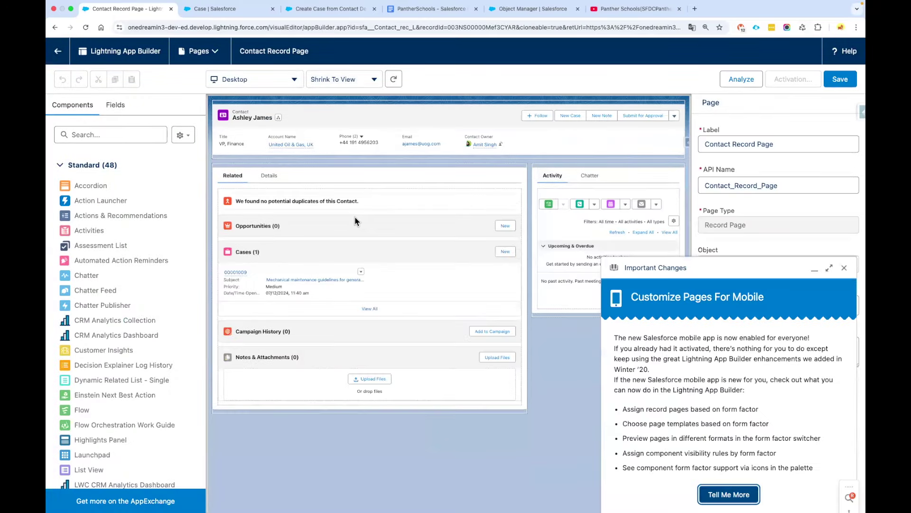
{"action": "left_click", "coordinate": [845, 268]}
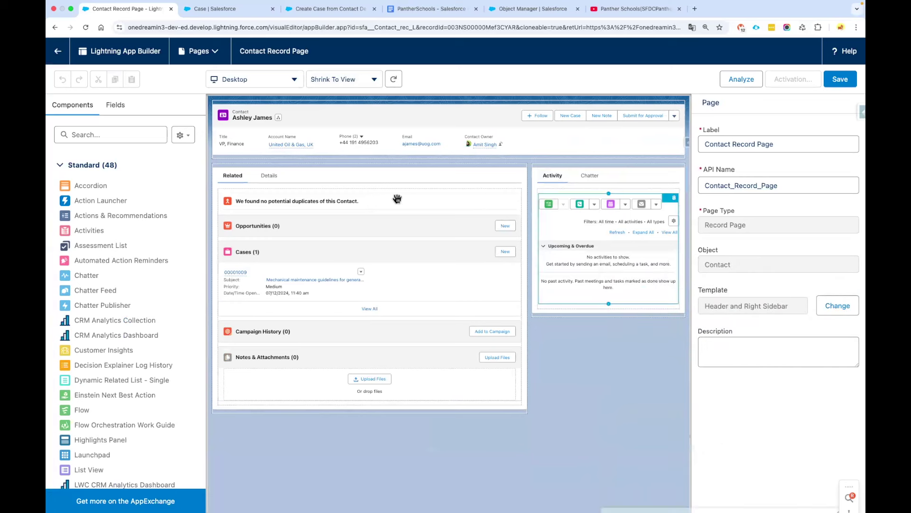
Find the Flow component and add it to the Contact Record Page's right sidebar, above the Activity and Chatter tabs.
{"action": "left_click", "coordinate": [105, 129]}
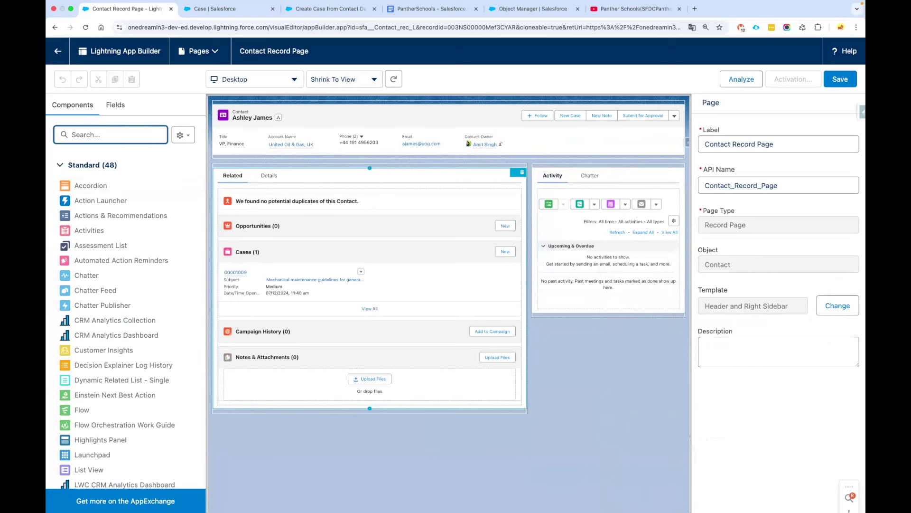
{"action": "type", "text": "Flow"}
{"action": "left_click_drag", "start_coordinate": [81, 185], "coordinate": [593, 172]}
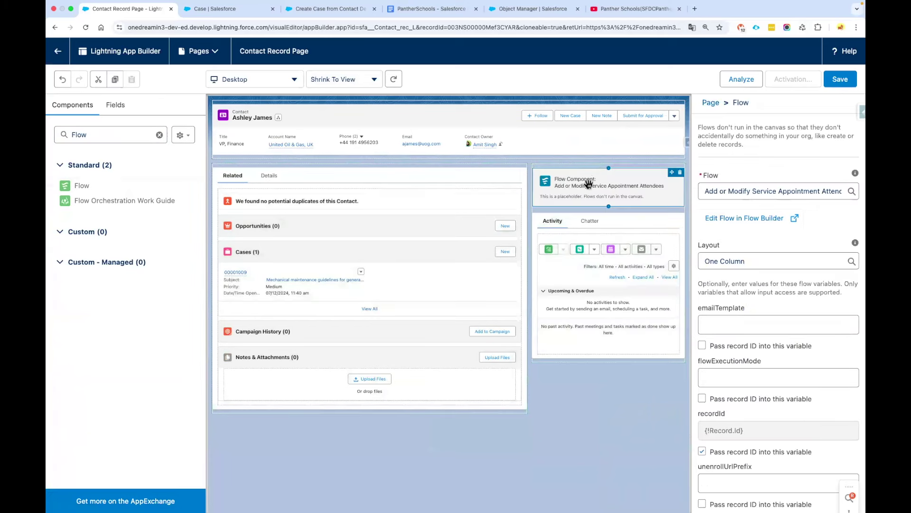
Set the Flow component to run Create Case from Contact Detail Page and pass the record ID into its recordId variable.
{"action": "left_click", "coordinate": [746, 190]}
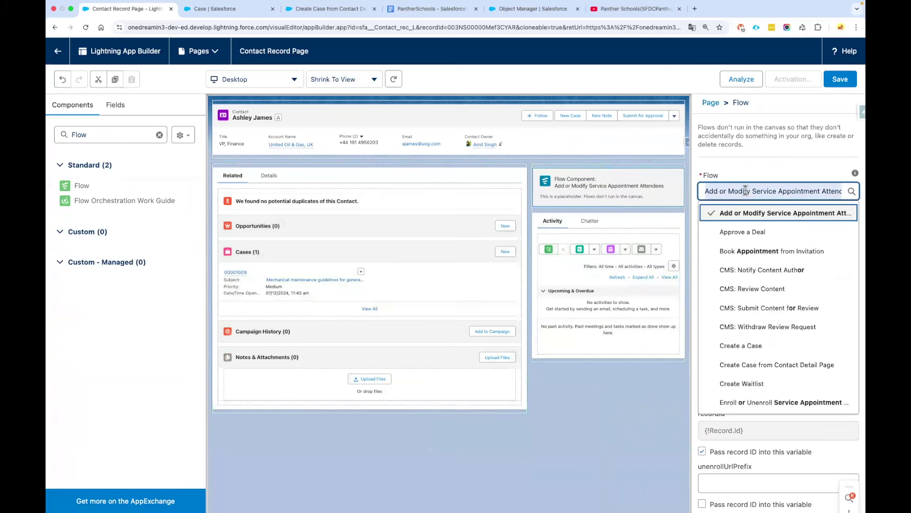
{"action": "type", "text": "Cre"}
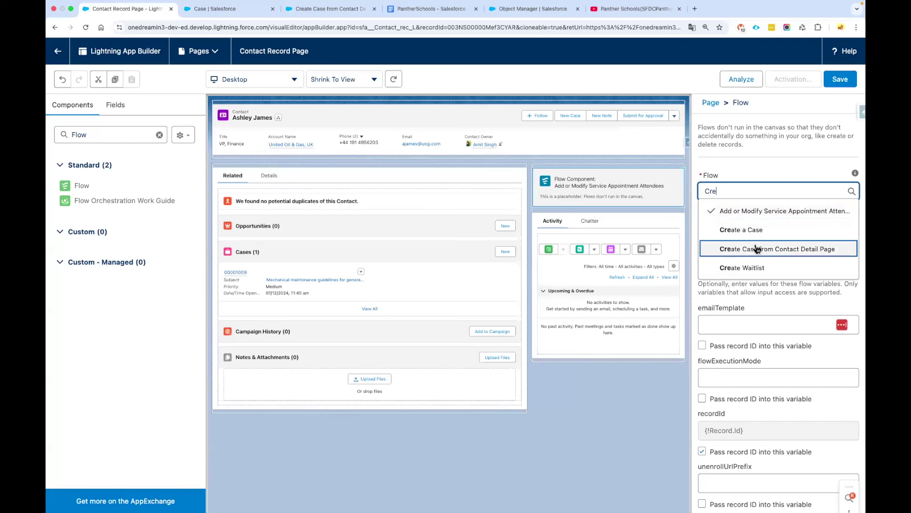
{"action": "left_click", "coordinate": [805, 250]}
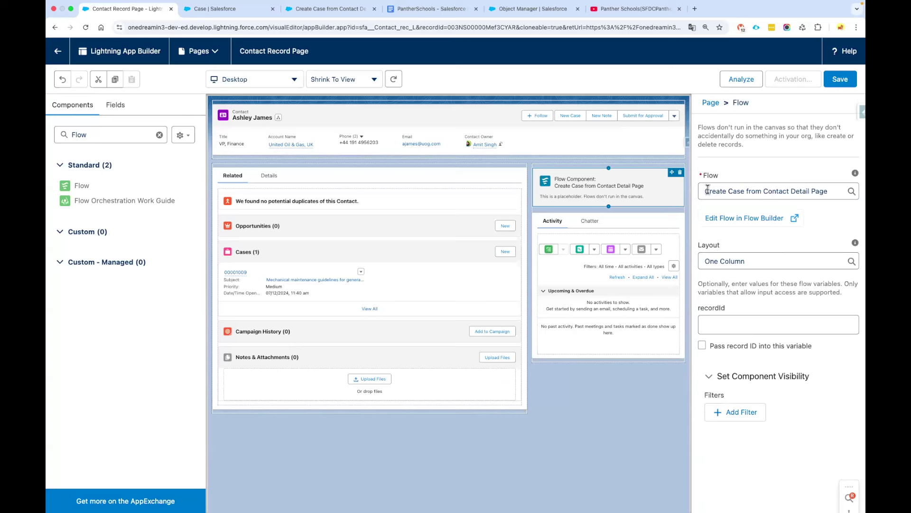
{"action": "left_click_drag", "start_coordinate": [707, 190], "coordinate": [839, 191]}
{"action": "left_click", "coordinate": [733, 164]}
{"action": "left_click", "coordinate": [729, 310]}
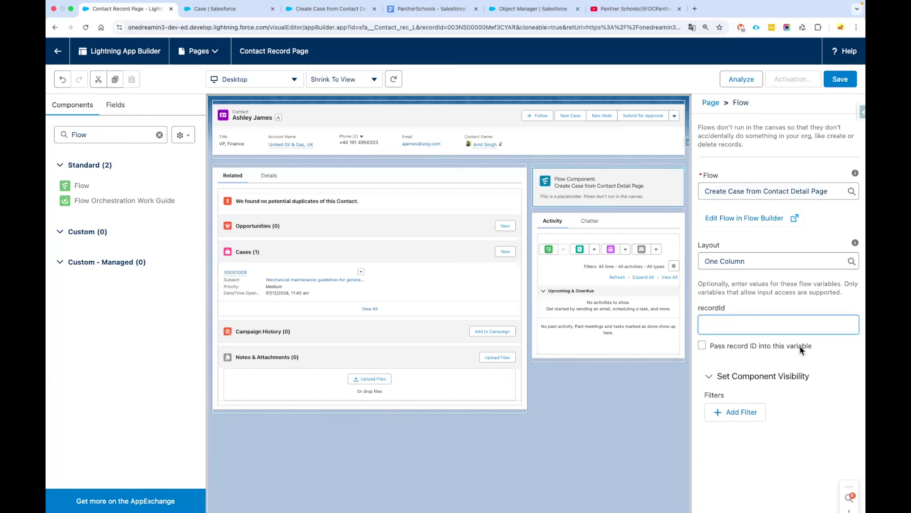
{"action": "left_click", "coordinate": [703, 345]}
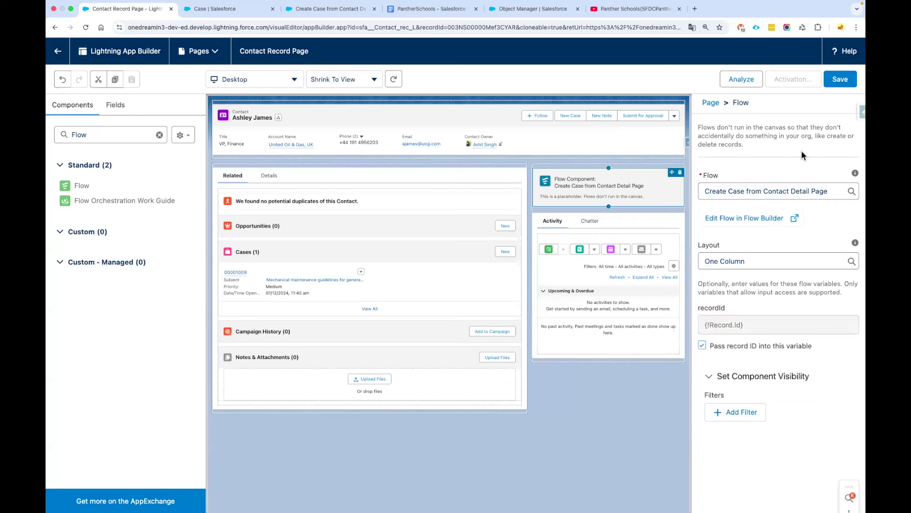
Save the Contact Record Page, activate it as the org default for Desktop, save again, and return to the contact record.
{"action": "left_click", "coordinate": [841, 81]}
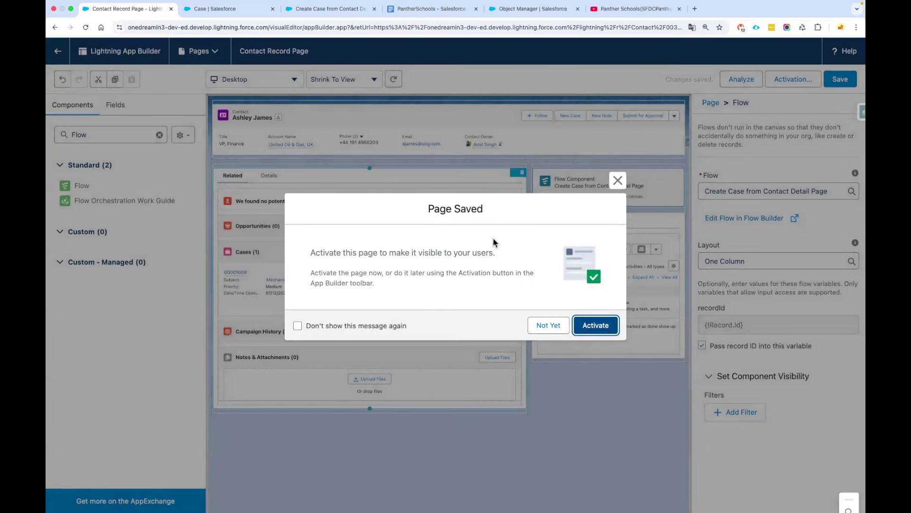
{"action": "left_click", "coordinate": [532, 324]}
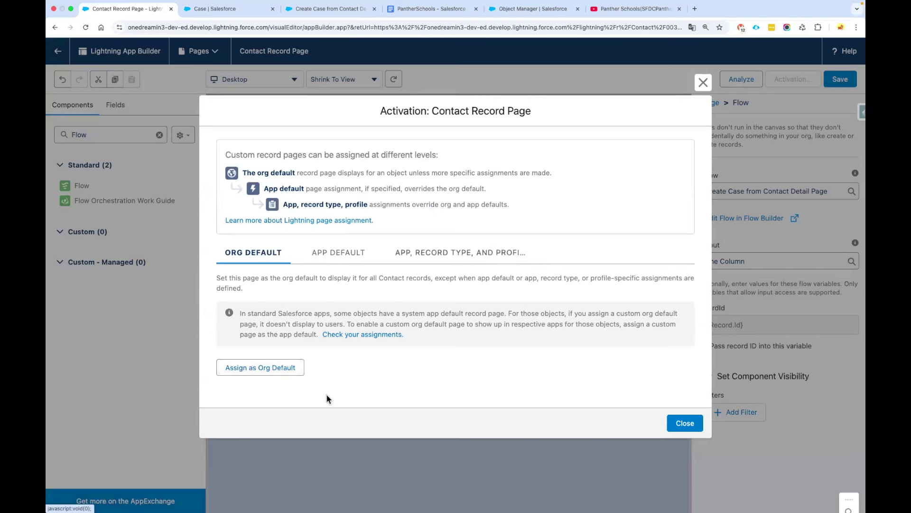
{"action": "left_click", "coordinate": [257, 370]}
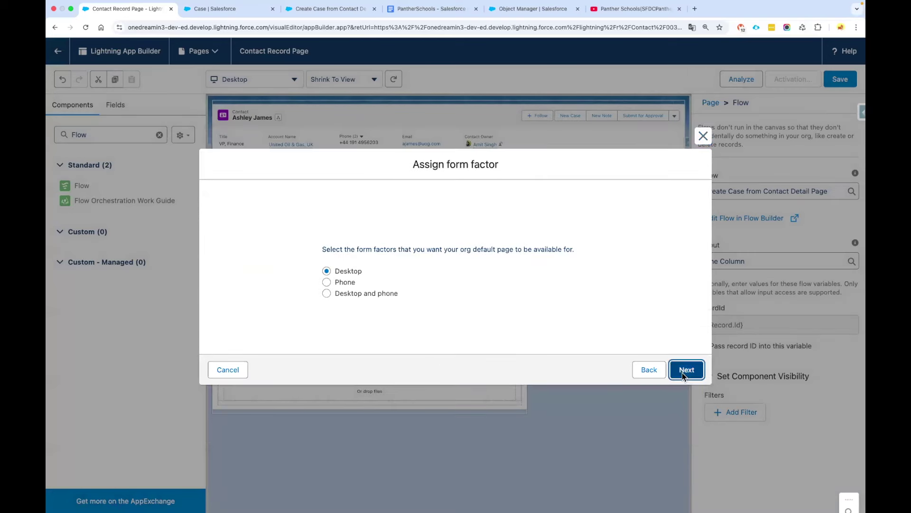
{"action": "left_click", "coordinate": [682, 372]}
{"action": "left_click", "coordinate": [686, 338]}
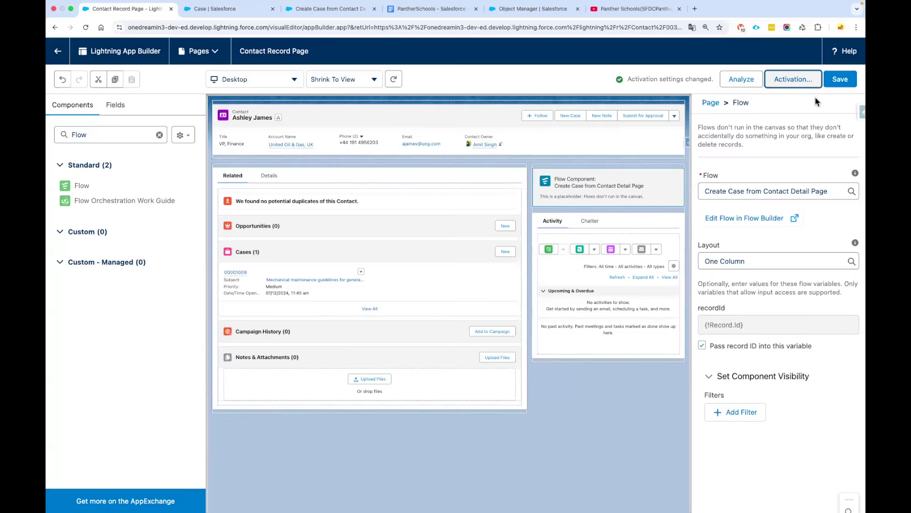
{"action": "left_click", "coordinate": [842, 83]}
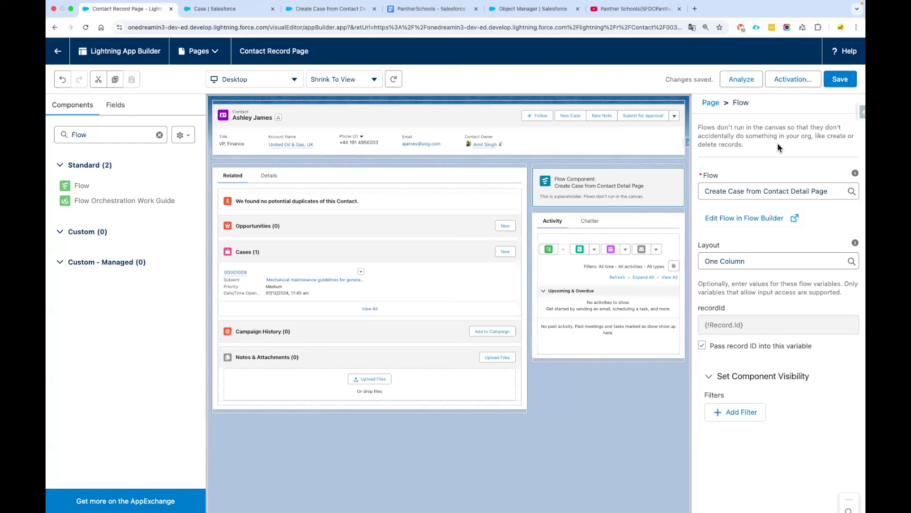
{"action": "left_click", "coordinate": [59, 53]}
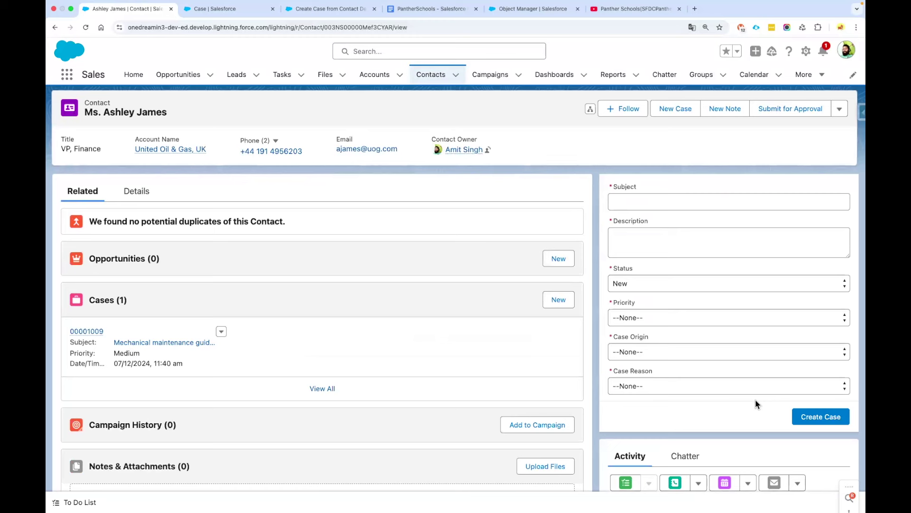
Copy the existing case's subject, Mechanical maintenance guidelines for generator misleading, into the embedded form's Subject and Description, leaving that case unedited.
{"action": "left_click", "coordinate": [646, 201]}
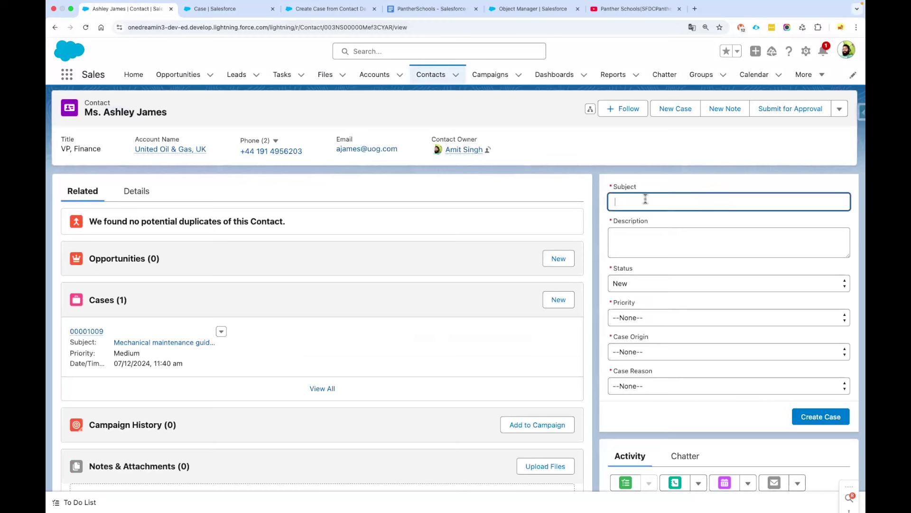
{"action": "left_click", "coordinate": [222, 331]}
{"action": "left_click", "coordinate": [227, 353]}
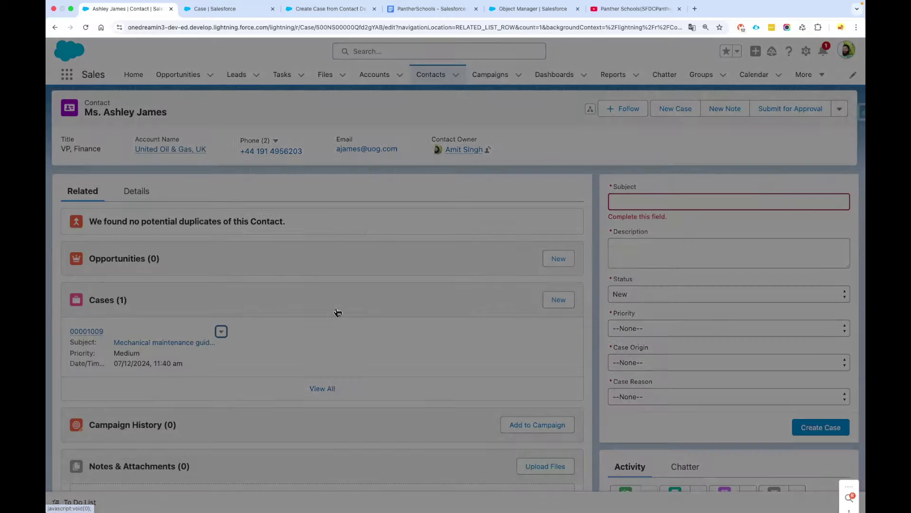
{"action": "scroll", "coordinate": [437, 370], "scroll_direction": "down", "scroll_amount": 5}
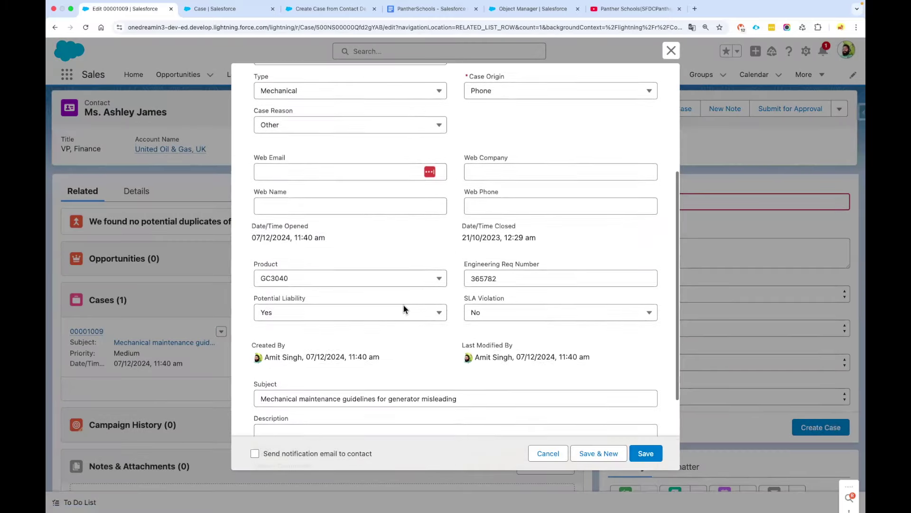
{"action": "double_click", "coordinate": [404, 365]}
{"action": "triple_click", "coordinate": [405, 369]}
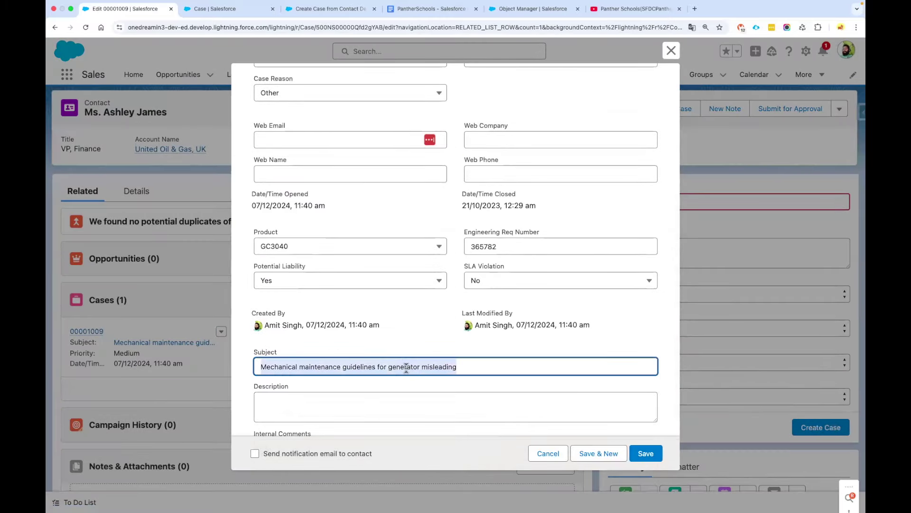
{"action": "left_click", "coordinate": [546, 453]}
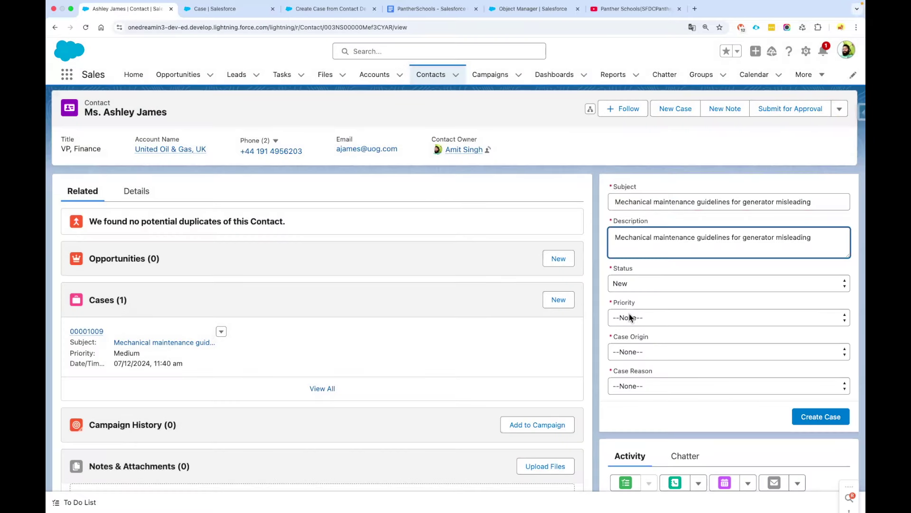
Set Priority to High, Case Origin to Email and Case Reason to Equipment Design, and create the case.
{"action": "left_click", "coordinate": [632, 317]}
{"action": "left_click", "coordinate": [631, 330]}
{"action": "left_click", "coordinate": [648, 353]}
{"action": "left_click", "coordinate": [642, 375]}
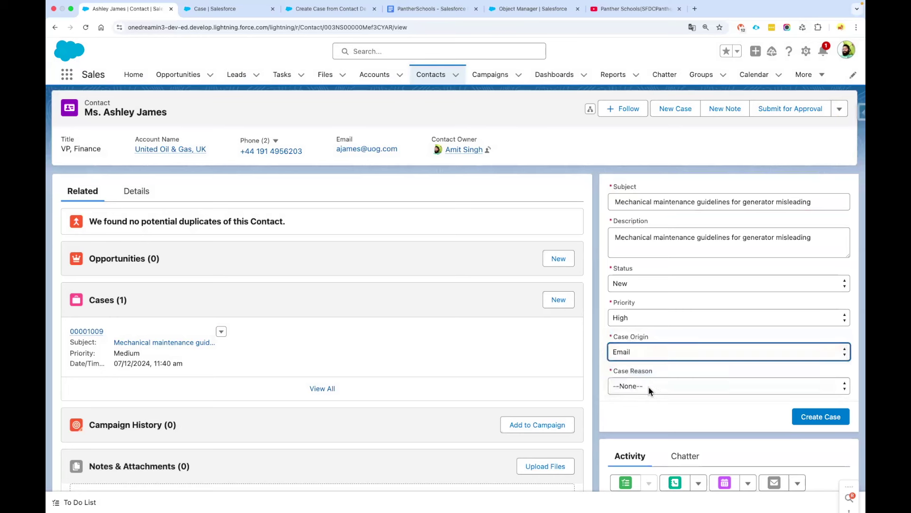
{"action": "left_click", "coordinate": [649, 386]}
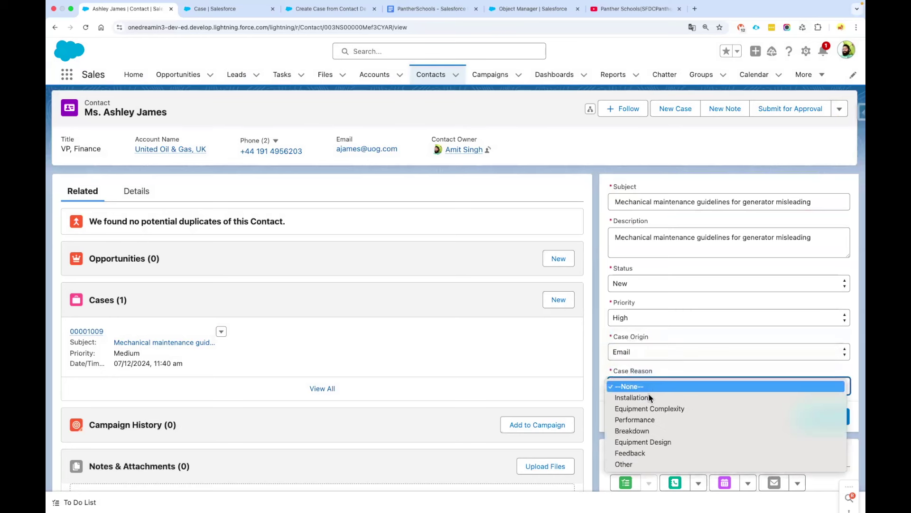
{"action": "left_click", "coordinate": [656, 444]}
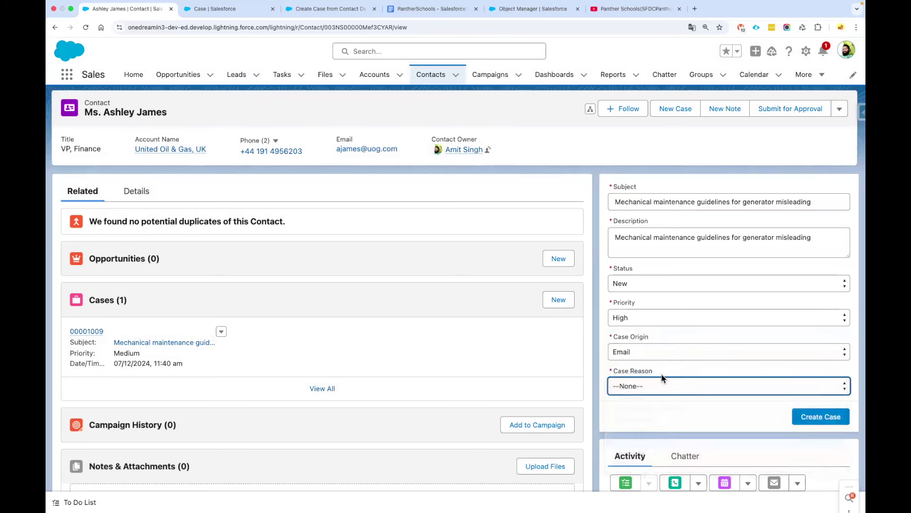
{"action": "left_click", "coordinate": [820, 418]}
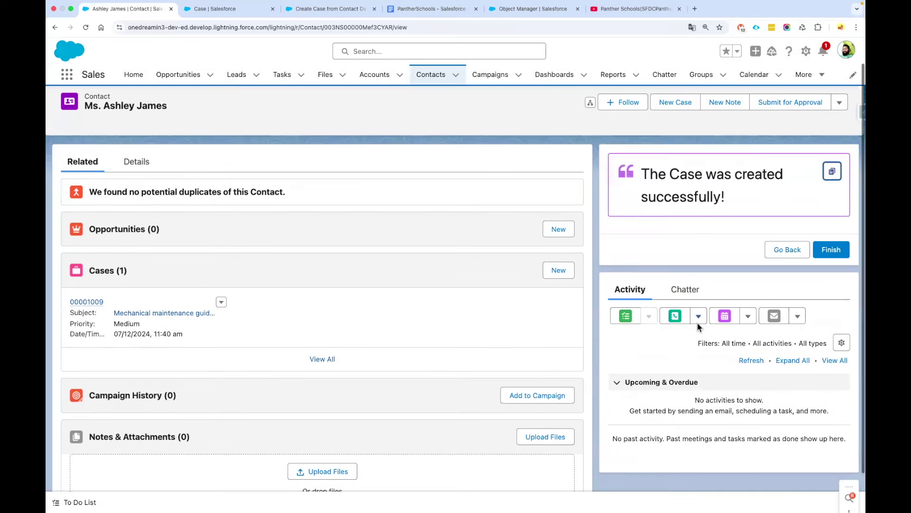
Check the flow's success message and the contact's Cases list, and open the newly created High priority case to review it.
{"action": "triple_click", "coordinate": [742, 189]}
{"action": "left_click", "coordinate": [716, 224]}
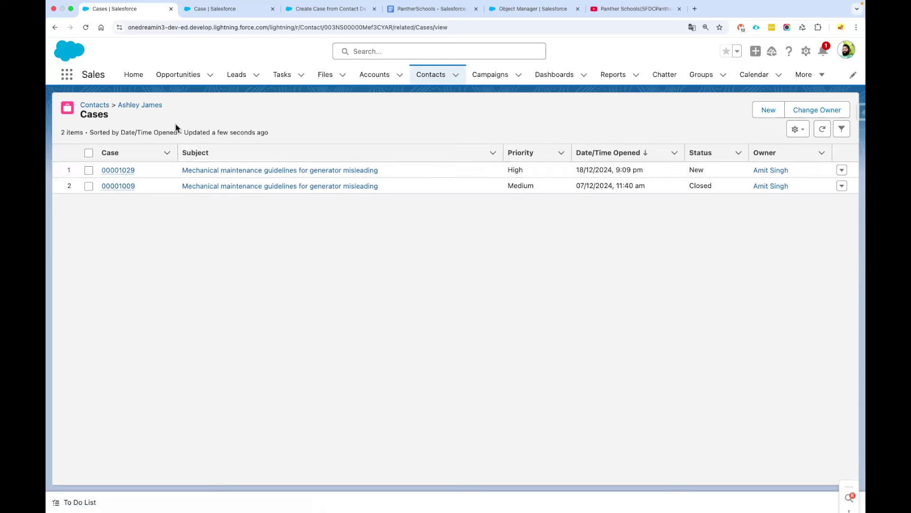
{"action": "double_click", "coordinate": [504, 170]}
{"action": "key", "text": "Right"}
{"action": "key", "text": "Right"}
{"action": "key", "text": "Right"}
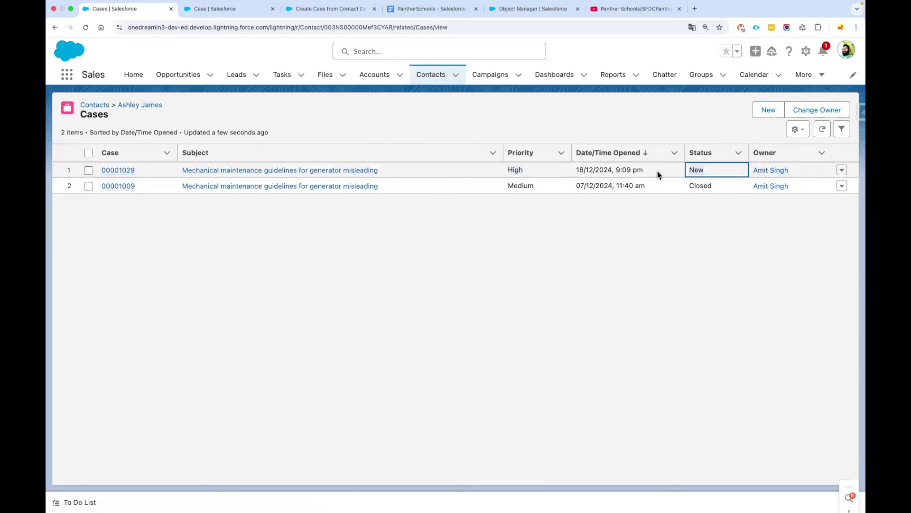
{"action": "left_click_drag", "start_coordinate": [577, 170], "coordinate": [644, 171]}
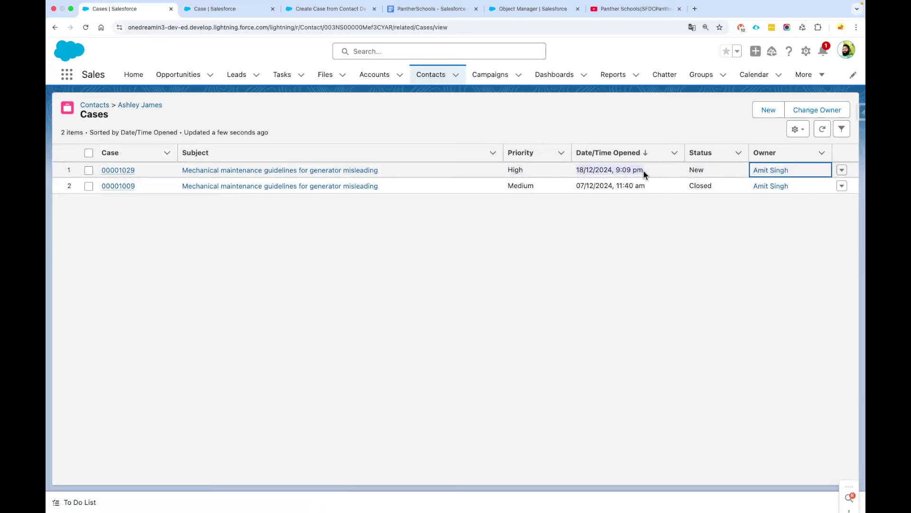
{"action": "left_click", "coordinate": [126, 171]}
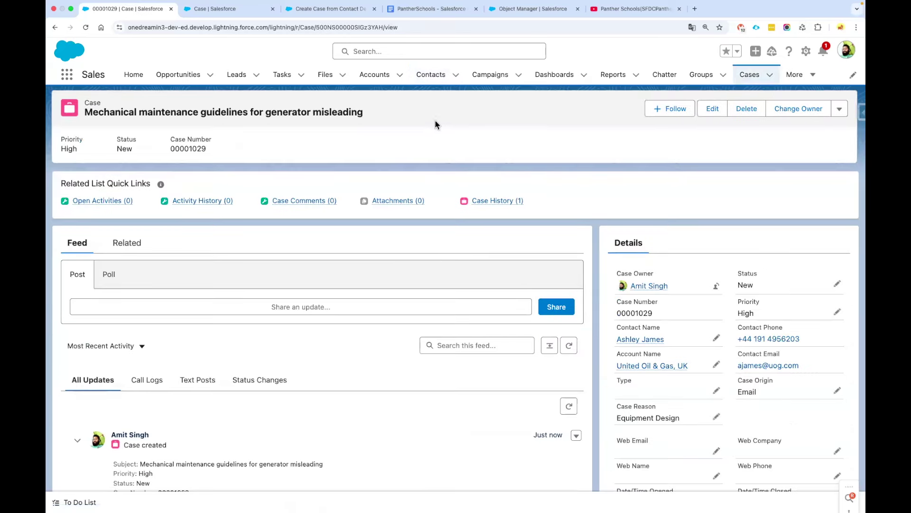
Open the Express Logistics and Transport Director, Warehouse Mgmt contact and copy the subject from its existing case's edit form.
{"action": "left_click", "coordinate": [433, 79]}
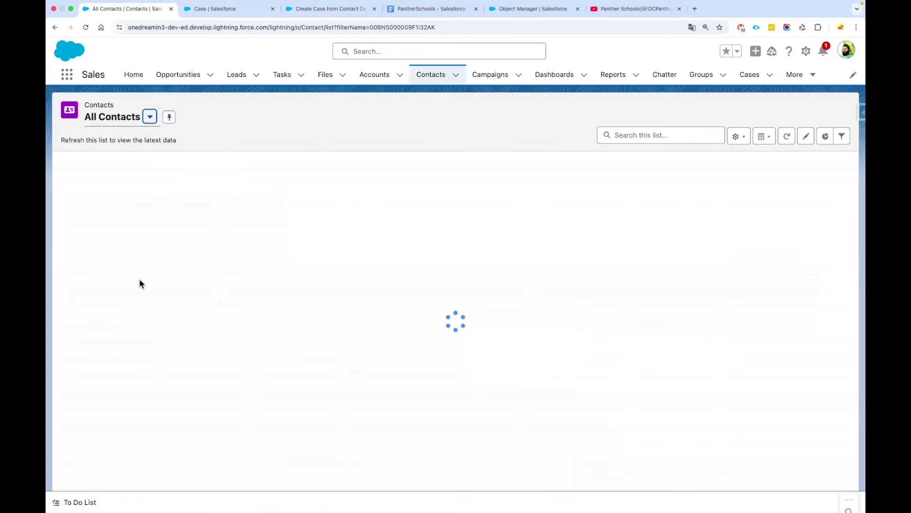
{"action": "left_click", "coordinate": [127, 338]}
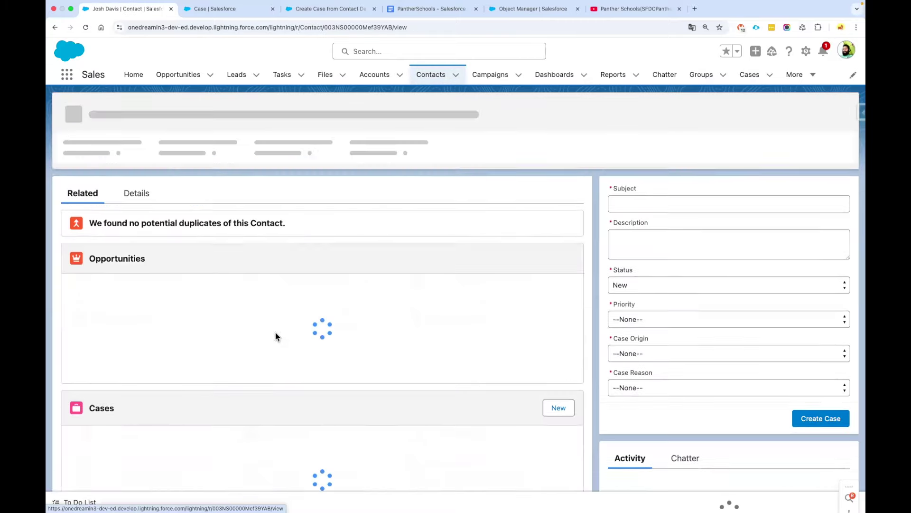
{"action": "left_click", "coordinate": [221, 332]}
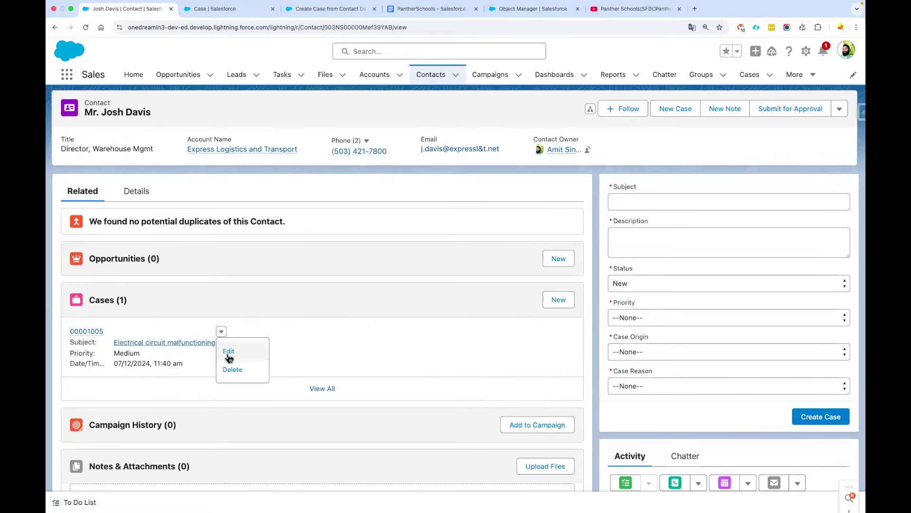
{"action": "left_click", "coordinate": [228, 351]}
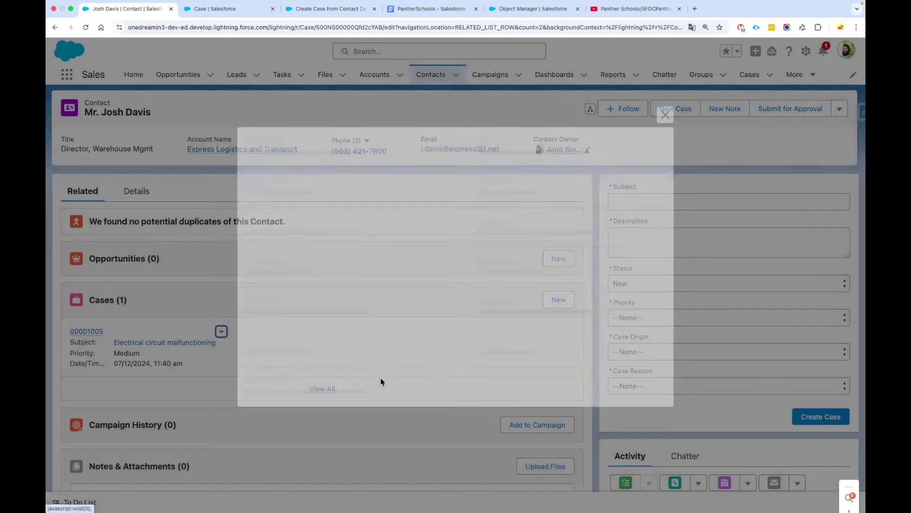
{"action": "scroll", "coordinate": [392, 371], "scroll_direction": "down", "scroll_amount": 6}
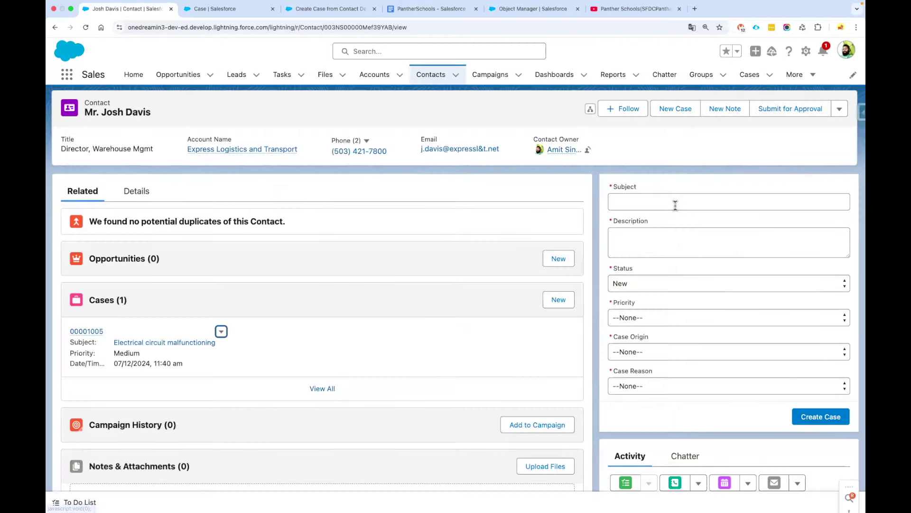
Fill the embedded form's Subject and Description with Electrical circuit malfunctioning.
{"action": "left_click", "coordinate": [675, 205]}
{"action": "key", "text": "super+v"}
{"action": "left_click", "coordinate": [669, 244]}
{"action": "key", "text": "super+v"}
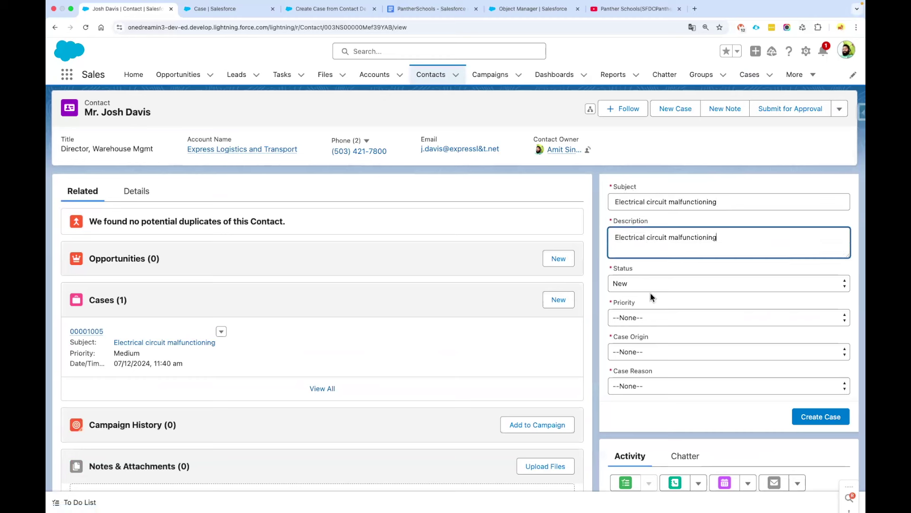
Set Priority to Medium, choose a Case Origin and Case Reason, create the case, and finish the flow.
{"action": "left_click", "coordinate": [651, 318]}
{"action": "left_click", "coordinate": [640, 341]}
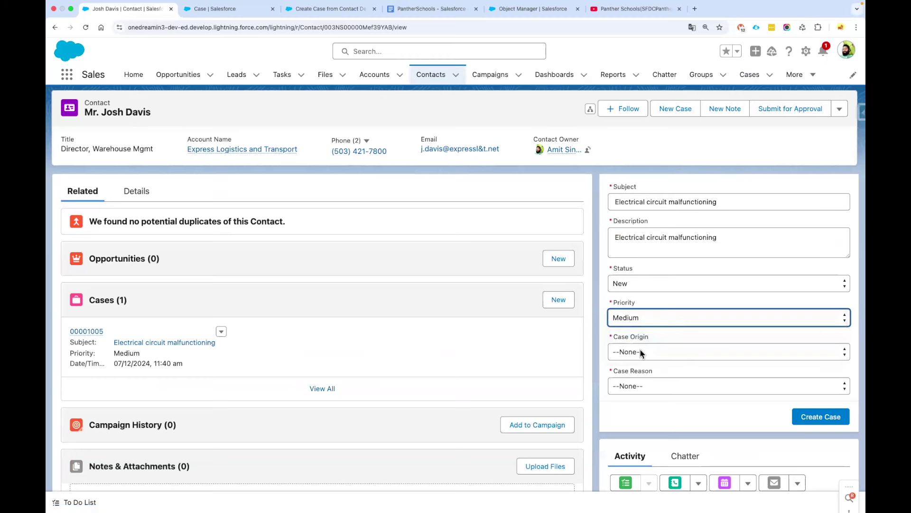
{"action": "left_click", "coordinate": [640, 350]}
{"action": "left_click", "coordinate": [643, 386]}
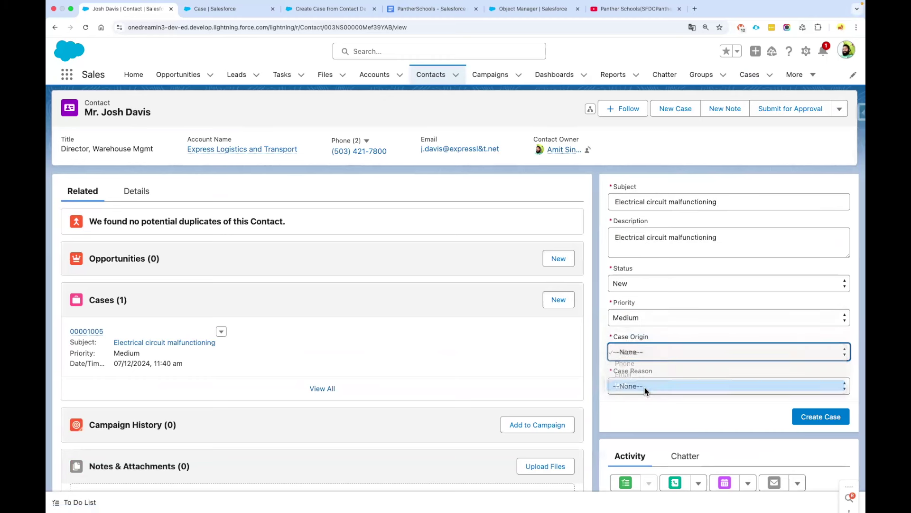
{"action": "left_click", "coordinate": [648, 386]}
{"action": "left_click", "coordinate": [791, 416]}
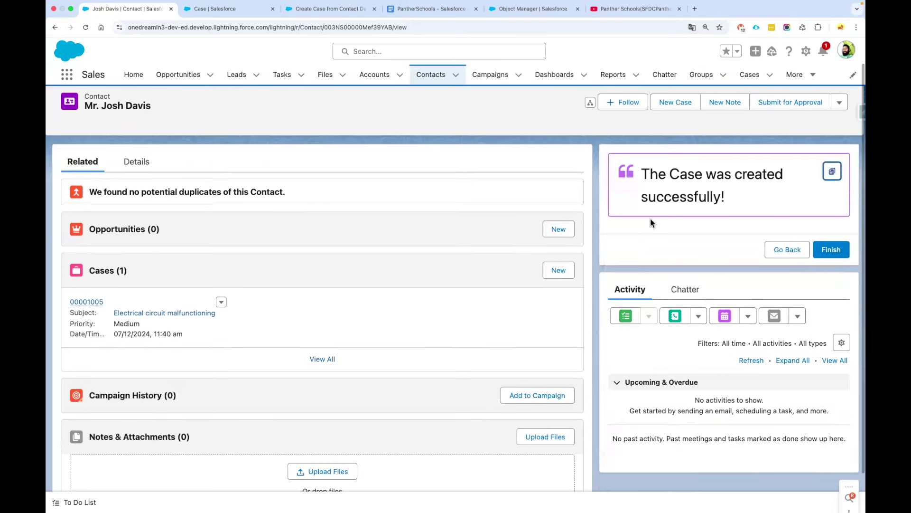
{"action": "left_click", "coordinate": [829, 250]}
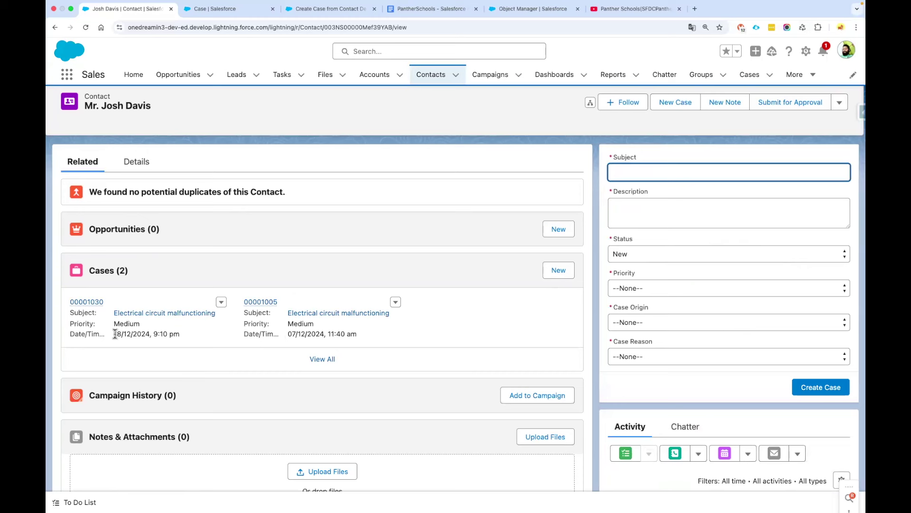
Check the new case's opened date and status in the contact's Cases list, and return to the contact to view its details.
{"action": "left_click_drag", "start_coordinate": [114, 334], "coordinate": [183, 337]}
{"action": "left_click", "coordinate": [185, 337]}
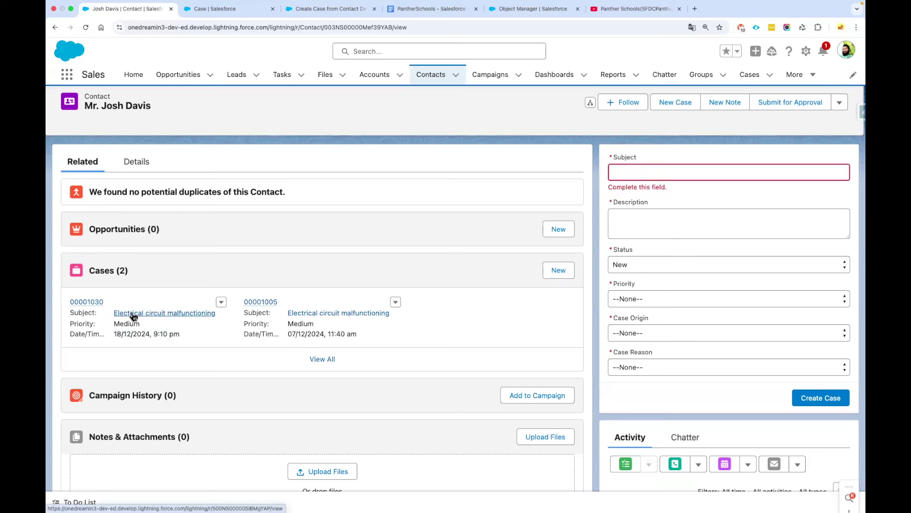
{"action": "left_click", "coordinate": [119, 275]}
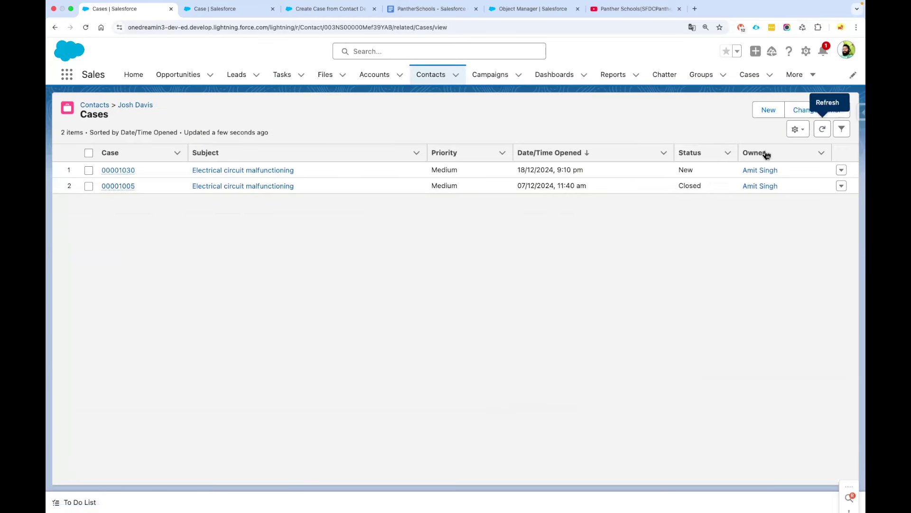
{"action": "mouse_move", "coordinate": [702, 169]}
{"action": "left_mouse_down"}
{"action": "mouse_move", "coordinate": [423, 167]}
{"action": "mouse_move", "coordinate": [690, 167]}
{"action": "left_mouse_up"}
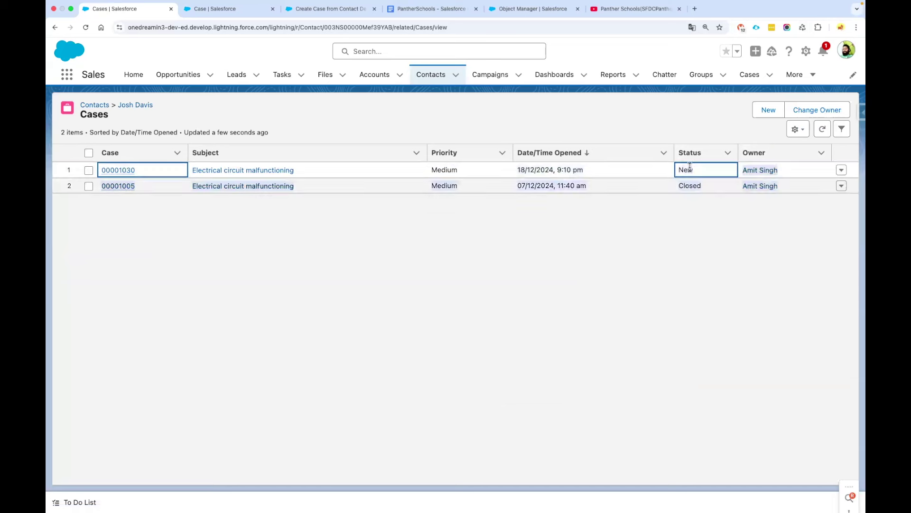
{"action": "left_click", "coordinate": [685, 170]}
{"action": "left_click", "coordinate": [656, 223]}
{"action": "key", "text": "Down"}
{"action": "left_click", "coordinate": [134, 105]}
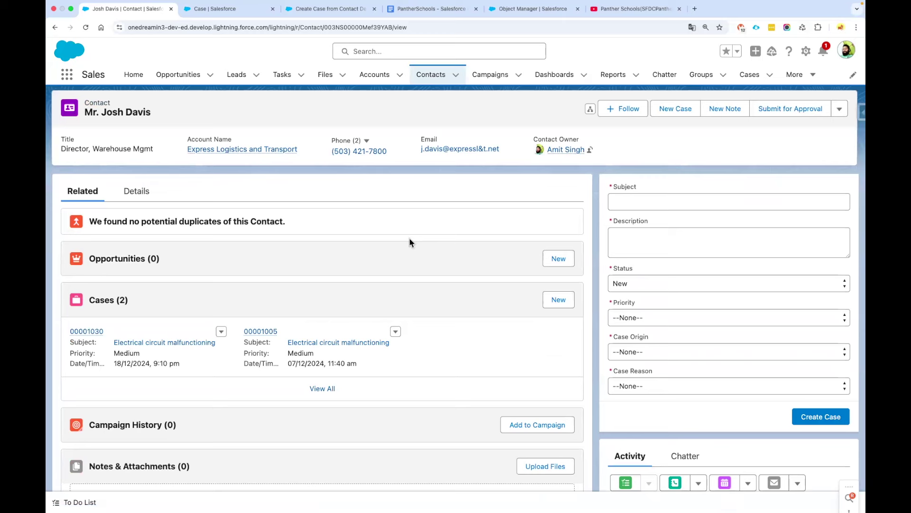
{"action": "left_click", "coordinate": [135, 193]}
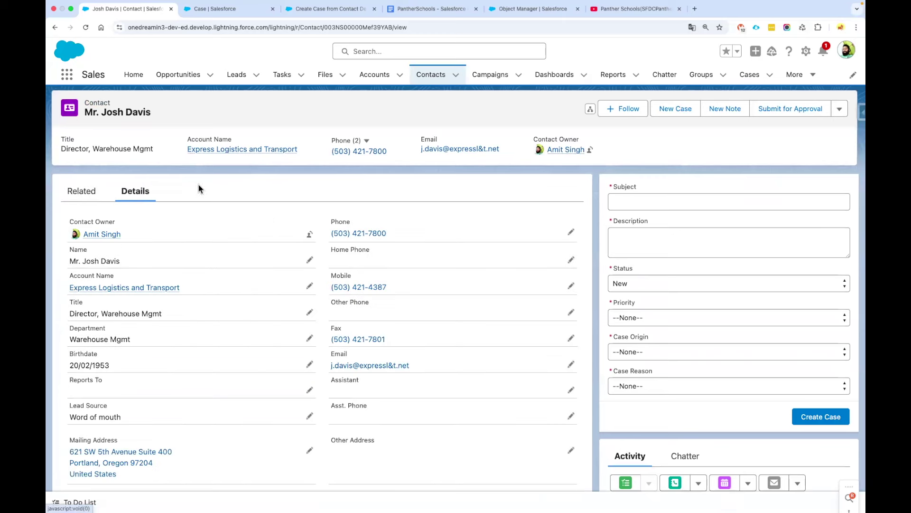